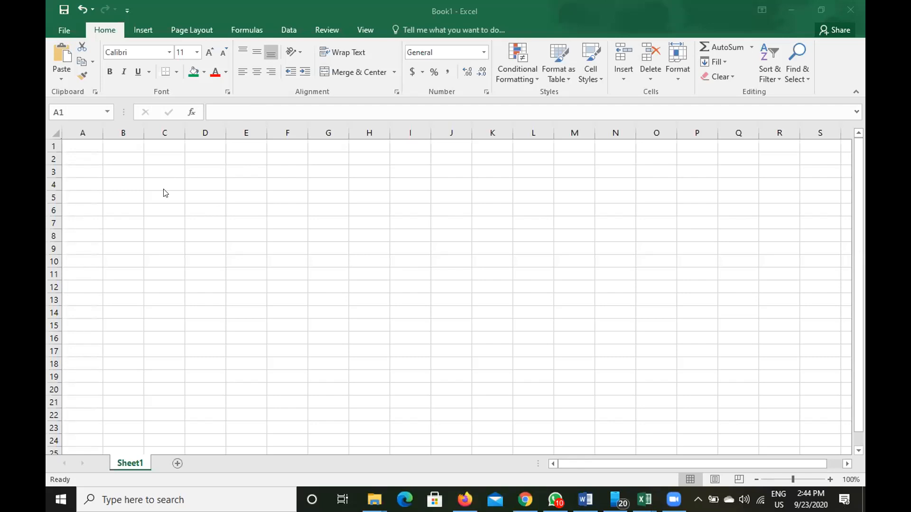
pyautogui.click(66, 33)
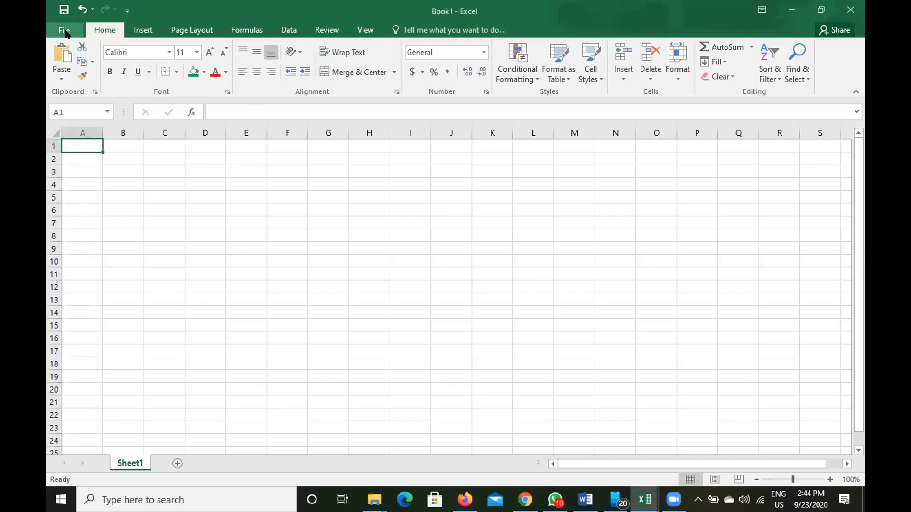
pyautogui.click(66, 30)
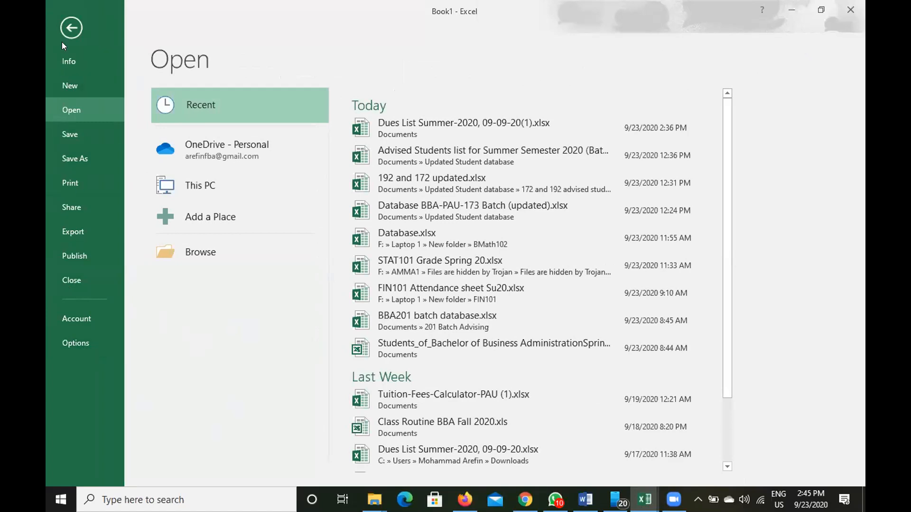
pyautogui.click(67, 26)
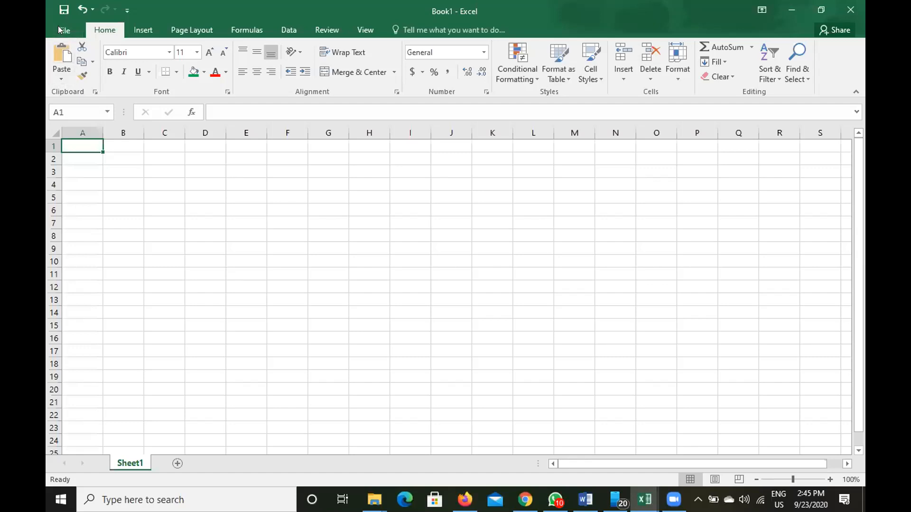
# Step: Open the add-ins page of the Excel options and choose Excel Add-ins as the type to manage
pyautogui.click(59, 28)
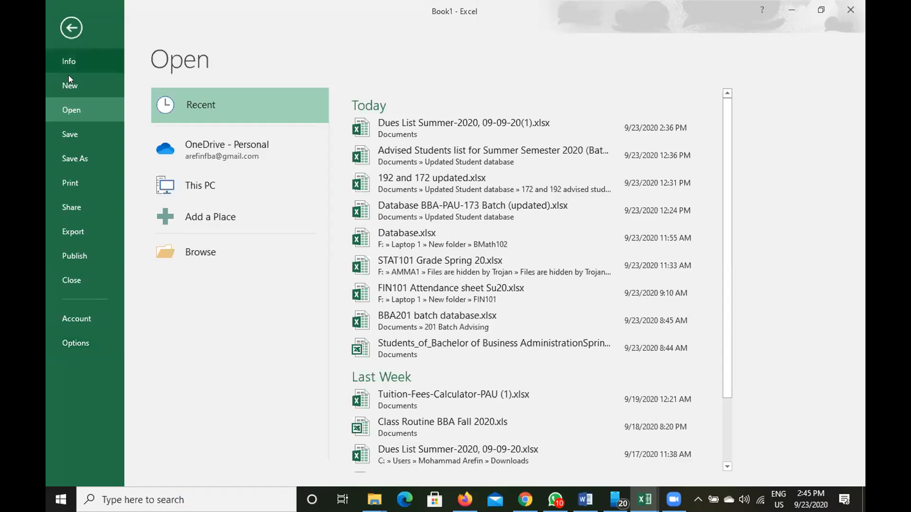
pyautogui.click(88, 341)
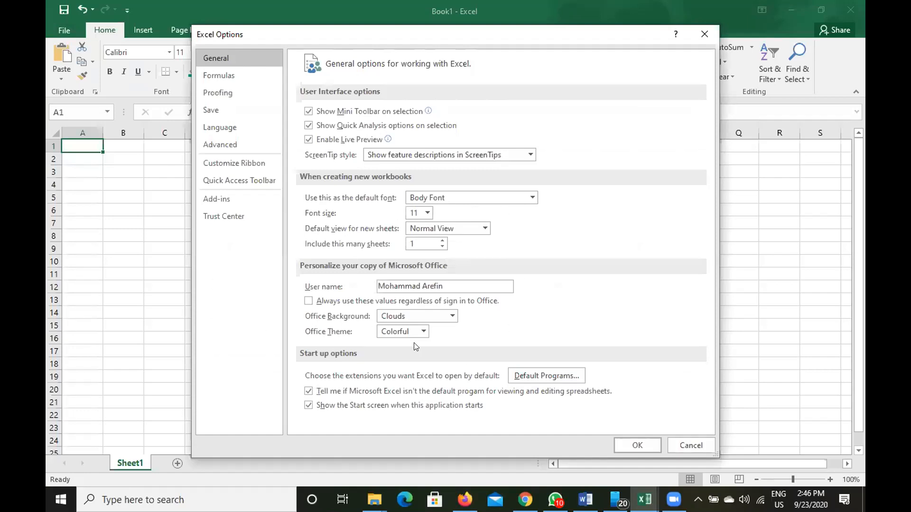
pyautogui.click(223, 200)
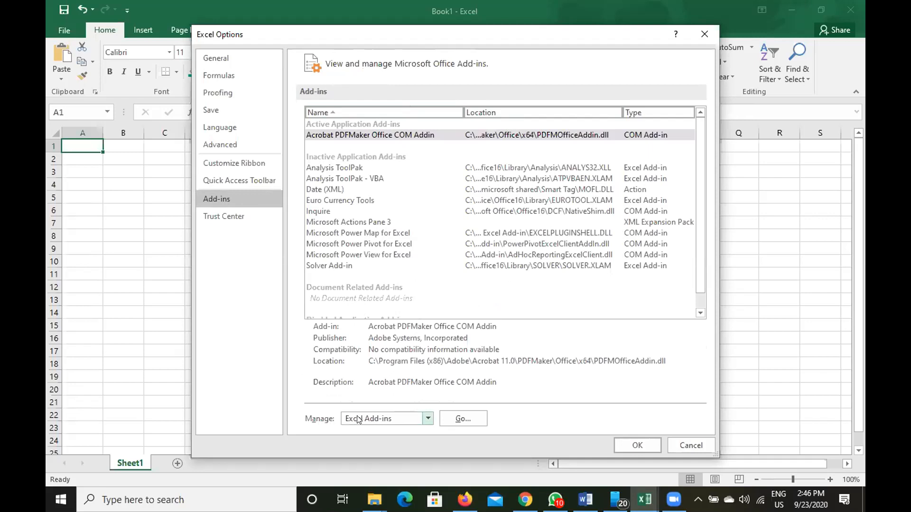
pyautogui.click(426, 418)
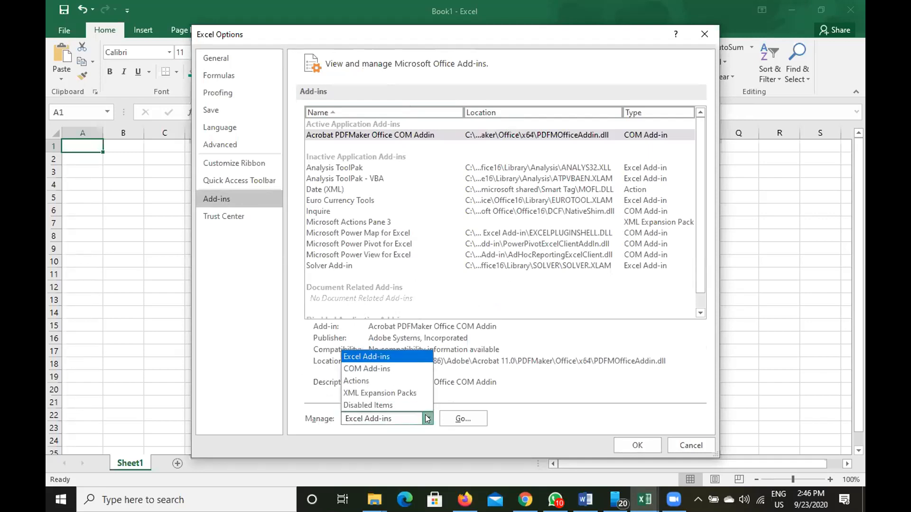
pyautogui.click(427, 419)
pyautogui.click(428, 419)
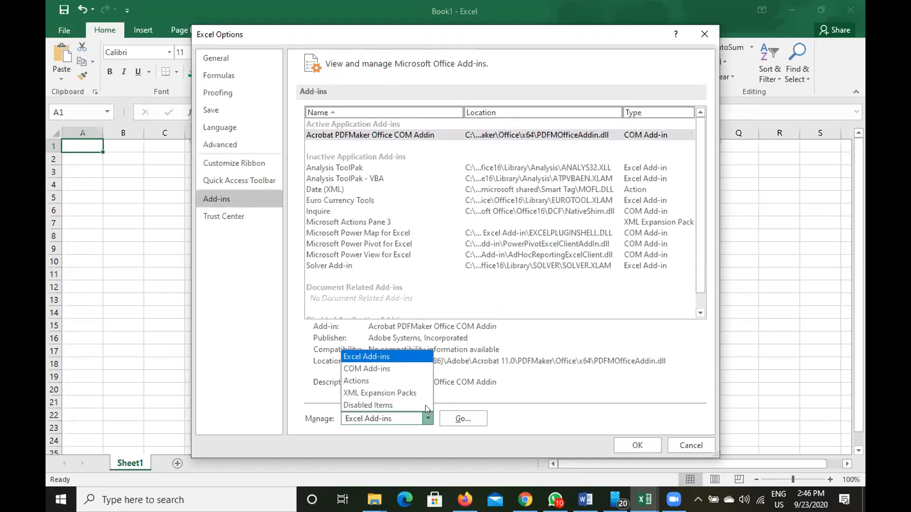
pyautogui.click(401, 361)
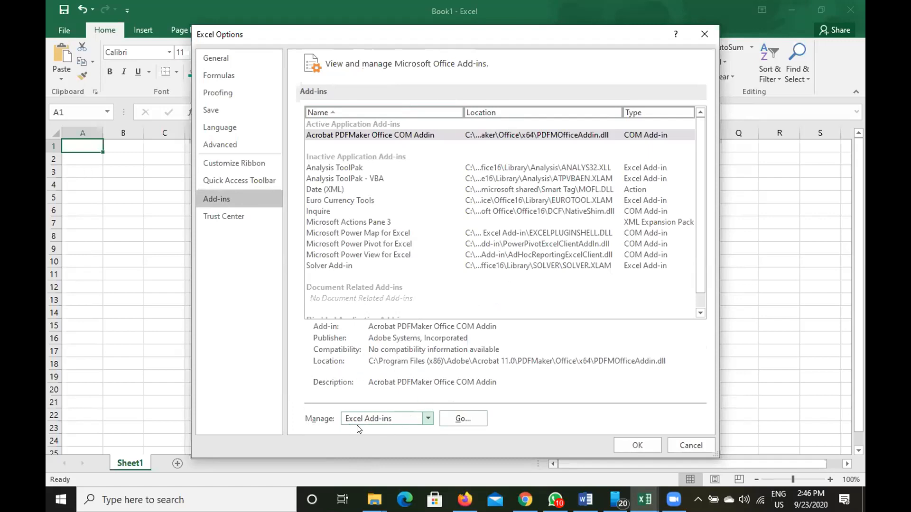
# Step: Bring up the available Excel add-ins, tick Solver Add-in, and close the dialog without applying the selection
pyautogui.click(388, 421)
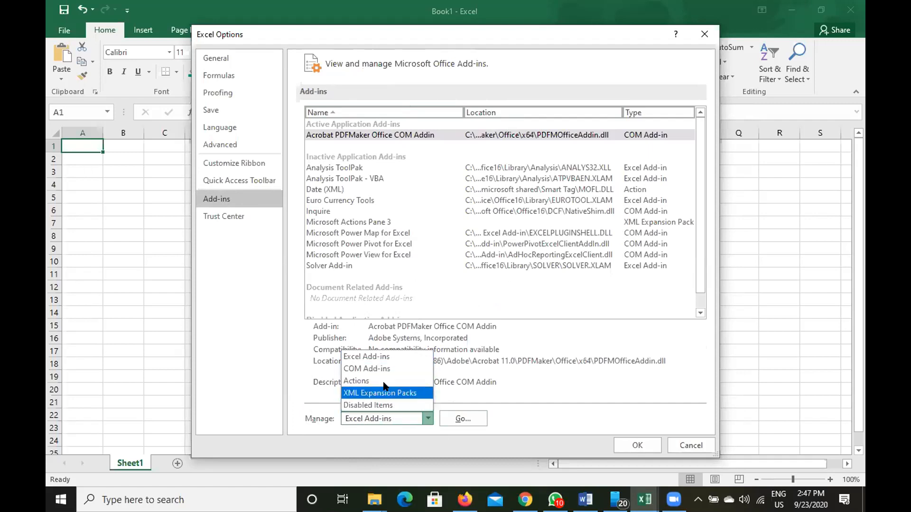
pyautogui.click(386, 362)
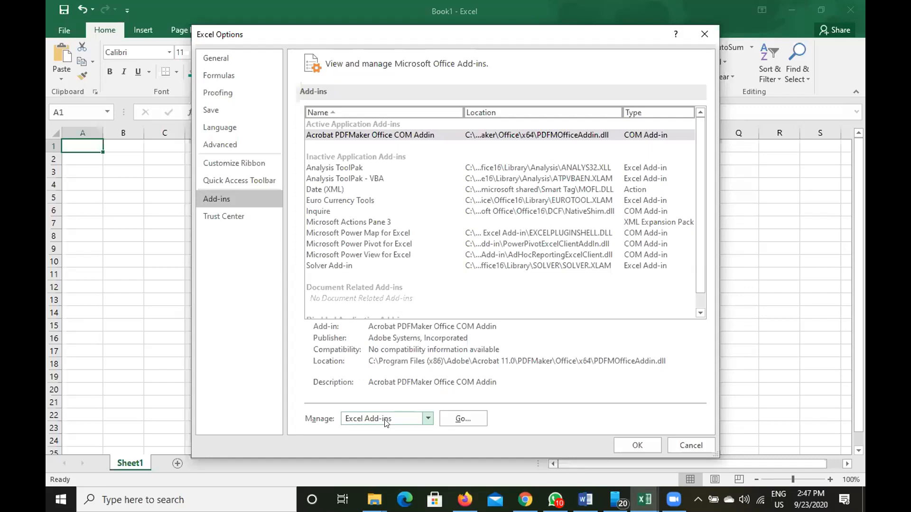
pyautogui.click(452, 418)
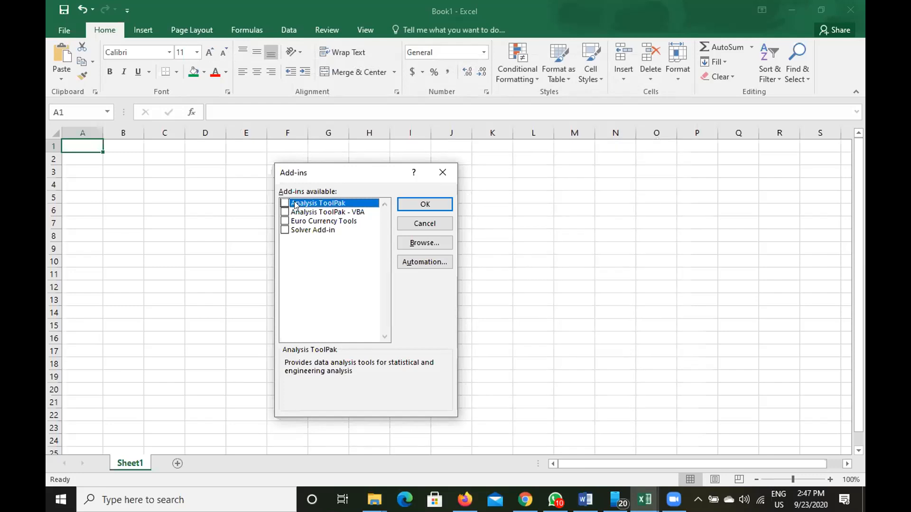
pyautogui.click(285, 230)
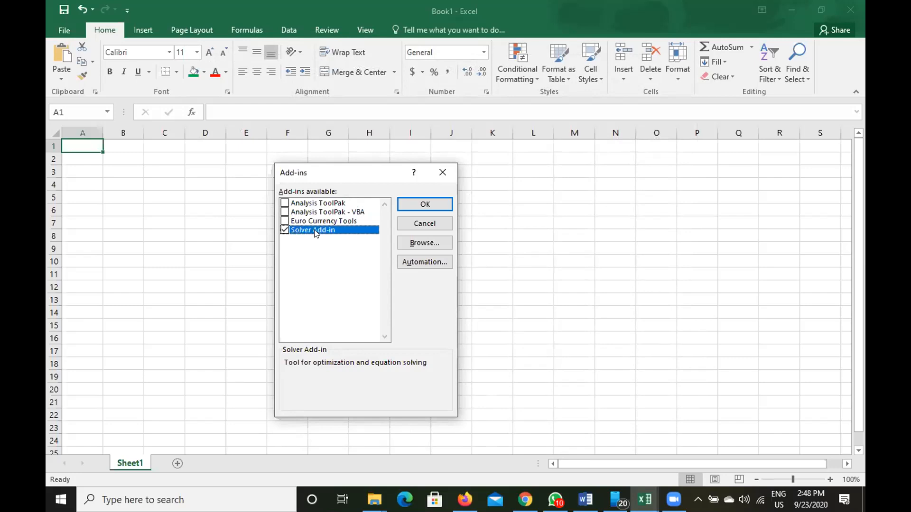
pyautogui.click(442, 173)
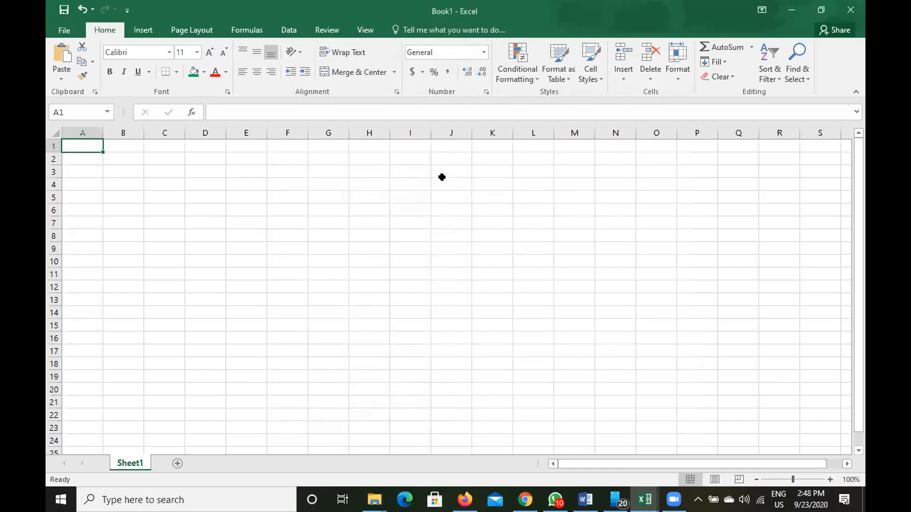
# Step: Review the available Excel add-ins through the Excel options and close the list without applying anything
pyautogui.click(60, 26)
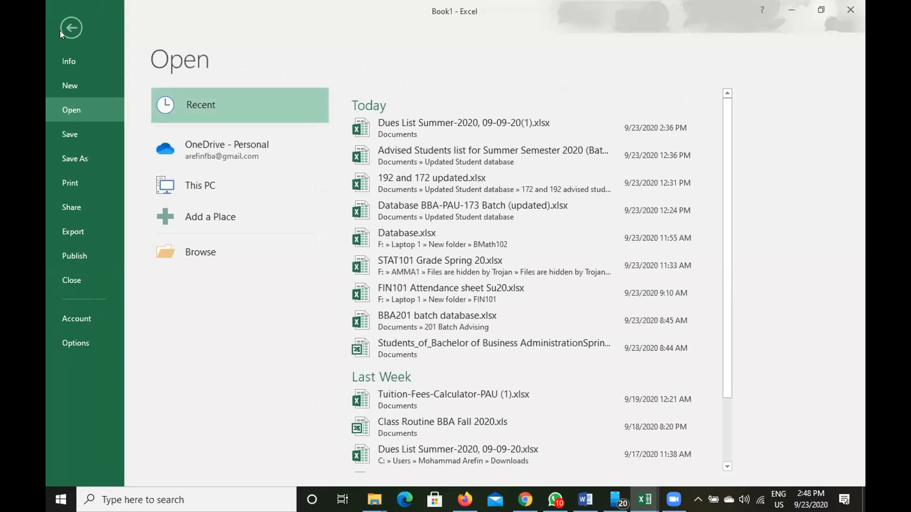
pyautogui.click(73, 343)
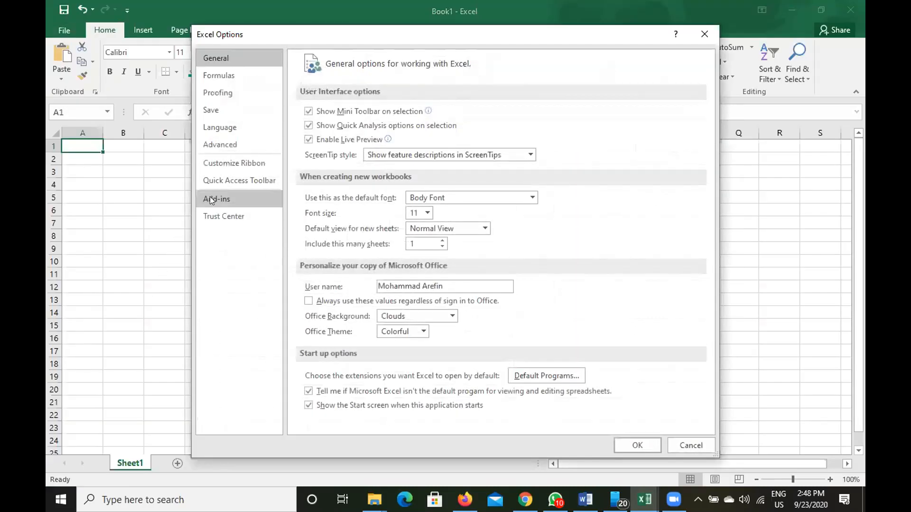
pyautogui.click(210, 198)
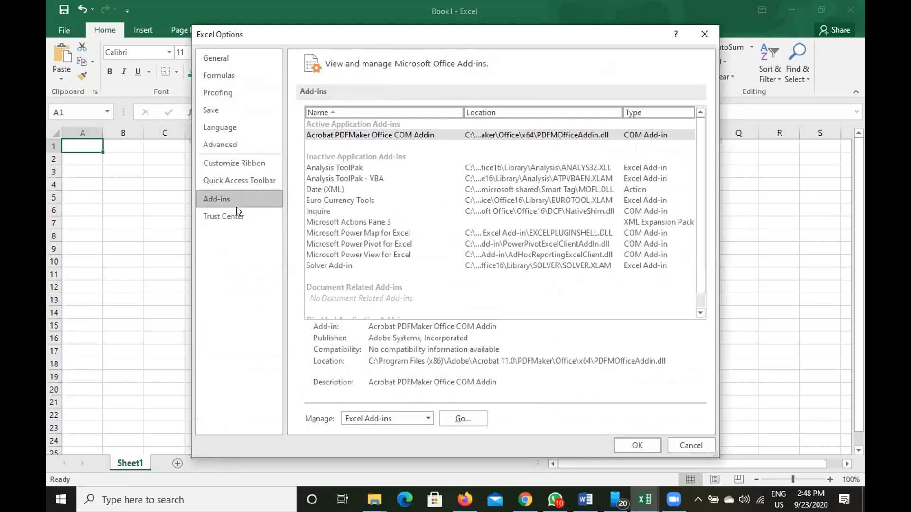
pyautogui.click(388, 419)
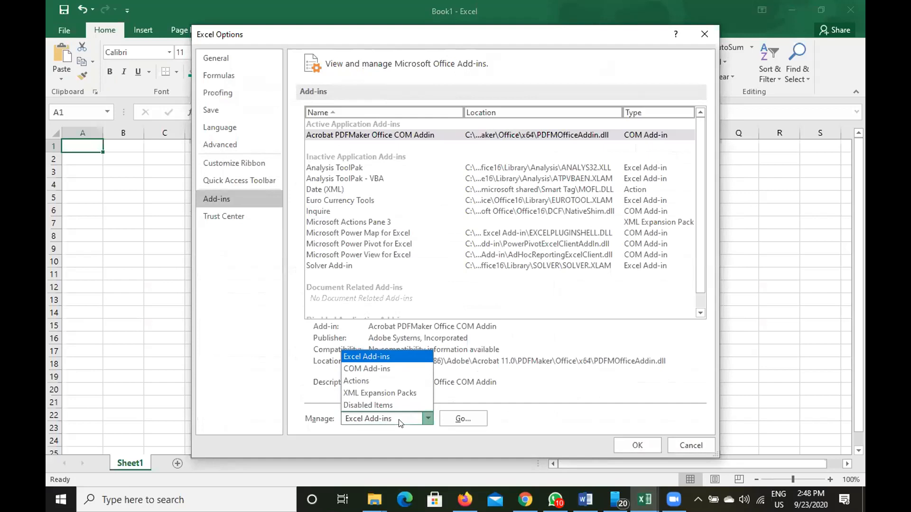
pyautogui.click(386, 356)
pyautogui.click(458, 419)
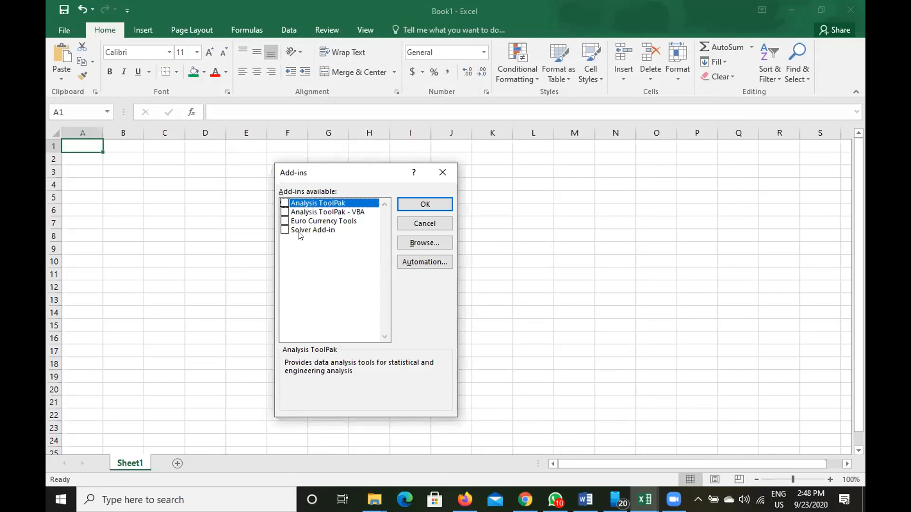
pyautogui.click(441, 179)
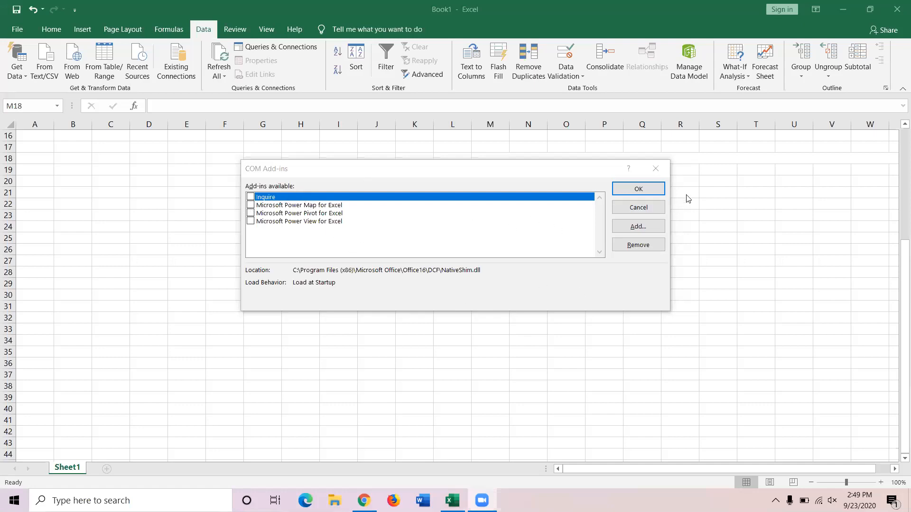
# Step: Dismiss the COM Add-ins dialog and enable the Solver Add-in among the available Excel add-ins
pyautogui.click(656, 170)
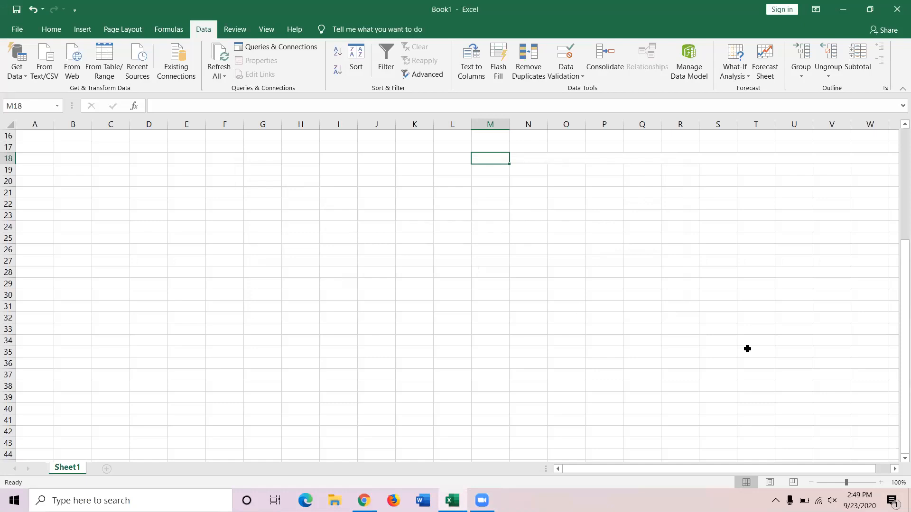
pyautogui.click(21, 28)
pyautogui.click(21, 26)
pyautogui.click(21, 26)
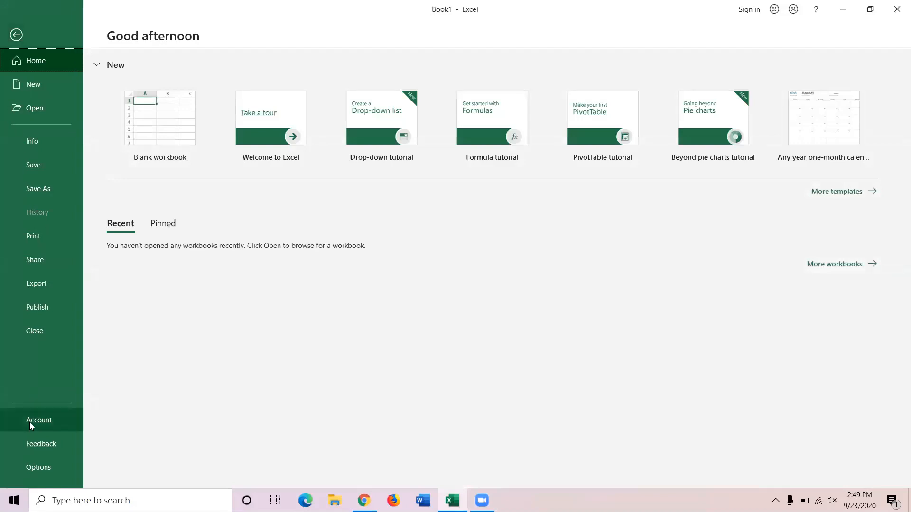
pyautogui.click(38, 467)
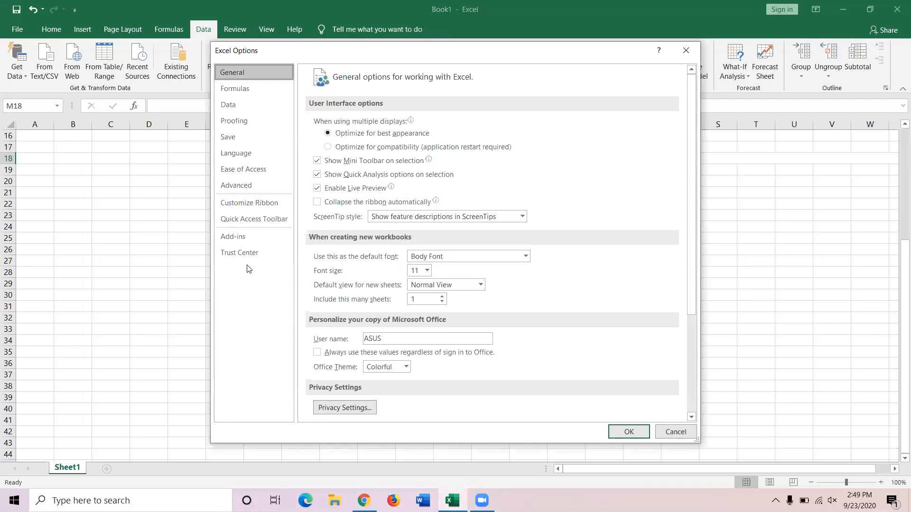
pyautogui.click(251, 238)
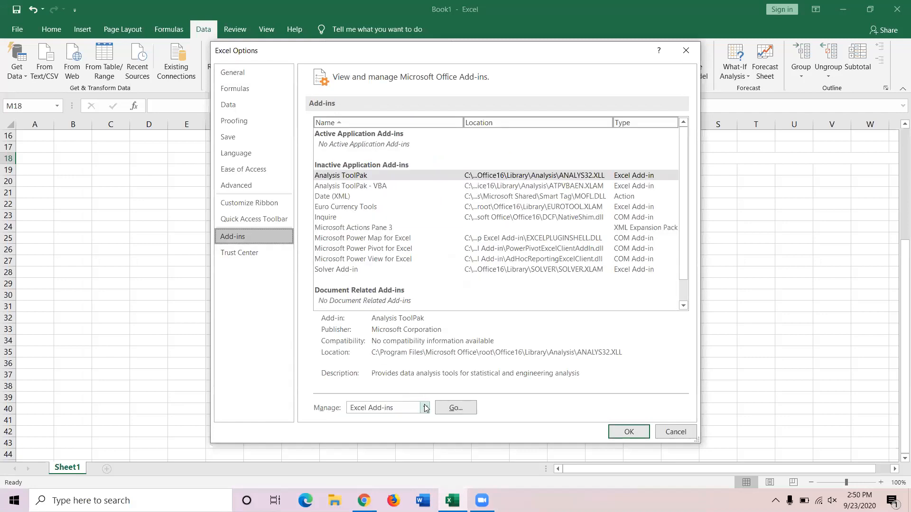
pyautogui.click(448, 409)
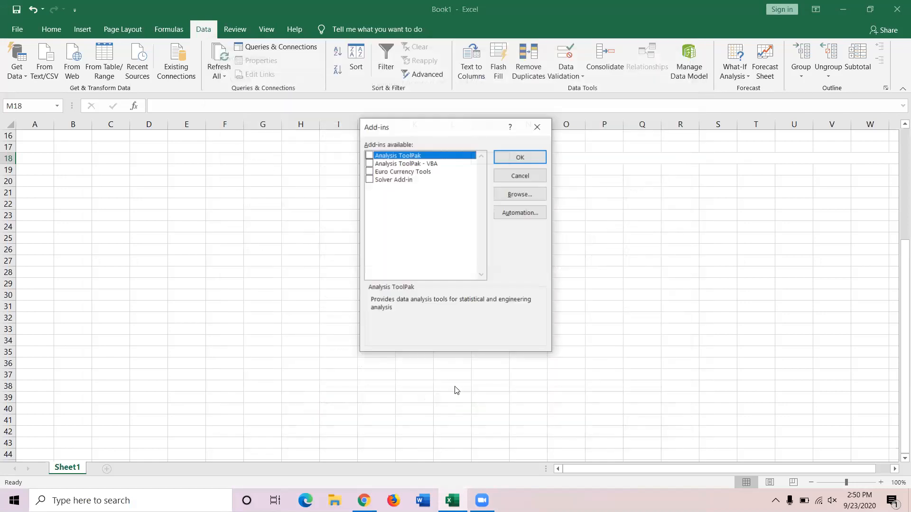
pyautogui.click(368, 180)
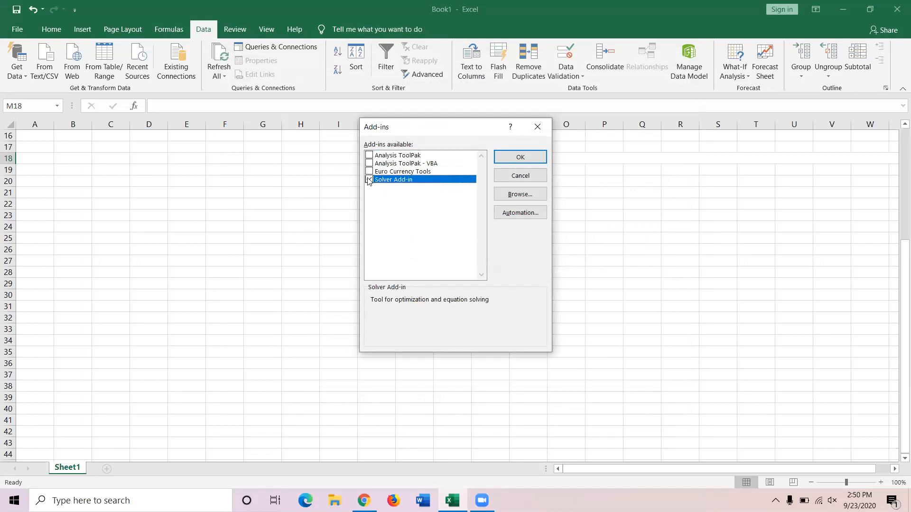
pyautogui.click(495, 153)
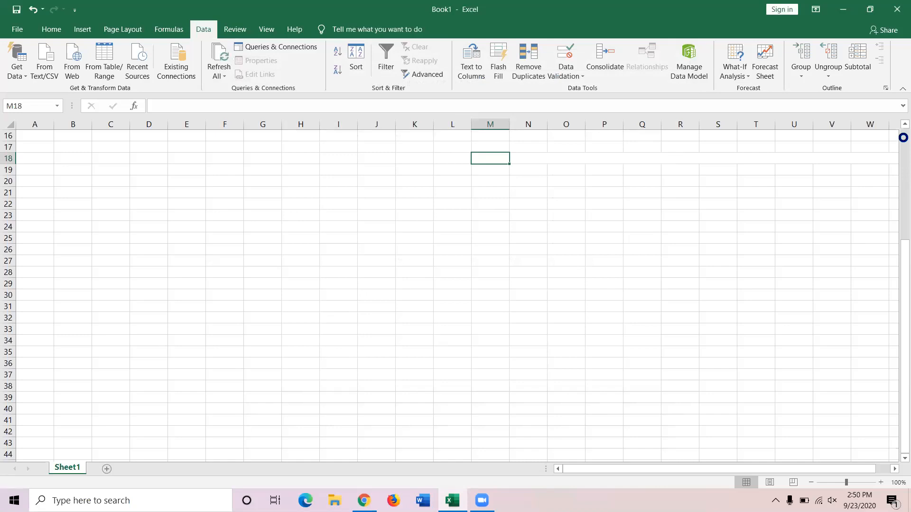
# Step: Minimize the workbook window and switch to the Zoom meeting
pyautogui.click(837, 13)
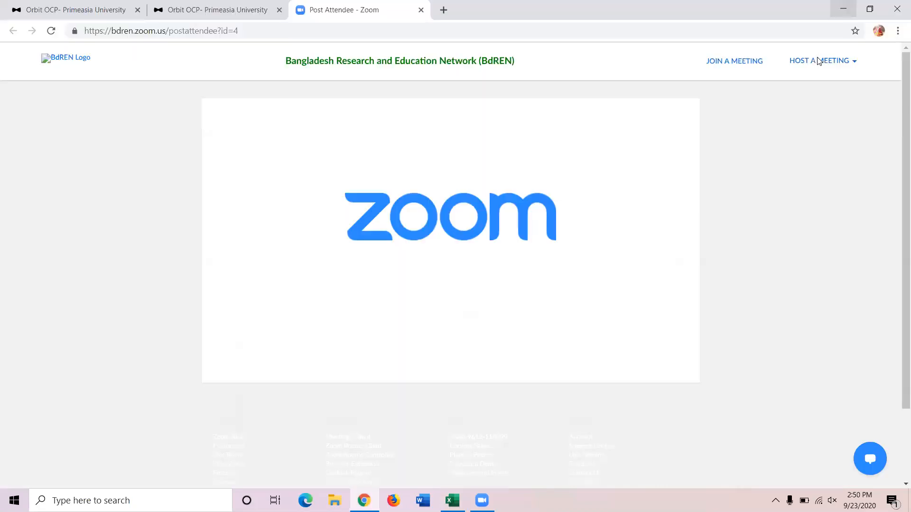
pyautogui.click(482, 501)
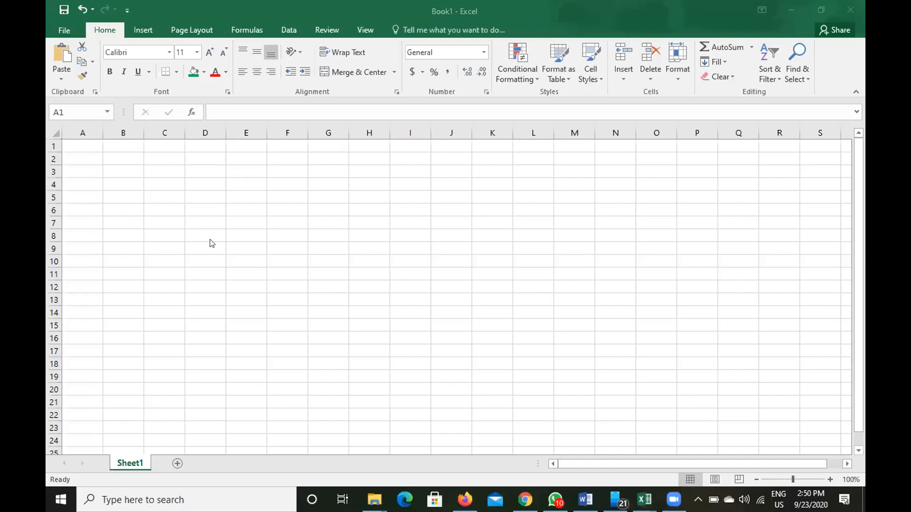
# Step: Load the Solver Add-in through the add-ins page of the Excel options and select cell E9 in Sheet1
pyautogui.click(59, 29)
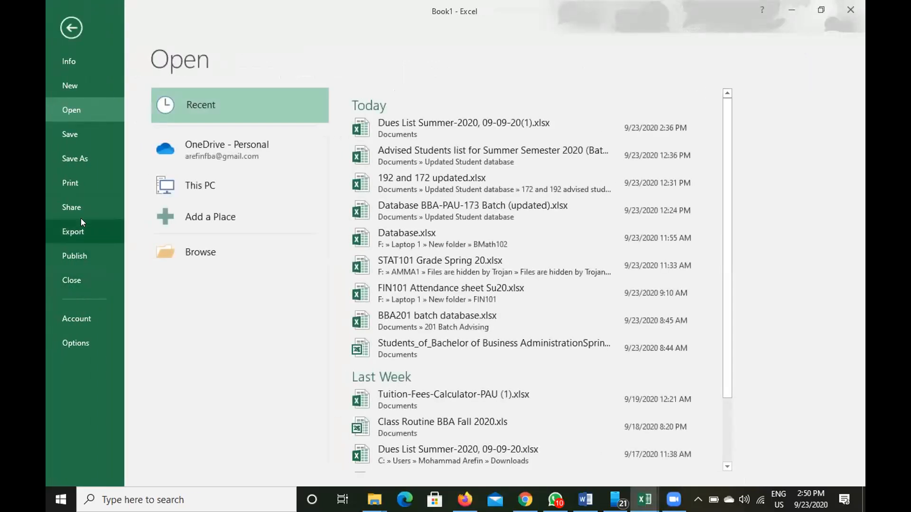
pyautogui.click(81, 343)
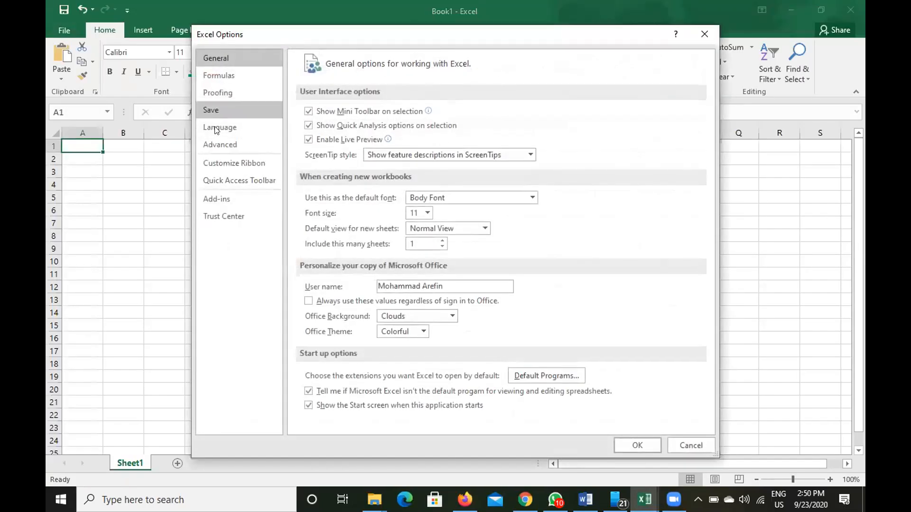
pyautogui.click(230, 203)
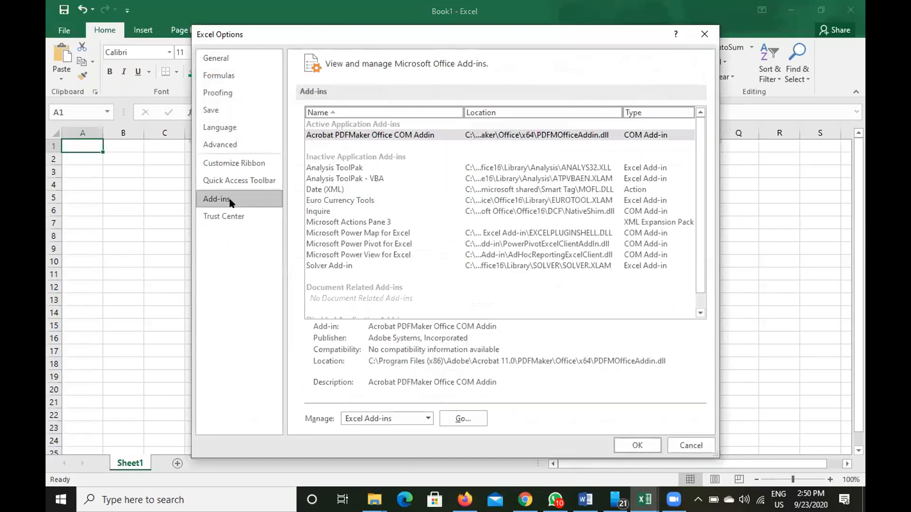
pyautogui.click(454, 415)
pyautogui.click(285, 230)
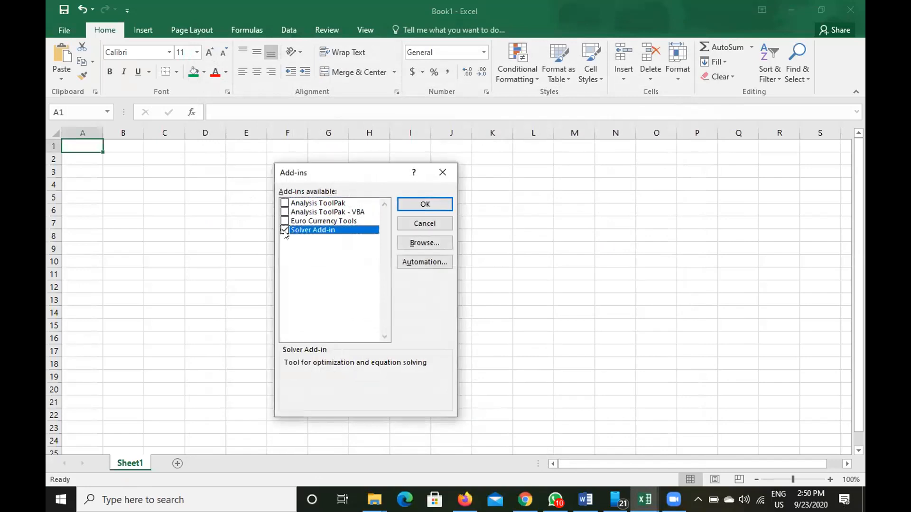
pyautogui.click(428, 205)
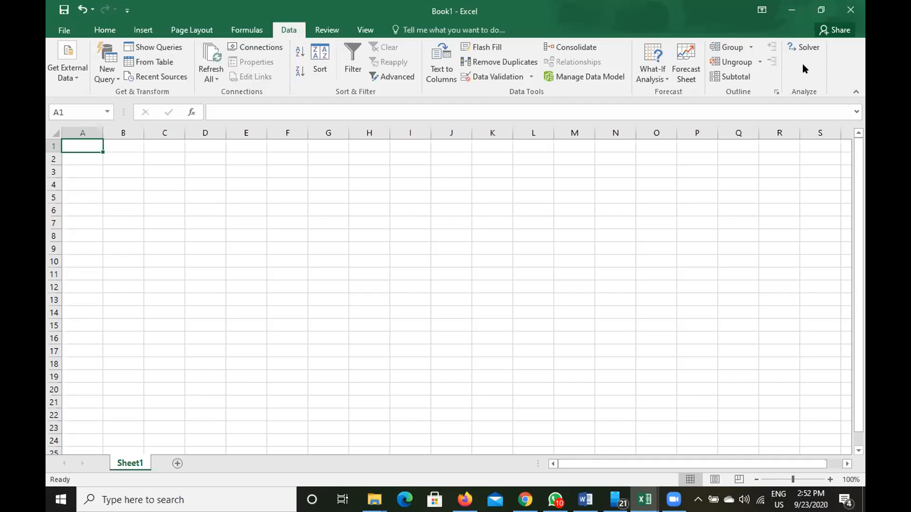
pyautogui.click(228, 246)
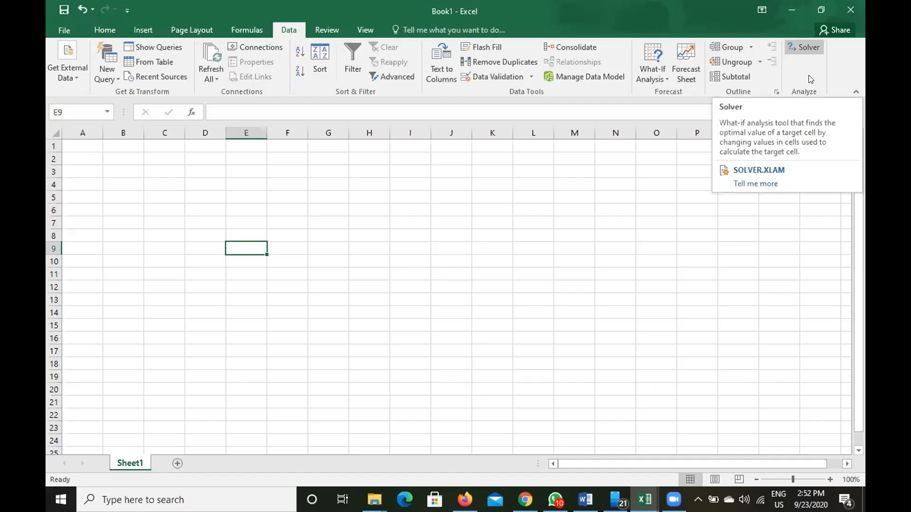
# Step: Switch to the Applied Mathematics Handout in Word and locate Question1 under Linear Programming and Simplex Method
pyautogui.click(80, 149)
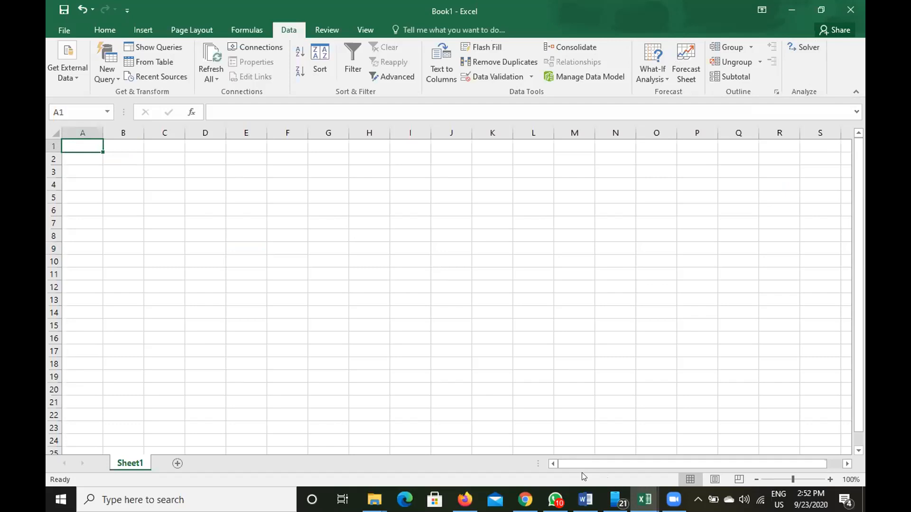
pyautogui.click(585, 500)
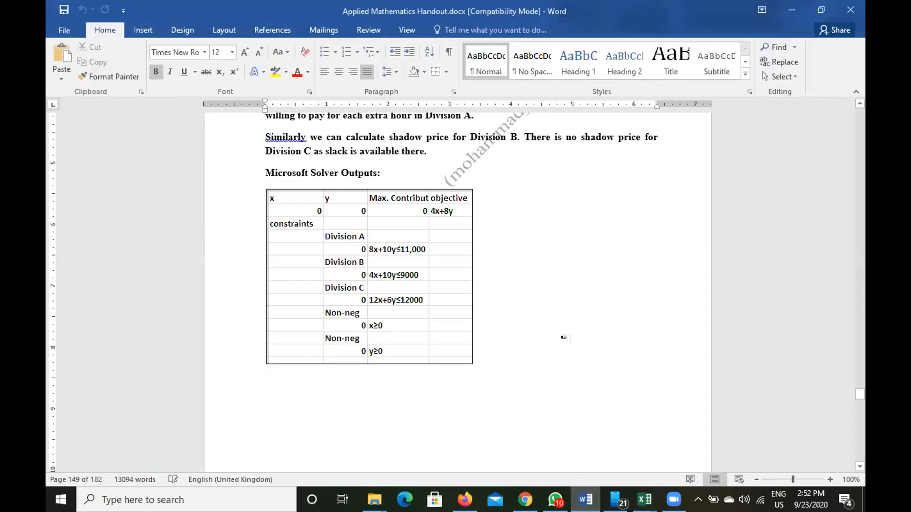
pyautogui.scroll(20, 569, 338)
pyautogui.scroll(6, 573, 341)
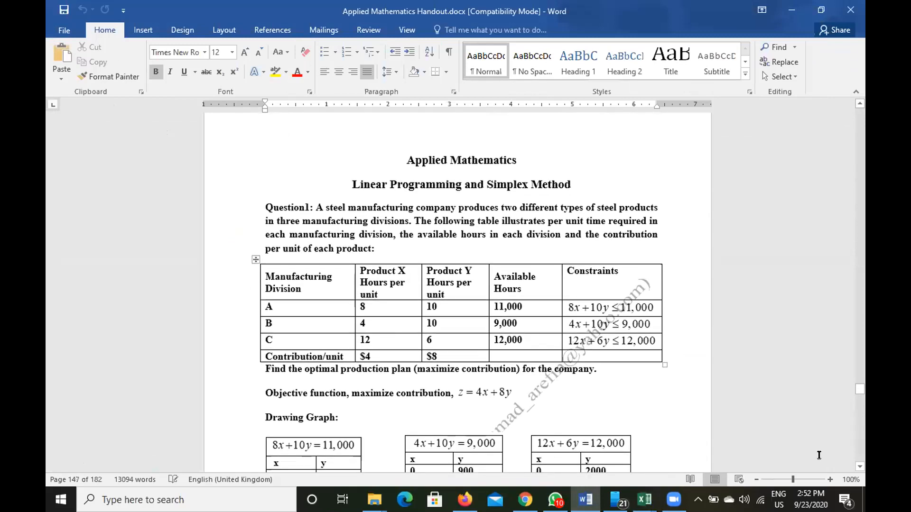
pyautogui.click(827, 475)
pyautogui.click(827, 476)
pyautogui.click(827, 476)
pyautogui.click(827, 476)
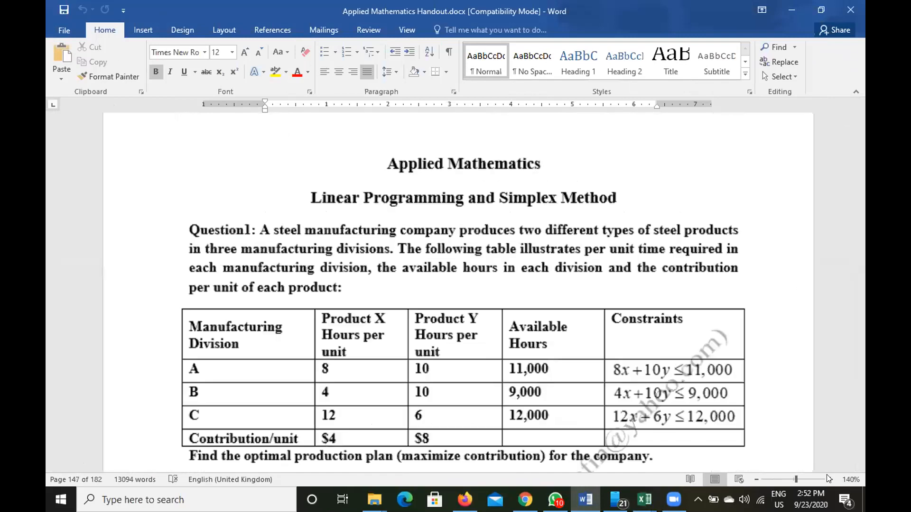
pyautogui.click(828, 476)
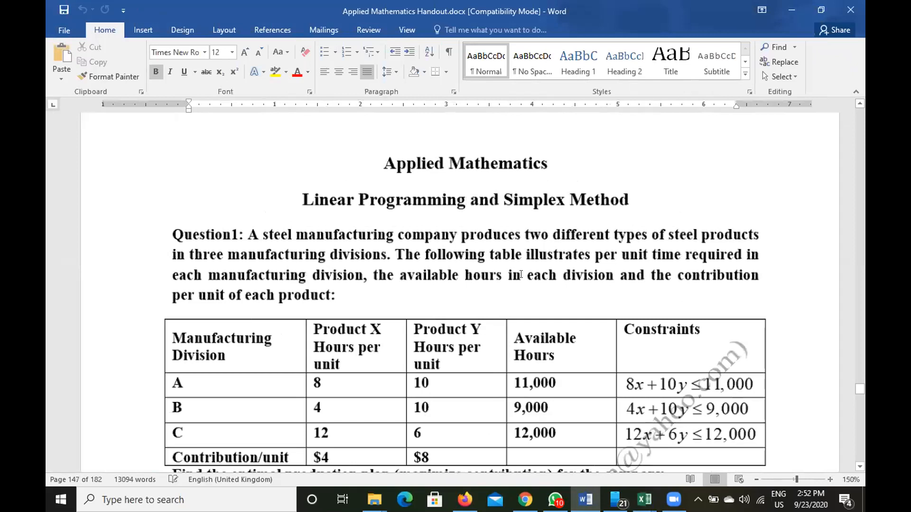
# Step: Examine the constraint inequalities for manufacturing divisions A, B and C in the Question1 table
pyautogui.scroll(-3, 520, 274)
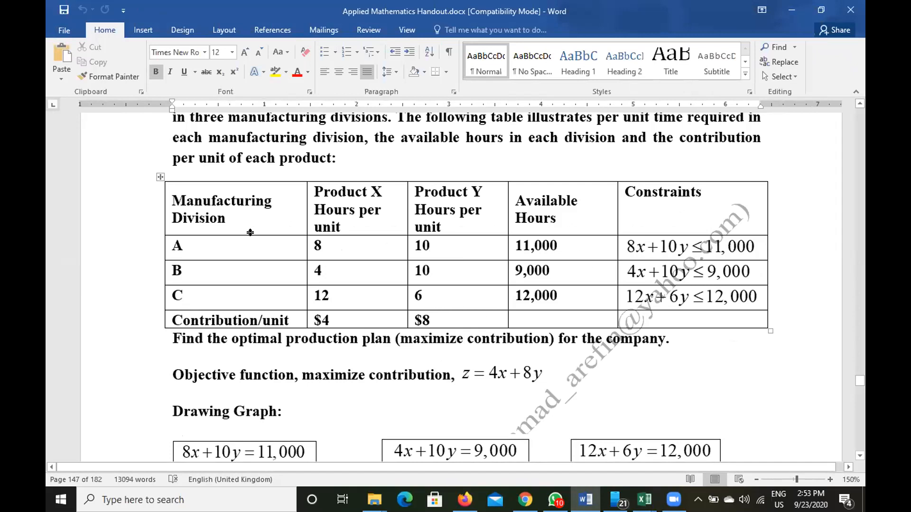
pyautogui.click(652, 246)
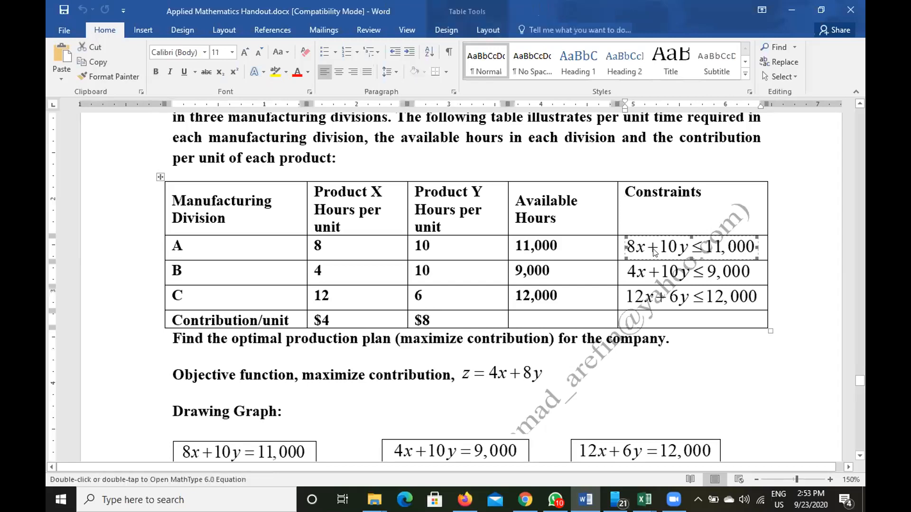
pyautogui.click(652, 278)
pyautogui.click(649, 303)
# Step: Switch back to Book1 in Excel and enter the variable headings x in A1 and y in B1
pyautogui.click(644, 500)
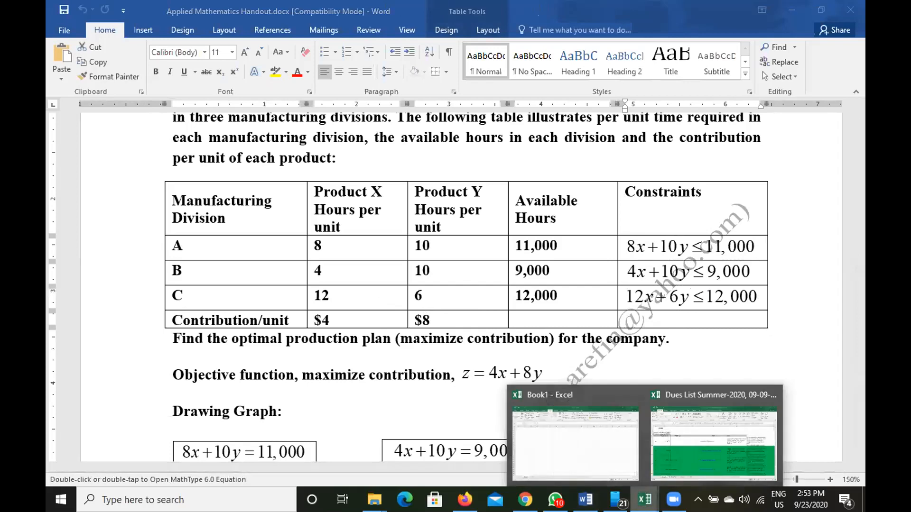
pyautogui.click(569, 441)
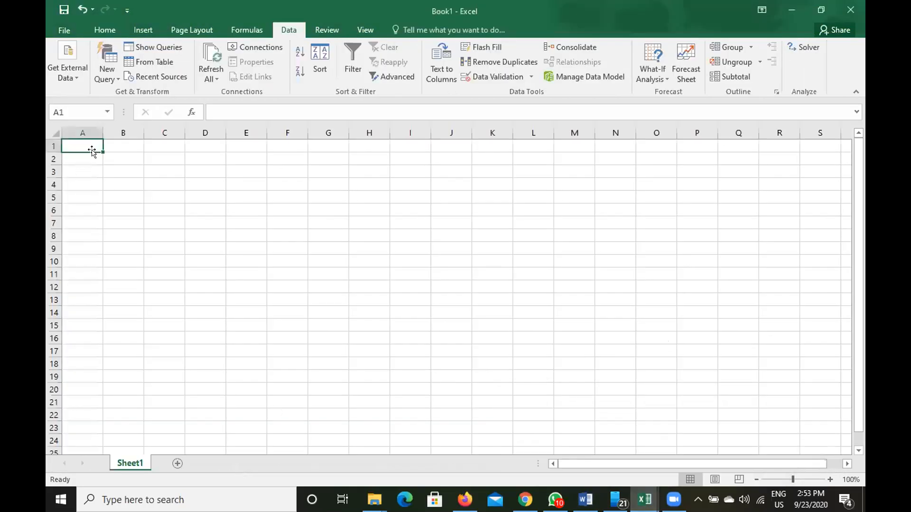
pyautogui.write('x')
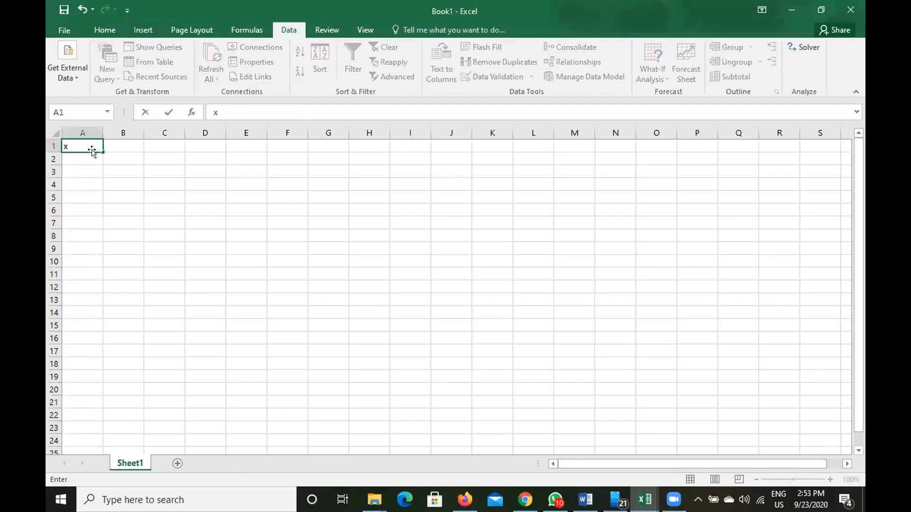
pyautogui.press('Tab')
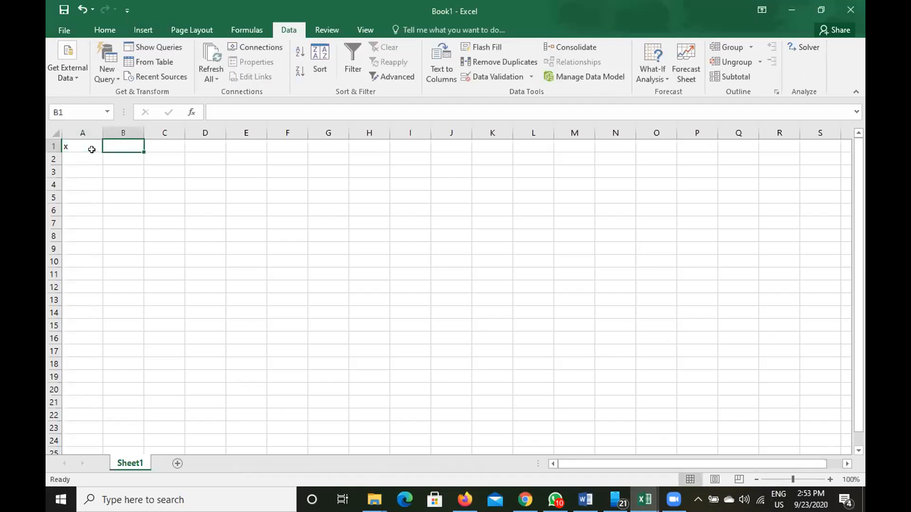
pyautogui.write('y')
pyautogui.press('Tab')
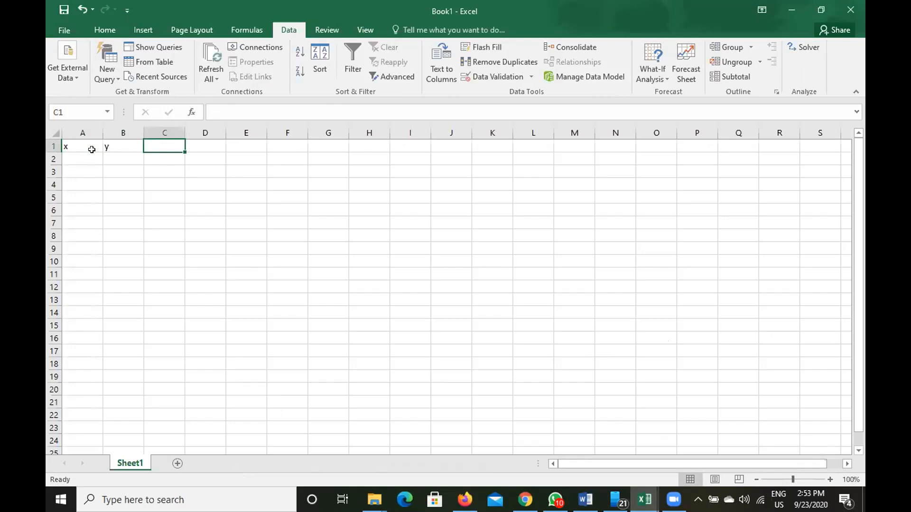
# Step: Enter the label Objective in cell D1 of Sheet1
pyautogui.click(92, 150)
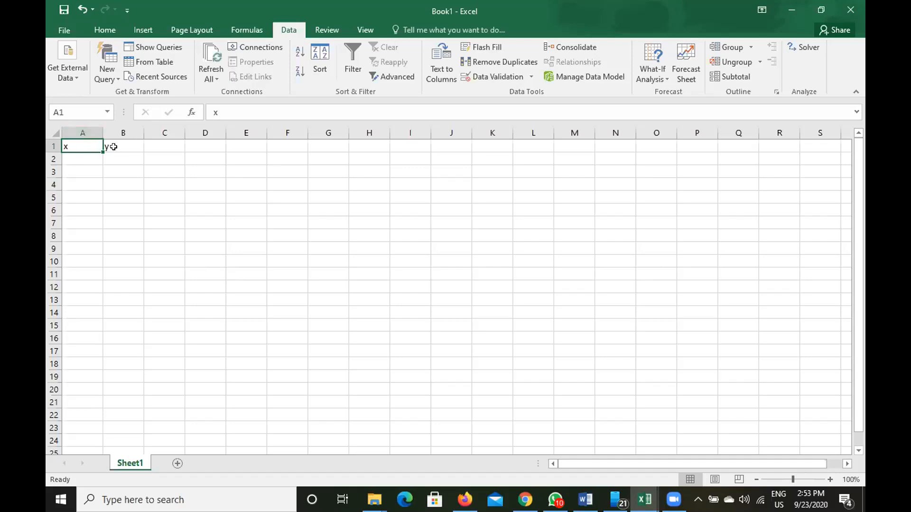
pyautogui.click(829, 480)
pyautogui.click(829, 480)
pyautogui.click(830, 479)
pyautogui.click(830, 480)
pyautogui.click(830, 479)
pyautogui.click(829, 480)
pyautogui.click(830, 479)
pyautogui.click(829, 480)
pyautogui.click(830, 479)
pyautogui.click(830, 479)
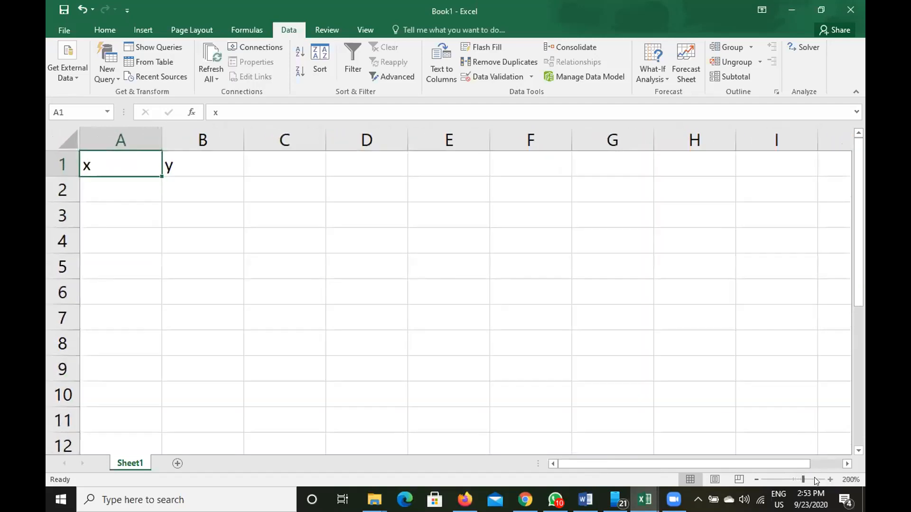
pyautogui.click(205, 163)
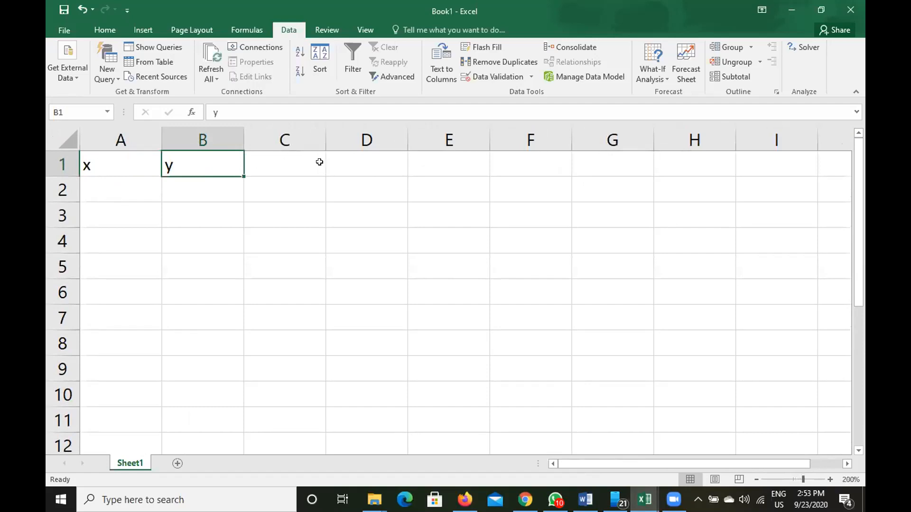
pyautogui.click(350, 162)
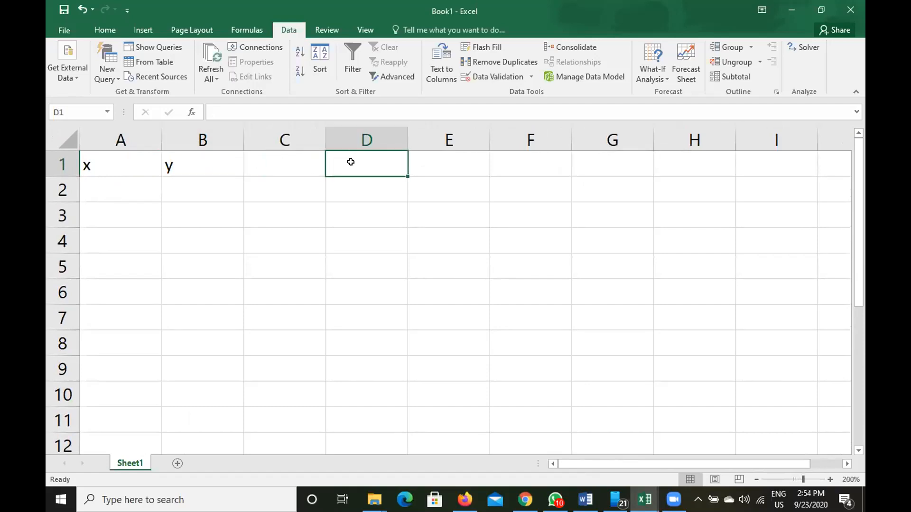
pyautogui.write('Objective')
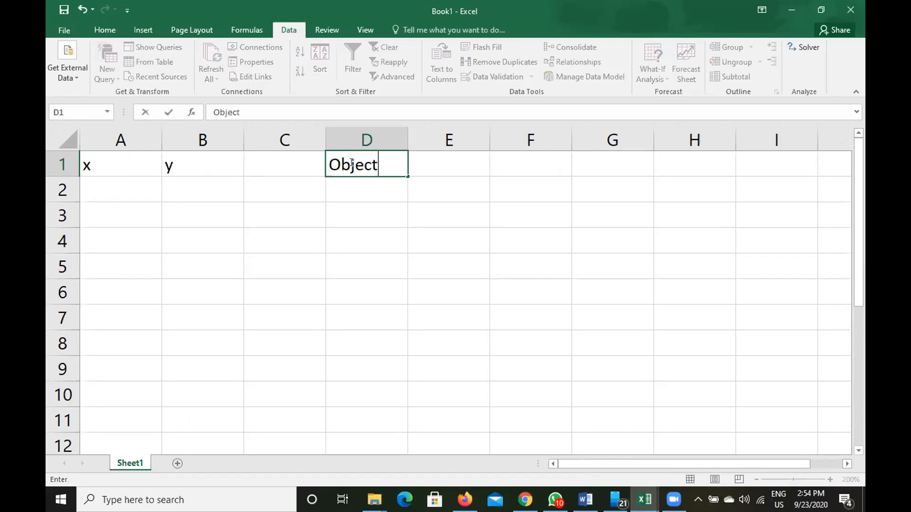
pyautogui.click(453, 161)
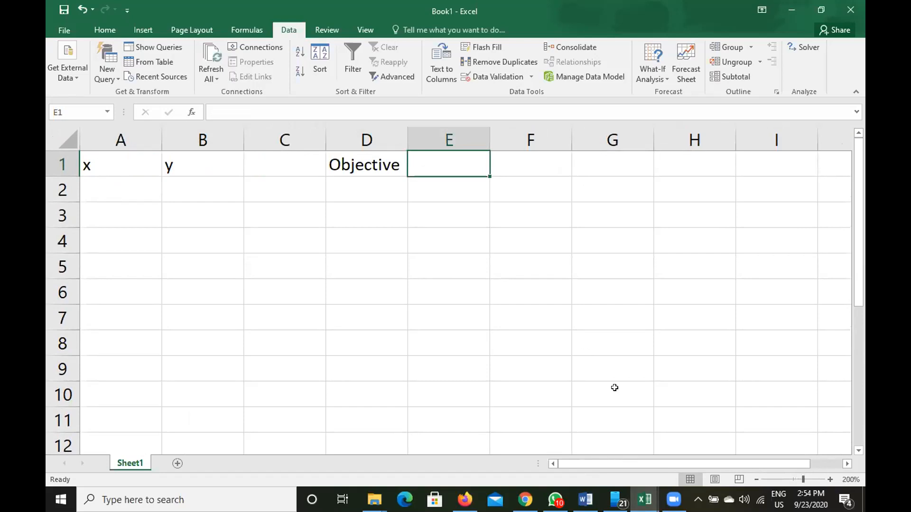
# Step: Look up the objective function in the Word handout and enter it as the text 4x+8y in cell E1 of the Excel workbook Book1
pyautogui.click(585, 500)
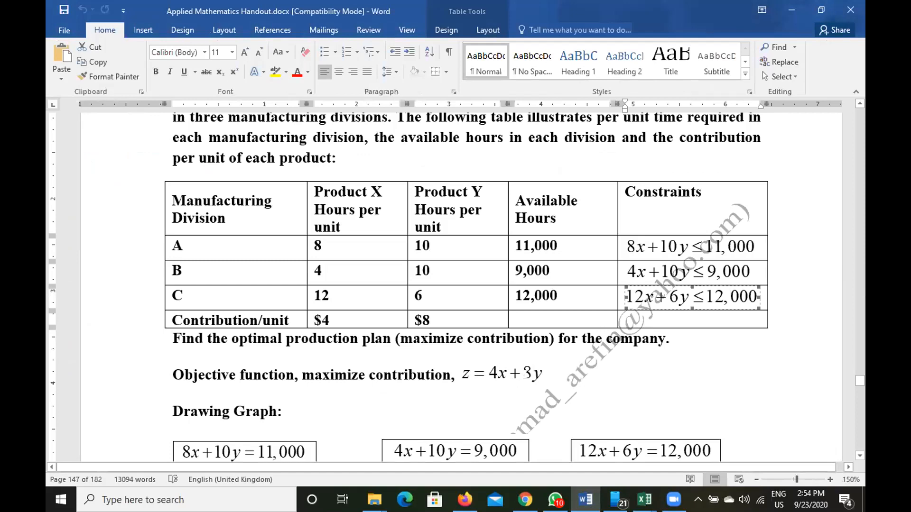
pyautogui.click(458, 369)
pyautogui.click(380, 369)
pyautogui.moveTo(390, 367); pyautogui.dragTo(536, 367)
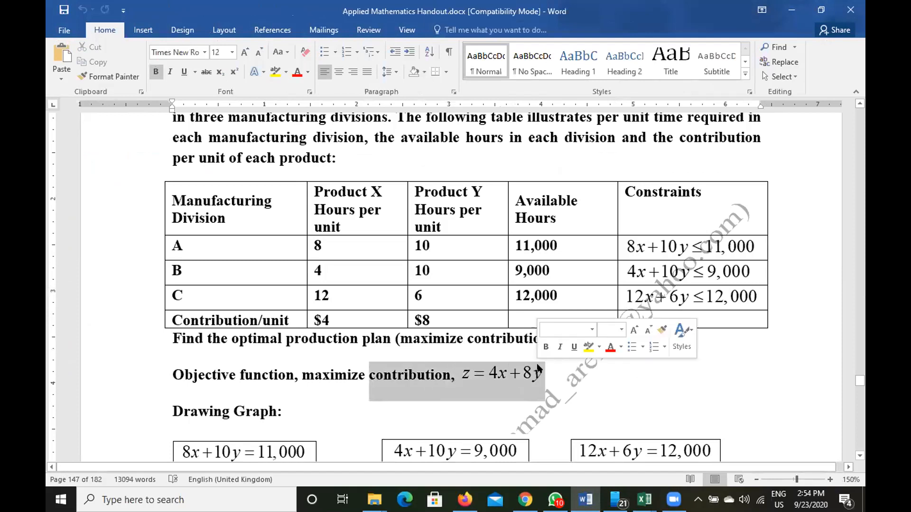
pyautogui.moveTo(645, 498)
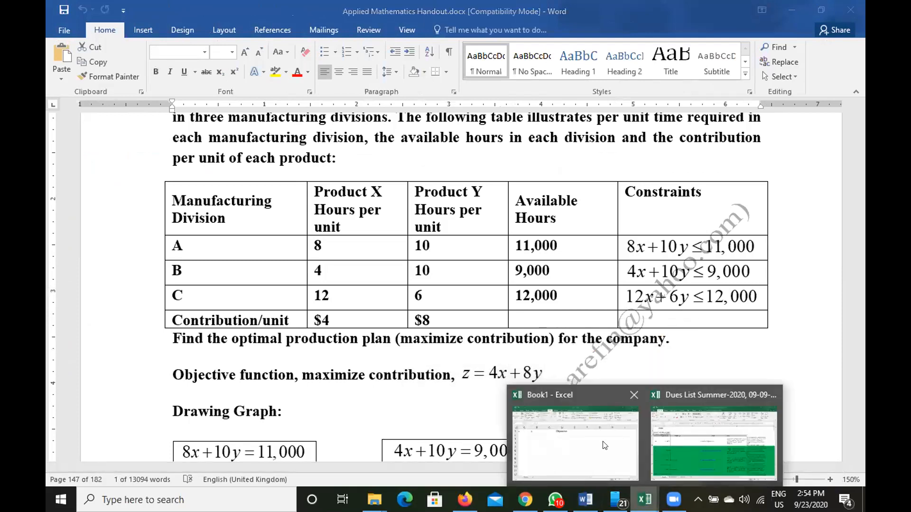
pyautogui.click(580, 432)
pyautogui.write('4')
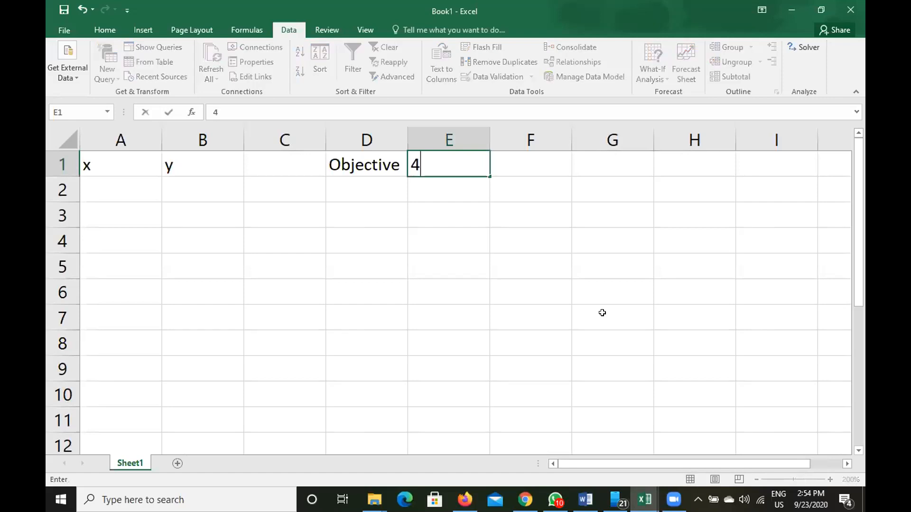
pyautogui.write('x+8y')
pyautogui.press('Return')
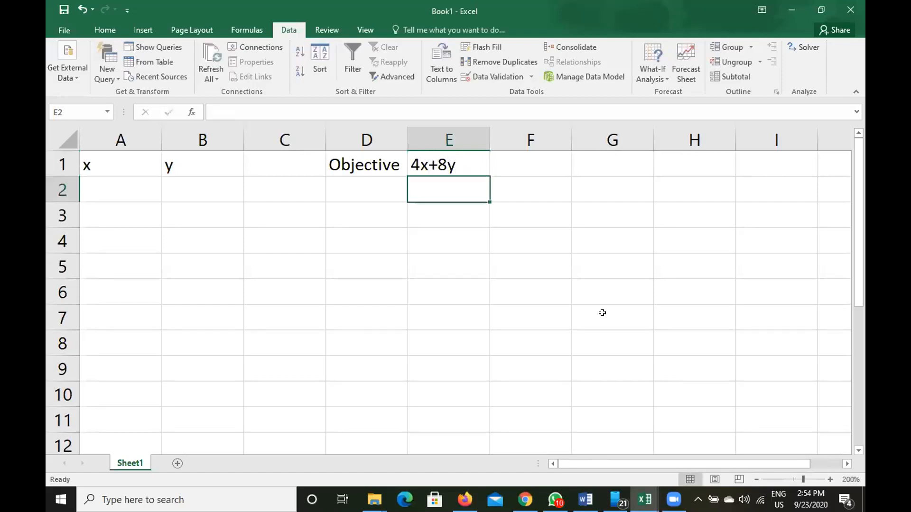
# Step: Enter 0 as the starting value for x in A2 and for y in B2
pyautogui.press('Left')
pyautogui.press('Left')
pyautogui.press('Left')
pyautogui.press('Left')
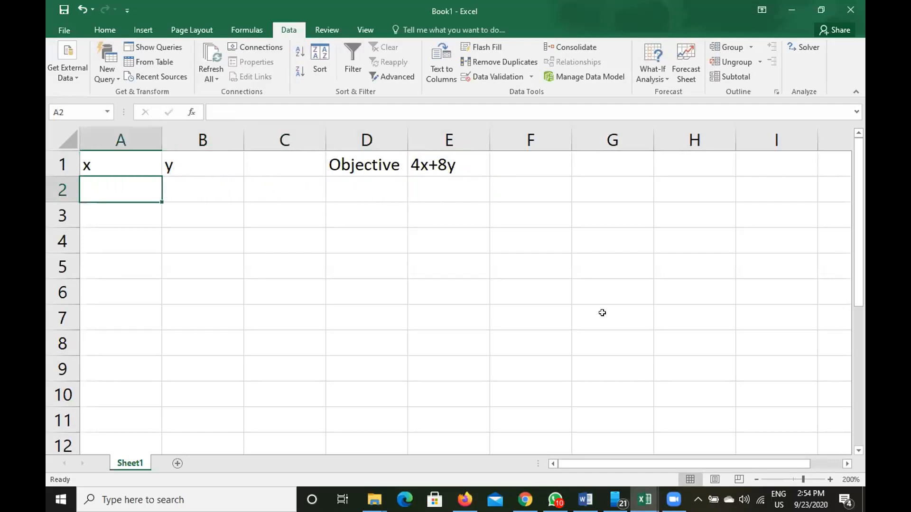
pyautogui.write('0')
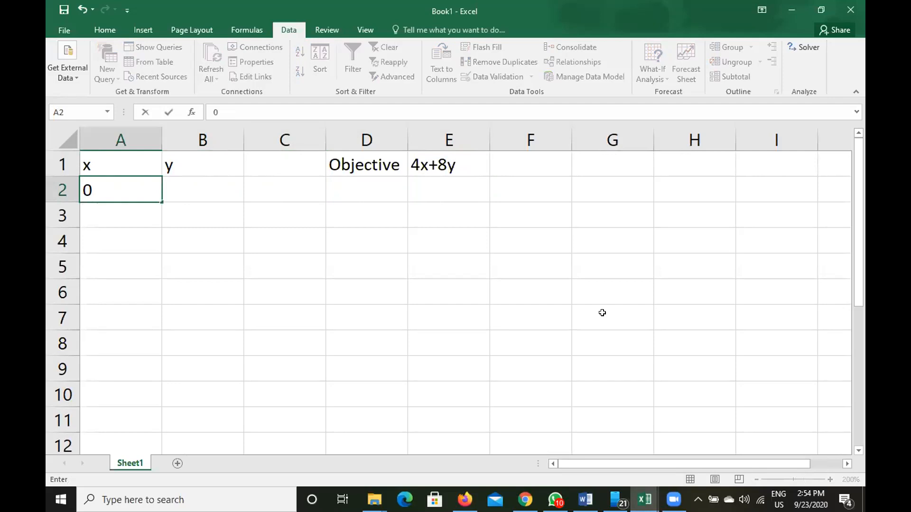
pyautogui.press('Tab')
pyautogui.write('0')
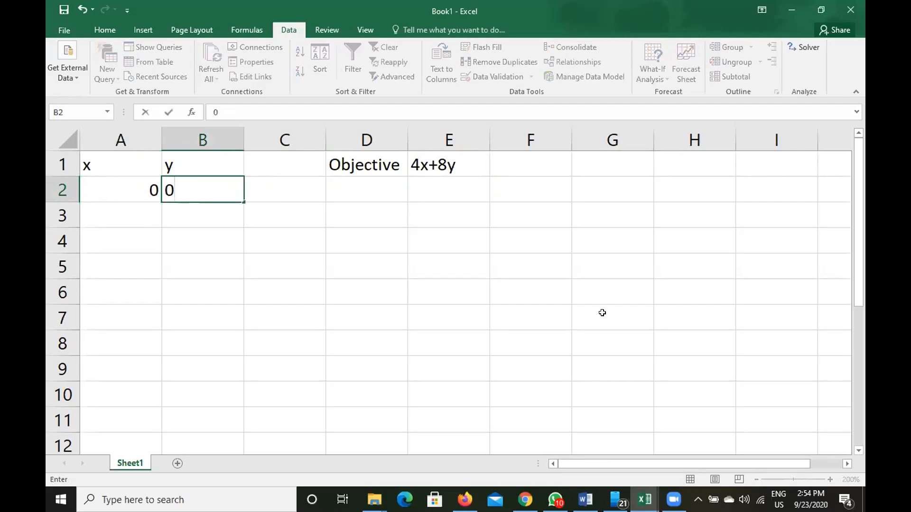
pyautogui.press('Tab')
# Step: Start the objective formula in D2 with =4*A2, referring to the x value cell
pyautogui.press('Right')
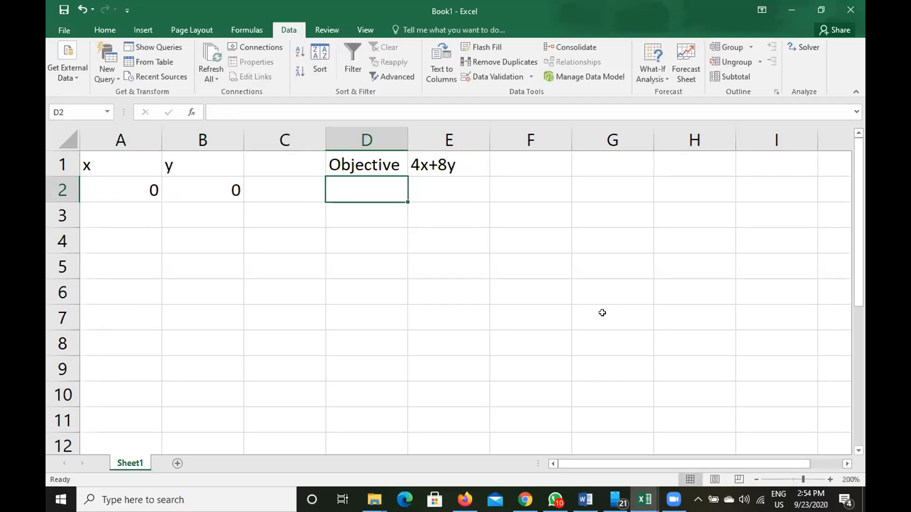
pyautogui.write('=')
pyautogui.press('BackSpace')
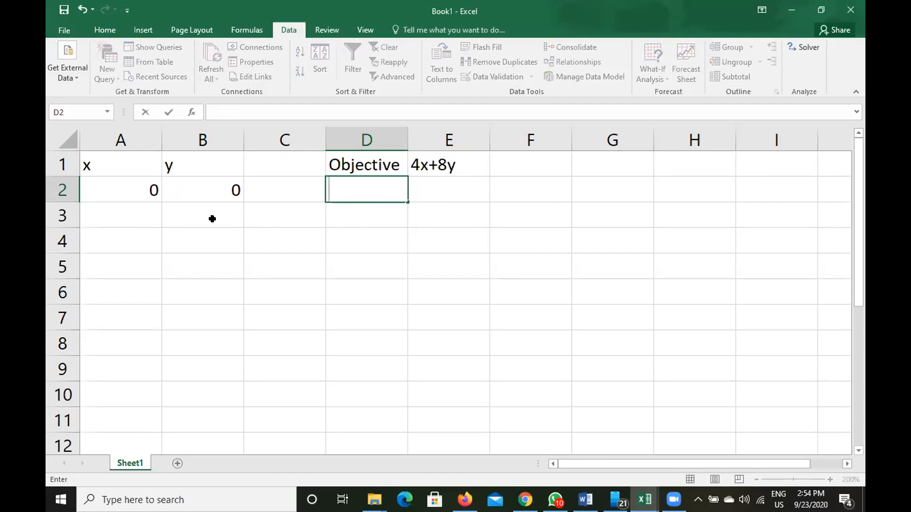
pyautogui.write('=')
pyautogui.write('4')
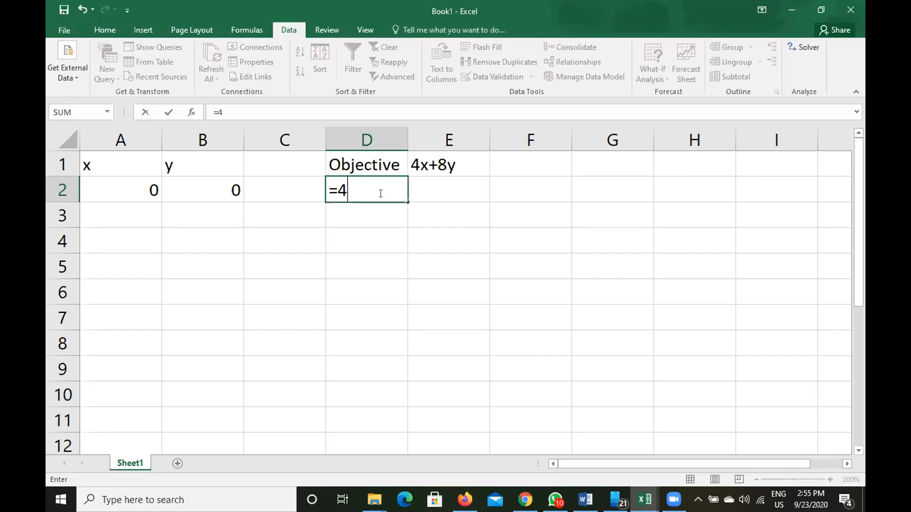
pyautogui.write('*')
pyautogui.click(357, 192)
pyautogui.moveTo(350, 191); pyautogui.dragTo(347, 192)
pyautogui.click(141, 192)
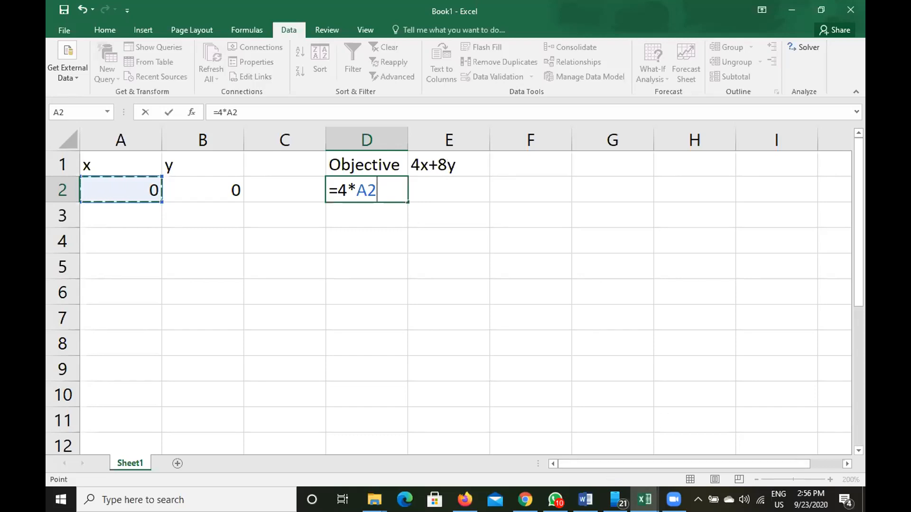
# Step: Review the objective function z = 4x+8y in the Word handout and return to Book1 in Excel
pyautogui.click(585, 500)
pyautogui.scroll(5, 422, 231)
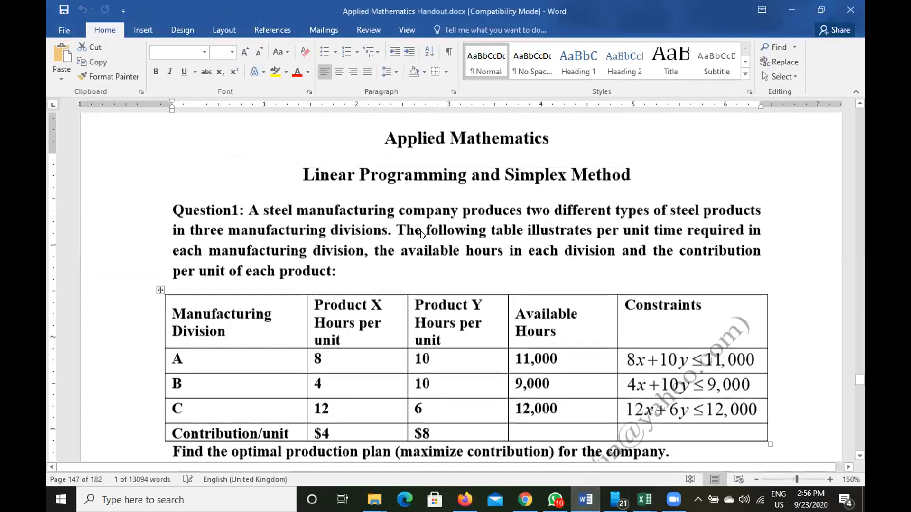
pyautogui.scroll(-3, 421, 231)
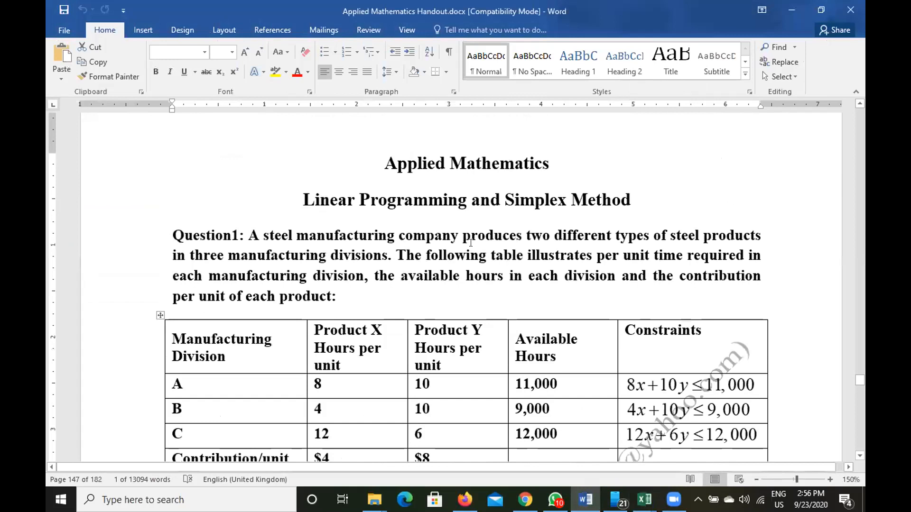
pyautogui.scroll(-3, 470, 243)
pyautogui.moveTo(266, 373); pyautogui.dragTo(537, 374)
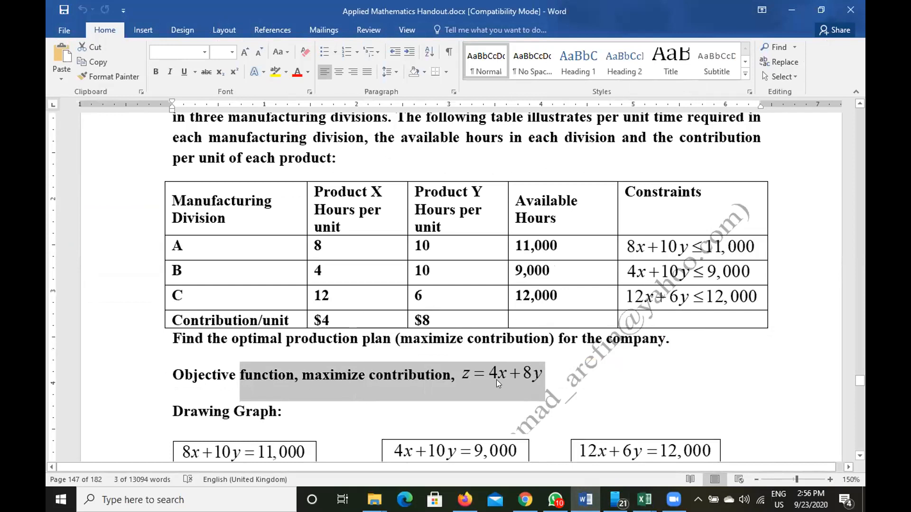
pyautogui.click(644, 499)
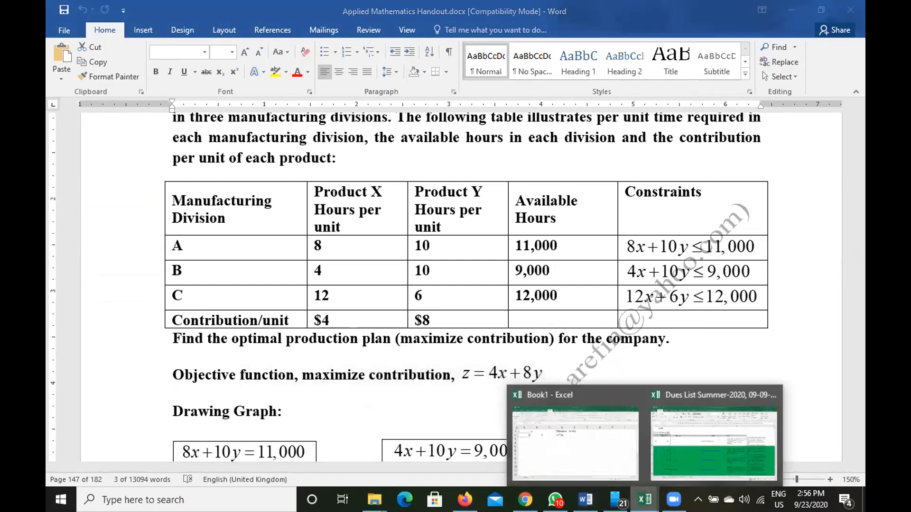
pyautogui.click(585, 436)
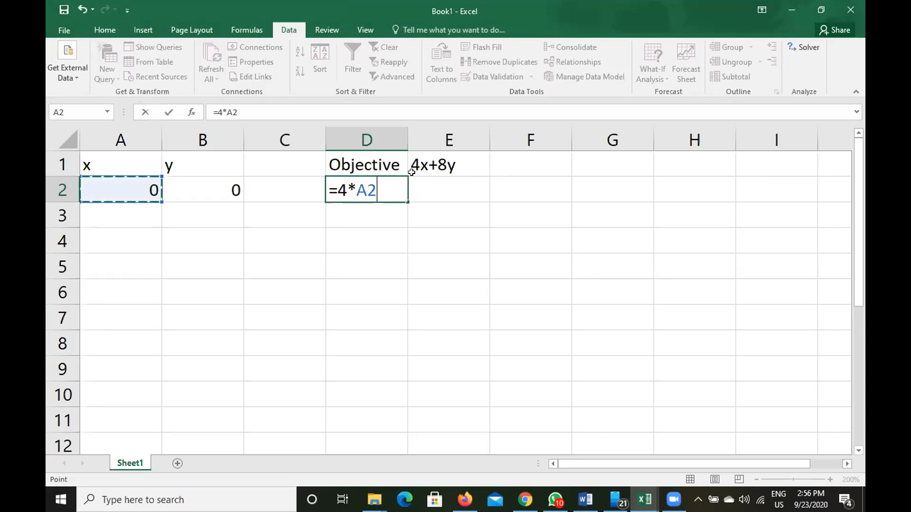
# Step: Re-enter the A2 reference in the D2 objective formula and extend it to =4*A2+8*B2
pyautogui.click(353, 189)
pyautogui.moveTo(353, 189); pyautogui.dragTo(349, 189)
pyautogui.click(379, 190)
pyautogui.press('BackSpace')
pyautogui.press('BackSpace')
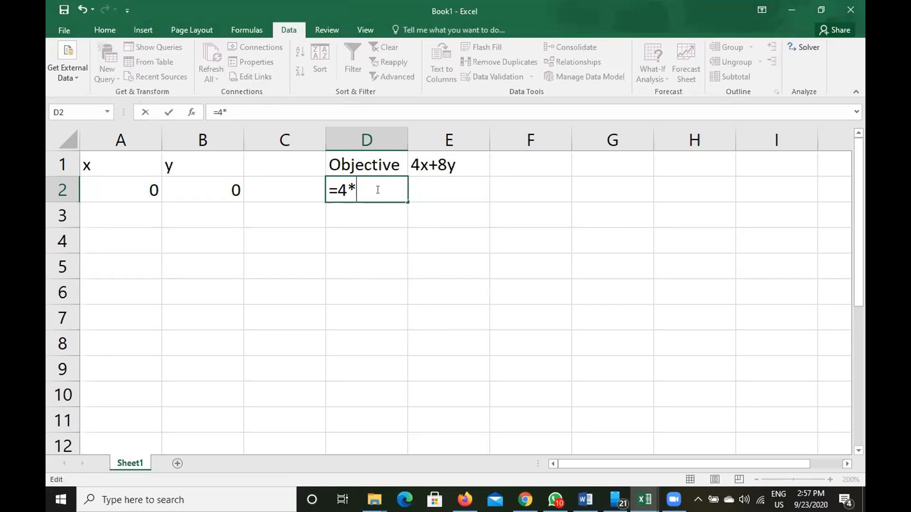
pyautogui.click(125, 188)
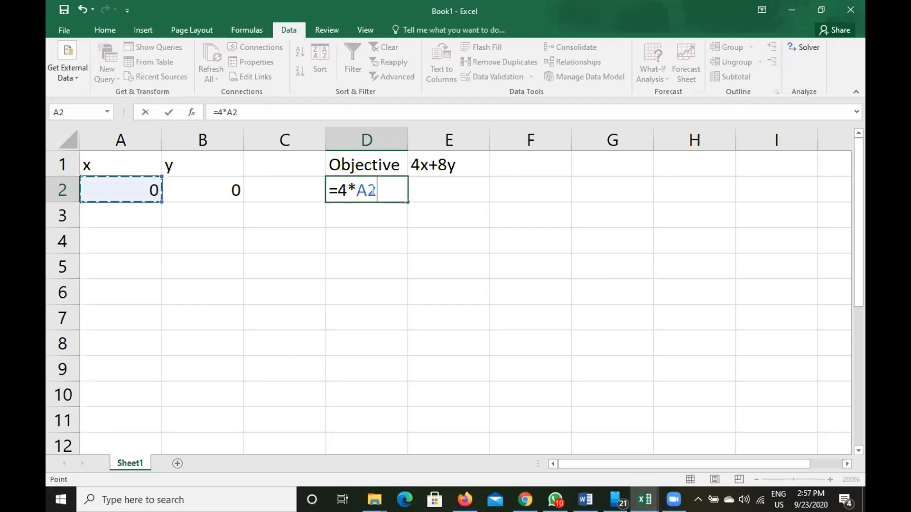
pyautogui.write('+8')
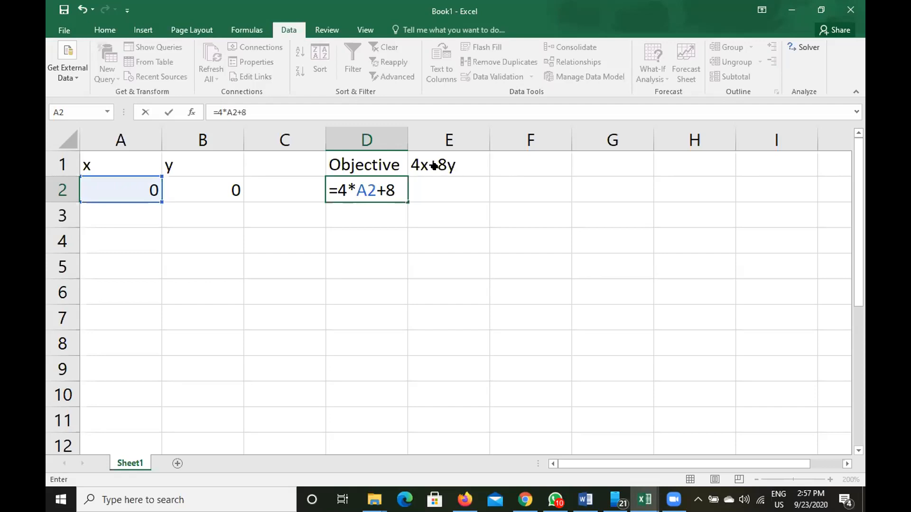
pyautogui.write('*')
pyautogui.click(214, 189)
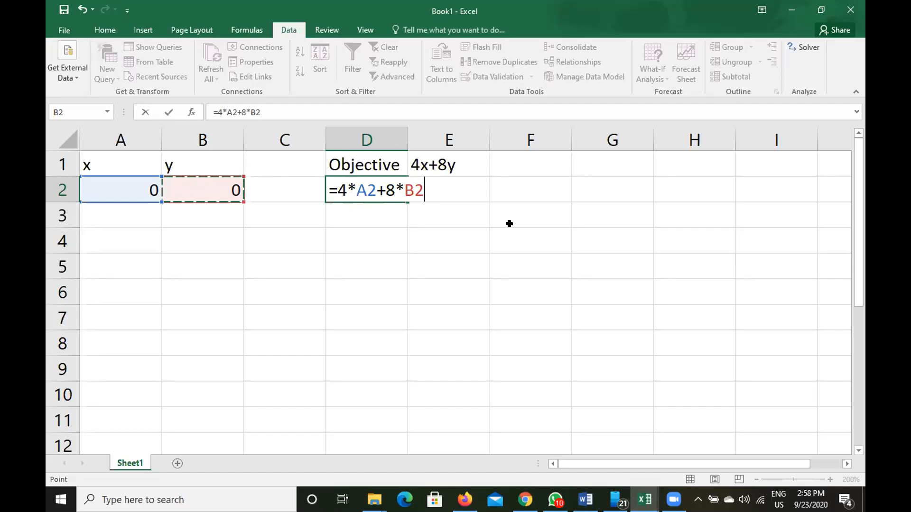
# Step: Erase the whole uncommitted objective formula from D2
pyautogui.press('BackSpace')
pyautogui.press('BackSpace')
pyautogui.press('BackSpace')
pyautogui.press('BackSpace')
pyautogui.press('BackSpace')
pyautogui.press('BackSpace')
pyautogui.press('BackSpace')
pyautogui.press('BackSpace')
pyautogui.press('BackSpace')
pyautogui.press('BackSpace')
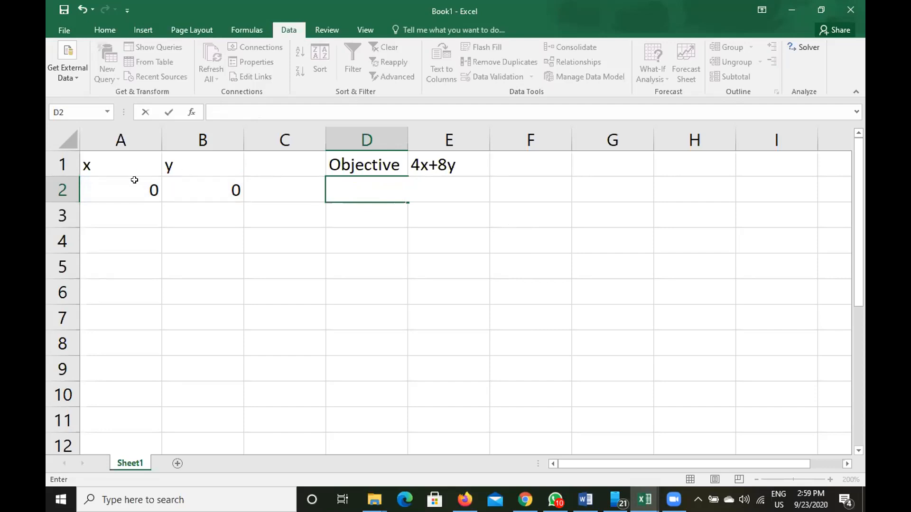
pyautogui.click(135, 179)
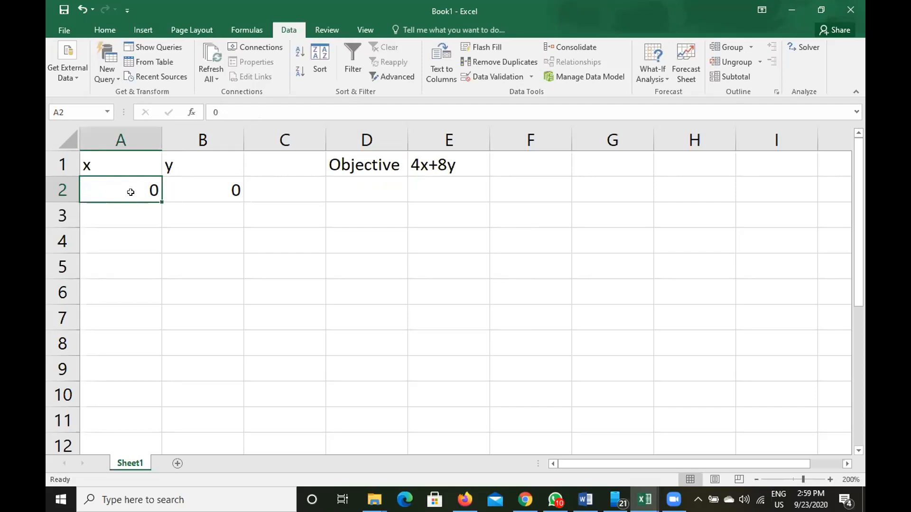
pyautogui.click(202, 194)
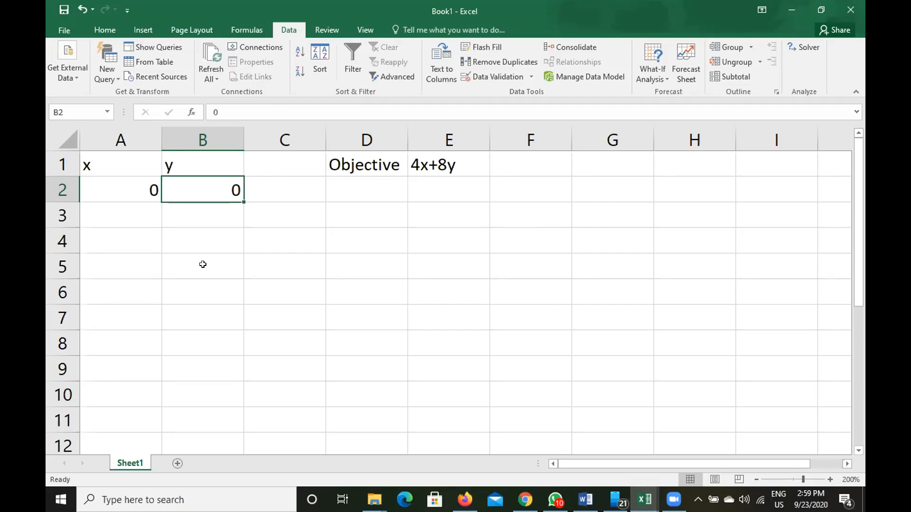
pyautogui.click(355, 187)
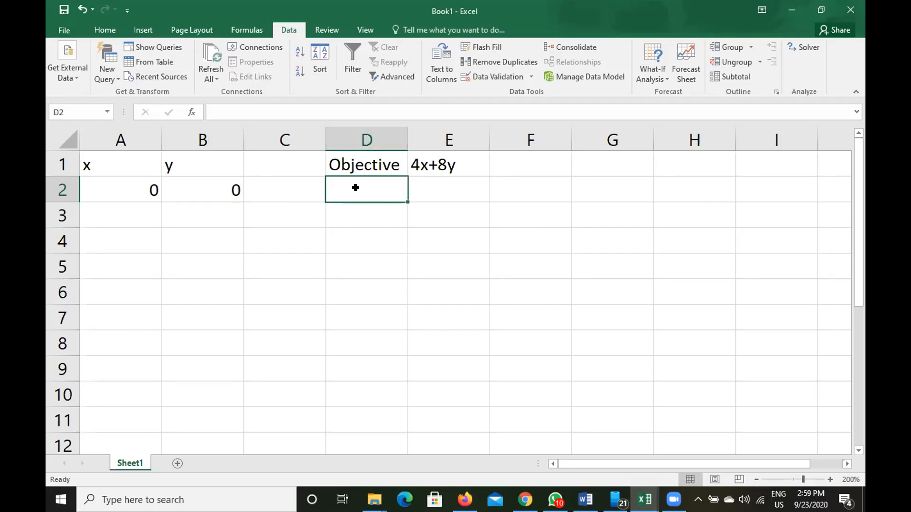
pyautogui.write('=')
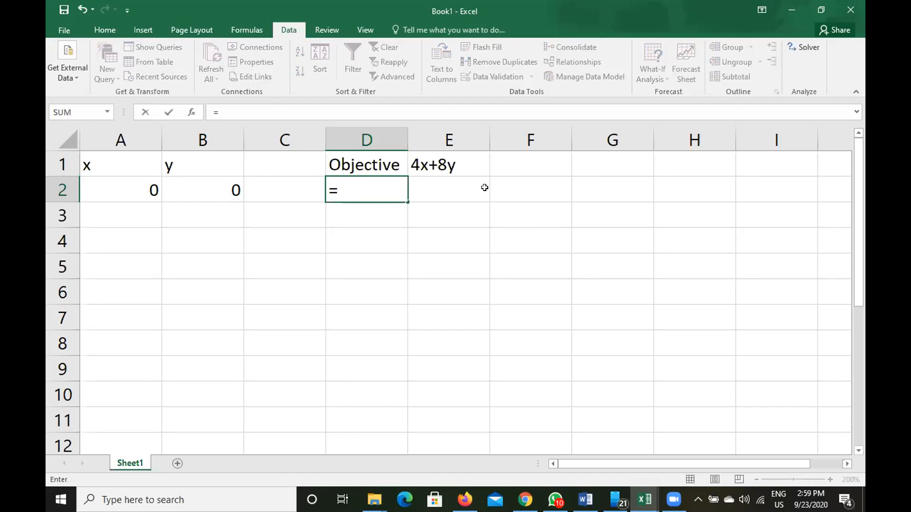
pyautogui.click(121, 193)
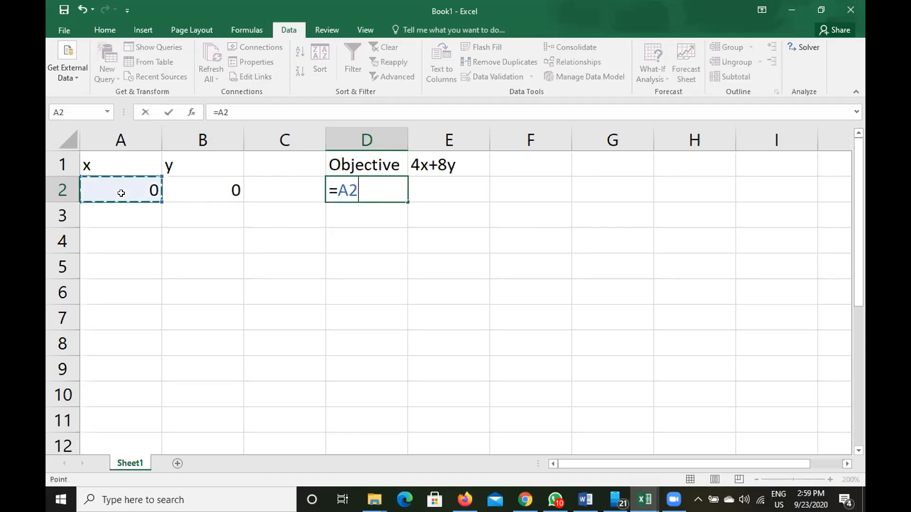
pyautogui.press('BackSpace')
pyautogui.press('BackSpace')
pyautogui.press('BackSpace')
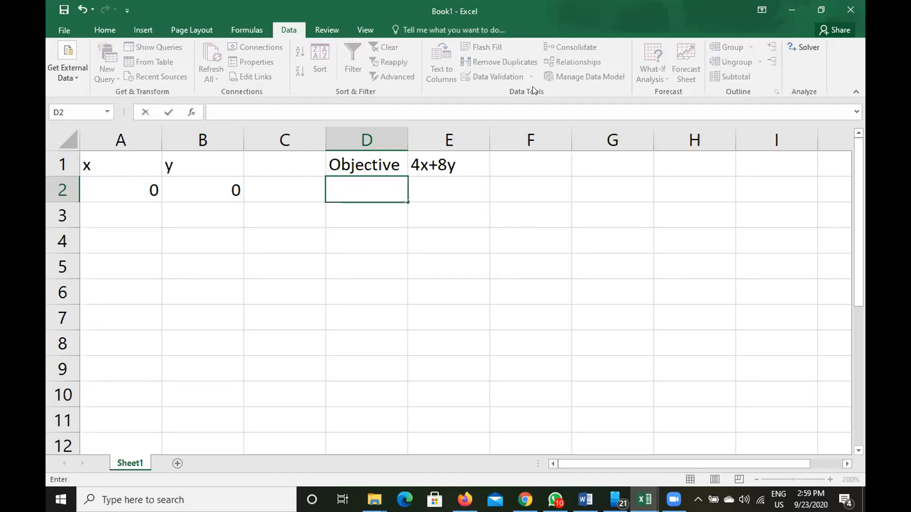
# Step: Review the x and y labels, the objective expression in E1 and the starting-value cells A2 and B2
pyautogui.click(91, 160)
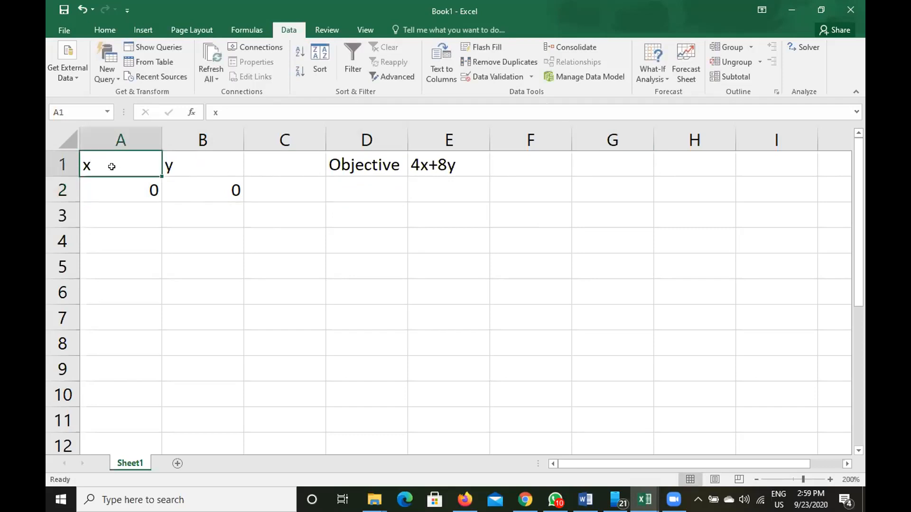
pyautogui.click(192, 163)
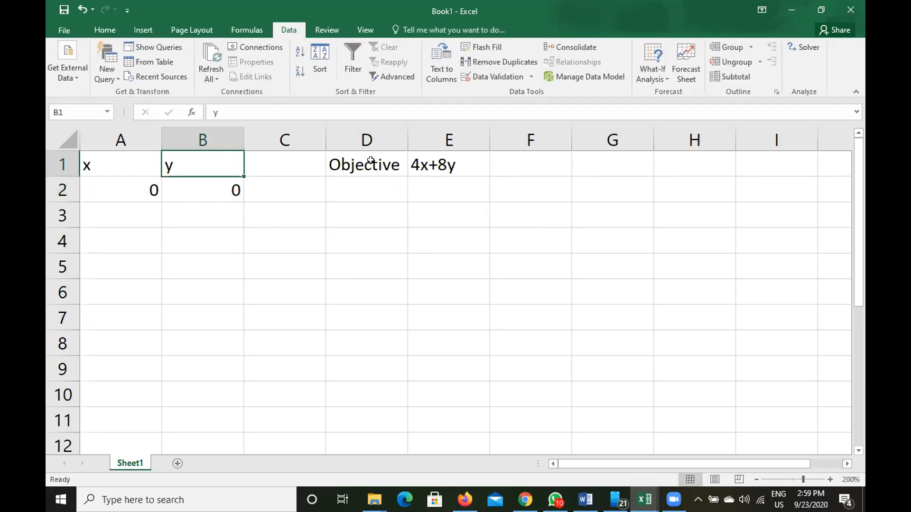
pyautogui.click(371, 160)
pyautogui.click(457, 159)
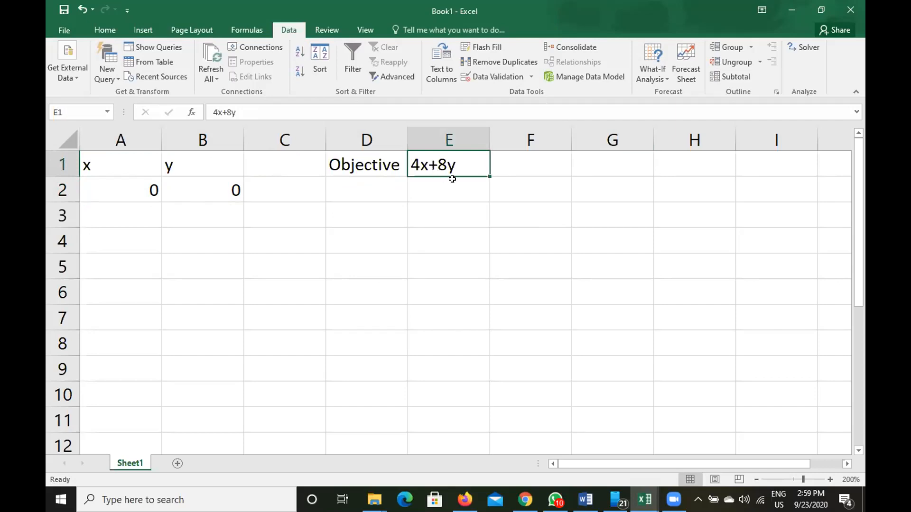
pyautogui.click(110, 188)
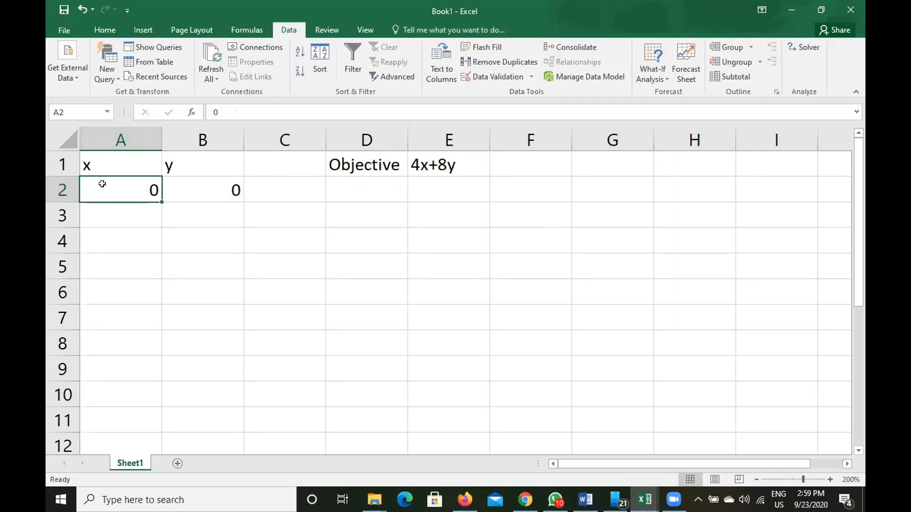
pyautogui.click(220, 136)
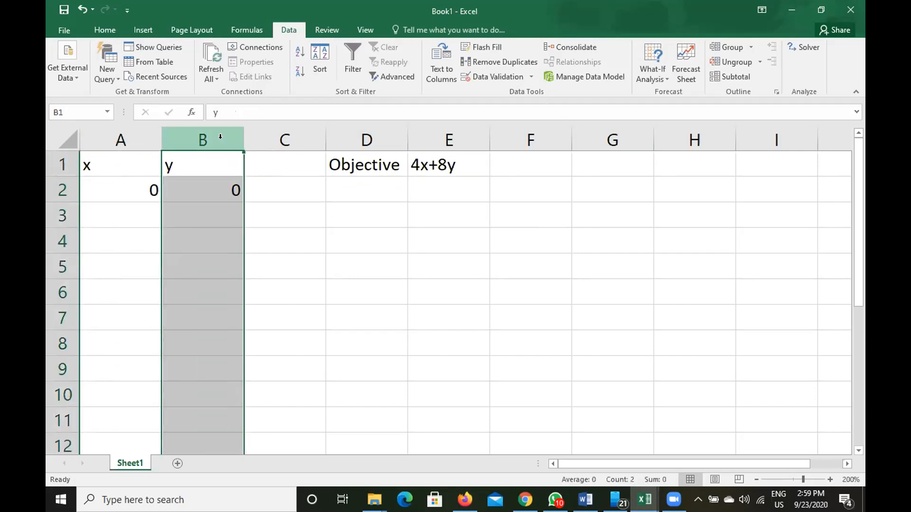
pyautogui.click(218, 194)
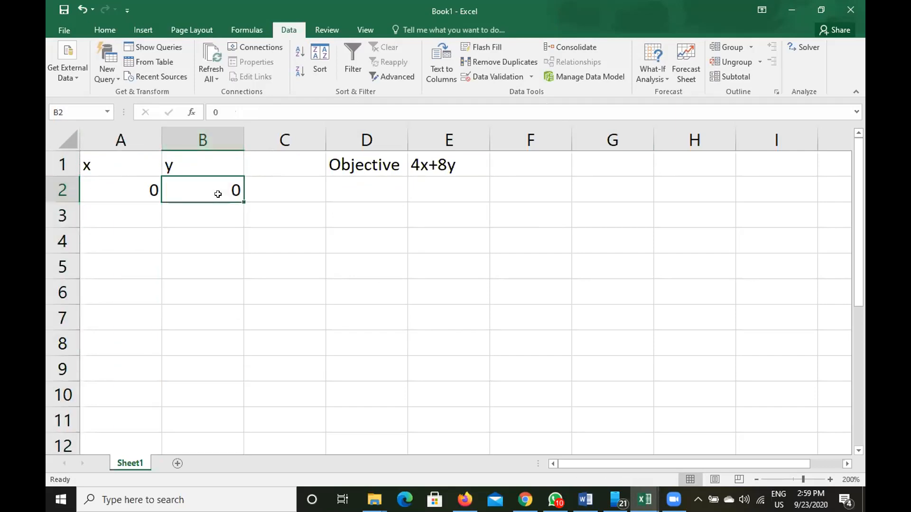
# Step: Enter the objective formula =4*A2+8*B2 in D2 and check it against the x and y value cells
pyautogui.click(379, 189)
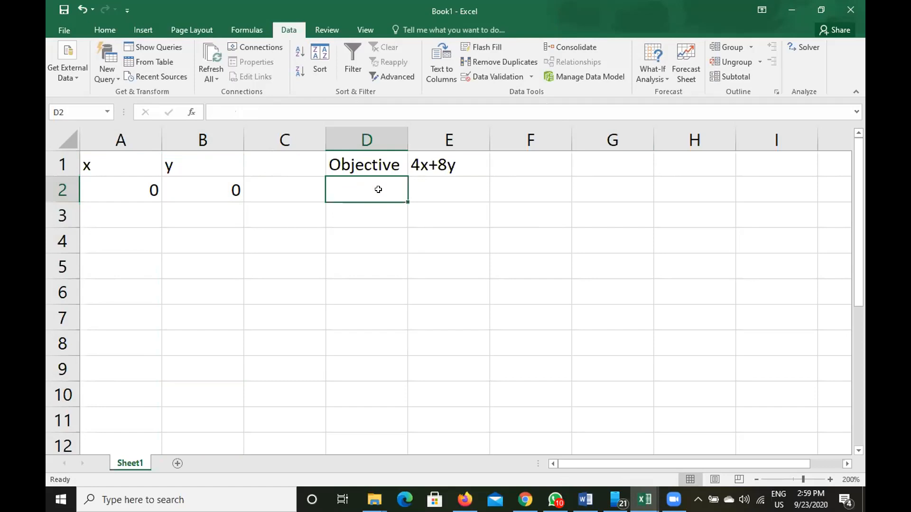
pyautogui.write('=')
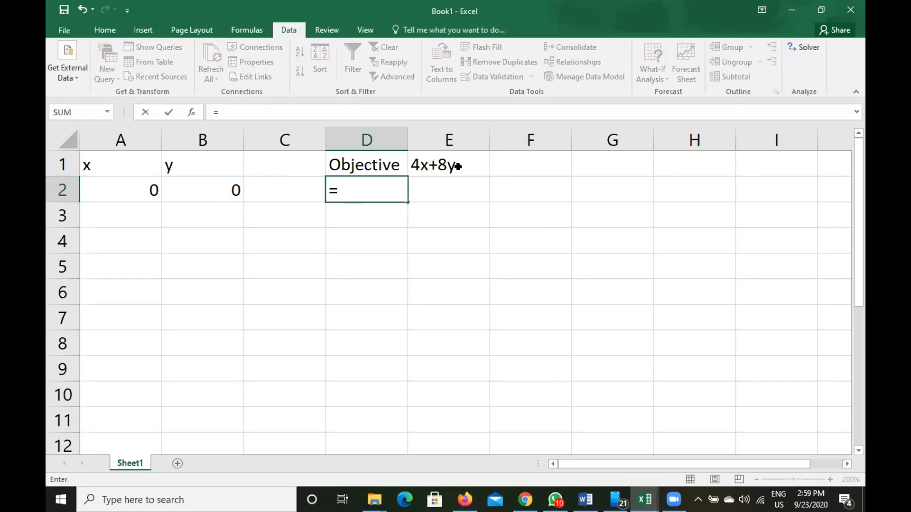
pyautogui.write('4*')
pyautogui.click(125, 189)
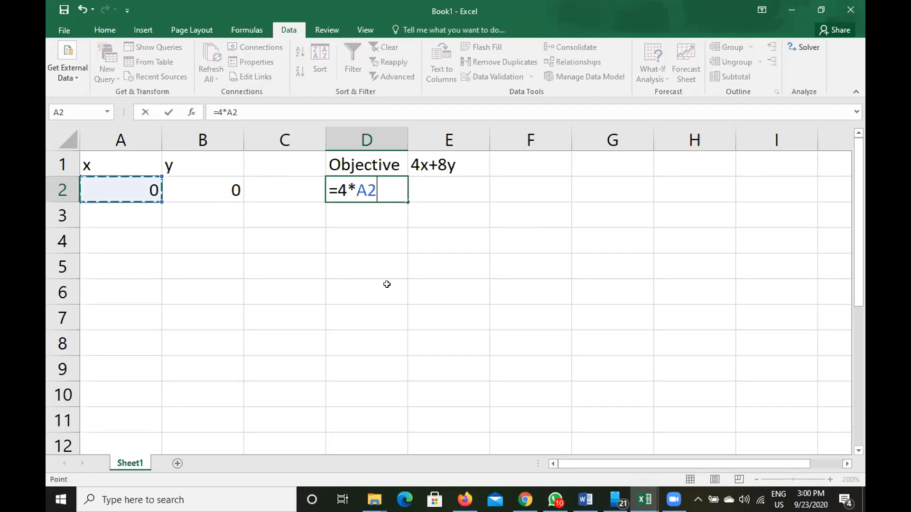
pyautogui.write('+8*')
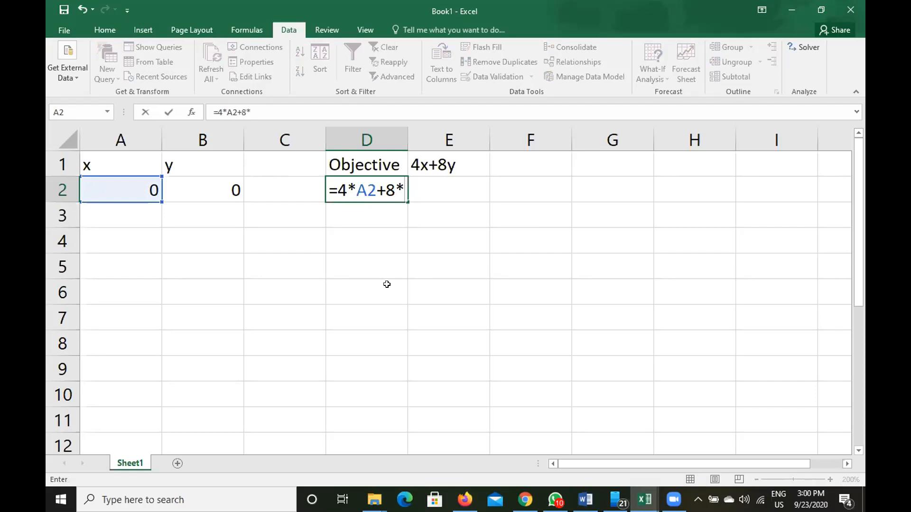
pyautogui.click(214, 189)
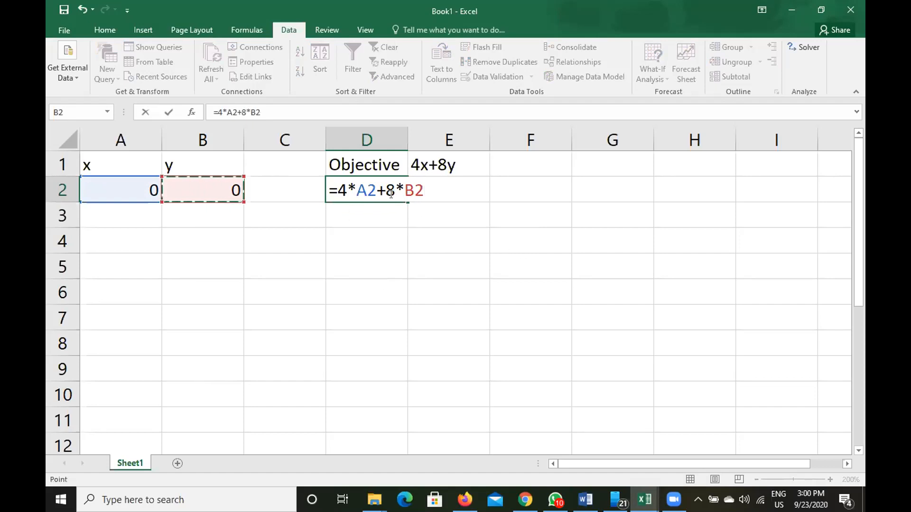
pyautogui.press('Return')
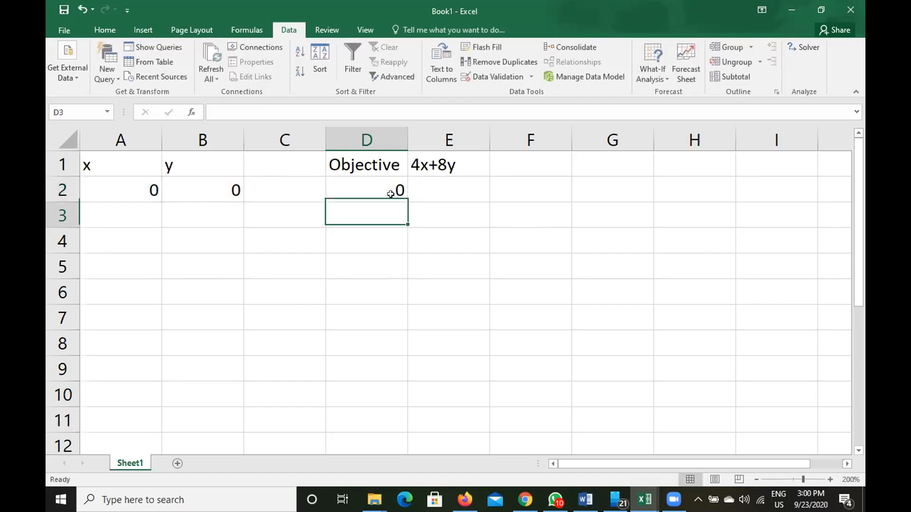
pyautogui.click(398, 188)
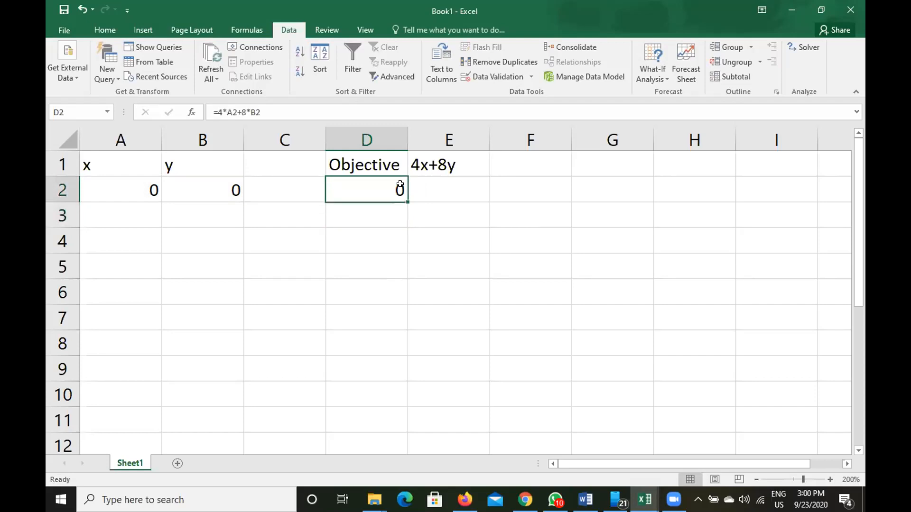
pyautogui.click(124, 194)
pyautogui.click(214, 187)
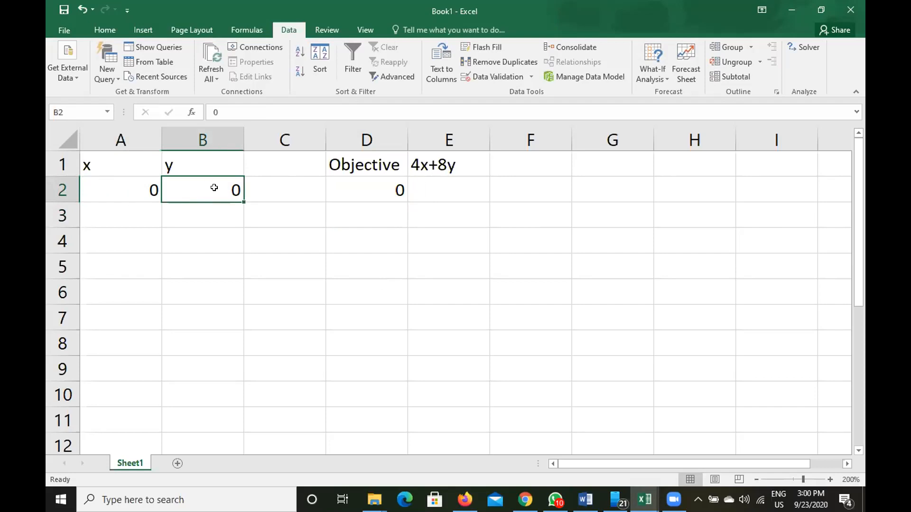
pyautogui.click(361, 190)
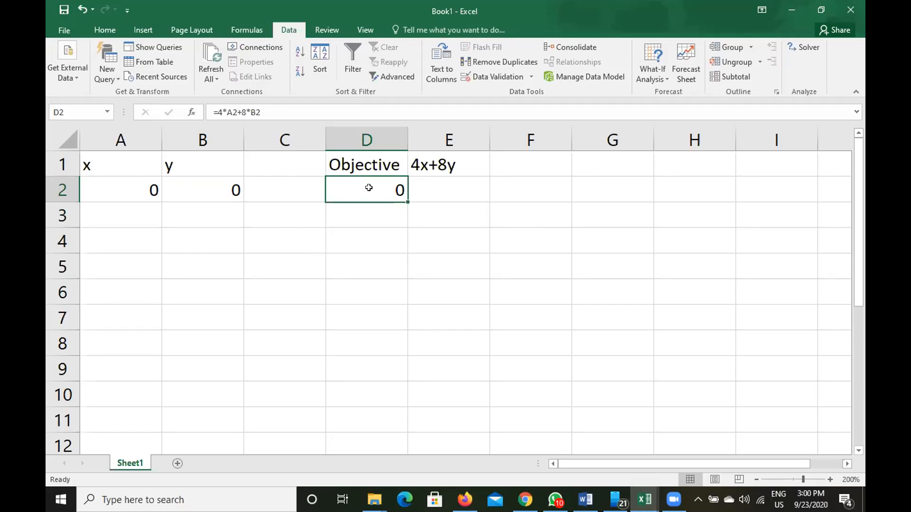
# Step: Enter the heading Constraints in A4
pyautogui.click(126, 243)
pyautogui.write('C')
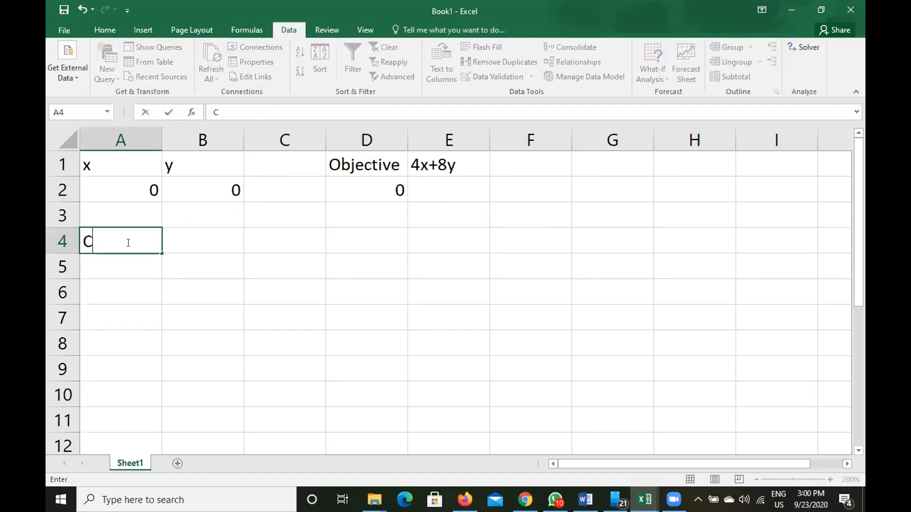
pyautogui.write('onstraints')
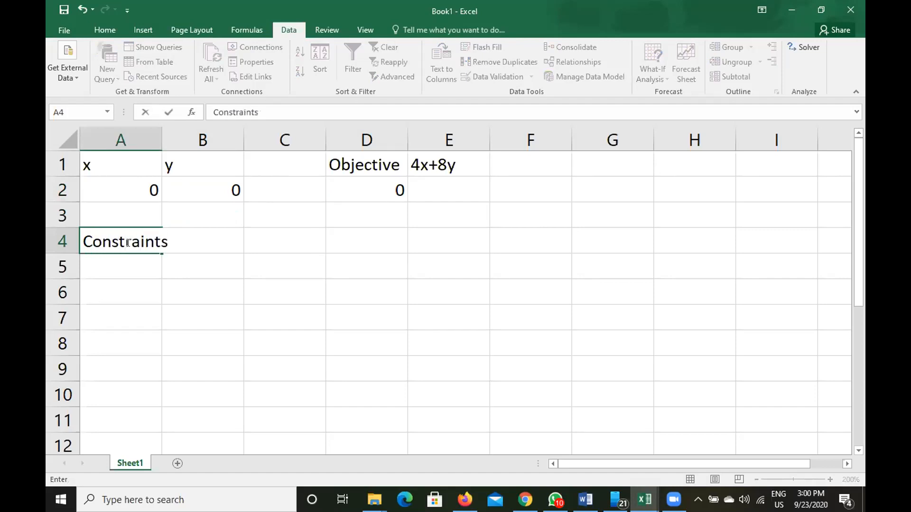
pyautogui.press('Return')
pyautogui.press('Return')
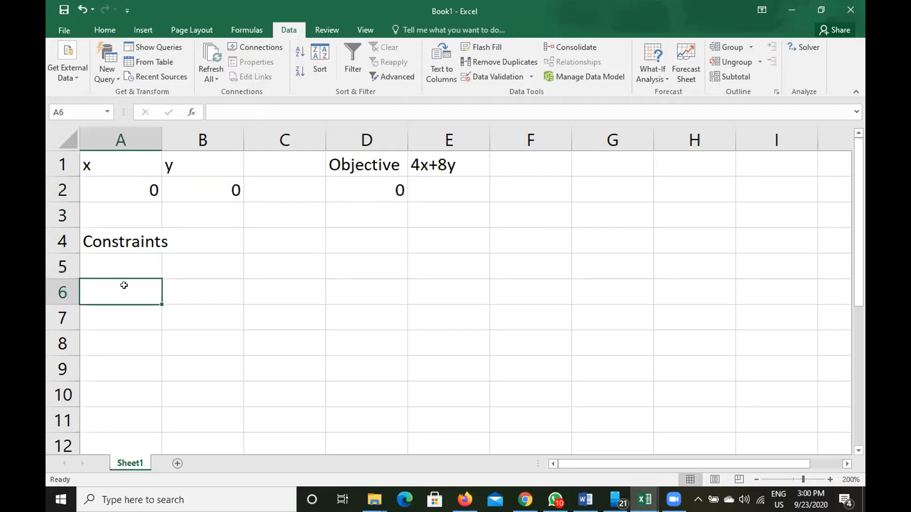
# Step: Look up the division A row in the Word handout's table and label A6 in the Excel workbook as Division A
pyautogui.click(584, 498)
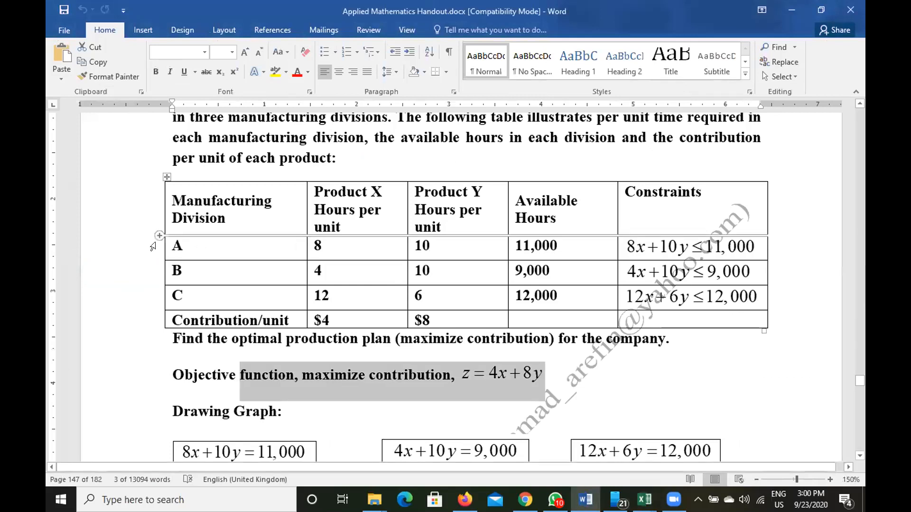
pyautogui.moveTo(172, 243); pyautogui.dragTo(711, 246)
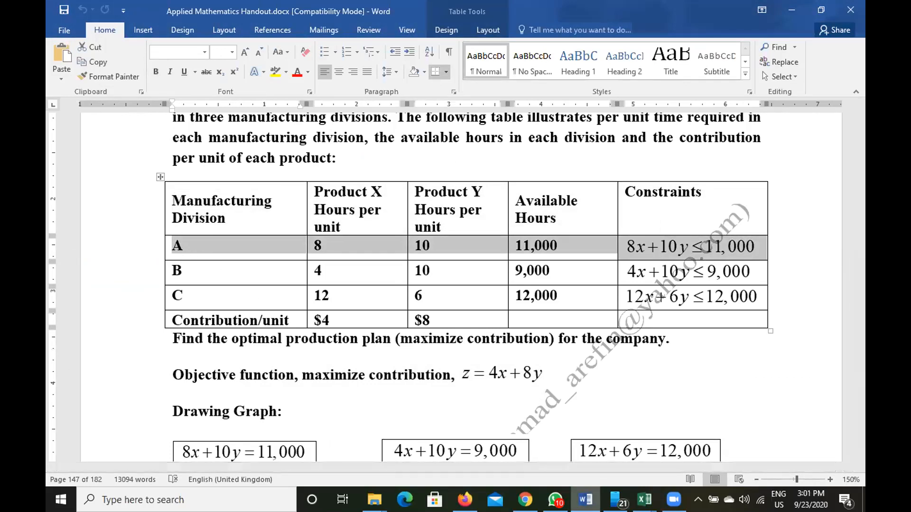
pyautogui.click(585, 499)
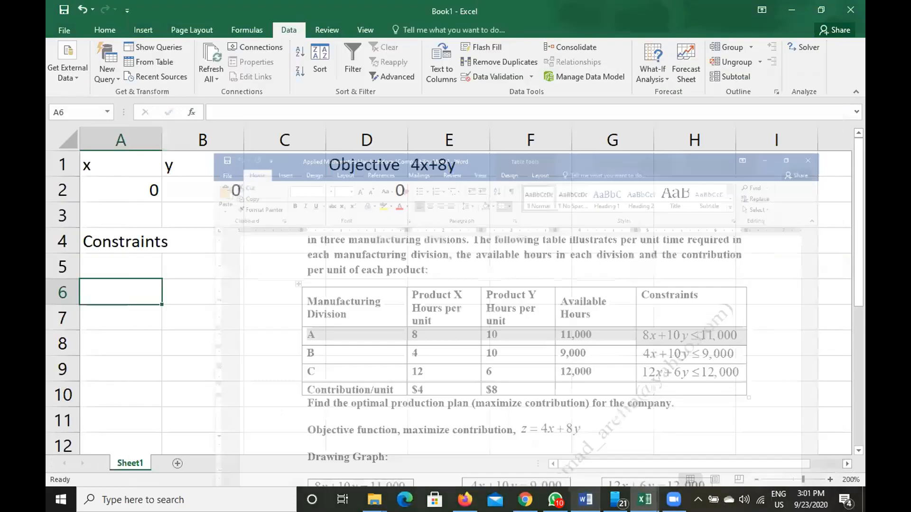
pyautogui.write('Division ')
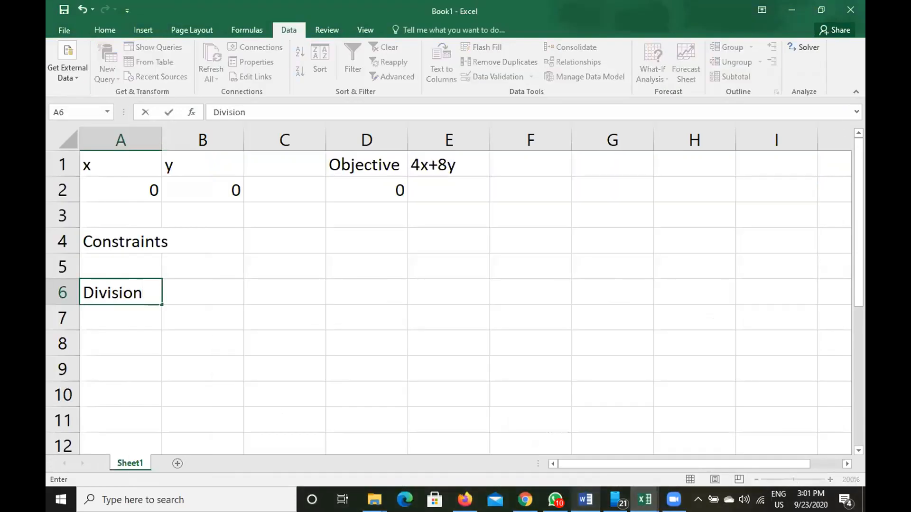
pyautogui.write('A')
pyautogui.press('Tab')
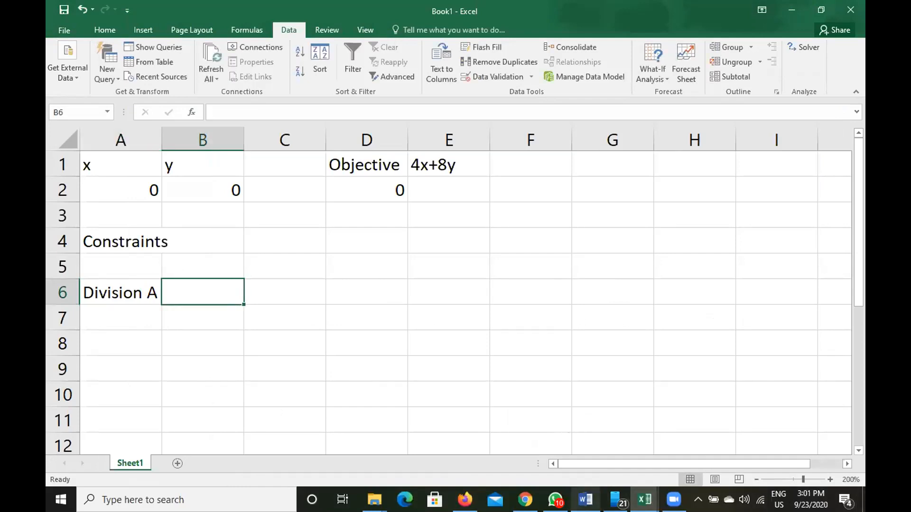
# Step: Look up the division A constraint in the Word handout and enter its expression 8x+10y in B6 of the Excel workbook
pyautogui.moveTo(586, 499)
pyautogui.click(585, 444)
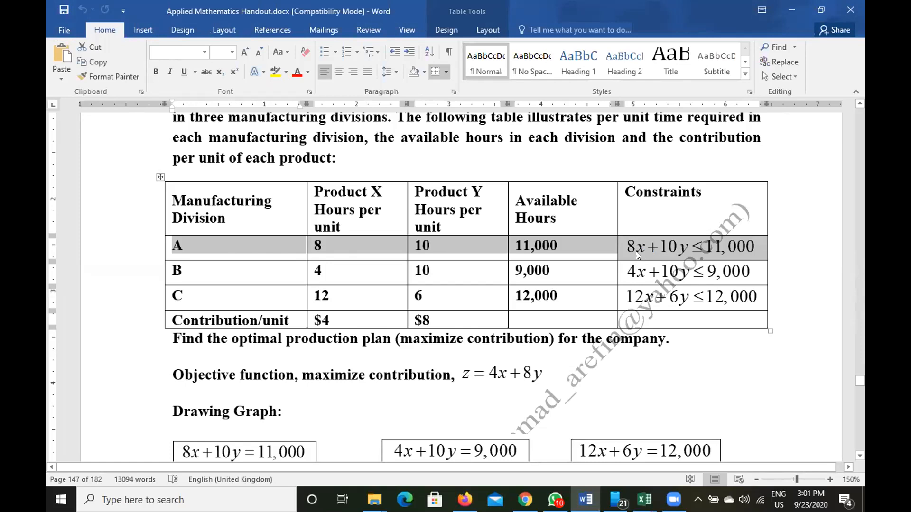
pyautogui.click(645, 500)
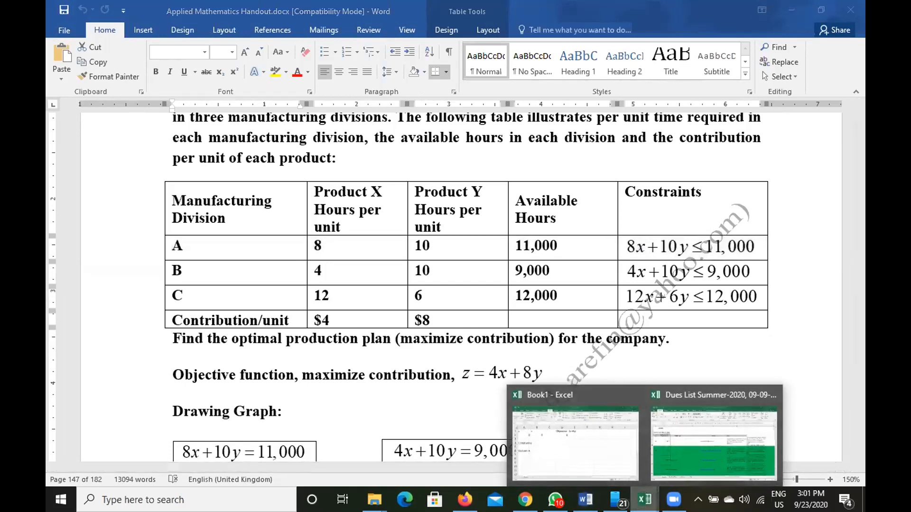
pyautogui.click(575, 441)
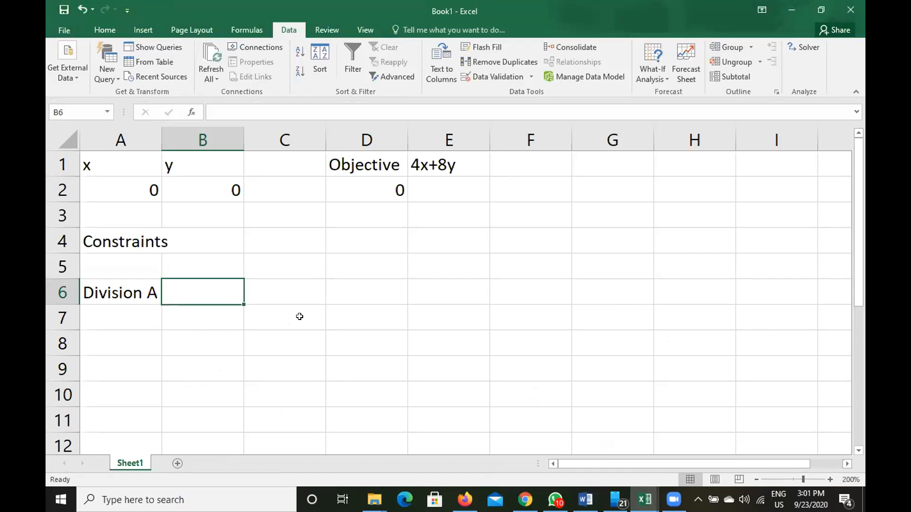
pyautogui.write('8x+')
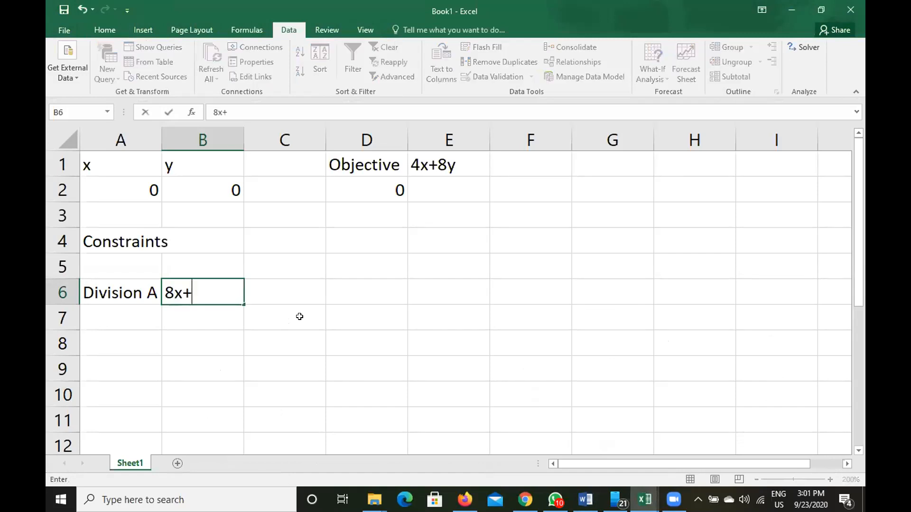
pyautogui.write('10y')
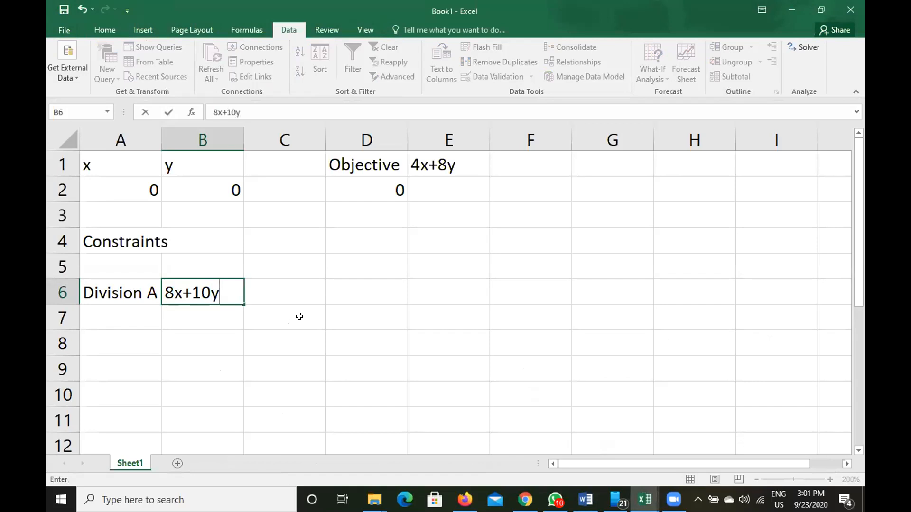
pyautogui.press('Return')
# Step: Enter the division A formula =8*A2+10*B2 in A7, dismiss the phone message notification and check the stored formula
pyautogui.press('Left')
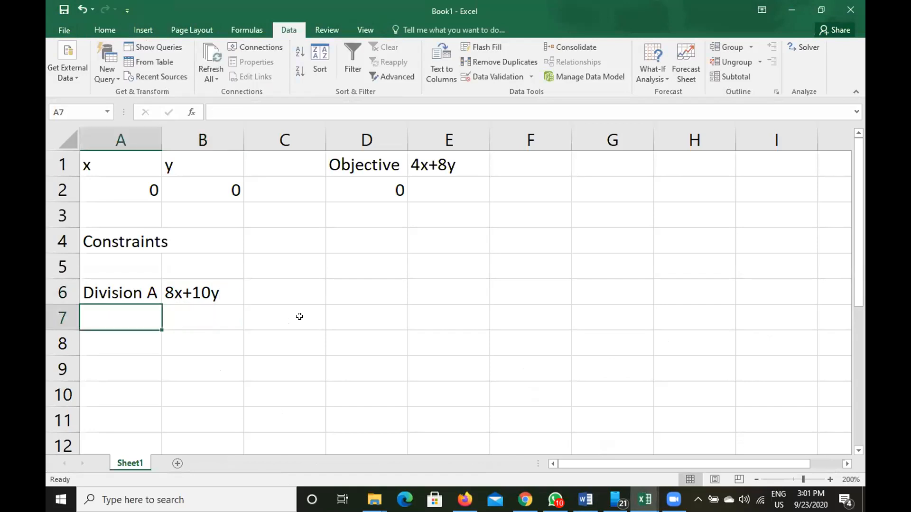
pyautogui.write('=')
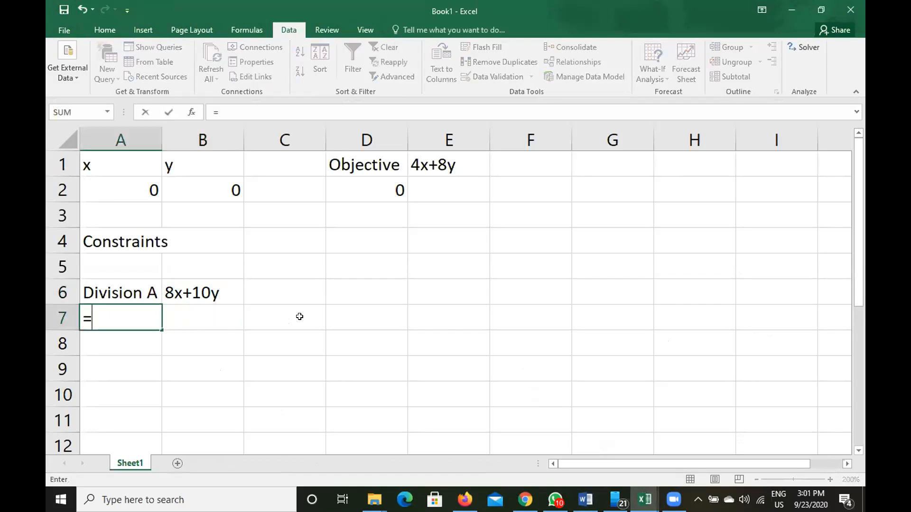
pyautogui.press('BackSpace')
pyautogui.write('=')
pyautogui.write('*')
pyautogui.click(124, 191)
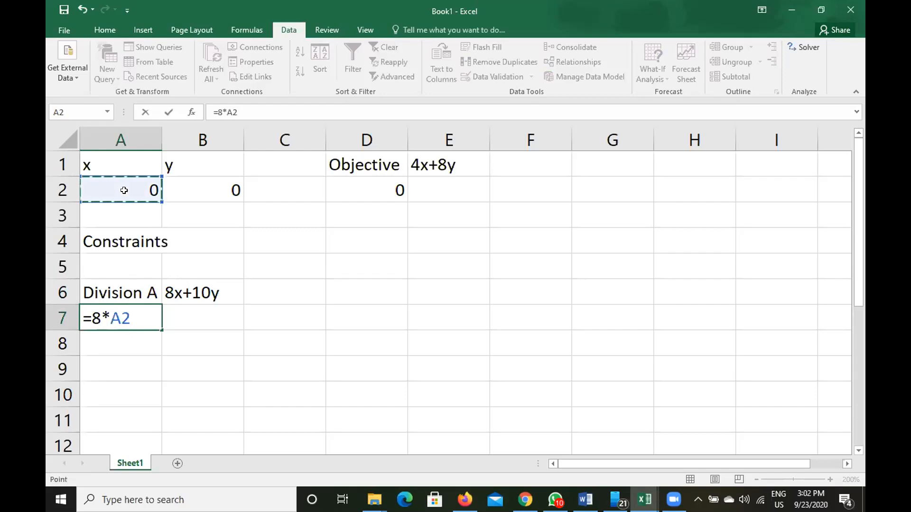
pyautogui.write('+1')
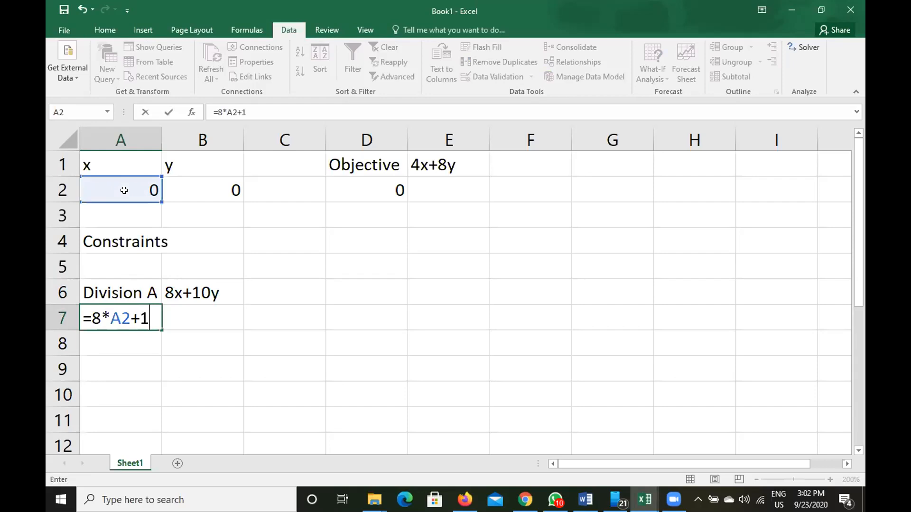
pyautogui.write('0*')
pyautogui.click(205, 188)
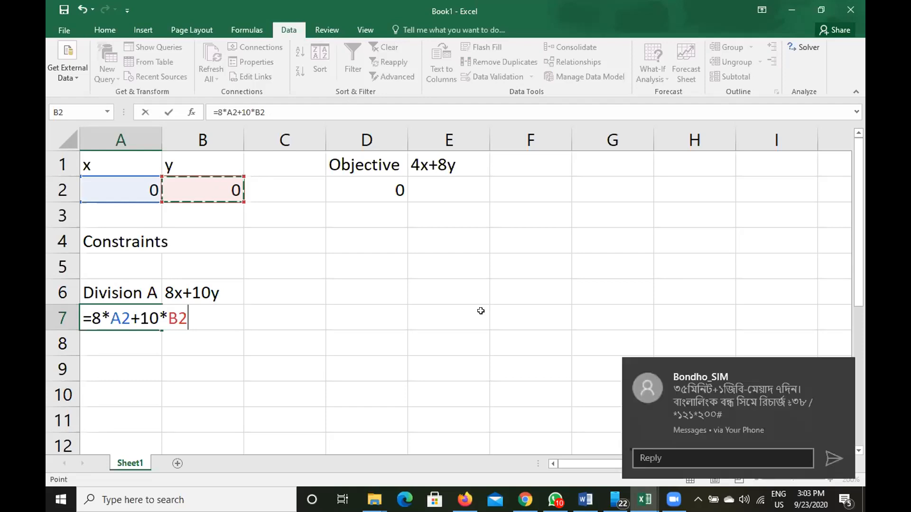
pyautogui.click(841, 371)
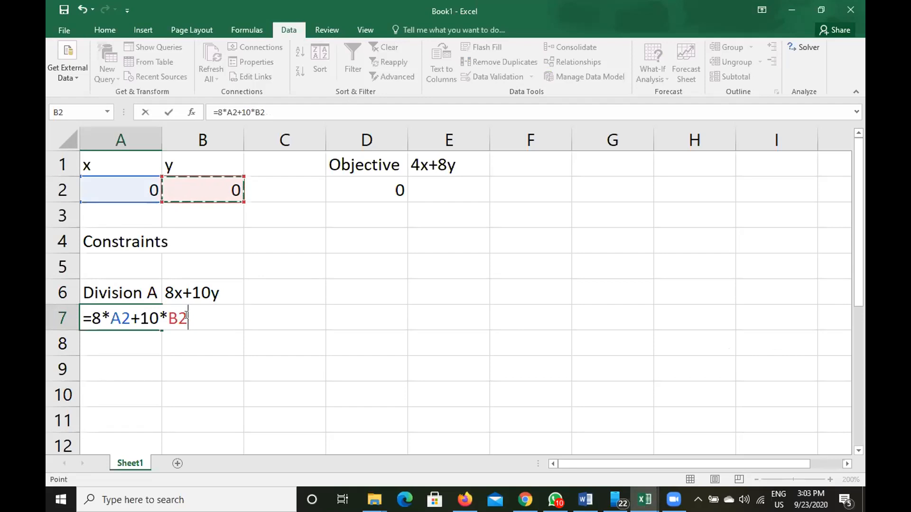
pyautogui.press('Return')
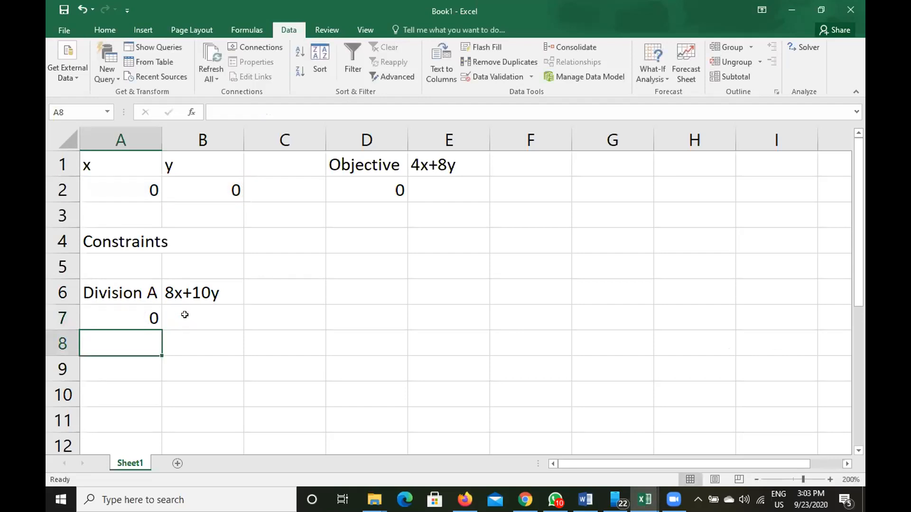
pyautogui.click(143, 311)
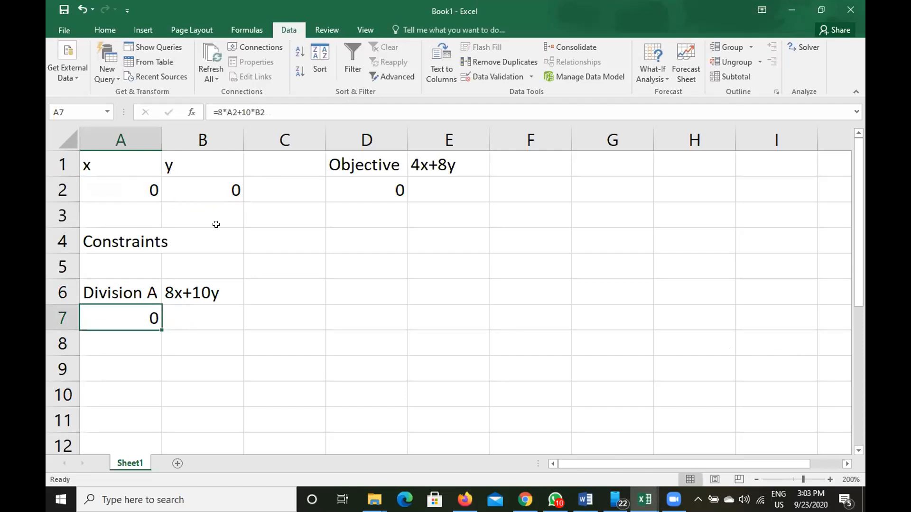
# Step: Label A9 as Division B
pyautogui.click(141, 362)
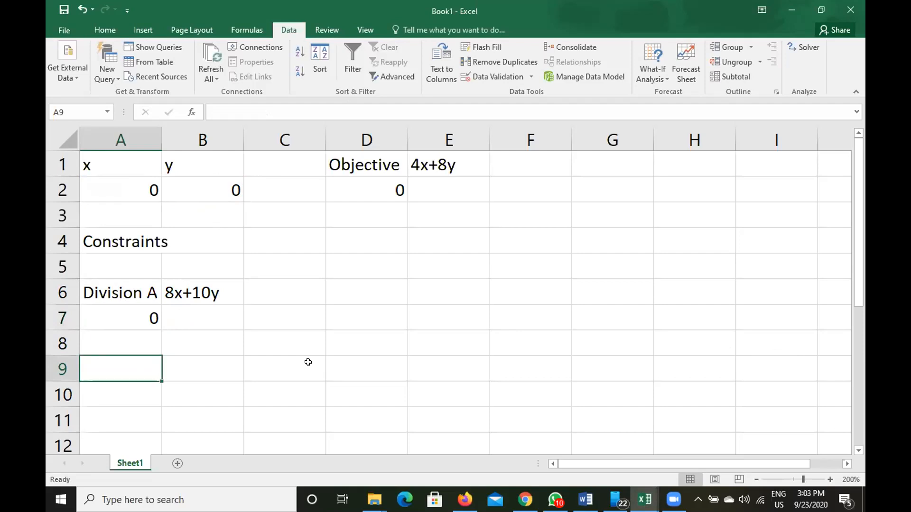
pyautogui.write('Division')
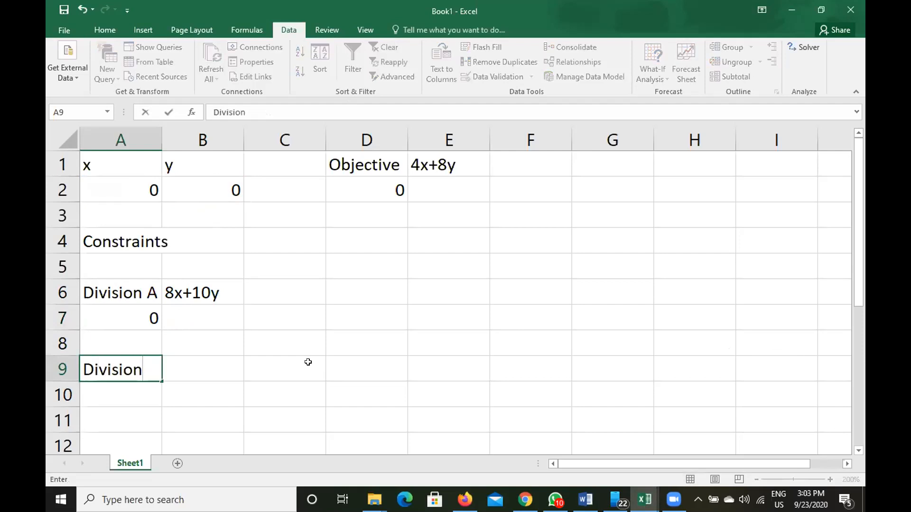
pyautogui.write(' B')
pyautogui.press('Tab')
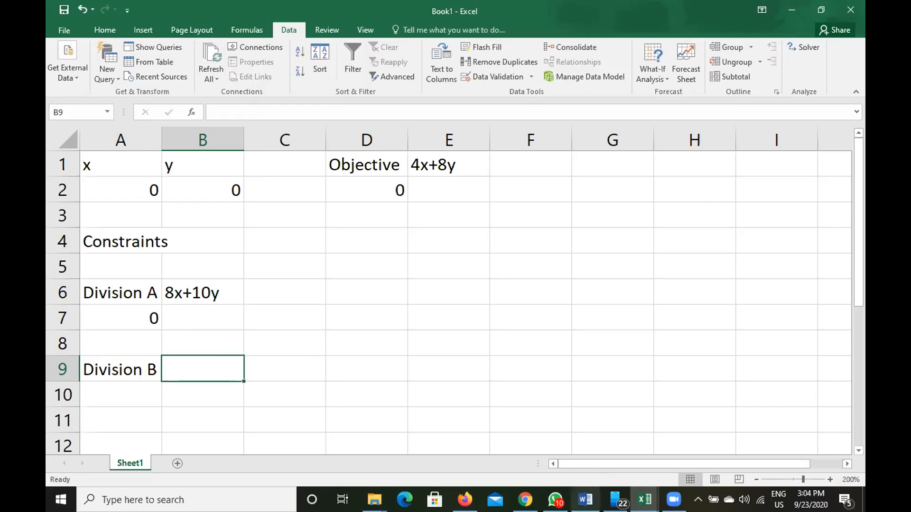
# Step: Look up the division B row in the Word handout's table and enter its expression 4x+10y in B9 of the Excel workbook
pyautogui.click(585, 499)
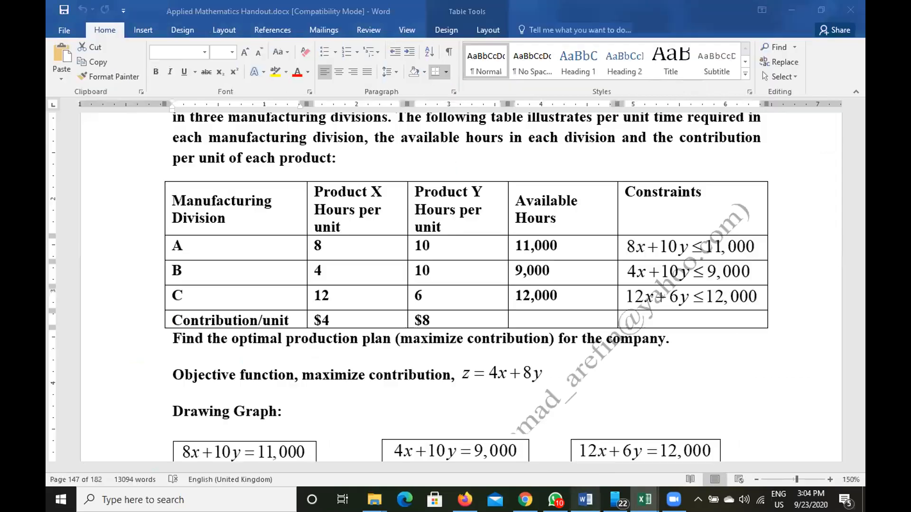
pyautogui.click(165, 265)
pyautogui.click(165, 266)
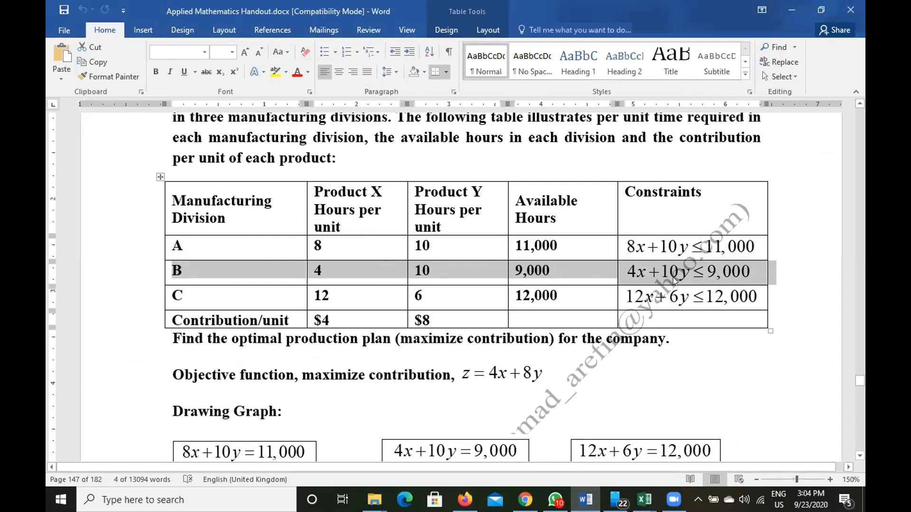
pyautogui.click(673, 499)
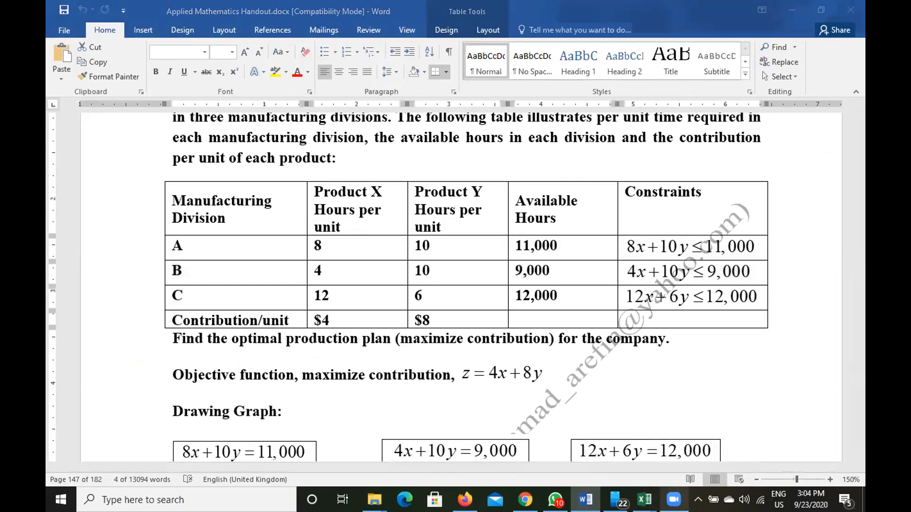
pyautogui.click(586, 499)
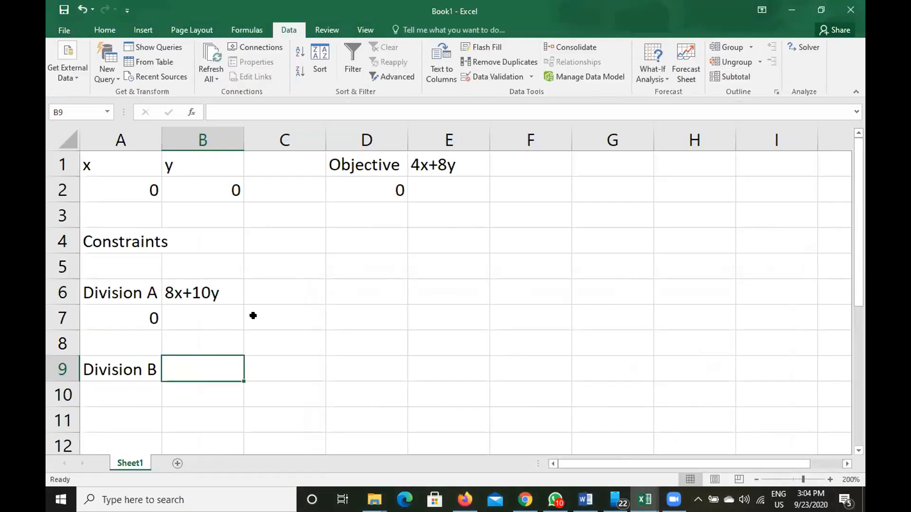
pyautogui.write('4x')
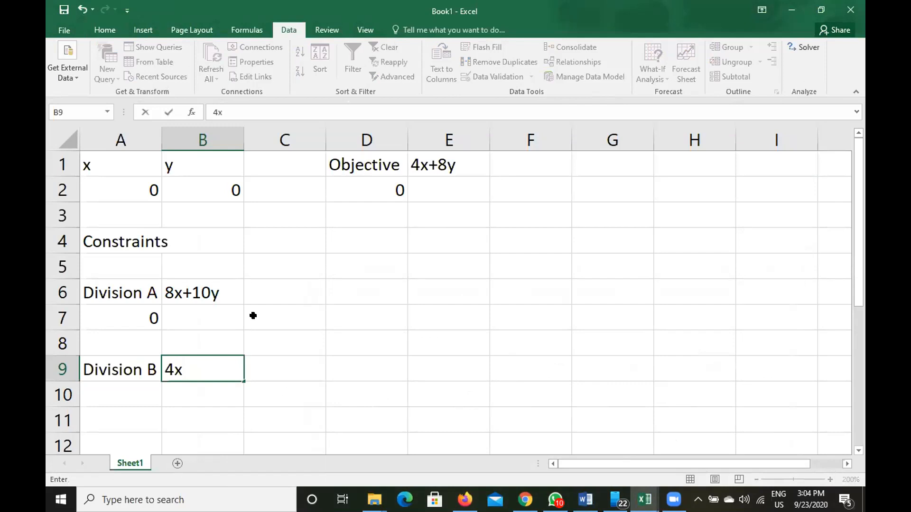
pyautogui.write('+10y')
pyautogui.press('Return')
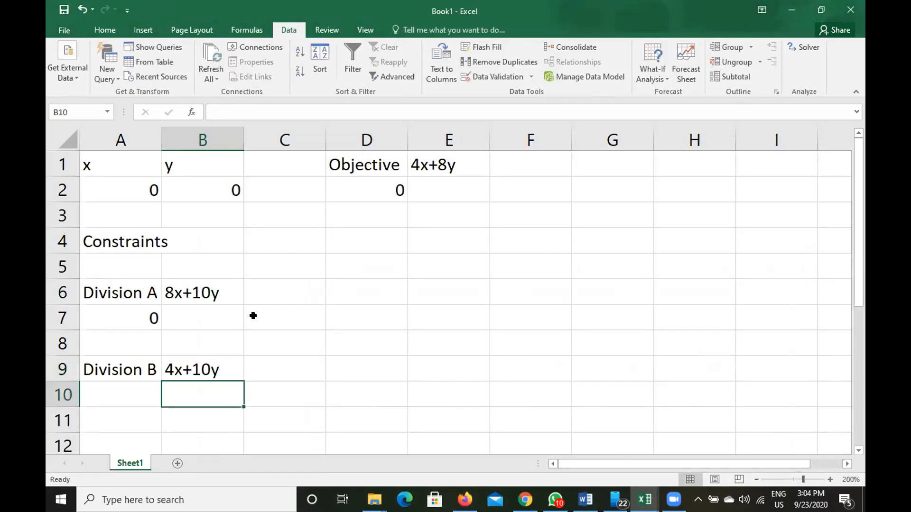
# Step: Recheck the division B constraint in the Word handout and enter the formula =4*A2+10*B2 in A10 of the Excel workbook
pyautogui.click(586, 500)
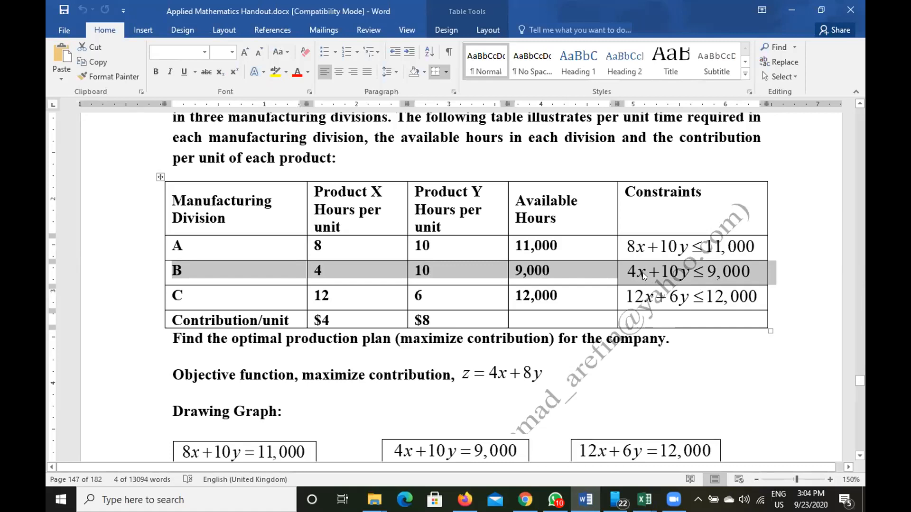
pyautogui.moveTo(645, 489)
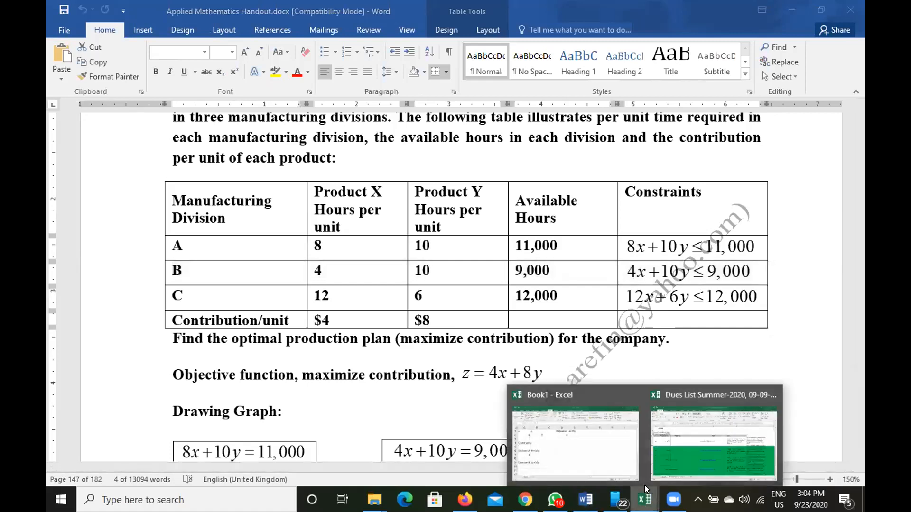
pyautogui.click(574, 432)
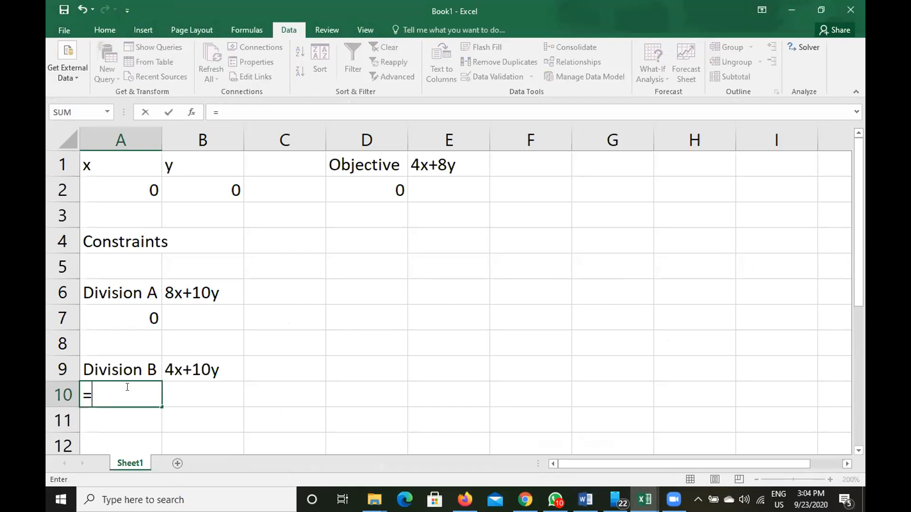
pyautogui.write('4*')
pyautogui.click(127, 181)
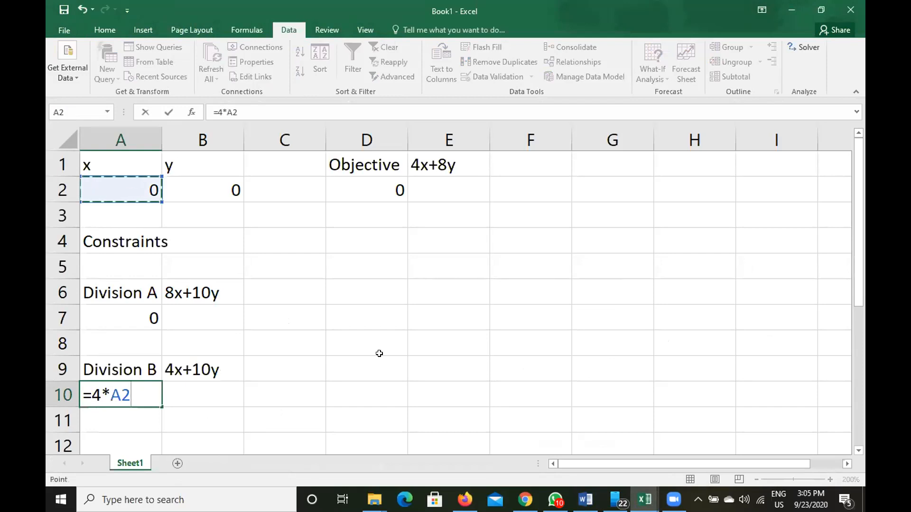
pyautogui.write('+10*')
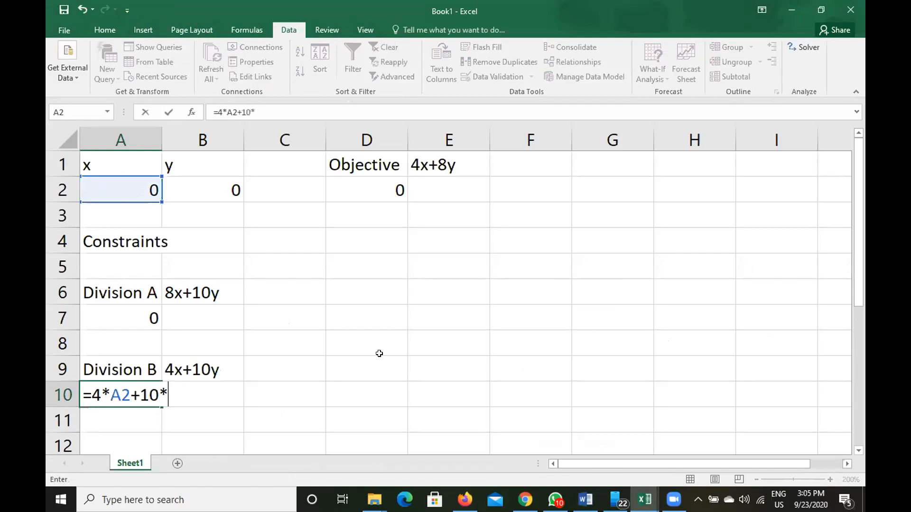
pyautogui.click(199, 184)
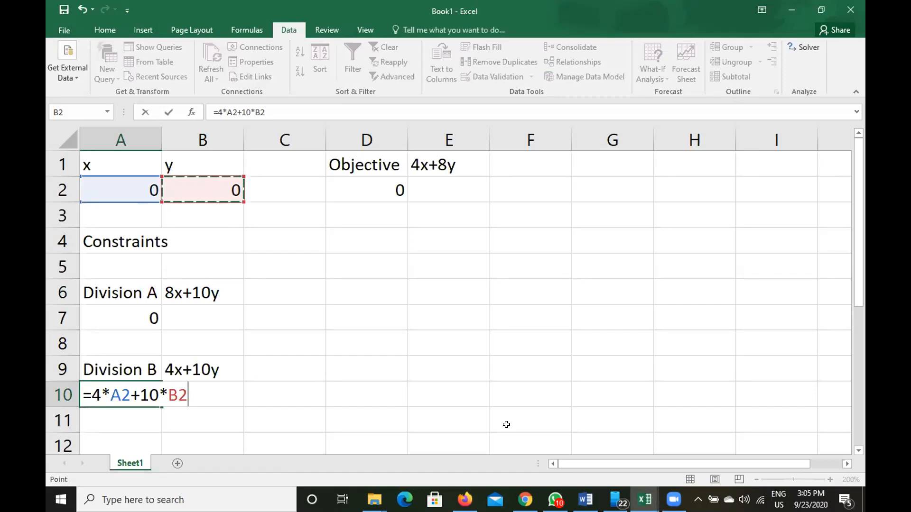
pyautogui.press('Return')
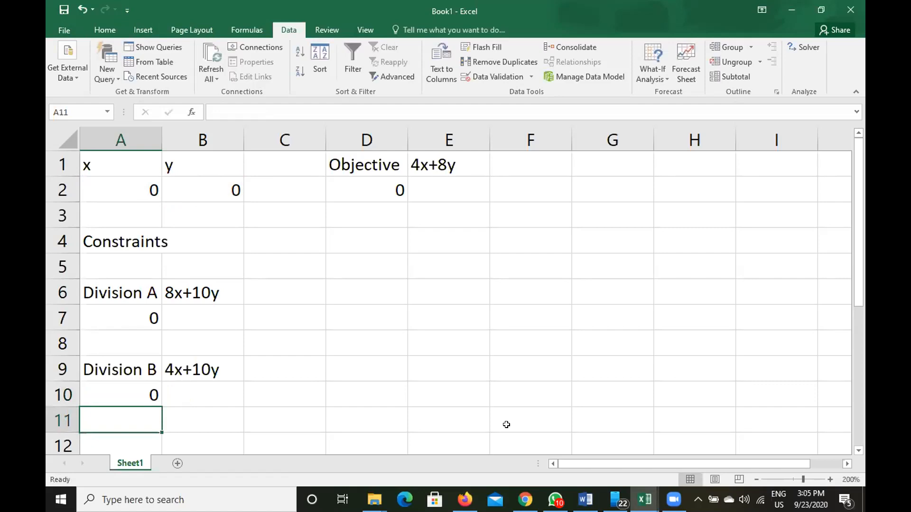
# Step: Label A12 as Division C and look up the division C row in the Word handout's table
pyautogui.press('Return')
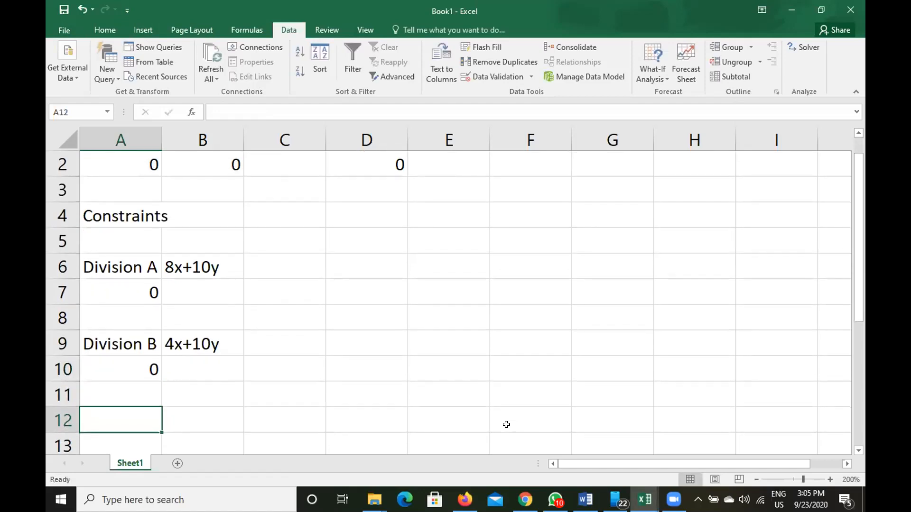
pyautogui.write('Di')
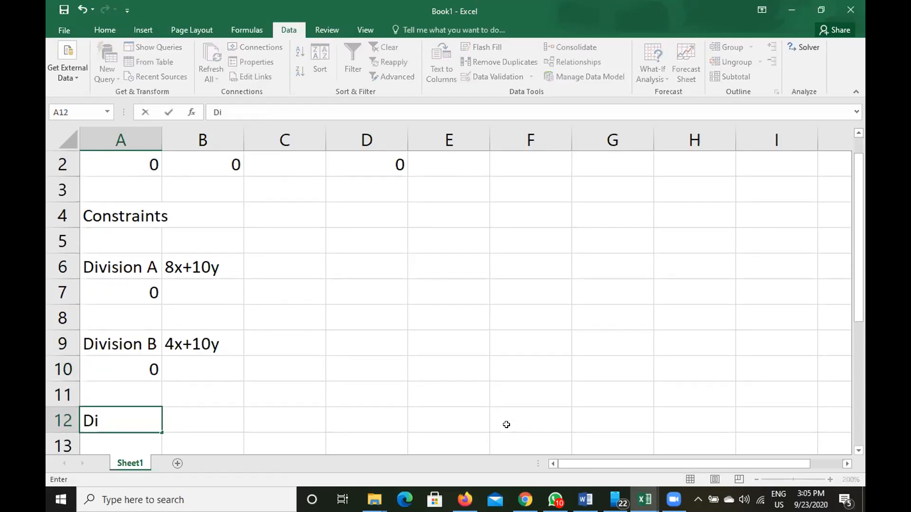
pyautogui.write('vision C')
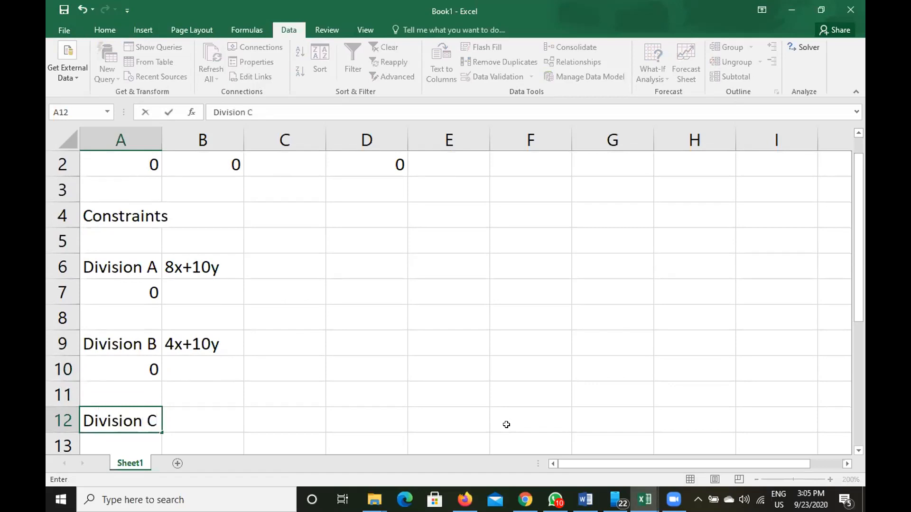
pyautogui.press('Tab')
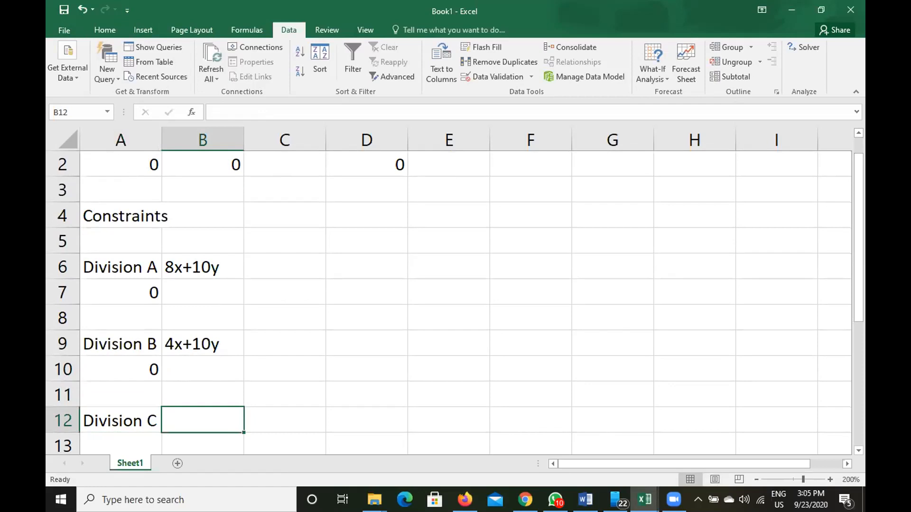
pyautogui.click(585, 500)
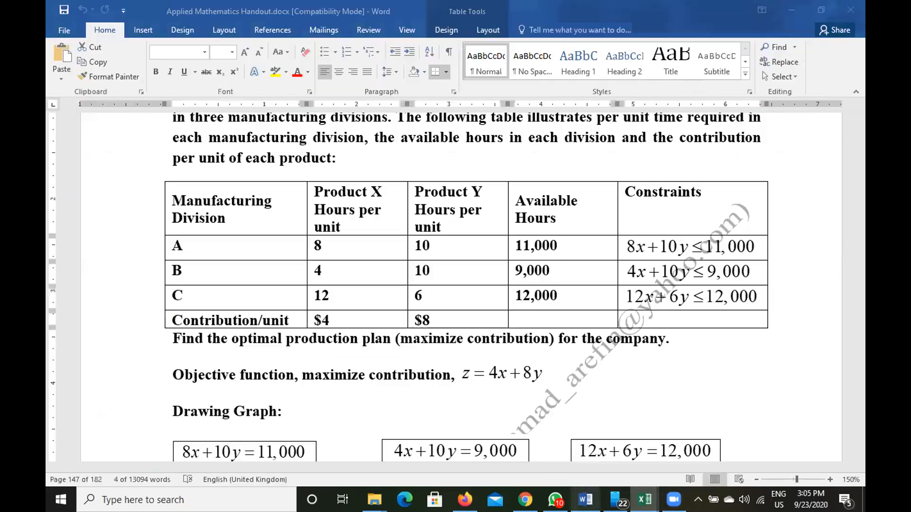
pyautogui.click(150, 304)
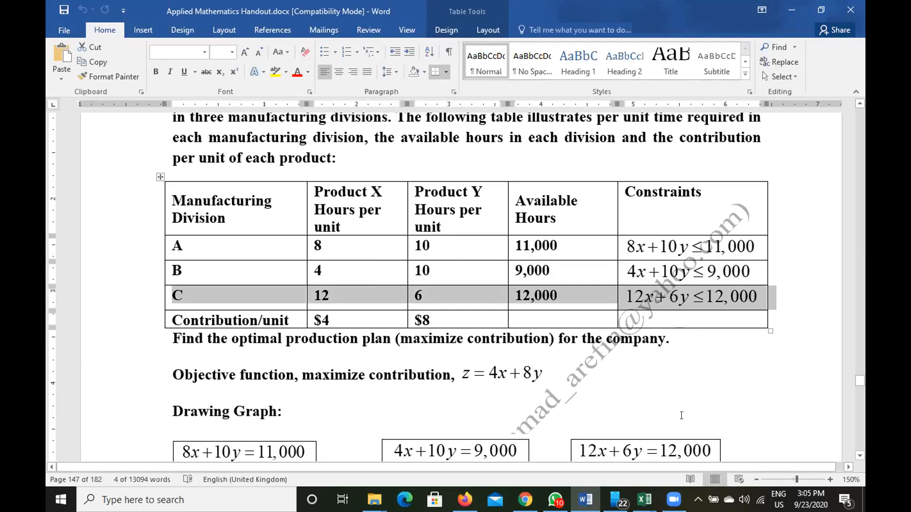
# Step: Switch to the Excel workbook and enter the division C expression 12x+6y in B12
pyautogui.click(645, 499)
pyautogui.click(572, 434)
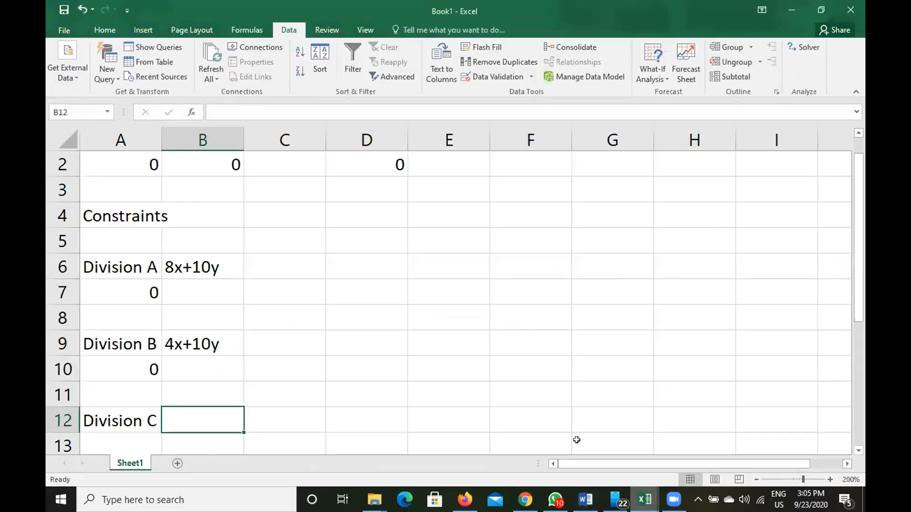
pyautogui.write('12x')
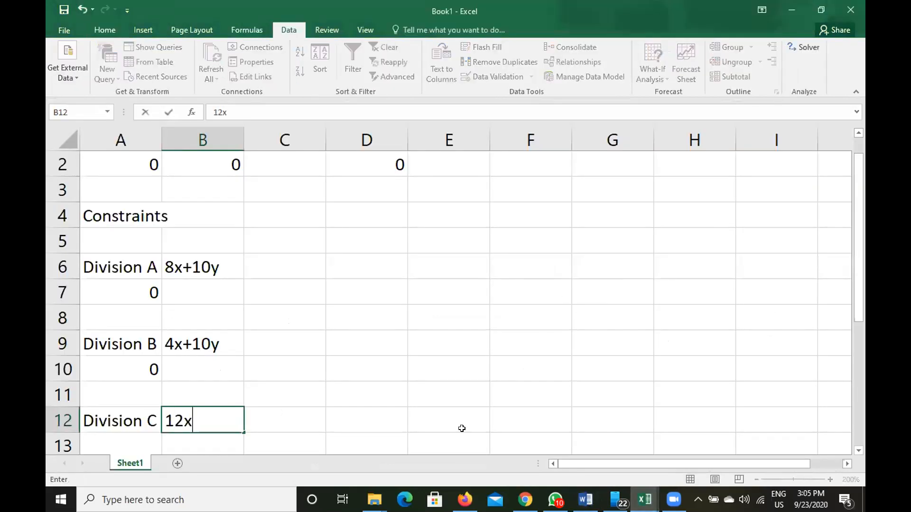
pyautogui.write('+6y')
pyautogui.press('Return')
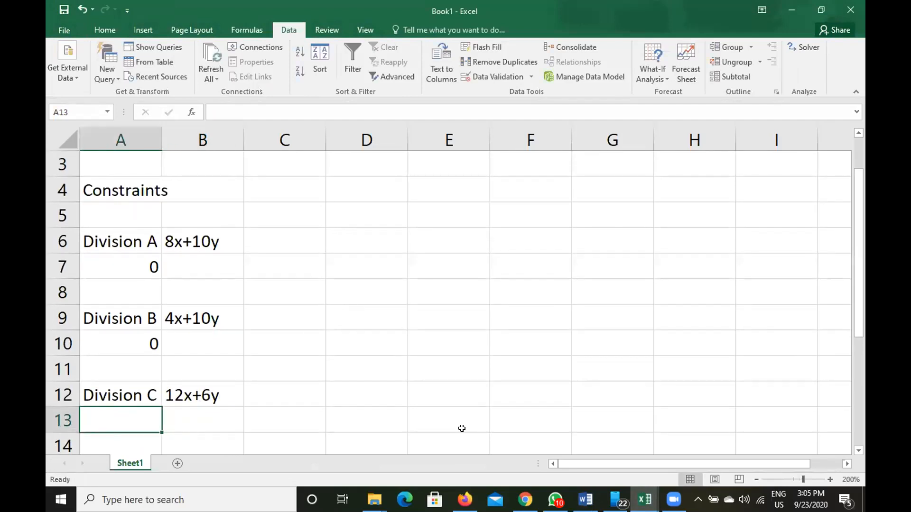
# Step: Enter the division C formula =12*A2+6*B2 in A13
pyautogui.write('=')
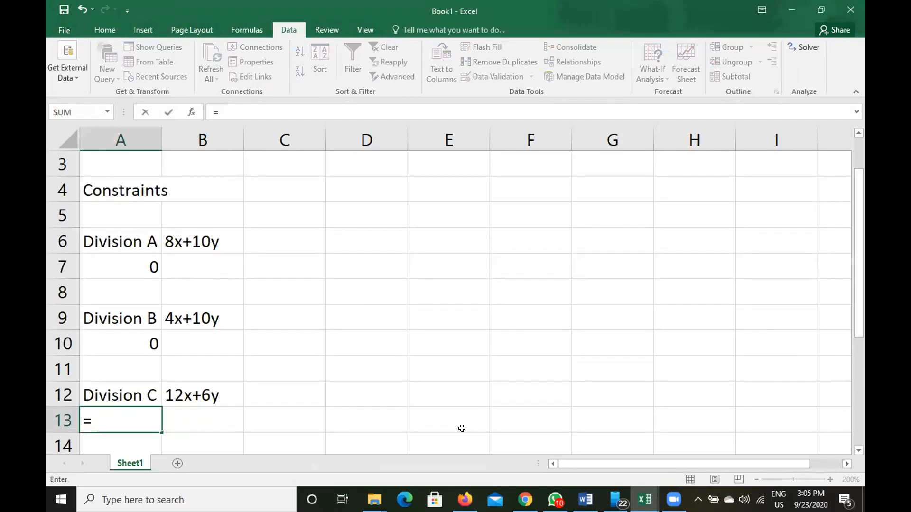
pyautogui.write('12*')
pyautogui.scroll(1, 346, 364)
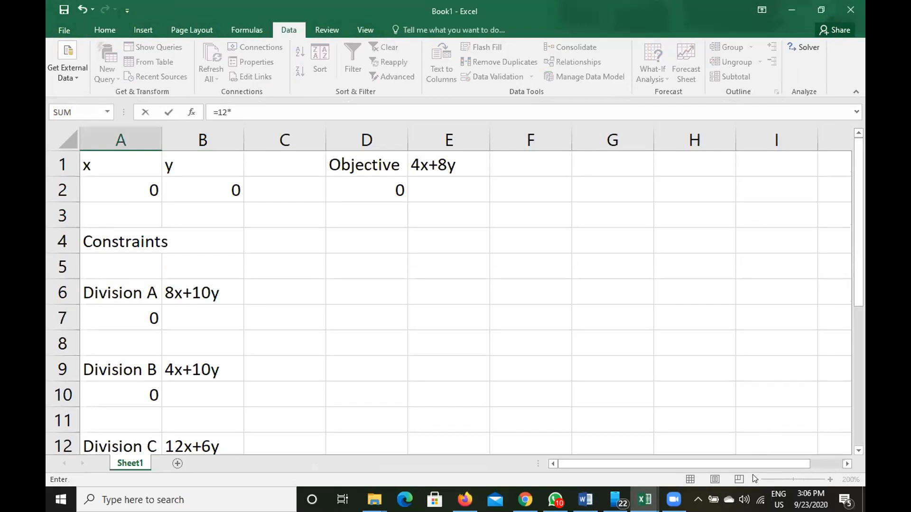
pyautogui.click(122, 190)
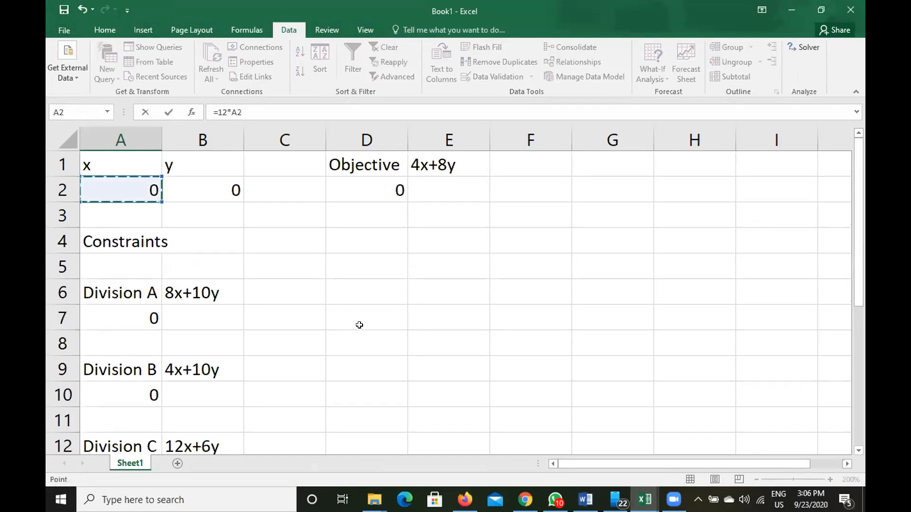
pyautogui.scroll(-4, 359, 325)
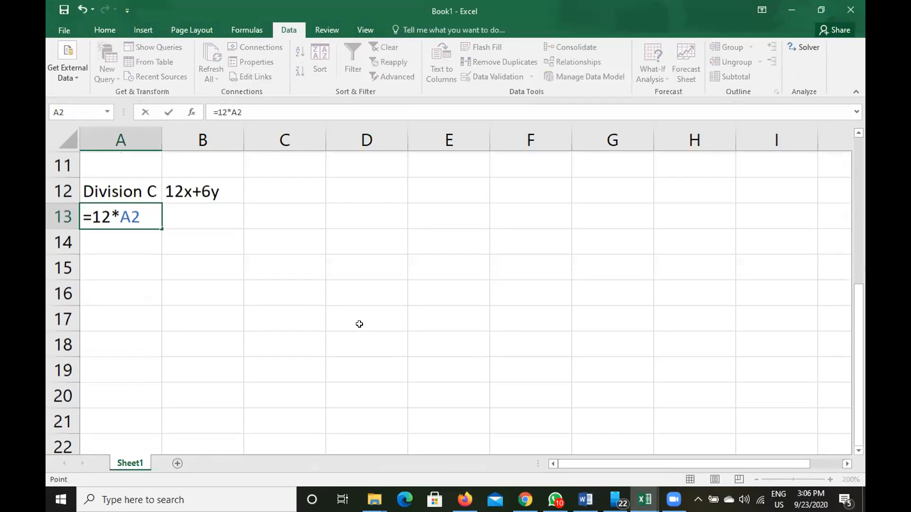
pyautogui.scroll(1, 359, 324)
pyautogui.write('+')
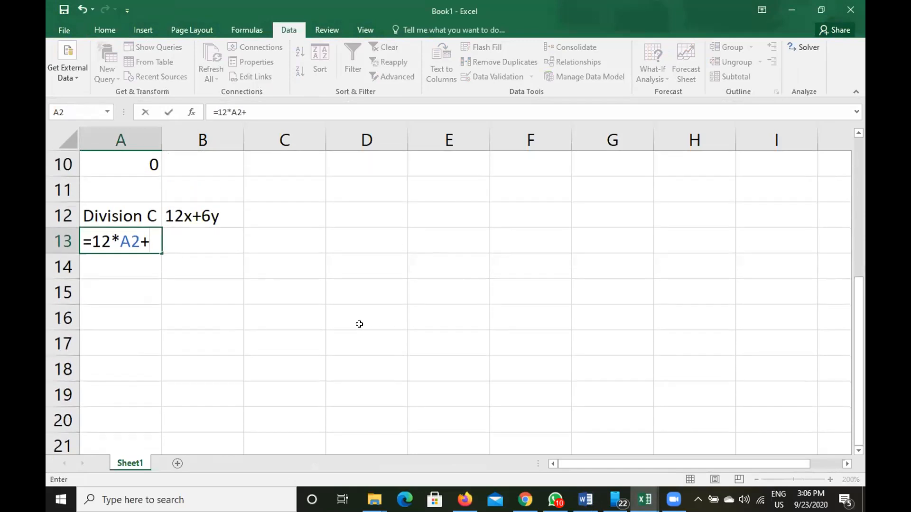
pyautogui.write('6*')
pyautogui.scroll(3, 359, 324)
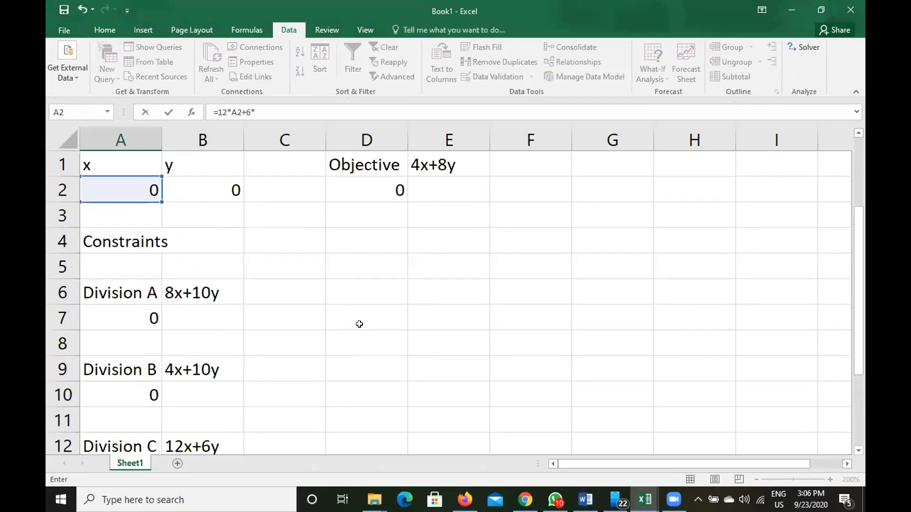
pyautogui.click(202, 181)
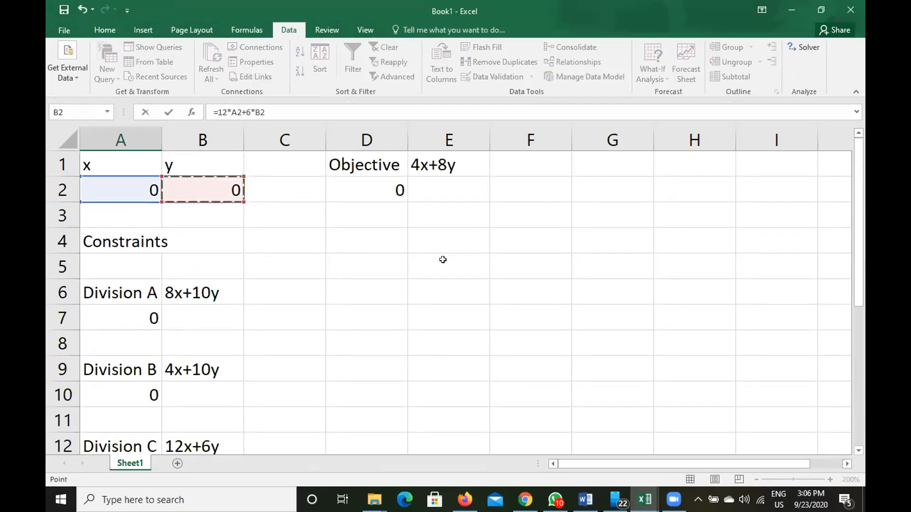
pyautogui.scroll(-5, 442, 260)
pyautogui.scroll(3, 444, 260)
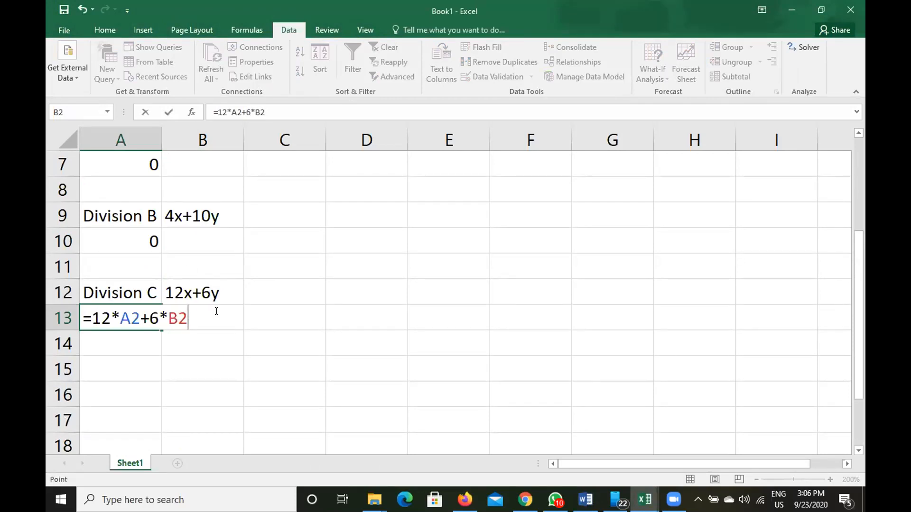
pyautogui.press('Return')
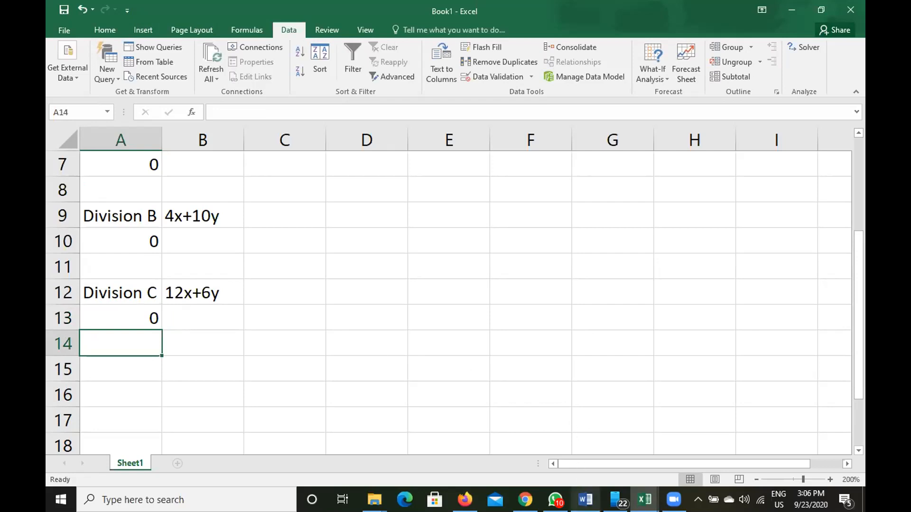
# Step: Review the division C formula in A13 and the objective formula in D2
pyautogui.moveTo(585, 500)
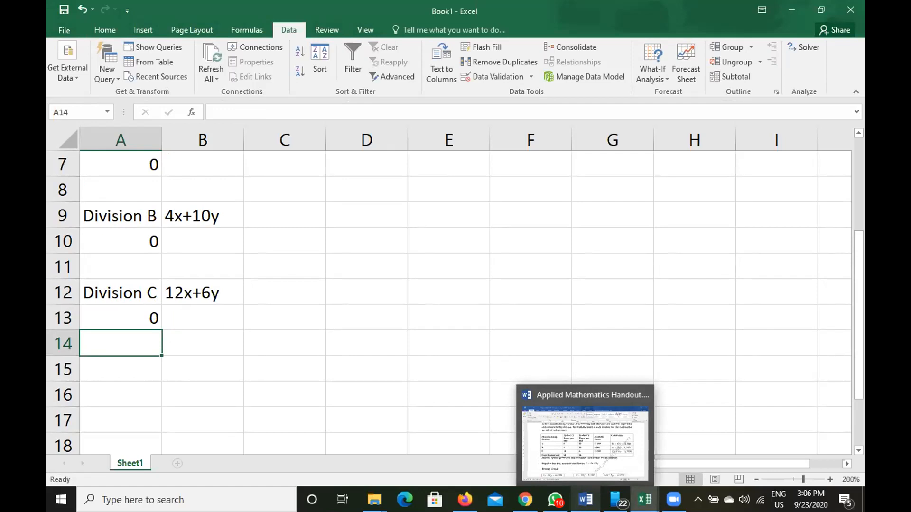
pyautogui.click(114, 320)
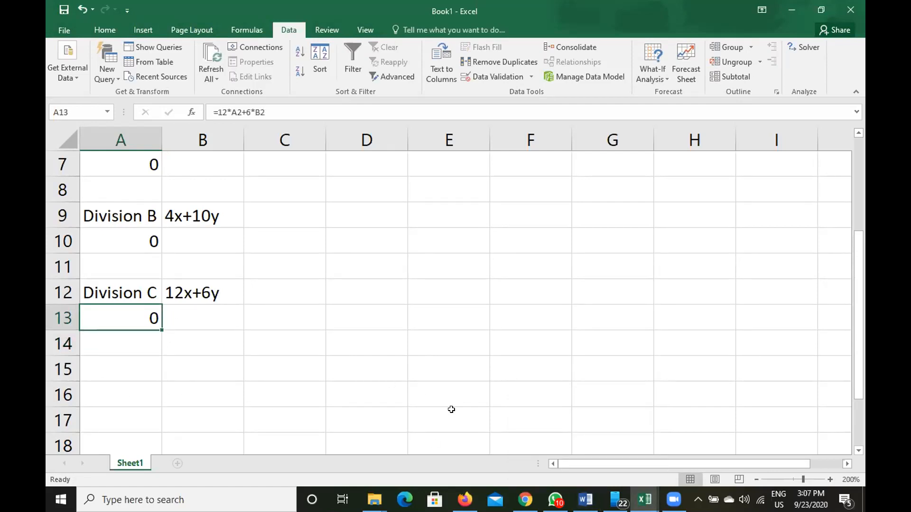
pyautogui.scroll(2, 451, 410)
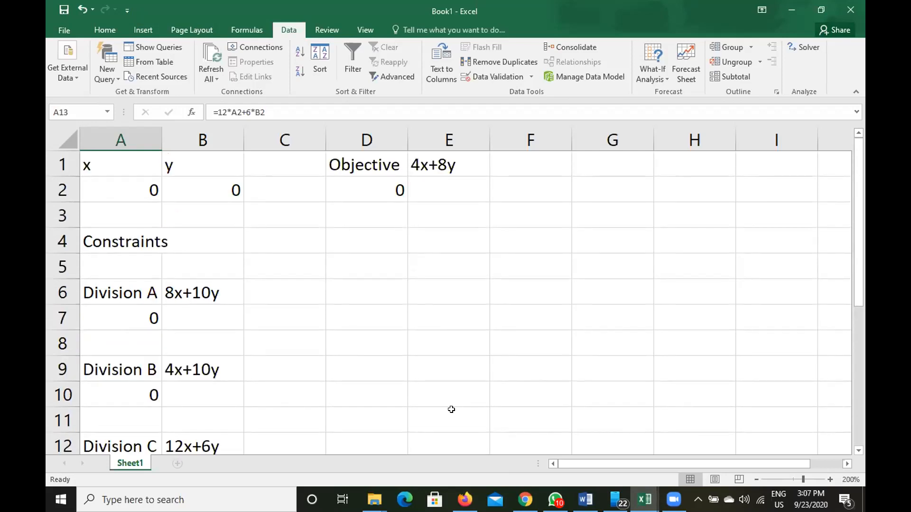
pyautogui.click(357, 189)
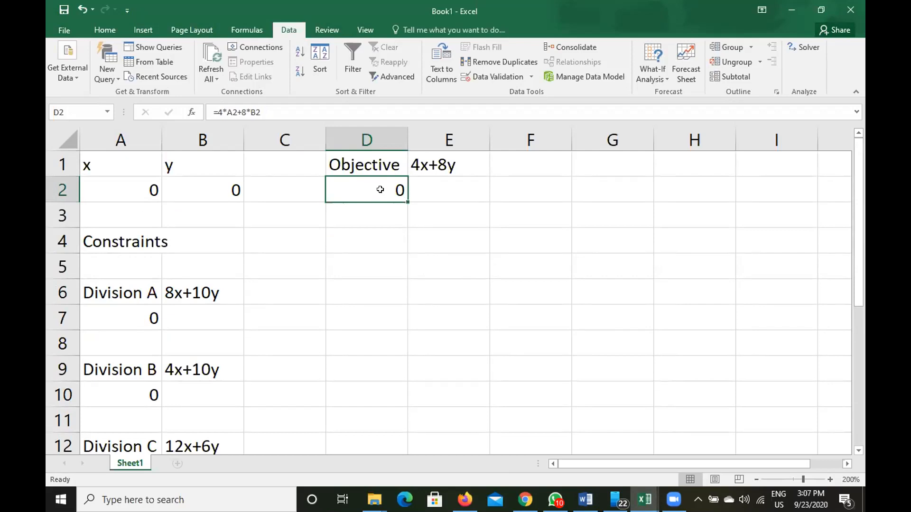
pyautogui.click(369, 212)
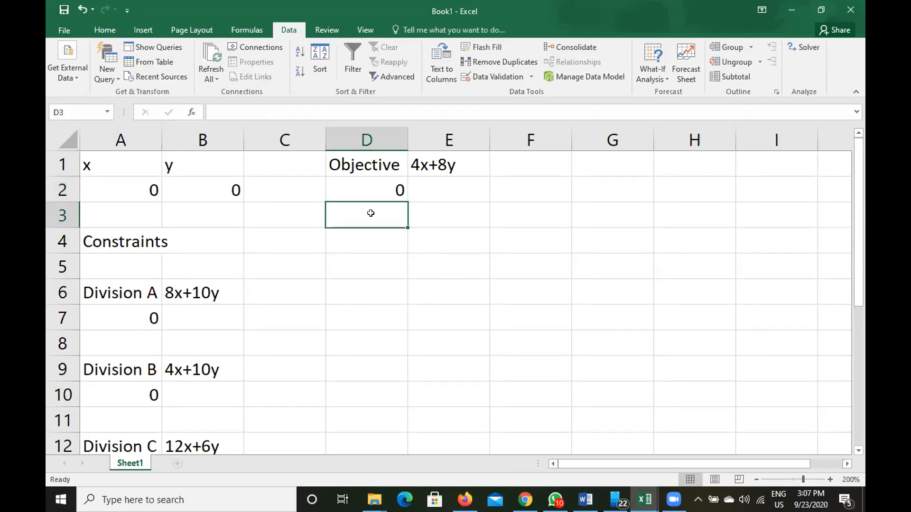
# Step: Open Solver with D2 as the objective cell and place its dialog clear of the worksheet data
pyautogui.click(382, 184)
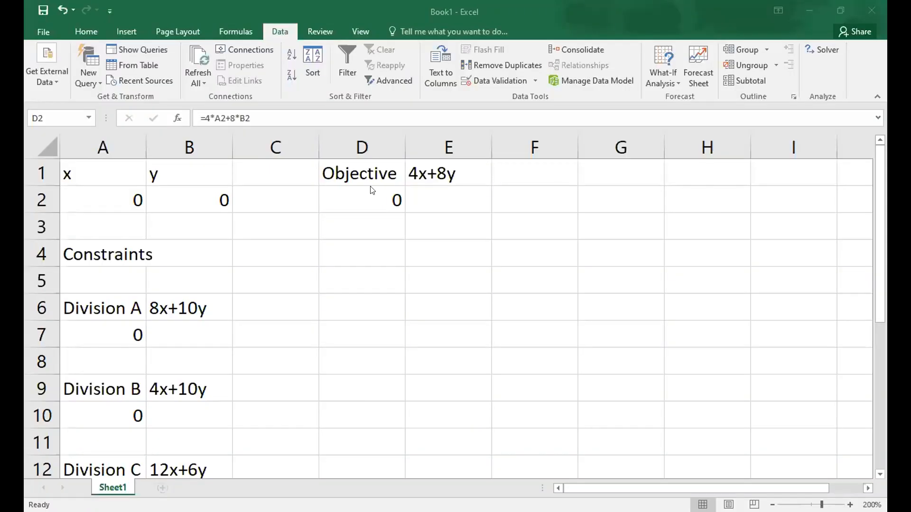
pyautogui.click(372, 191)
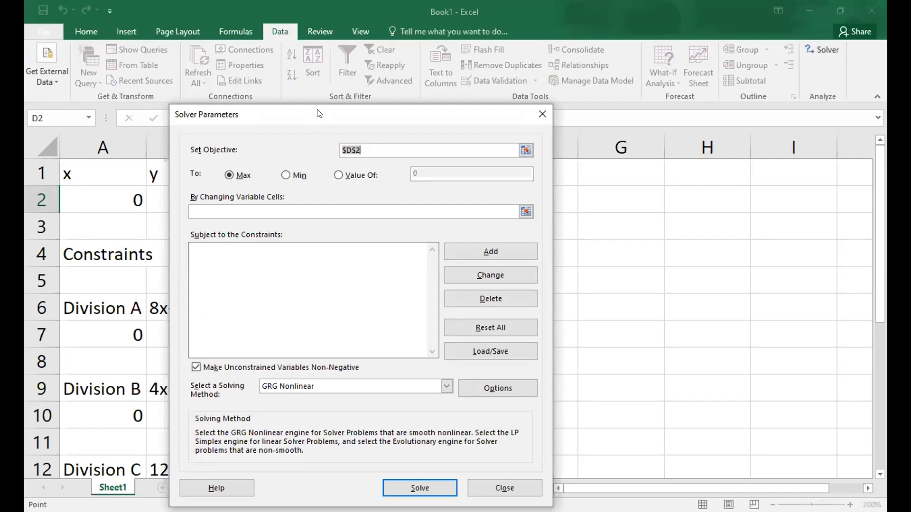
pyautogui.moveTo(318, 114); pyautogui.dragTo(320, 122)
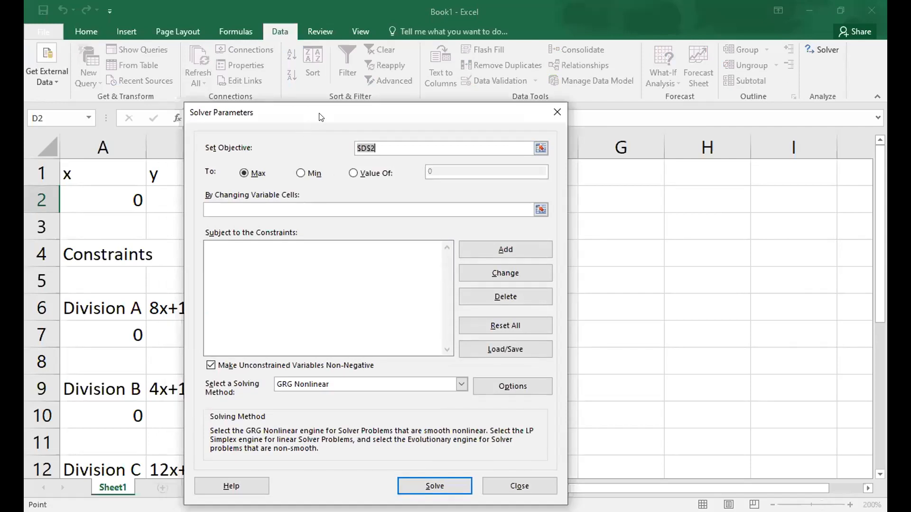
pyautogui.moveTo(321, 117); pyautogui.dragTo(354, 249)
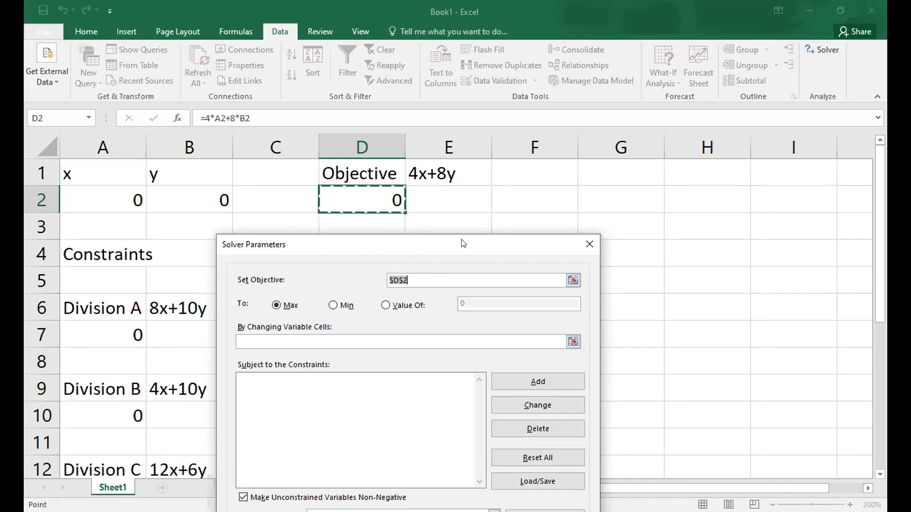
pyautogui.moveTo(463, 244); pyautogui.dragTo(673, 132)
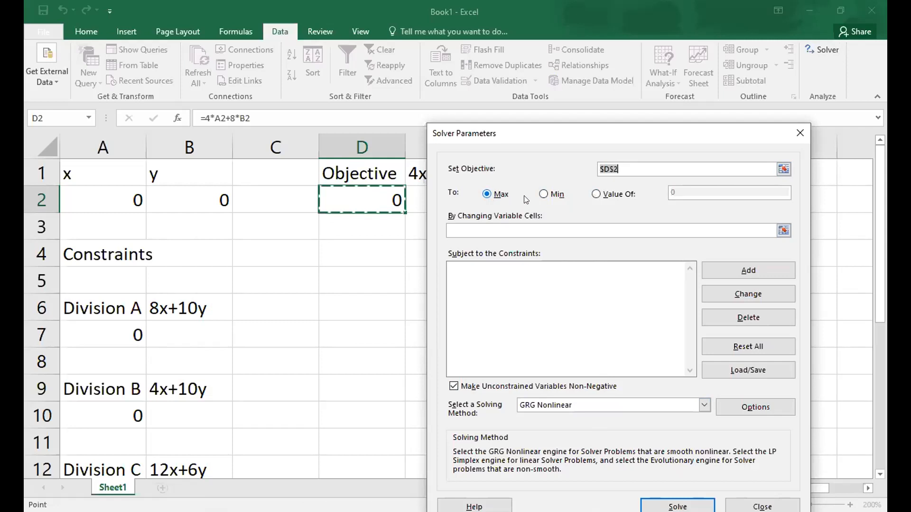
# Step: Try the Min and Max objective options in Solver, ending on Max, and close Solver without solving
pyautogui.click(544, 195)
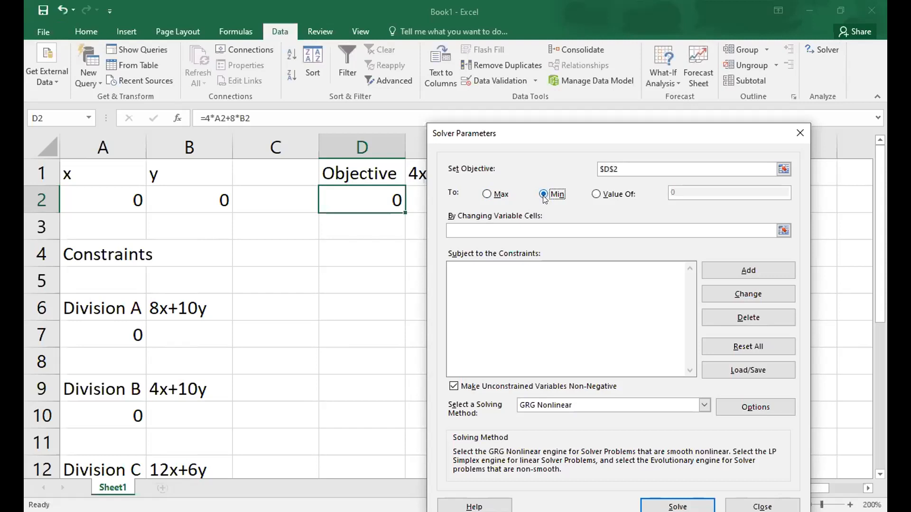
pyautogui.click(486, 194)
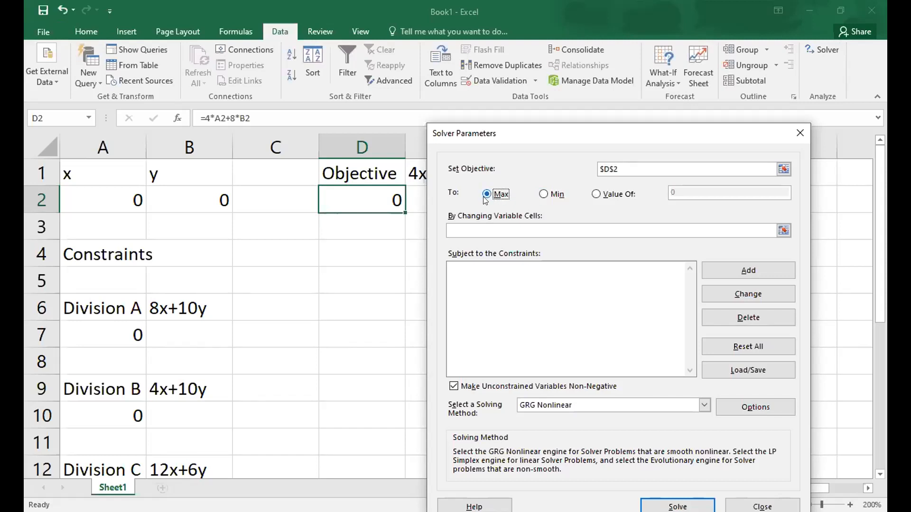
pyautogui.click(543, 195)
pyautogui.click(485, 194)
pyautogui.click(800, 132)
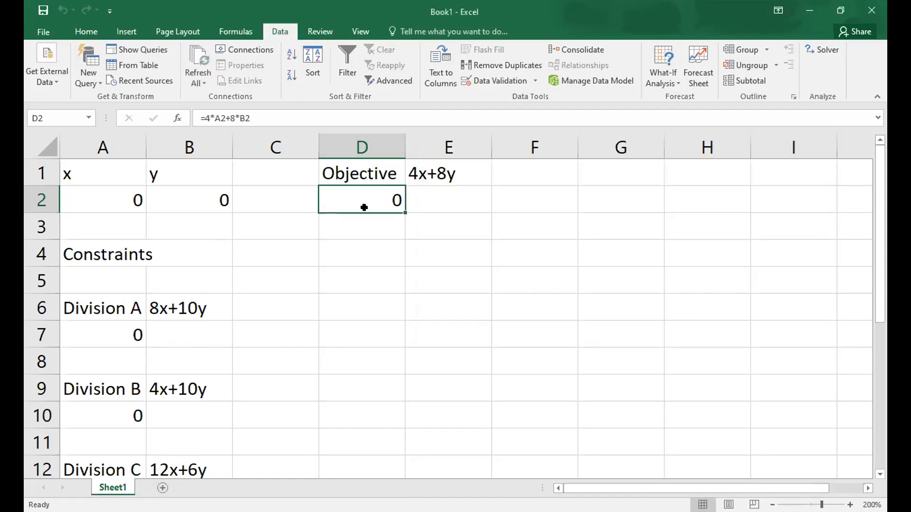
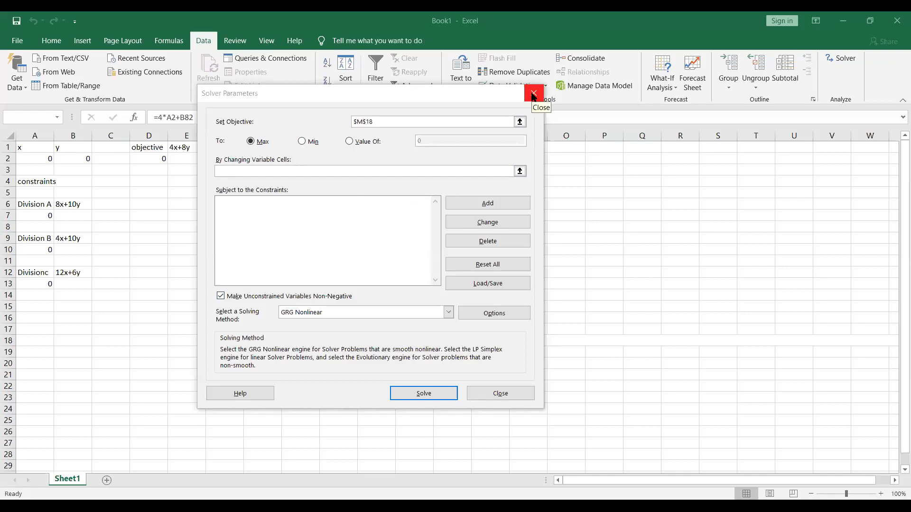
# Step: Close Solver and inspect the objective formula in D2 against the expression 4x+8y
pyautogui.click(533, 95)
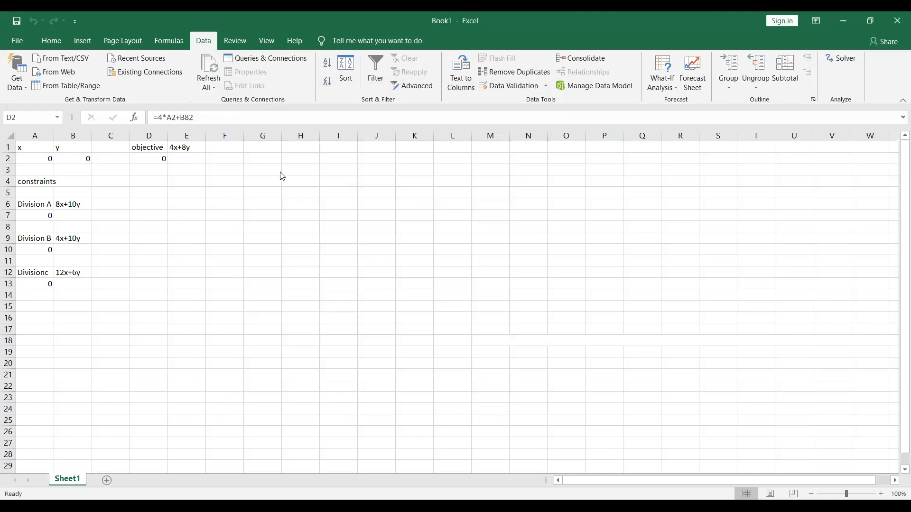
pyautogui.doubleClick(156, 162)
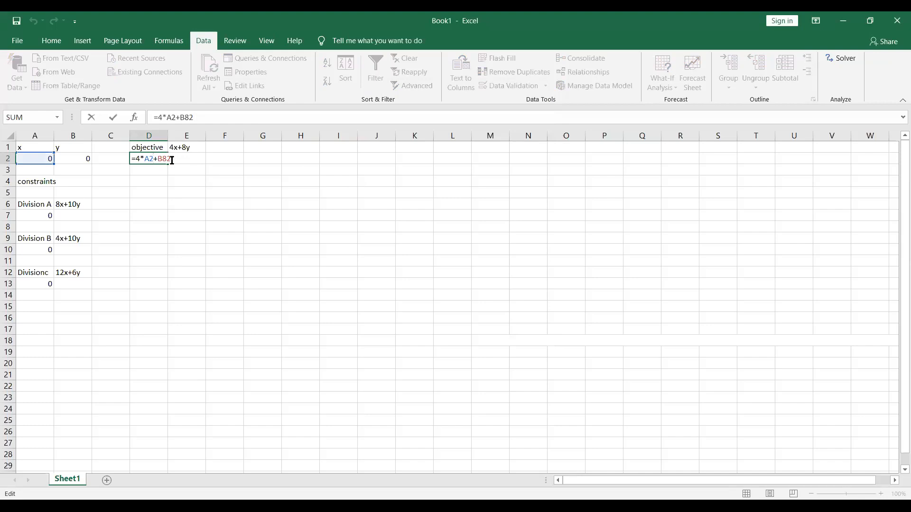
pyautogui.click(175, 160)
pyautogui.press('Return')
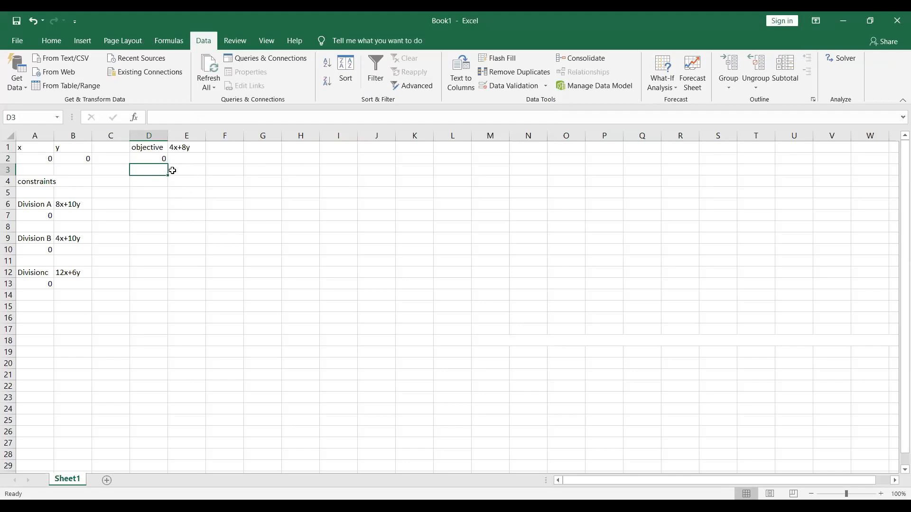
pyautogui.click(156, 159)
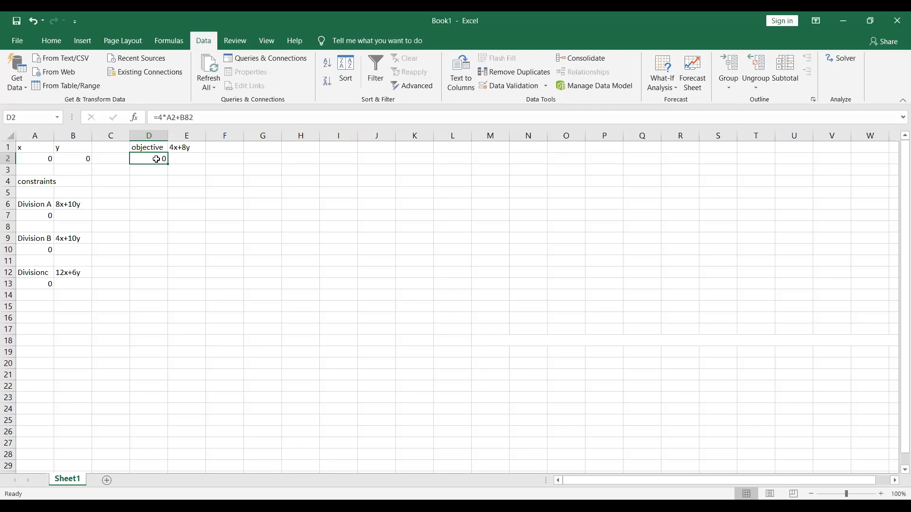
pyautogui.doubleClick(157, 159)
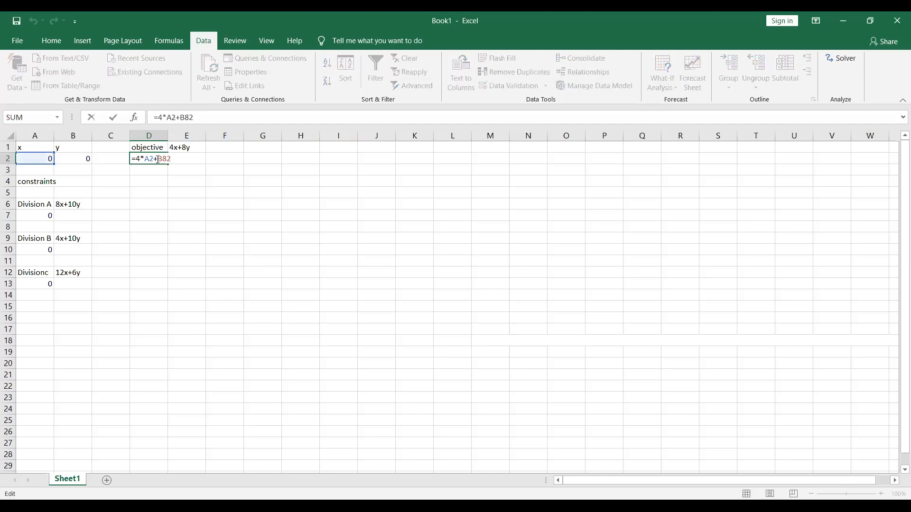
pyautogui.press('Return')
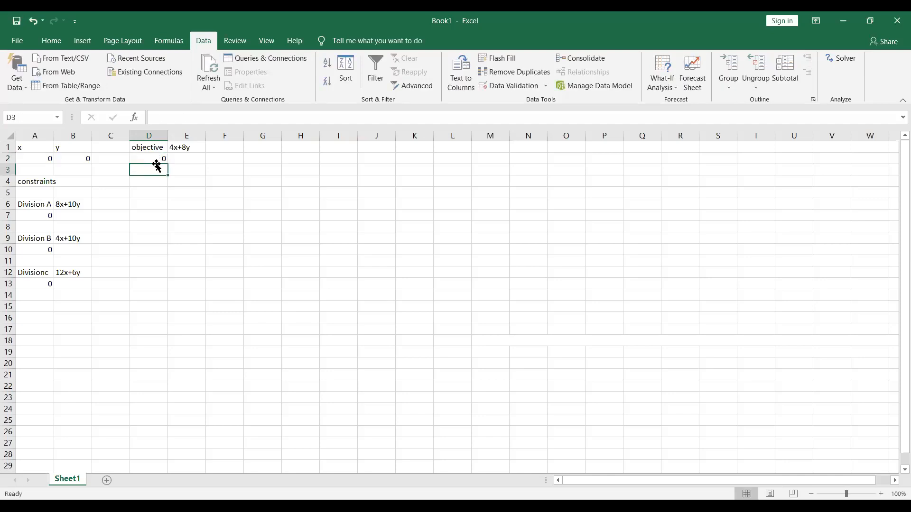
# Step: Try to re-enter the objective formula in D2 as =4*A2+8
pyautogui.click(151, 159)
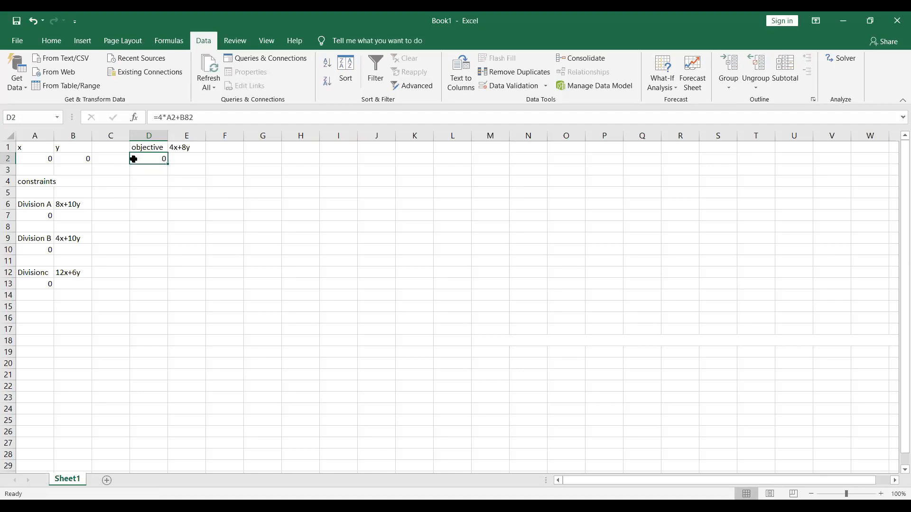
pyautogui.write('=')
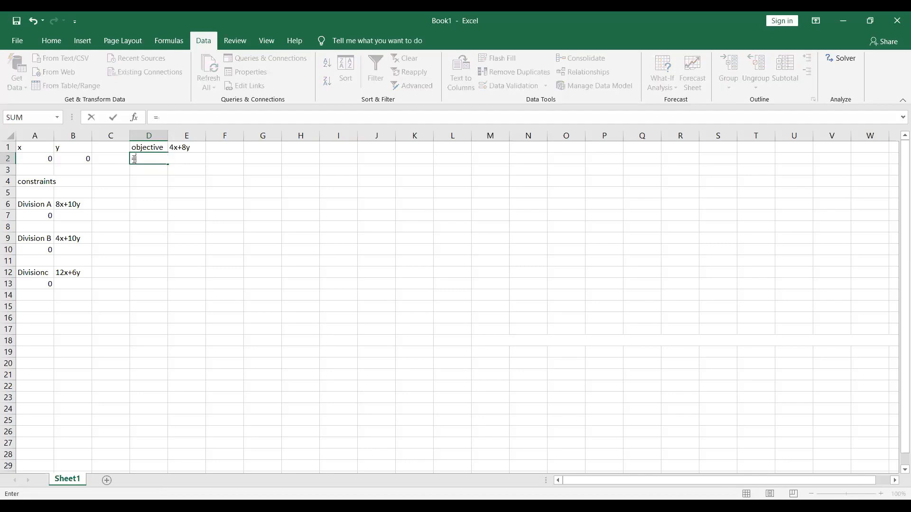
pyautogui.write('4*')
pyautogui.click(33, 158)
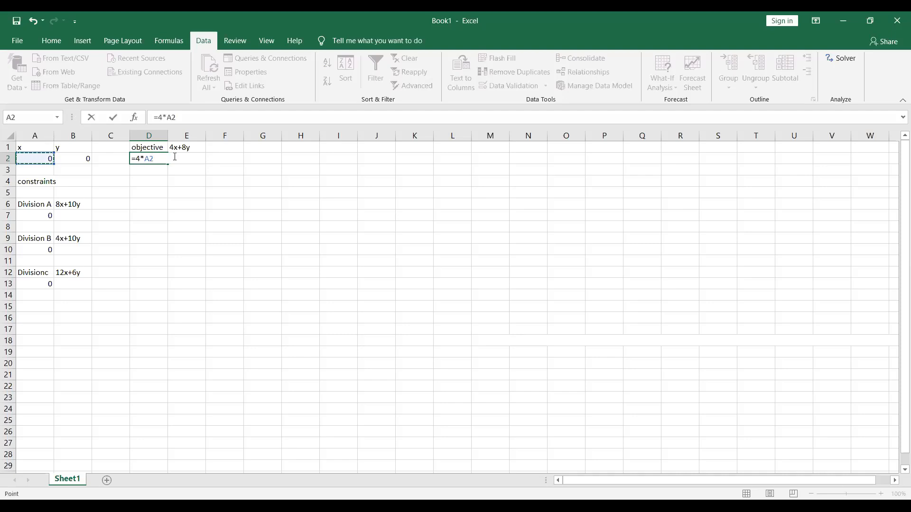
pyautogui.write('+8')
pyautogui.click(86, 160)
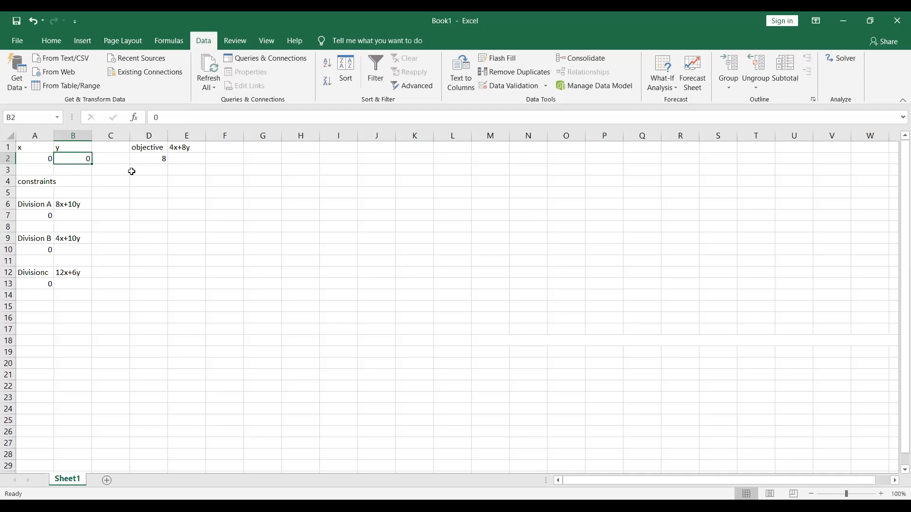
pyautogui.press('Down')
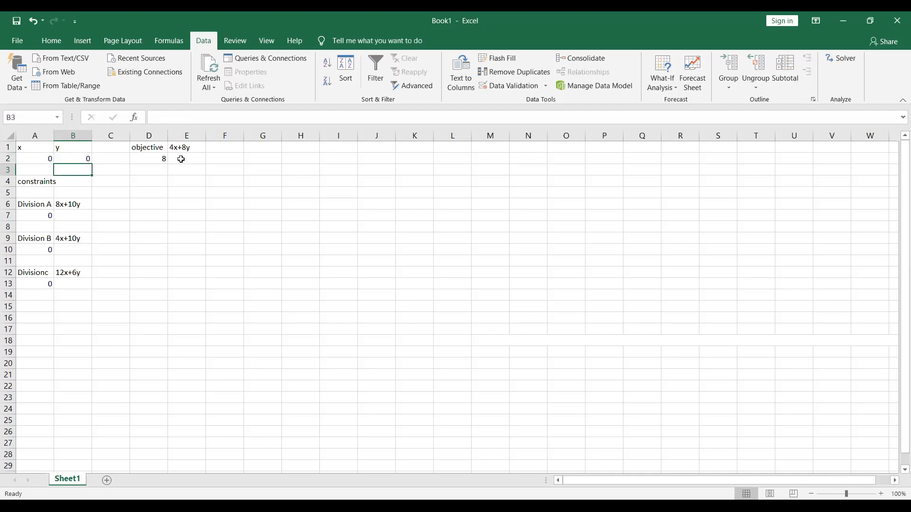
pyautogui.click(143, 157)
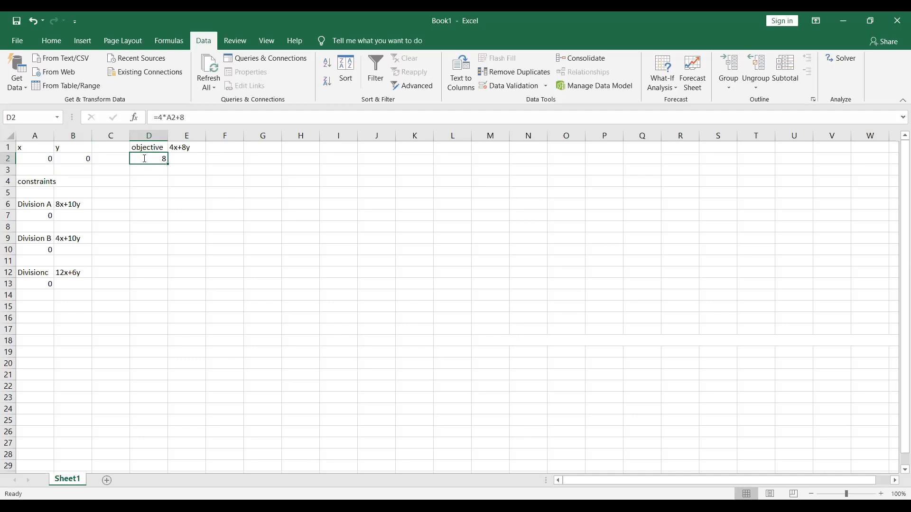
pyautogui.write('=')
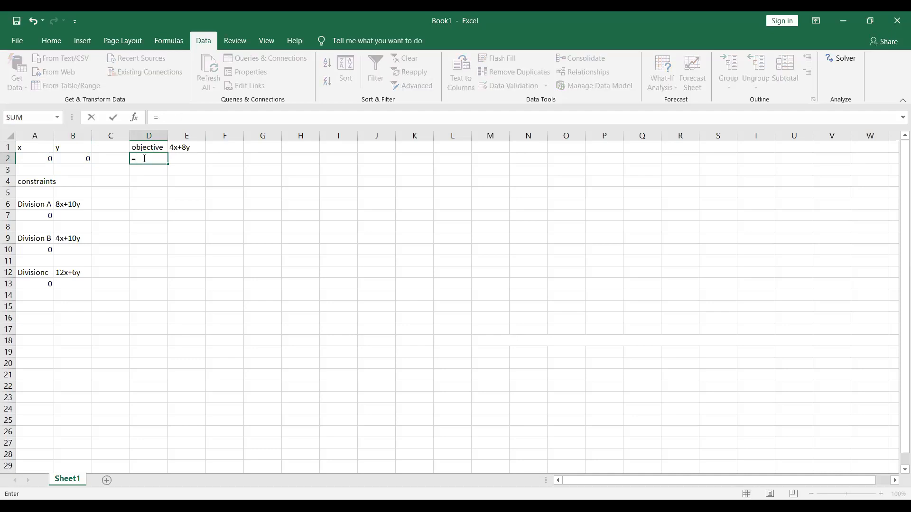
pyautogui.write('4*')
pyautogui.click(31, 160)
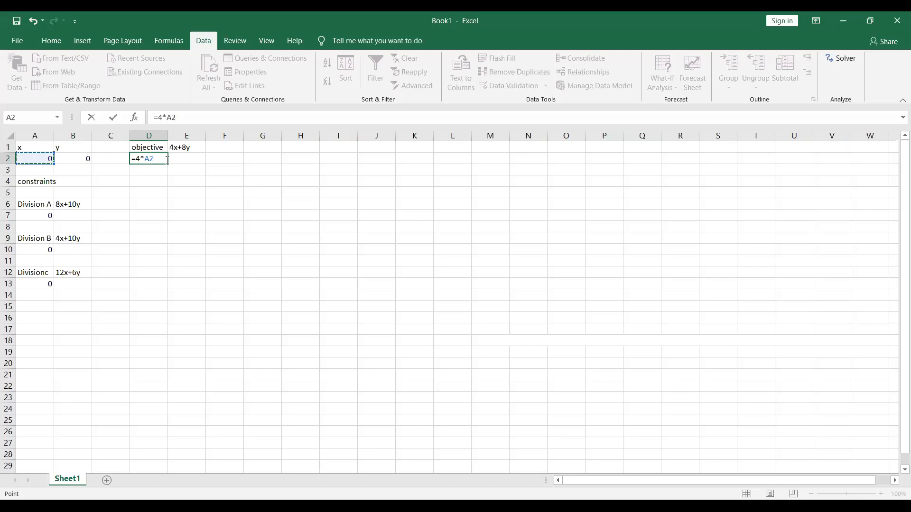
pyautogui.write('+8')
pyautogui.click(79, 158)
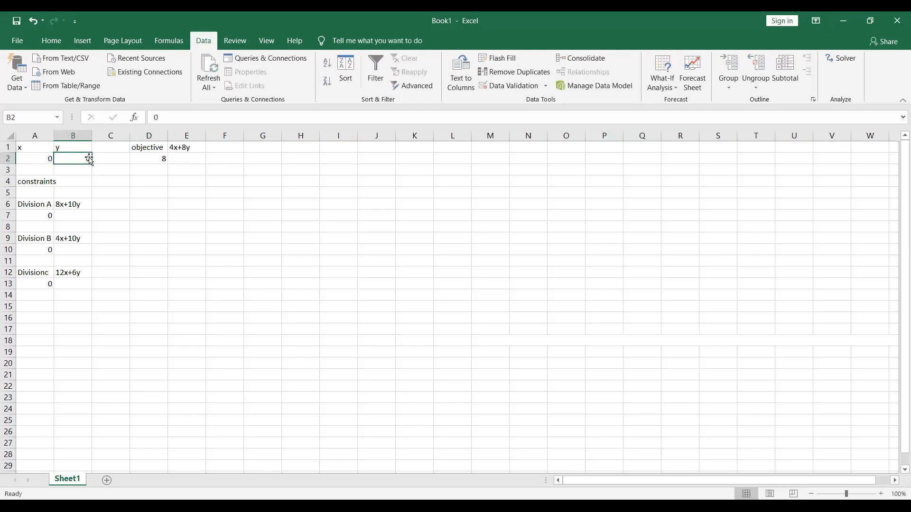
pyautogui.press('Down')
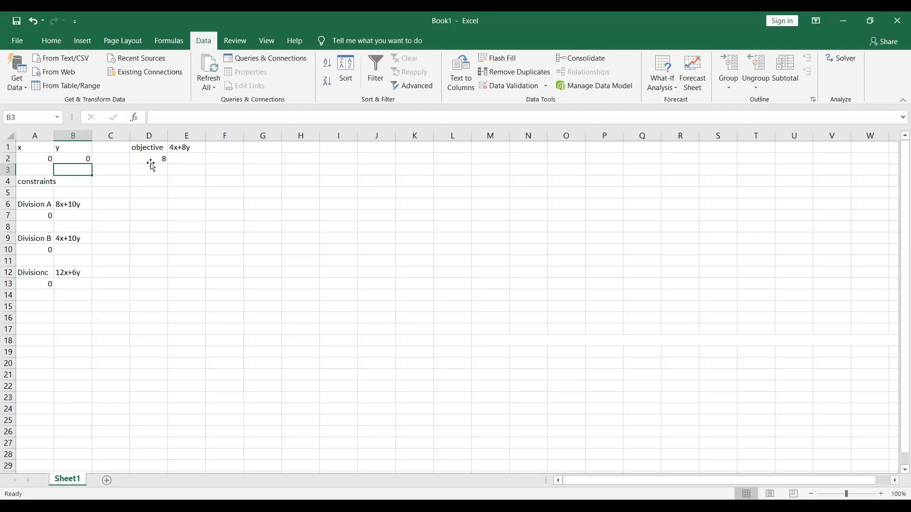
# Step: Enter the objective formula =4*A2+8*B2 in D2
pyautogui.click(151, 164)
pyautogui.write('=')
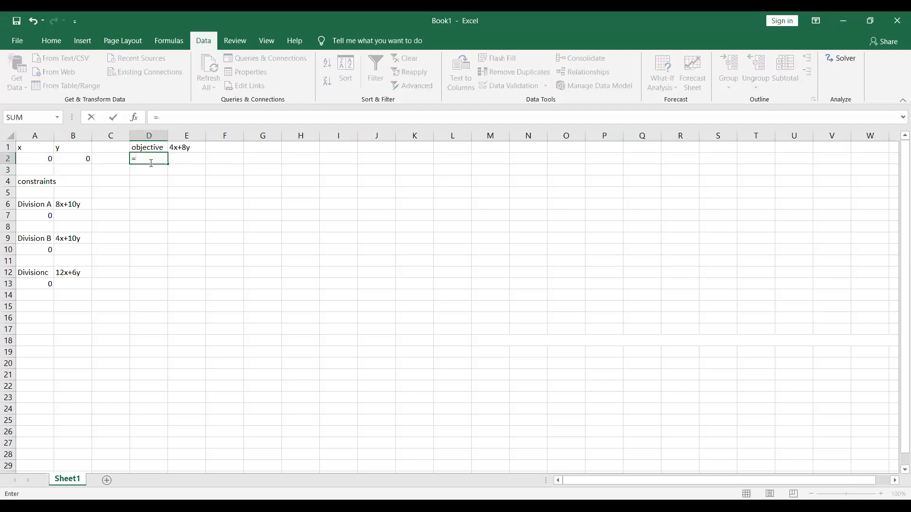
pyautogui.write('4*')
pyautogui.click(41, 154)
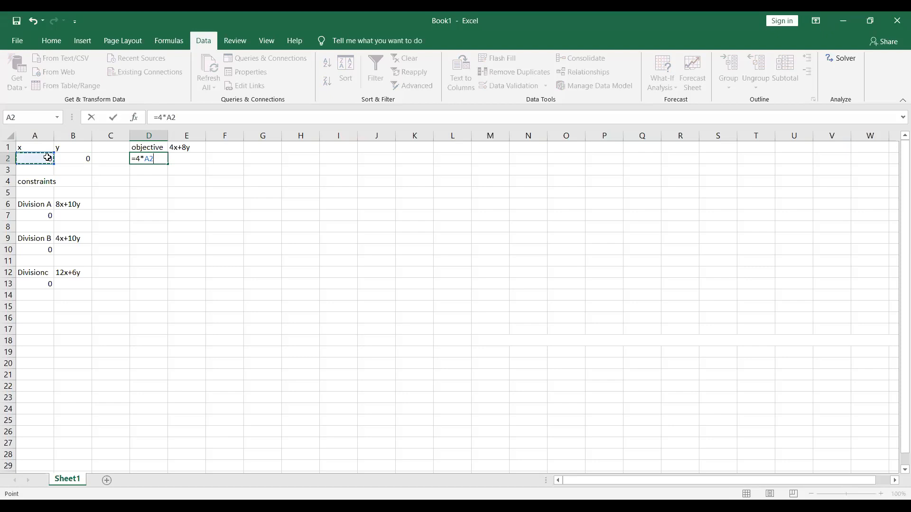
pyautogui.write('+8*')
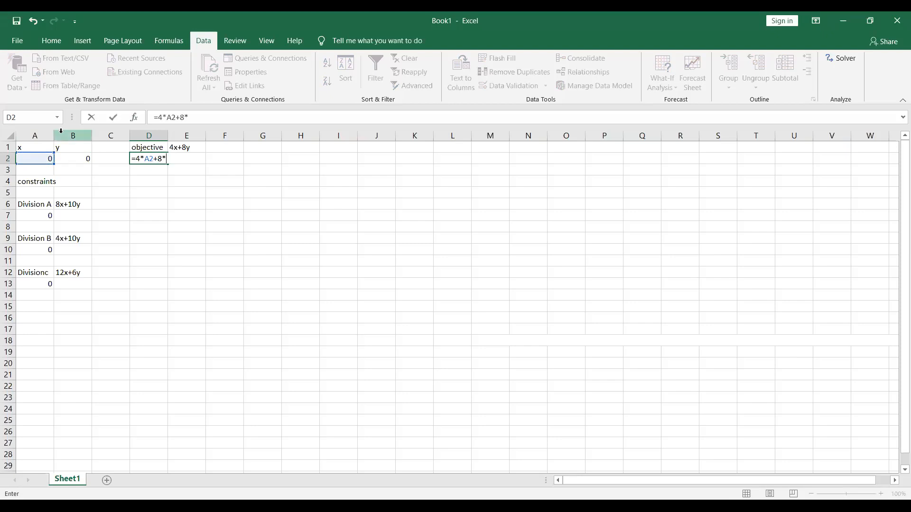
pyautogui.click(76, 160)
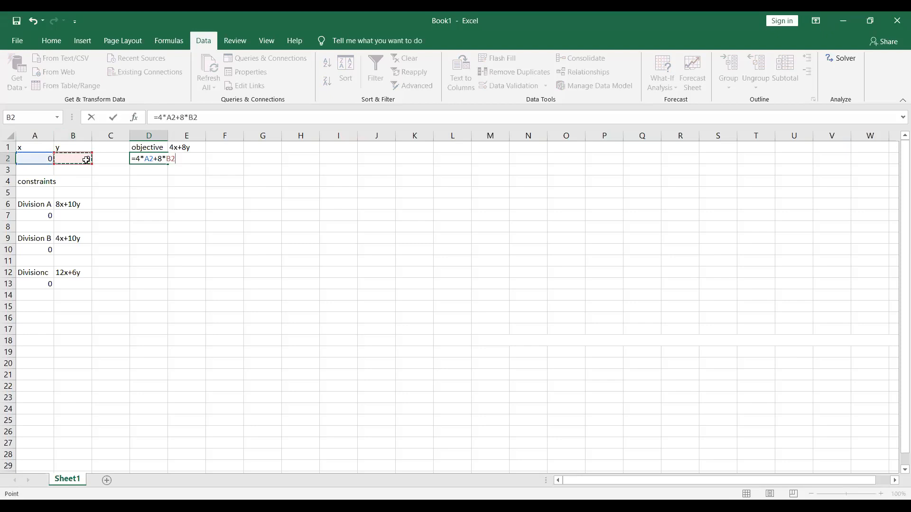
pyautogui.press('Return')
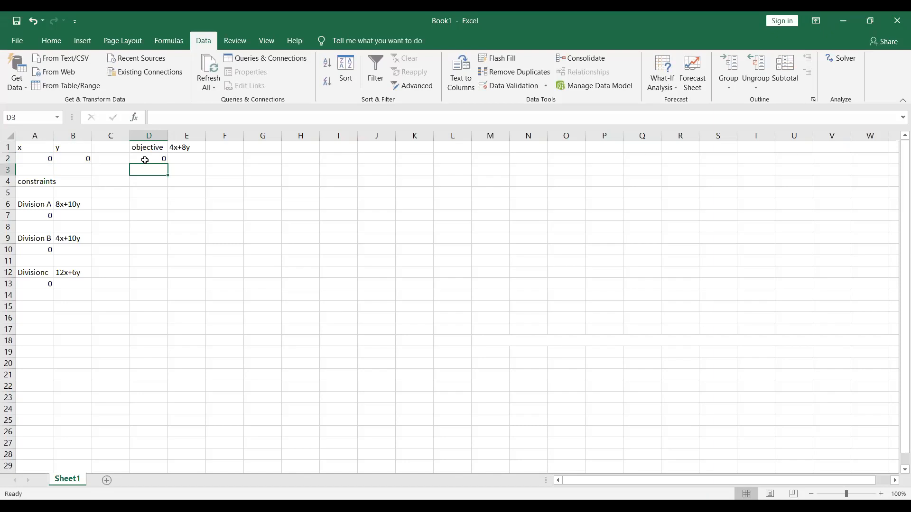
# Step: Check the division constraint formulas in A7, A10 and A13 against their written expressions, leaving each unchanged
pyautogui.click(43, 217)
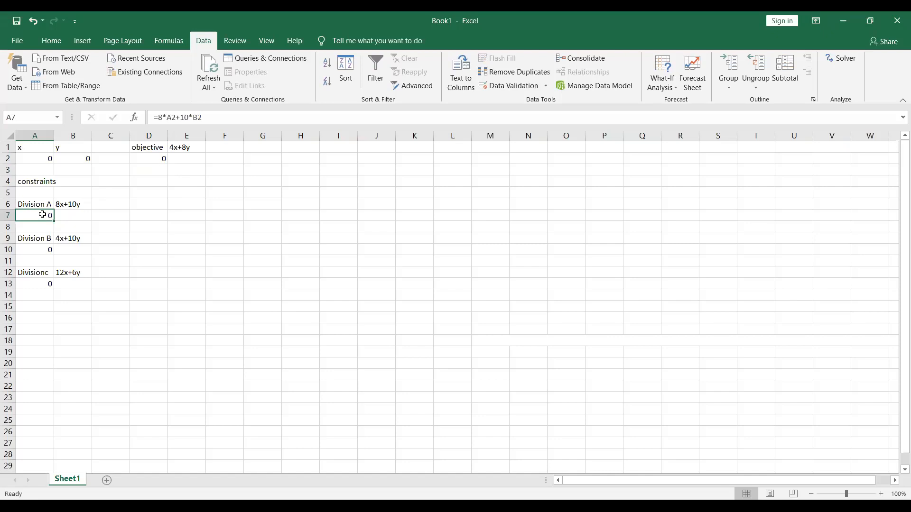
pyautogui.doubleClick(42, 215)
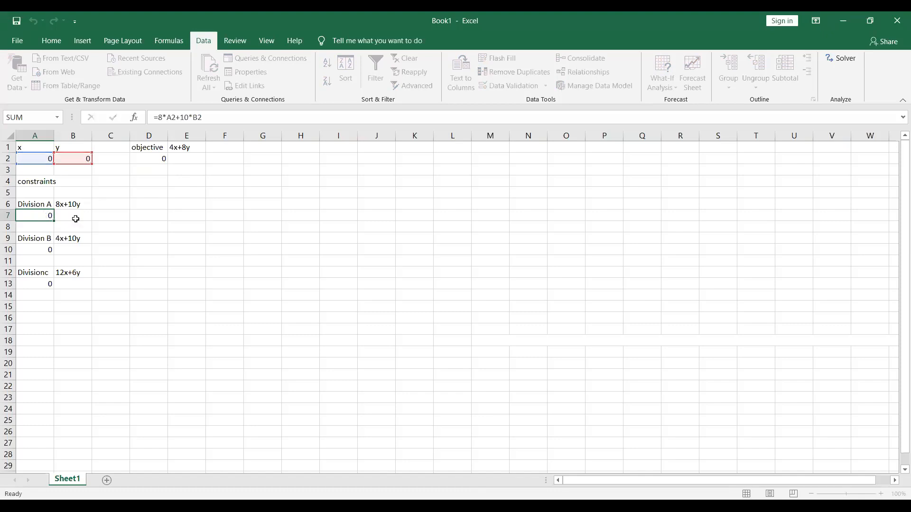
pyautogui.press('Return')
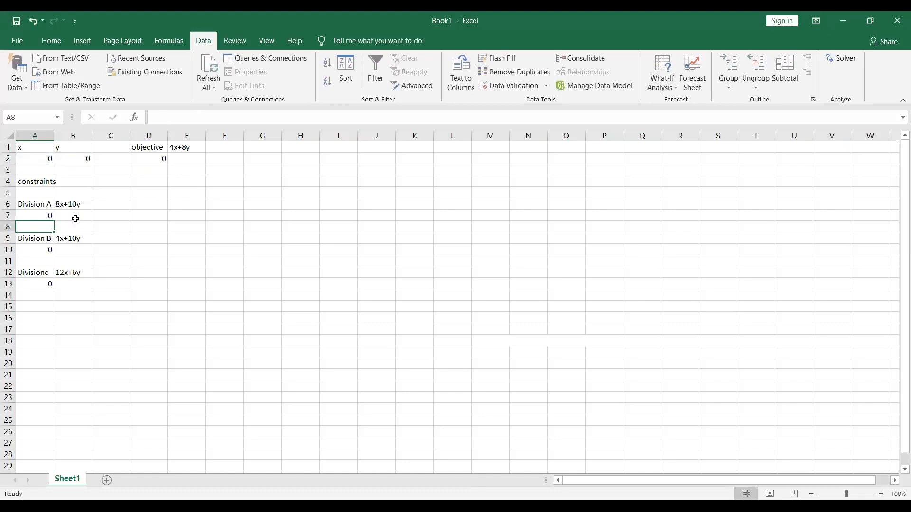
pyautogui.doubleClick(37, 239)
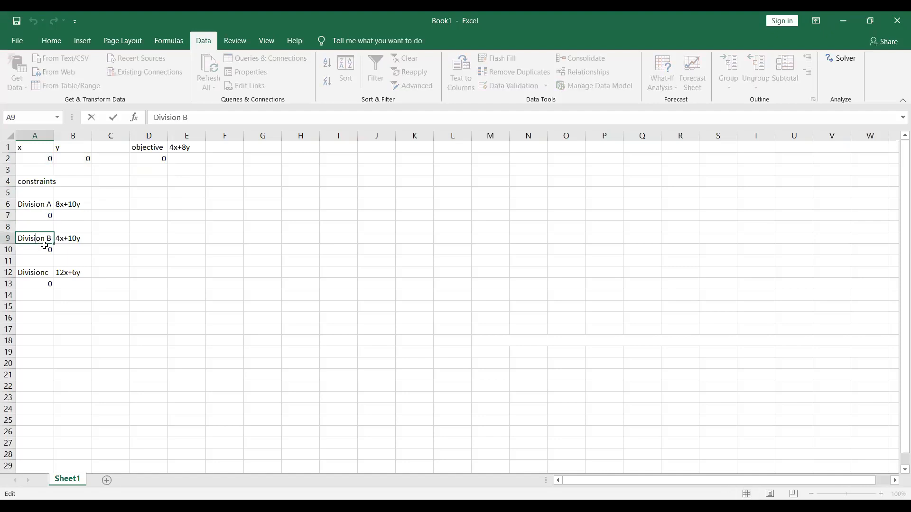
pyautogui.click(27, 249)
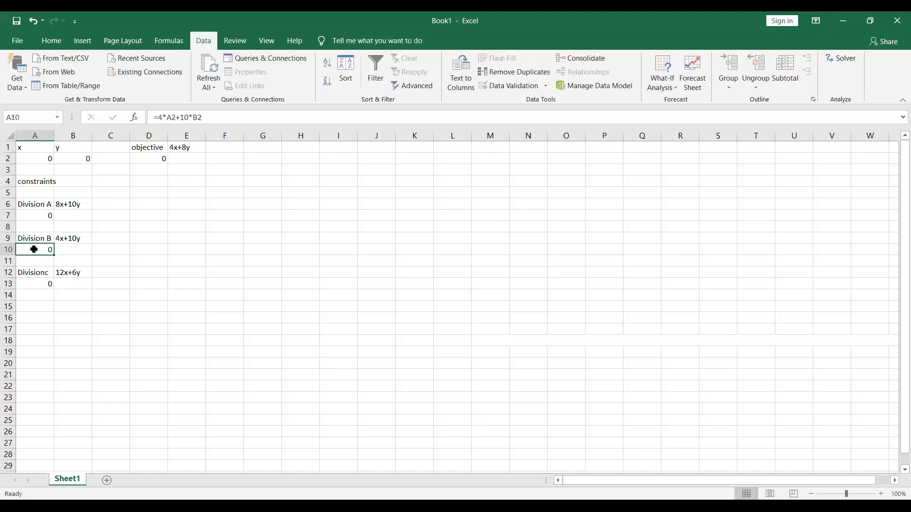
pyautogui.doubleClick(36, 249)
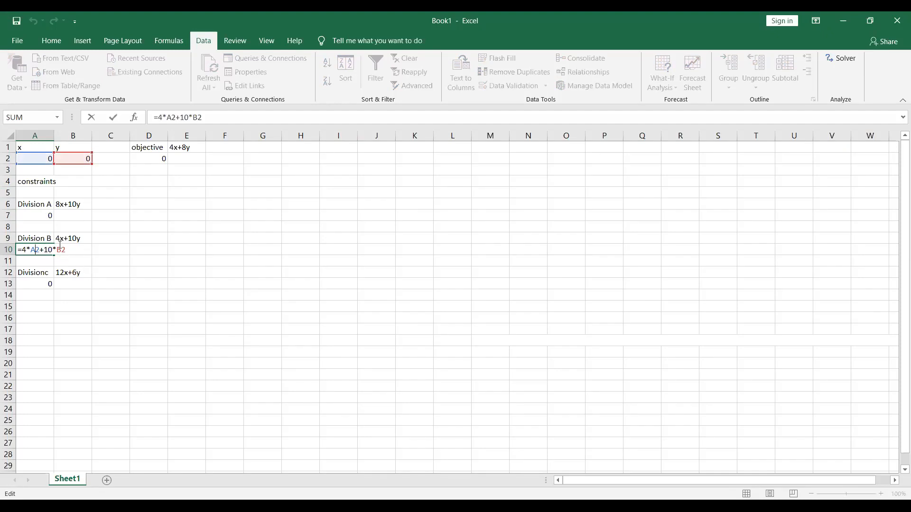
pyautogui.press('Return')
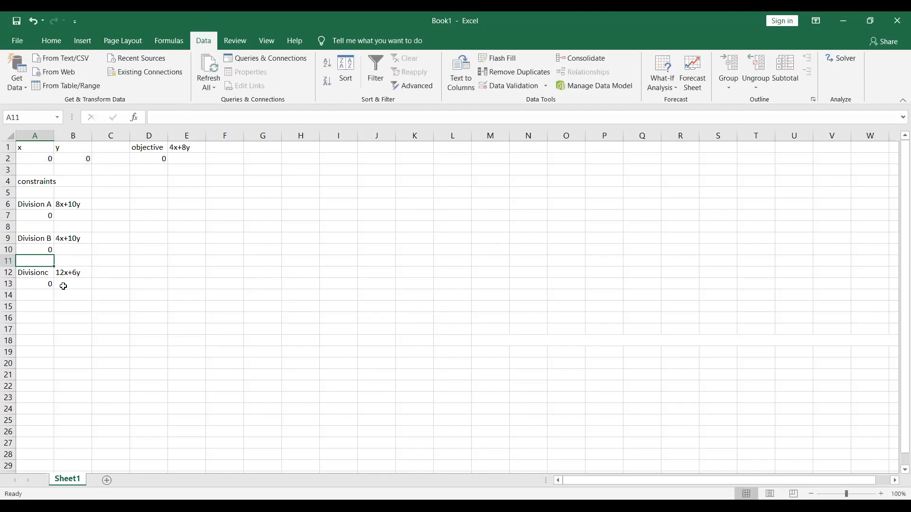
pyautogui.doubleClick(37, 283)
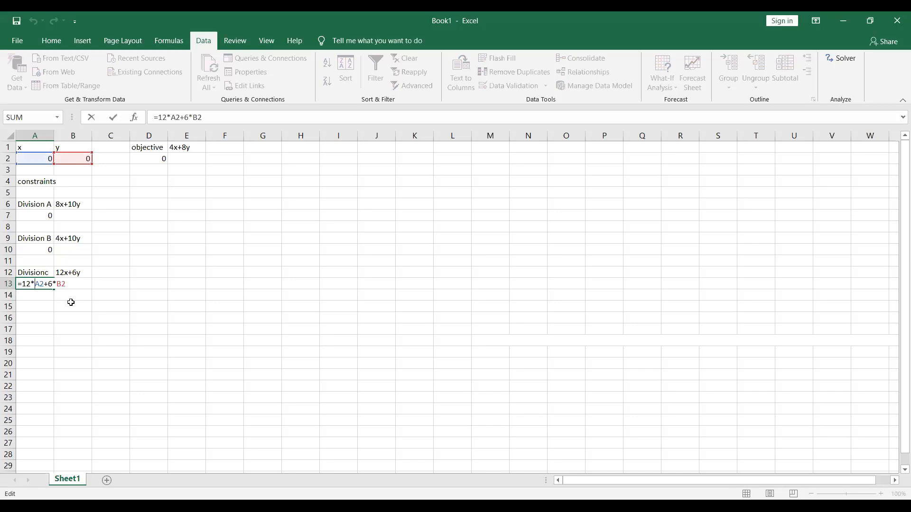
pyautogui.press('Return')
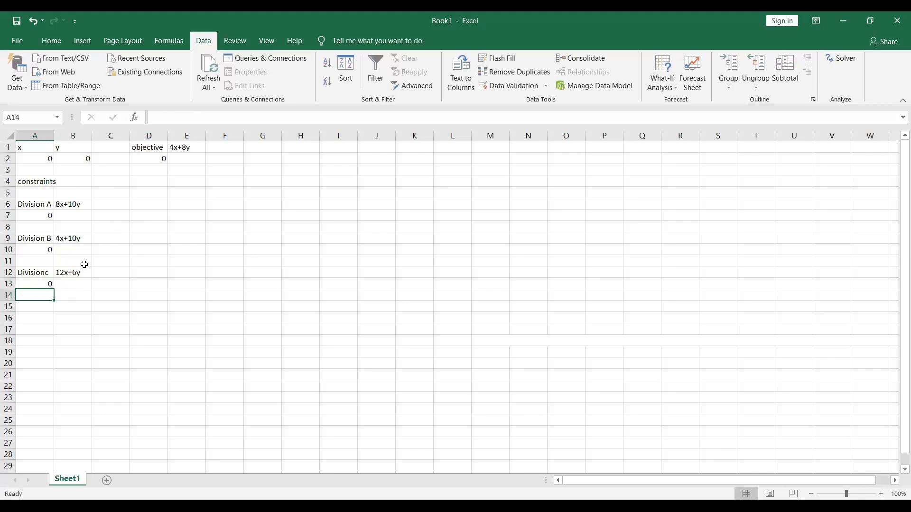
# Step: Check the corrected objective formula in D2 against the expression 4x+8y
pyautogui.click(156, 159)
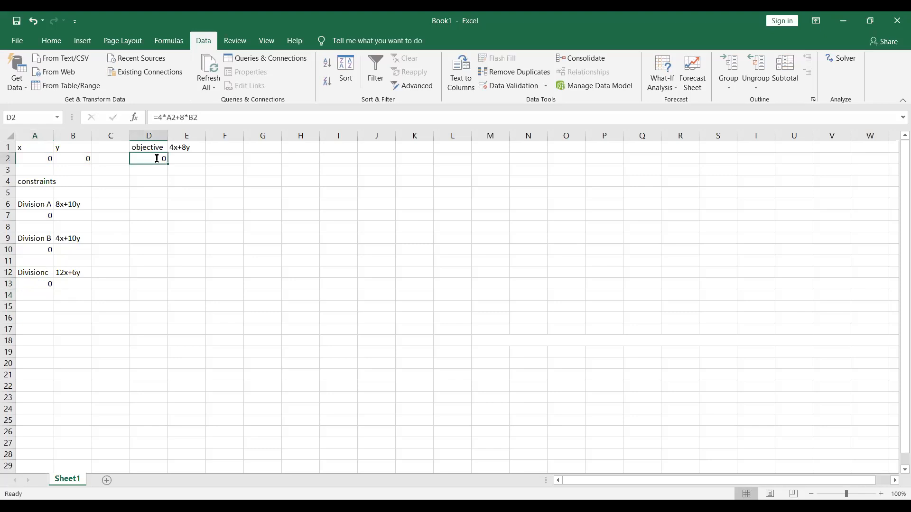
pyautogui.doubleClick(157, 158)
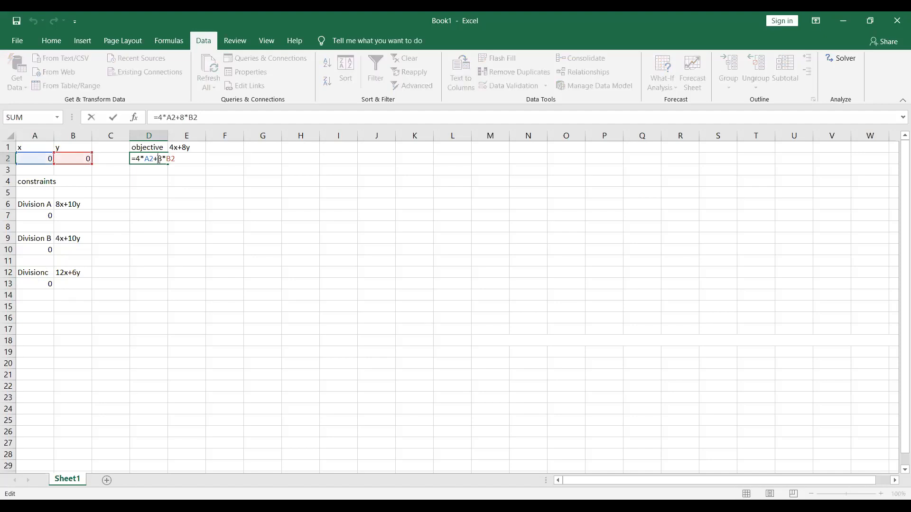
pyautogui.press('Return')
# Step: Open Solver and set its objective to cell D2
pyautogui.click(157, 159)
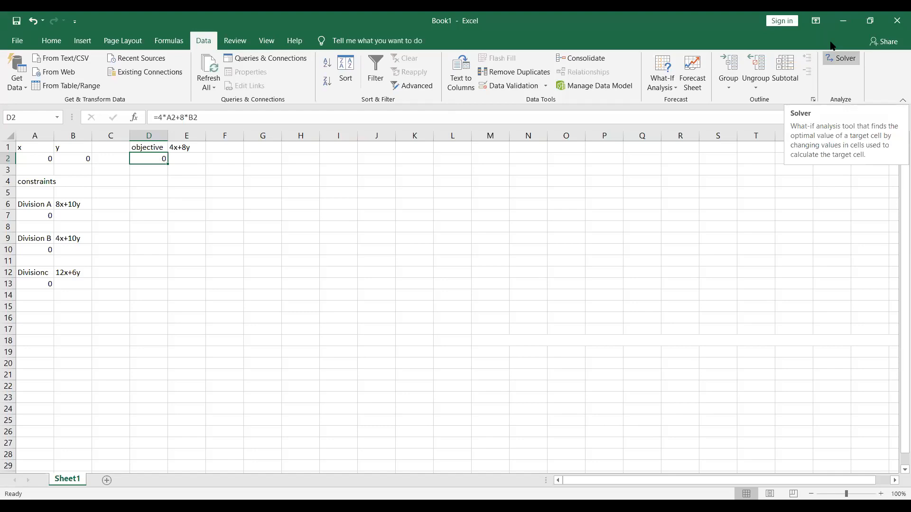
pyautogui.click(840, 58)
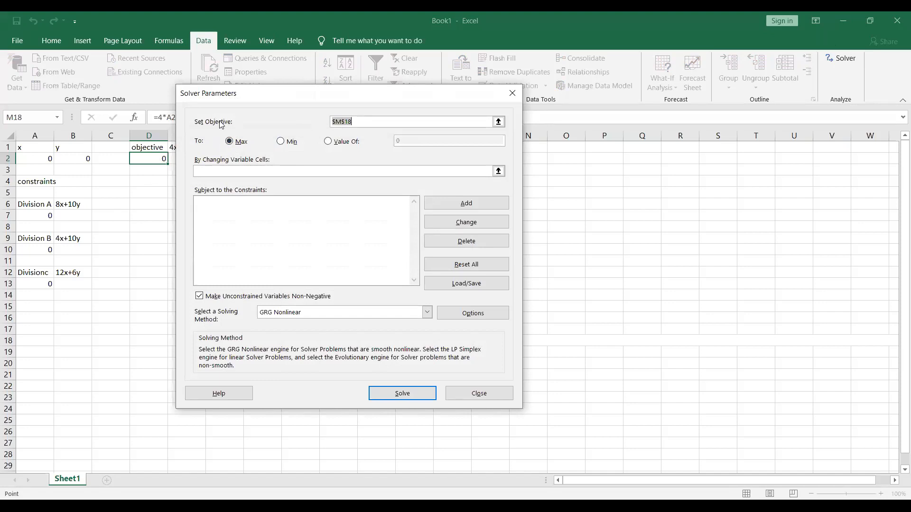
pyautogui.click(502, 120)
pyautogui.click(502, 122)
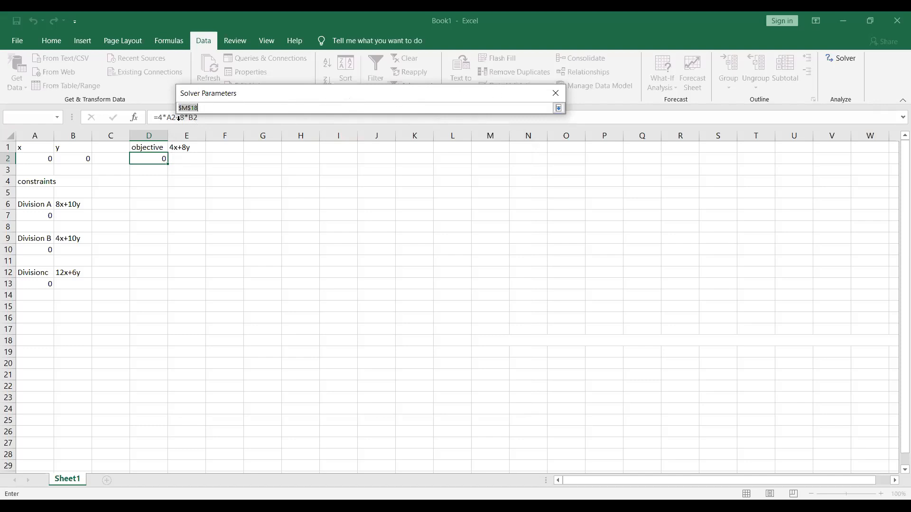
pyautogui.click(154, 159)
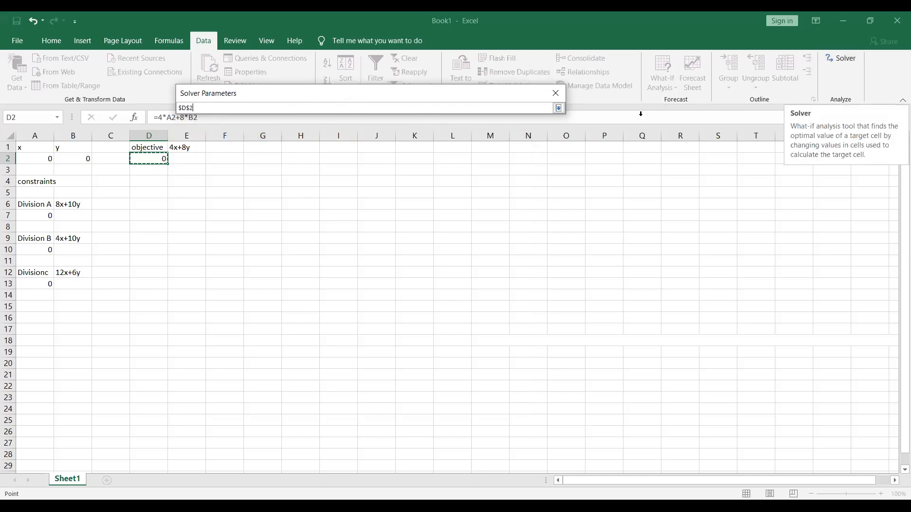
pyautogui.click(559, 109)
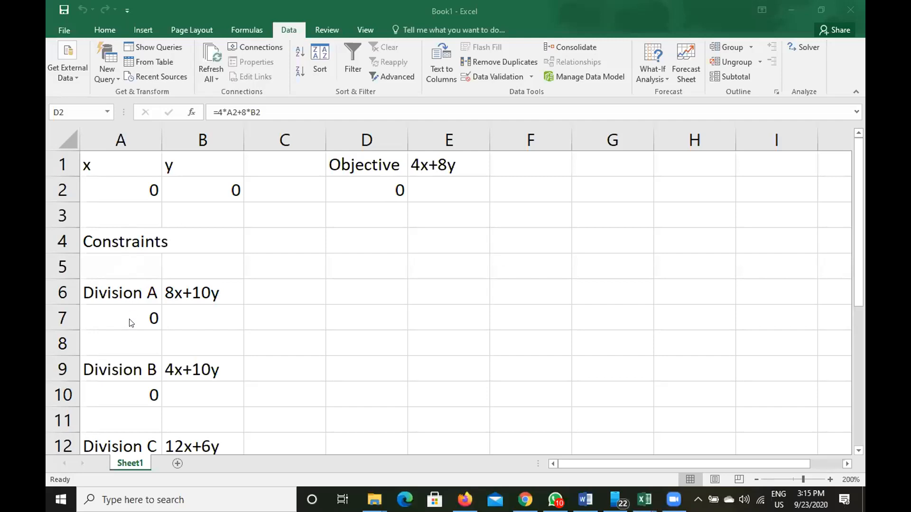
# Step: Check the objective formula in D2 against 4x+8y and the Division A formula in A7 against 8x+10y
pyautogui.doubleClick(370, 182)
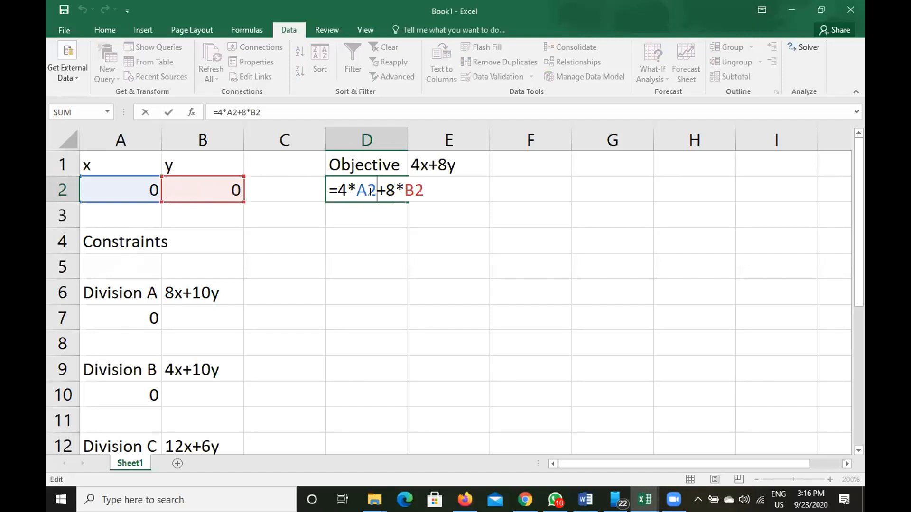
pyautogui.press('Return')
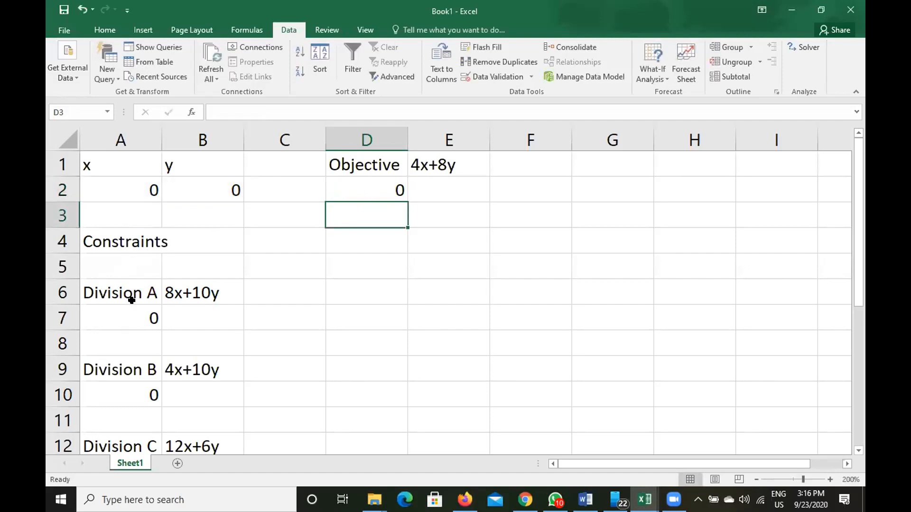
pyautogui.click(133, 316)
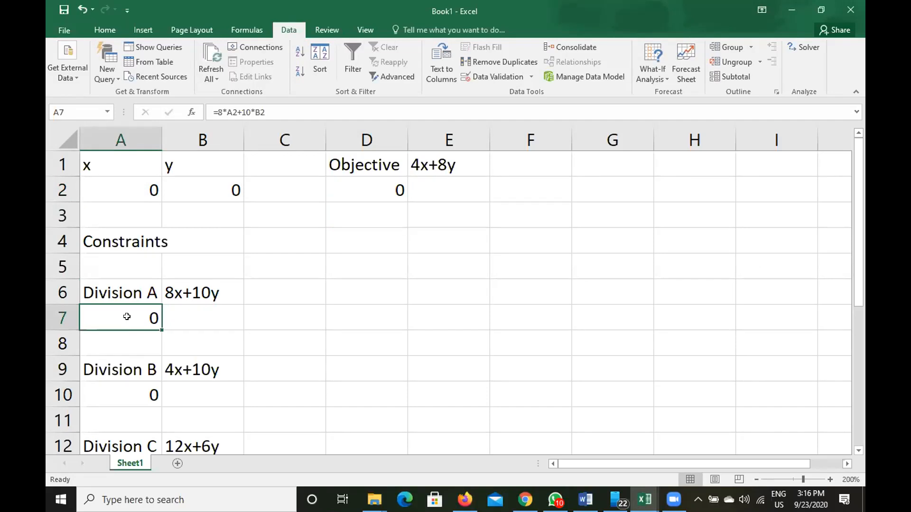
pyautogui.doubleClick(126, 317)
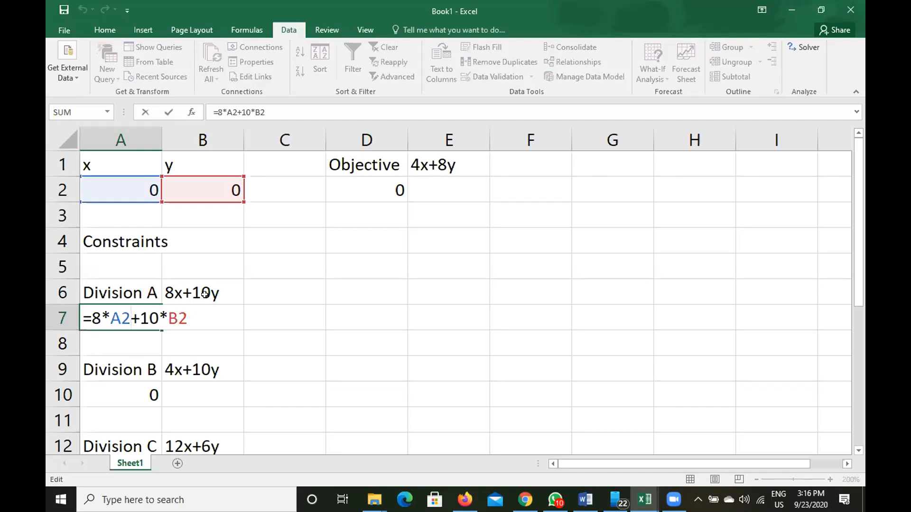
pyautogui.press('Return')
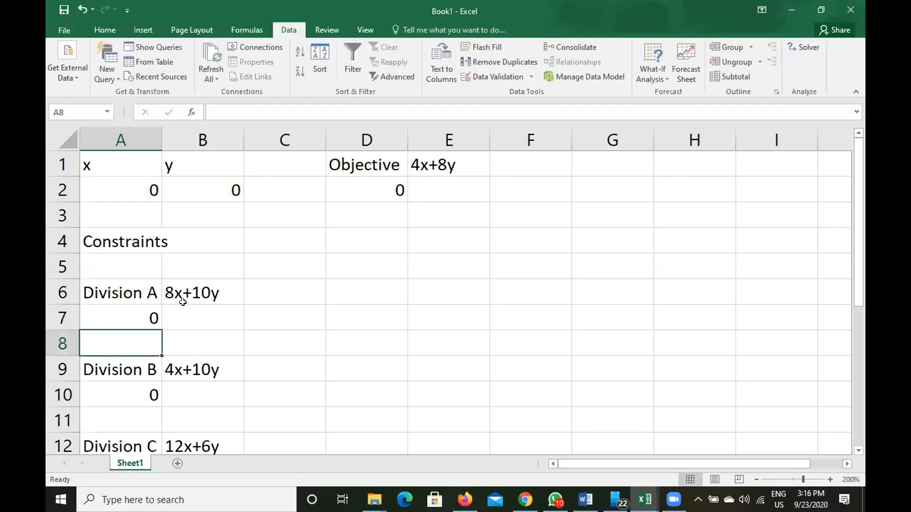
# Step: Check the Division B formula in A10 against 4x+10y and the Division C formula in A13 against 12x+6y
pyautogui.click(135, 393)
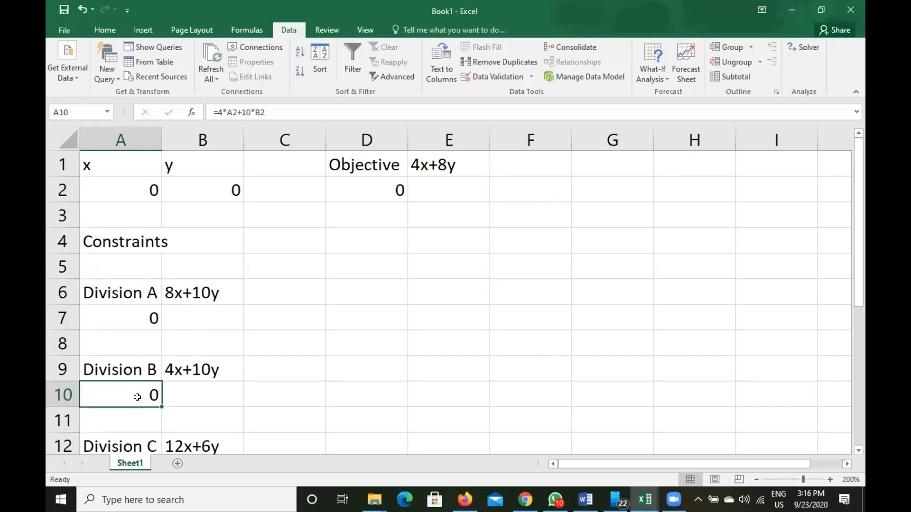
pyautogui.doubleClick(137, 398)
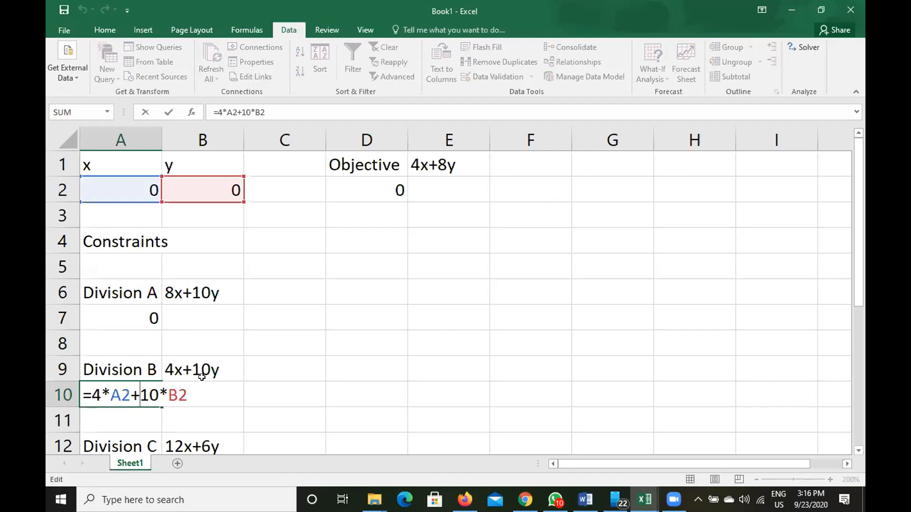
pyautogui.press('Return')
pyautogui.scroll(-3, 142, 393)
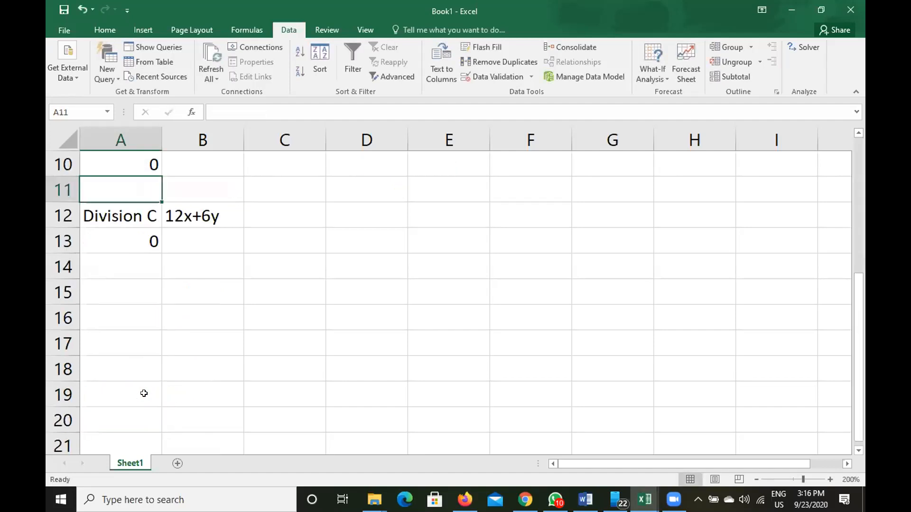
pyautogui.click(143, 242)
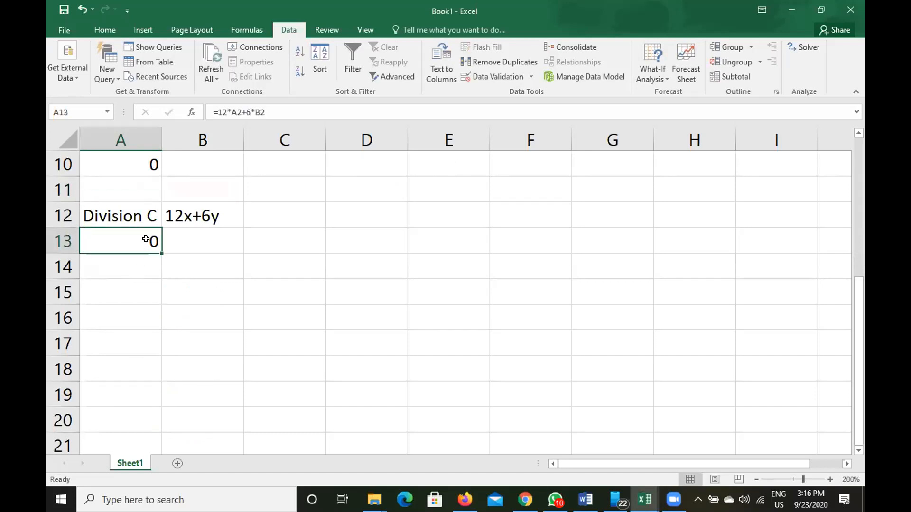
pyautogui.doubleClick(145, 239)
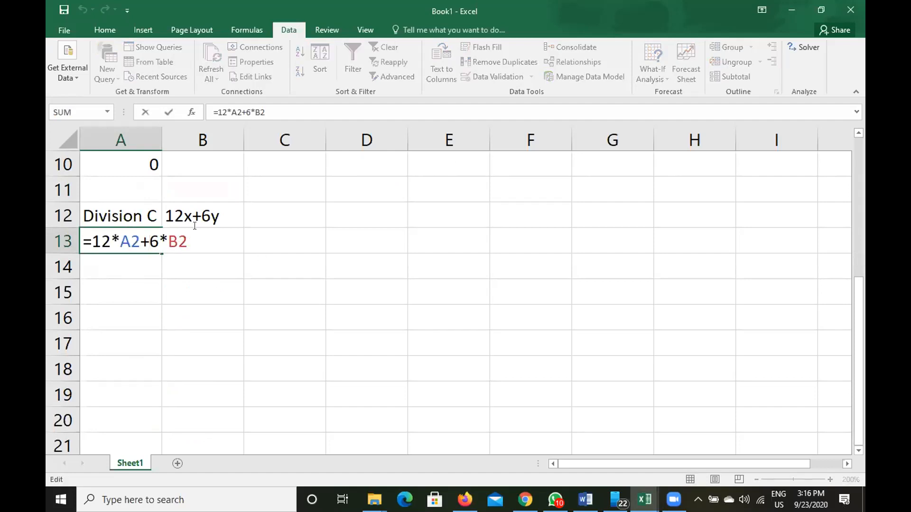
pyautogui.press('Return')
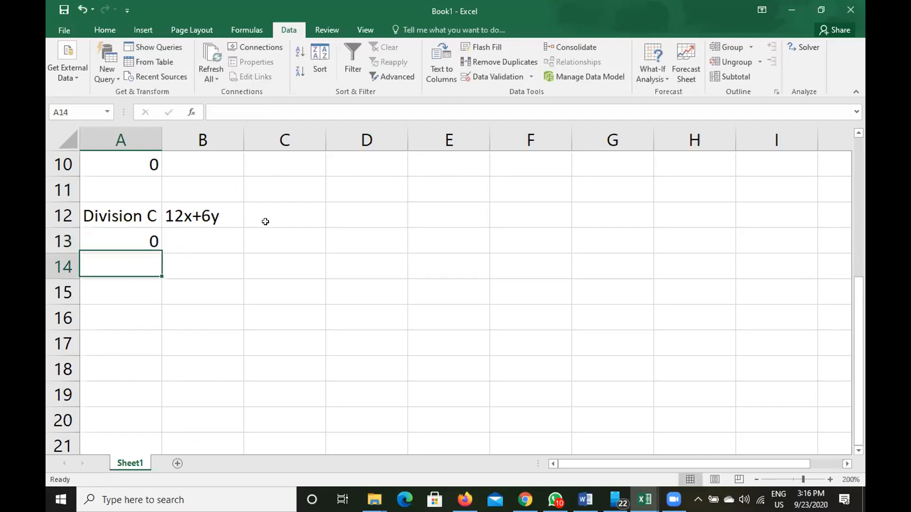
# Step: Open Solver with the objective cell selected and pick D2 as the cell to maximize
pyautogui.scroll(3, 265, 222)
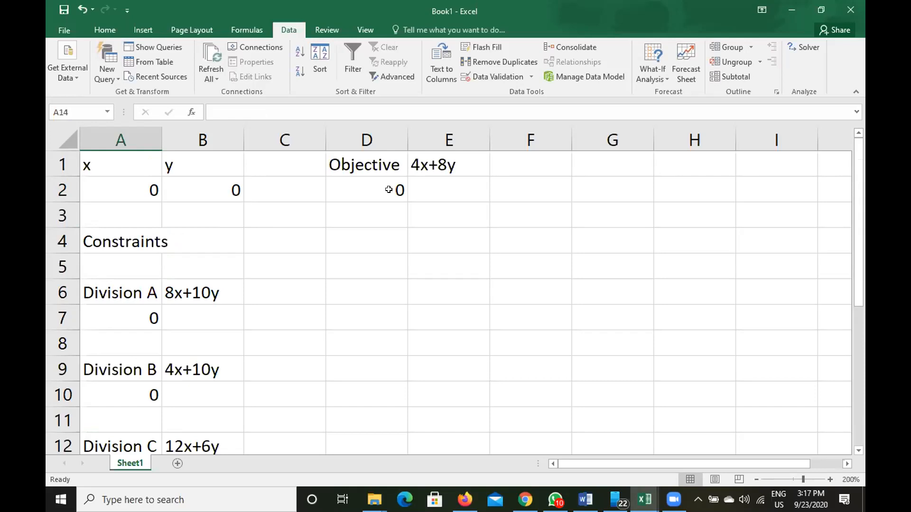
pyautogui.click(389, 189)
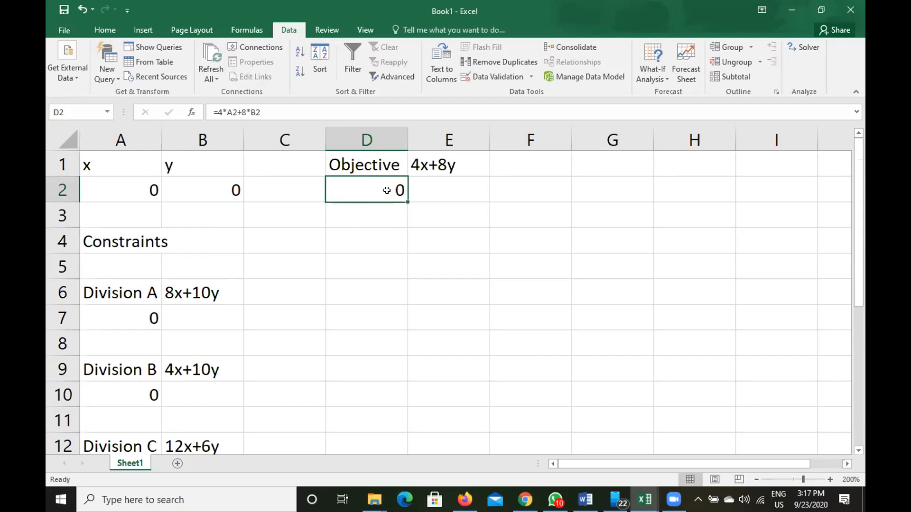
pyautogui.click(805, 47)
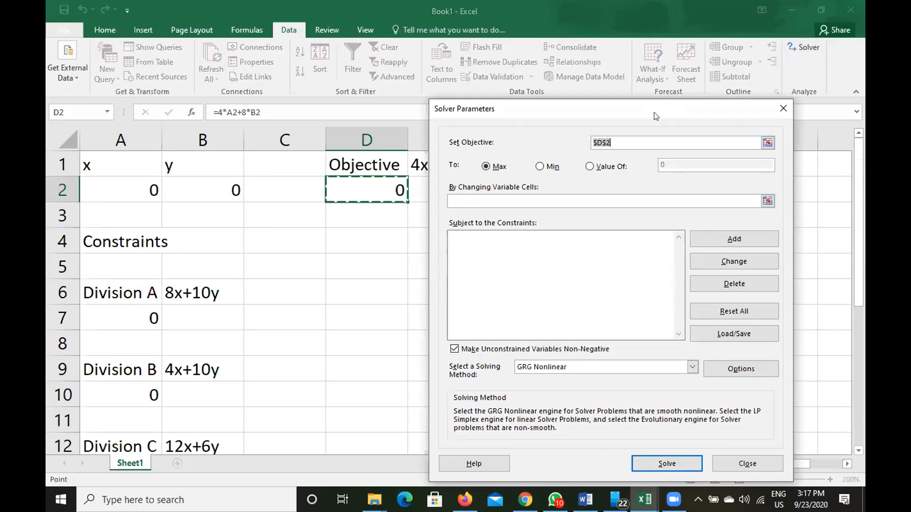
pyautogui.moveTo(656, 116); pyautogui.dragTo(664, 134)
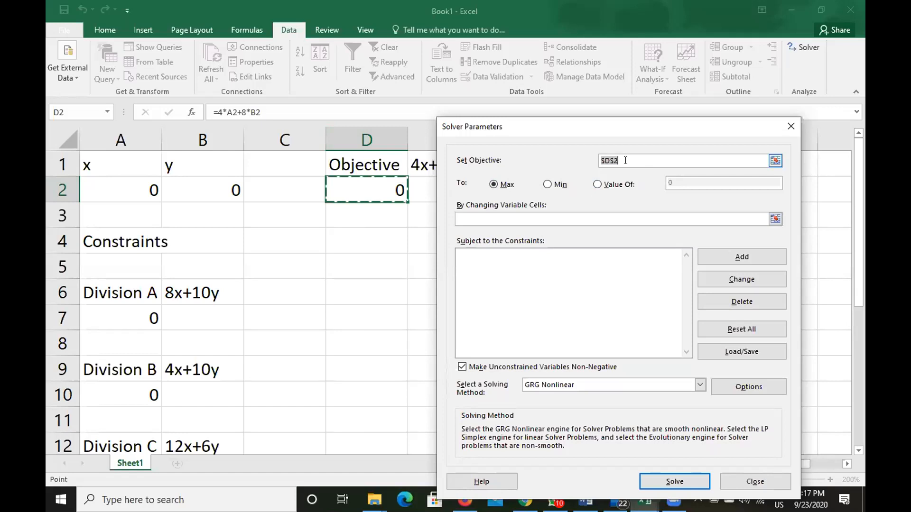
pyautogui.click(775, 161)
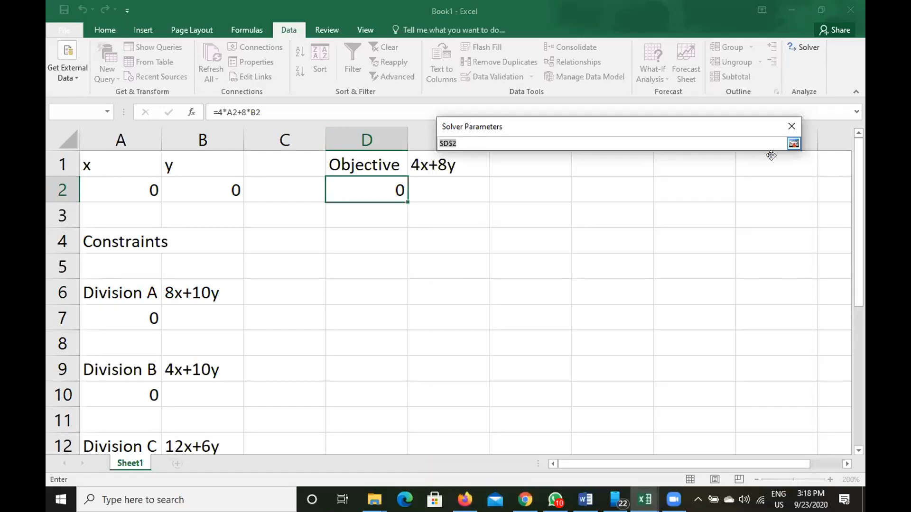
pyautogui.click(377, 189)
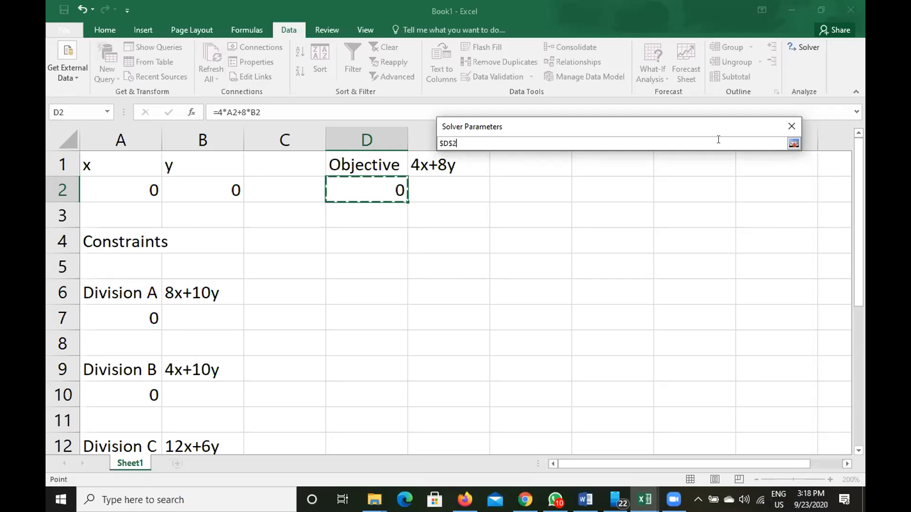
pyautogui.click(790, 127)
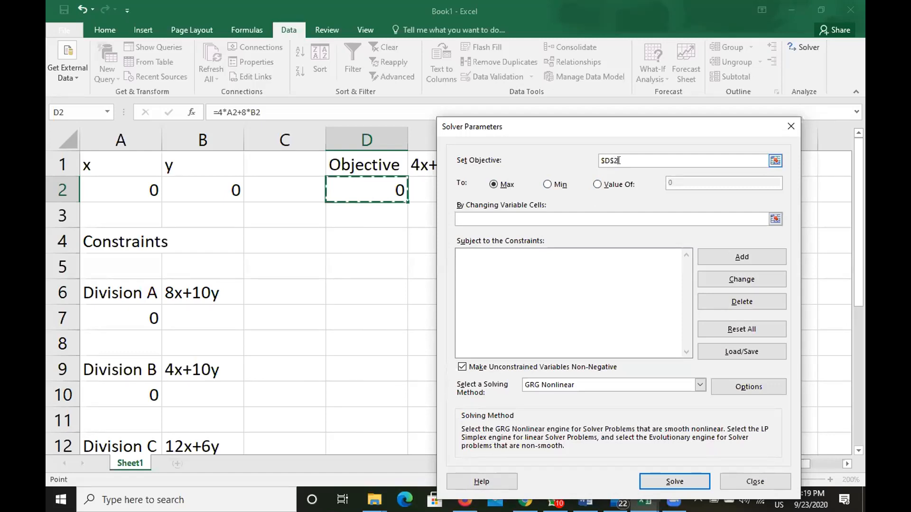
# Step: Replace Solver's objective reference with $m$2
pyautogui.press('BackSpace')
pyautogui.press('BackSpace')
pyautogui.press('BackSpace')
pyautogui.press('BackSpace')
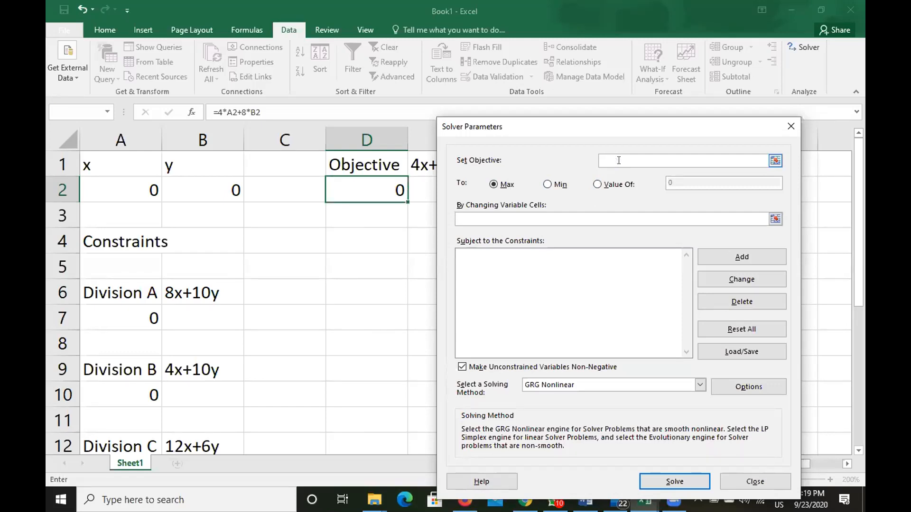
pyautogui.write('$D$')
pyautogui.write('2')
# Step: Clear the objective reference and set it to D2 by picking the cell on the sheet
pyautogui.click(776, 161)
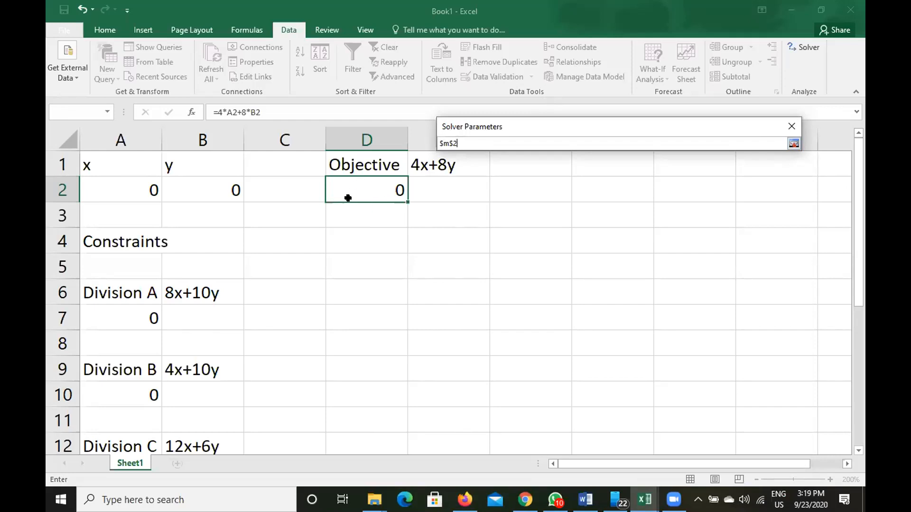
pyautogui.click(376, 187)
pyautogui.press('BackSpace')
pyautogui.press('BackSpace')
pyautogui.press('BackSpace')
pyautogui.press('BackSpace')
pyautogui.press('BackSpace')
pyautogui.press('BackSpace')
pyautogui.press('BackSpace')
pyautogui.press('BackSpace')
pyautogui.click(376, 188)
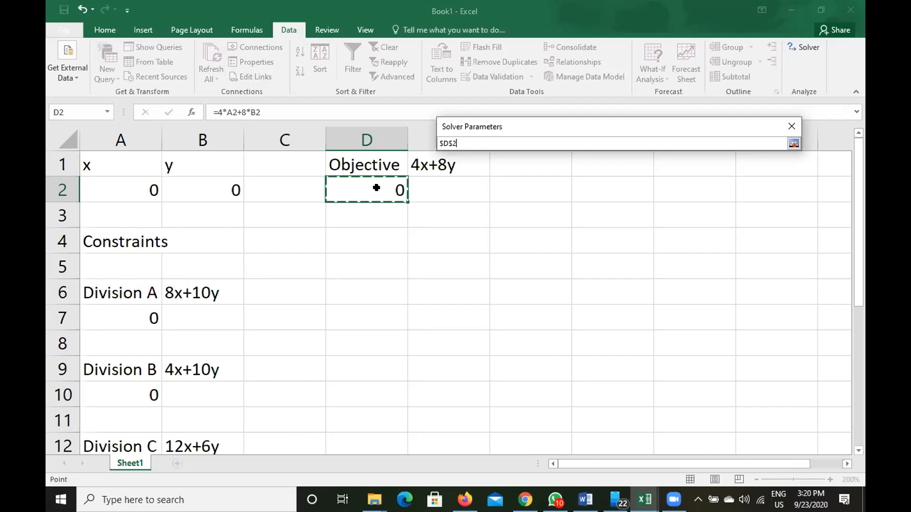
pyautogui.click(794, 144)
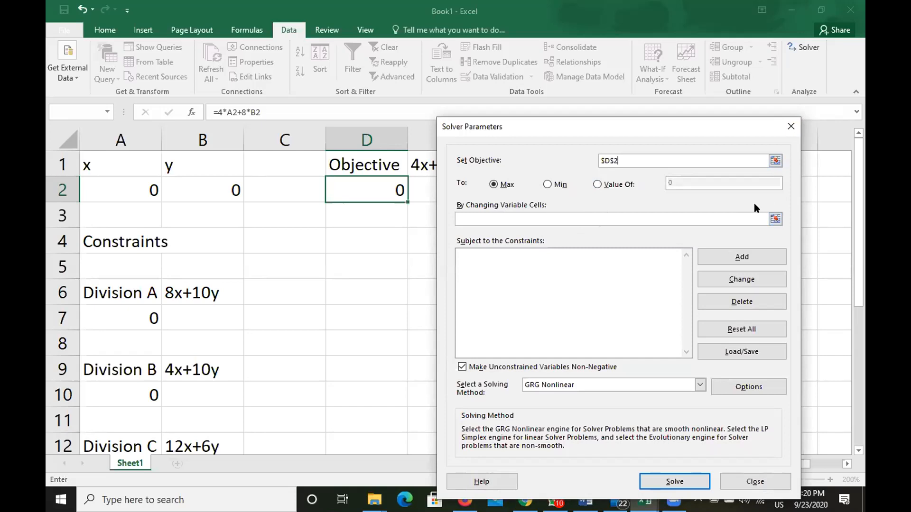
# Step: Set Solver's changing variable cells to the x and y values in A2:B2
pyautogui.click(776, 219)
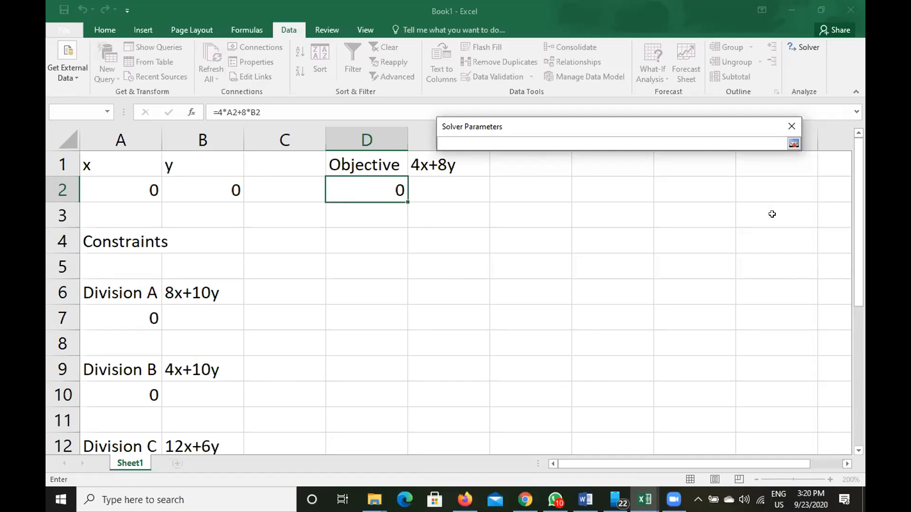
pyautogui.click(106, 185)
pyautogui.moveTo(106, 184); pyautogui.dragTo(195, 189)
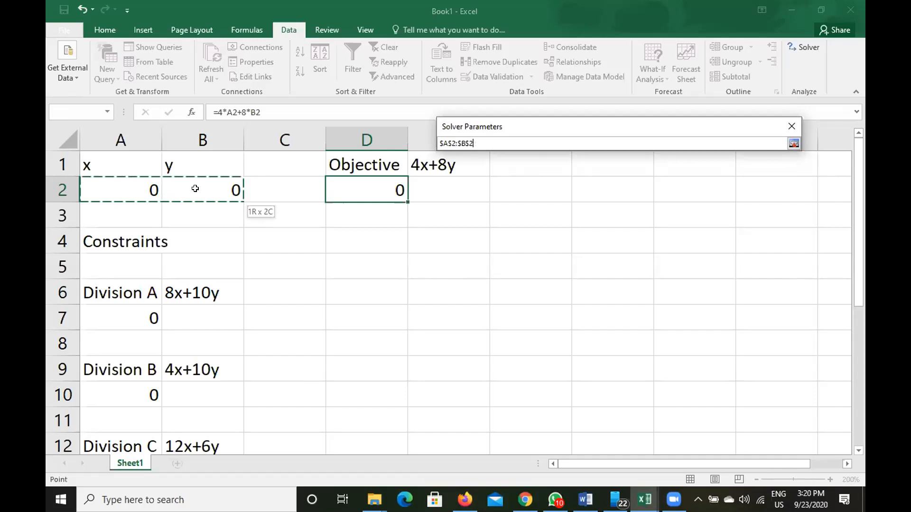
pyautogui.moveTo(195, 188); pyautogui.dragTo(229, 190)
pyautogui.moveTo(142, 188); pyautogui.dragTo(202, 182)
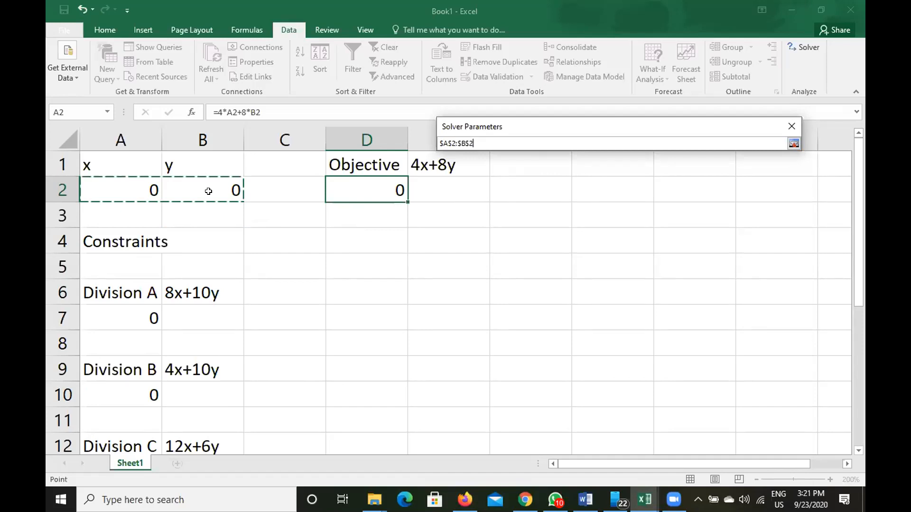
pyautogui.click(794, 143)
# Step: Clear the changing variable cells and reselect the range A2:B2 on the sheet
pyautogui.press('BackSpace')
pyautogui.press('BackSpace')
pyautogui.press('BackSpace')
pyautogui.press('BackSpace')
pyautogui.press('BackSpace')
pyautogui.press('BackSpace')
pyautogui.press('BackSpace')
pyautogui.press('BackSpace')
pyautogui.press('BackSpace')
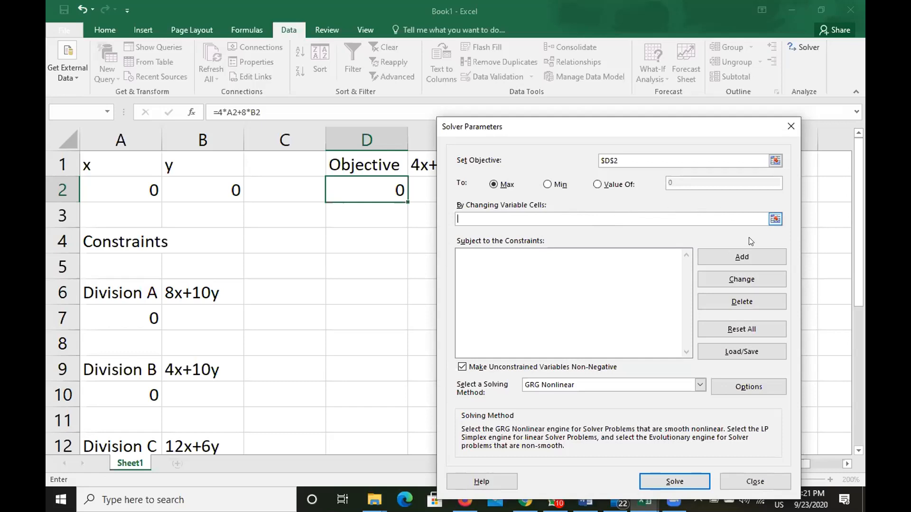
pyautogui.click(775, 219)
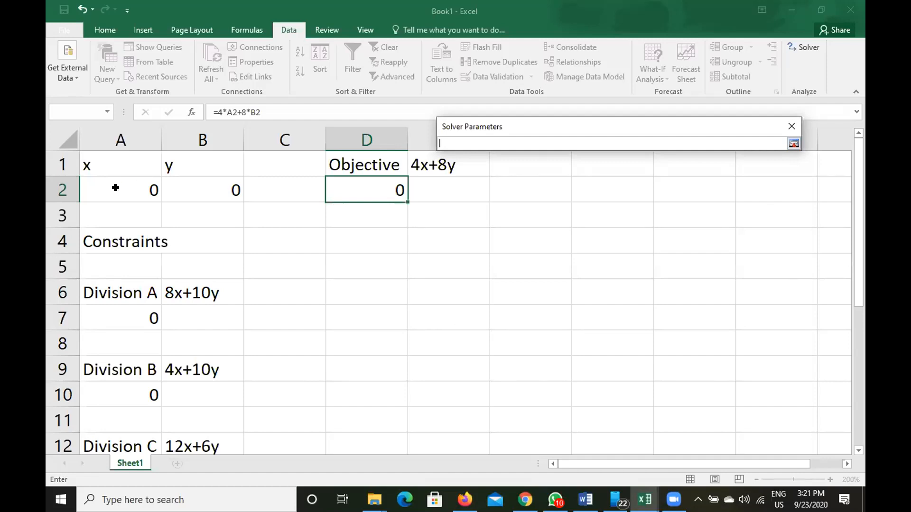
pyautogui.click(115, 188)
pyautogui.moveTo(116, 183); pyautogui.dragTo(208, 190)
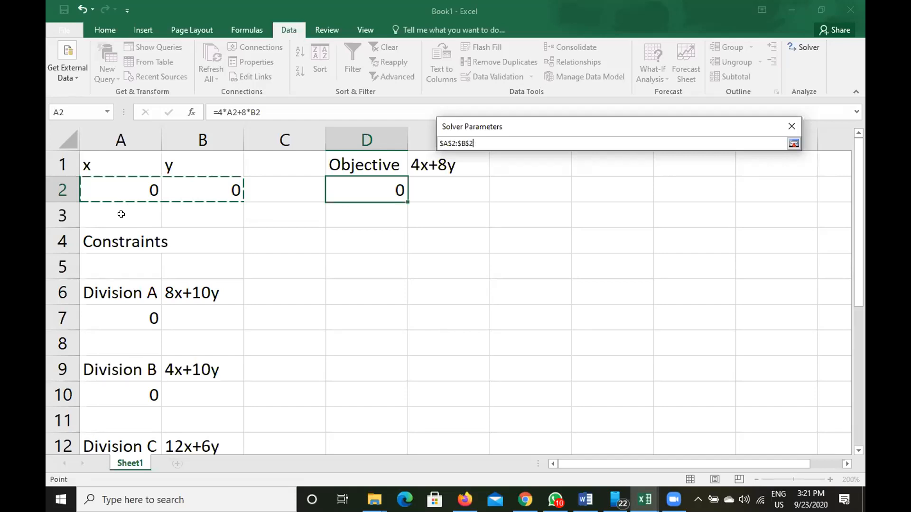
pyautogui.click(794, 144)
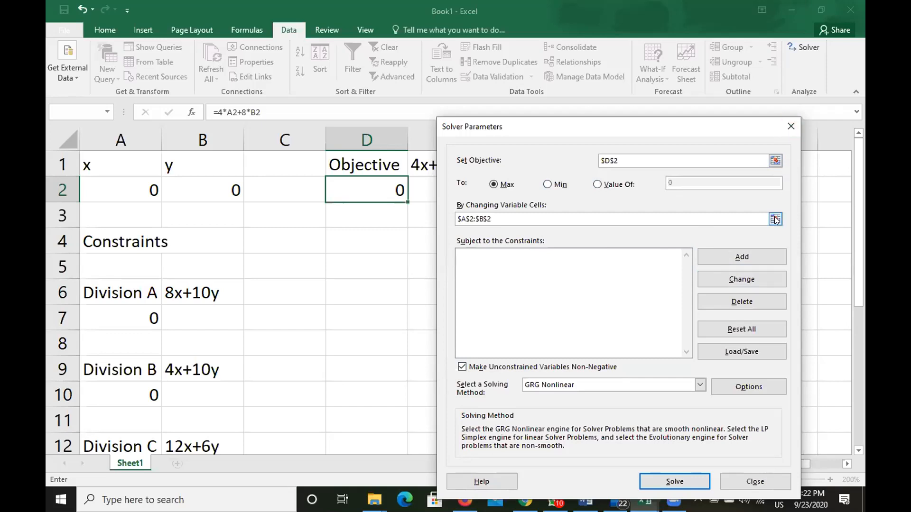
# Step: Empty the variable cells reference once more and pick A2:B2 again as the cells Solver changes
pyautogui.press('BackSpace')
pyautogui.press('BackSpace')
pyautogui.press('BackSpace')
pyautogui.press('BackSpace')
pyautogui.press('BackSpace')
pyautogui.press('BackSpace')
pyautogui.press('BackSpace')
pyautogui.press('BackSpace')
pyautogui.press('BackSpace')
pyautogui.click(775, 218)
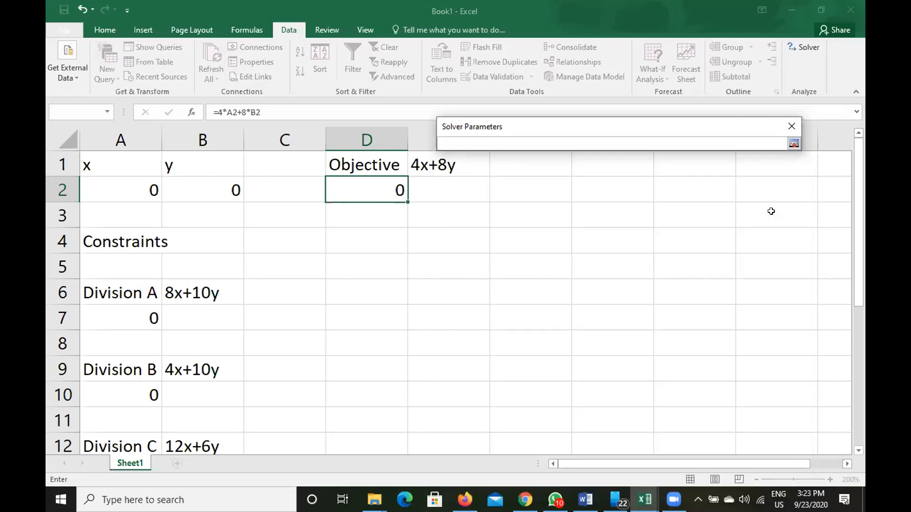
pyautogui.click(94, 189)
pyautogui.moveTo(94, 189); pyautogui.dragTo(204, 190)
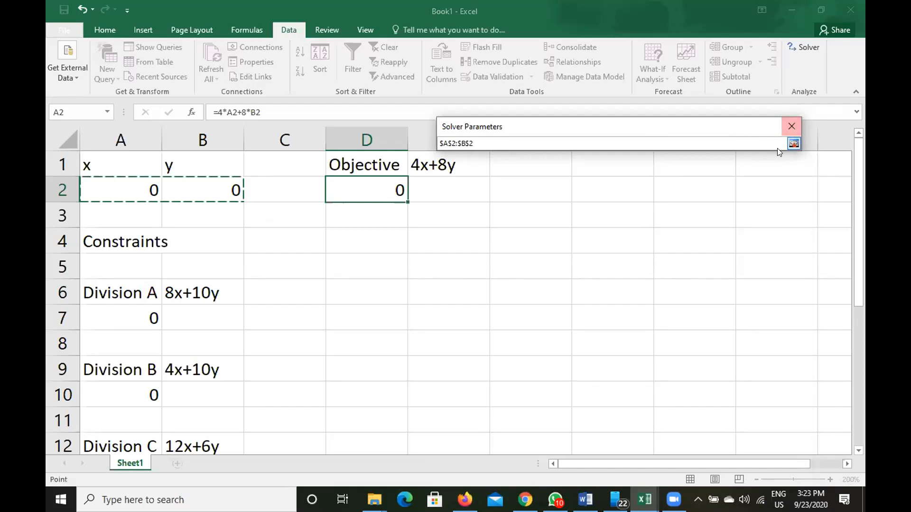
pyautogui.click(792, 144)
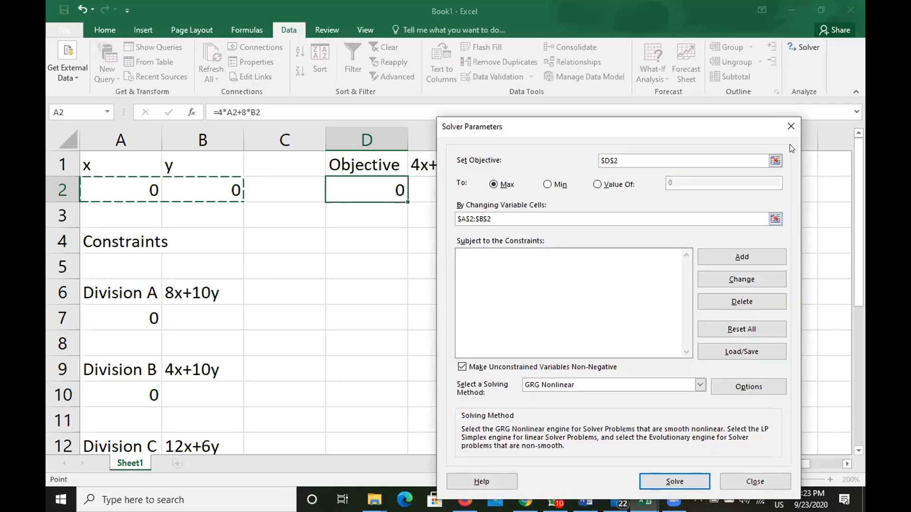
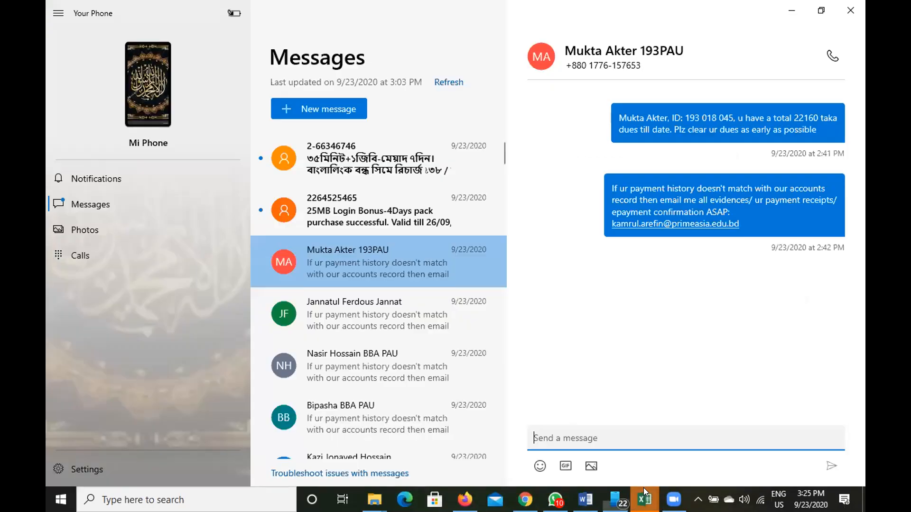
# Step: Switch back to the Book1 workbook in Excel to continue adding Solver constraints
pyautogui.moveTo(636, 493)
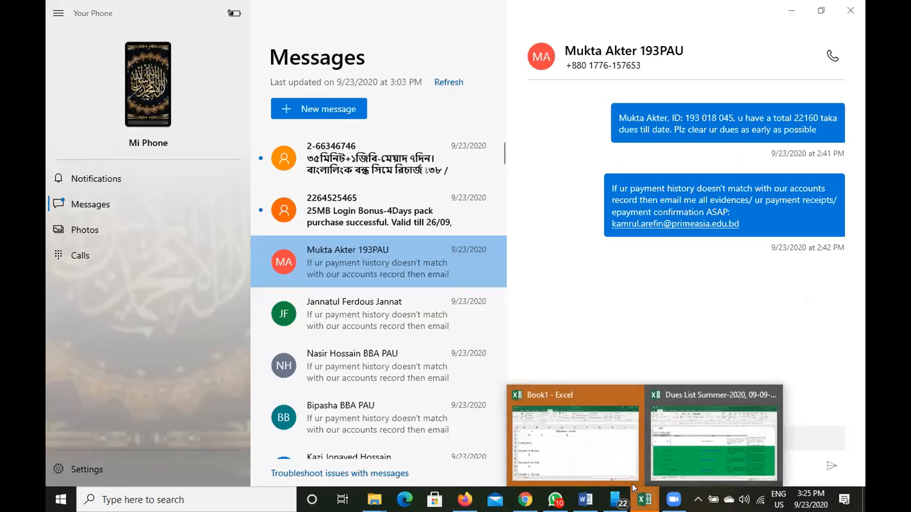
pyautogui.click(582, 438)
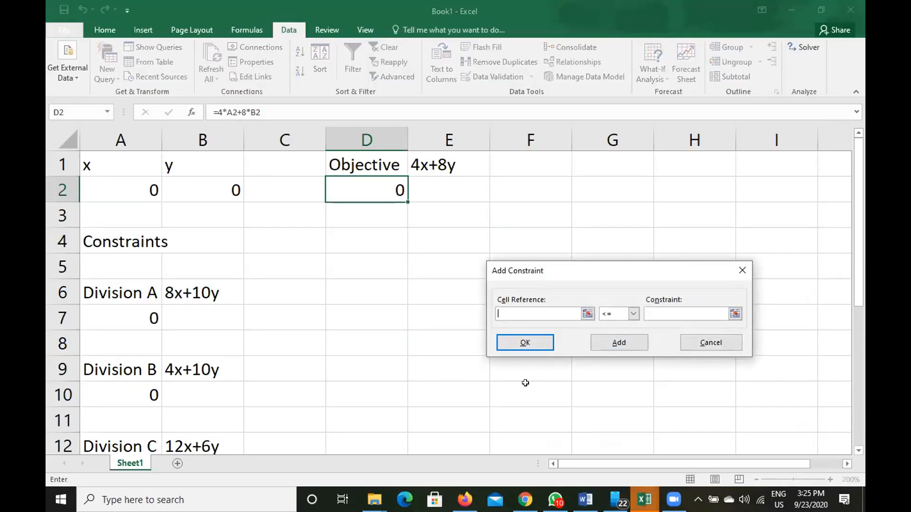
# Step: Start a fresh Solver constraint with Division A's cell A7 as its cell reference
pyautogui.click(741, 270)
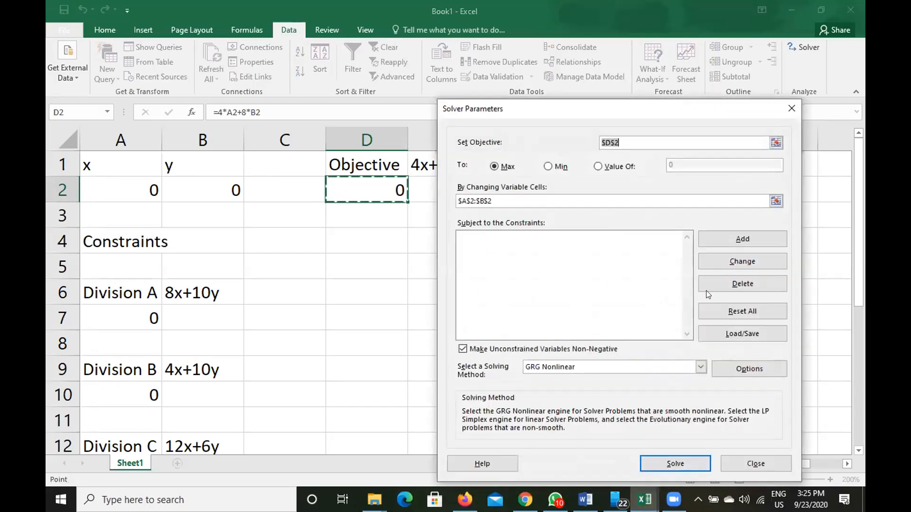
pyautogui.click(743, 239)
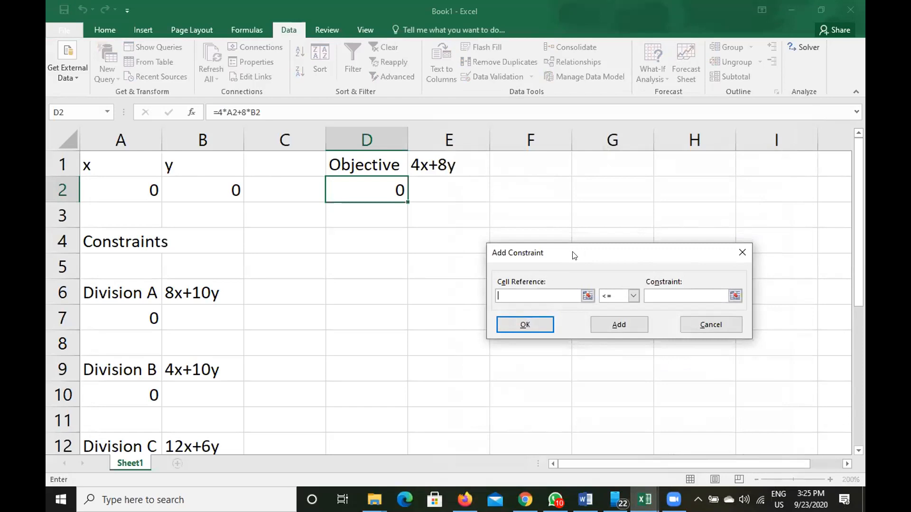
pyautogui.moveTo(572, 246); pyautogui.dragTo(539, 196)
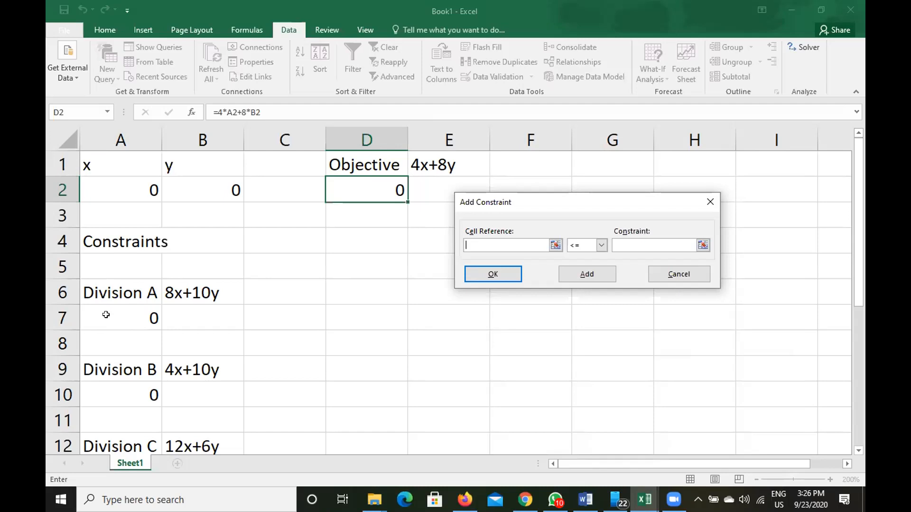
pyautogui.click(124, 315)
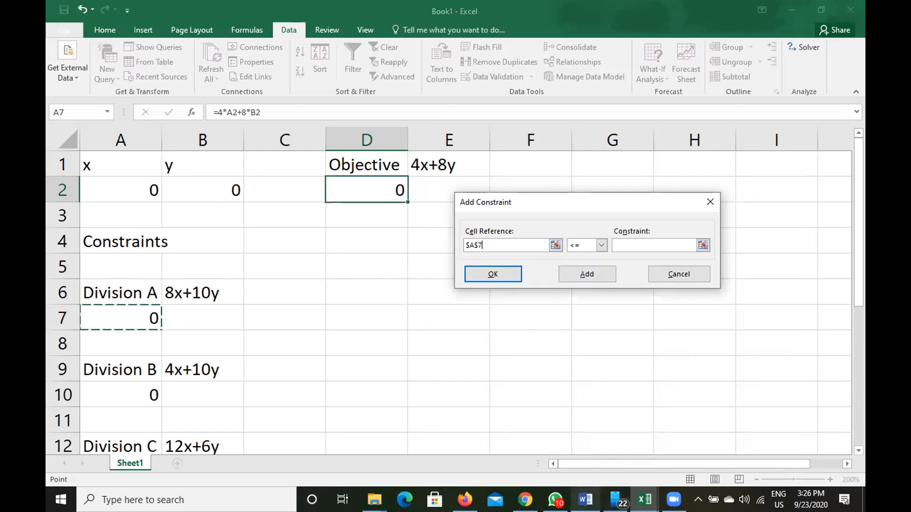
# Step: Switch to the Word handout, highlight the Division A row to check its constraint, and return to the Book1 workbook in Excel
pyautogui.click(586, 499)
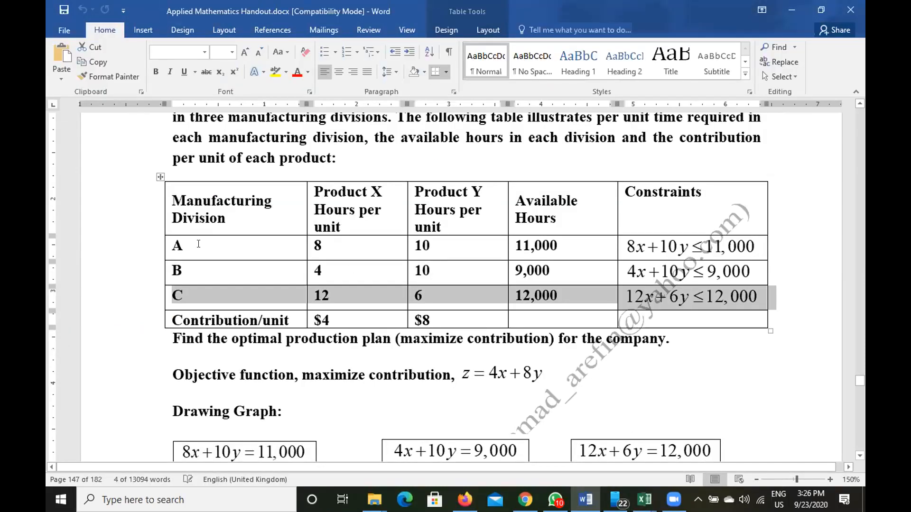
pyautogui.moveTo(177, 244); pyautogui.dragTo(745, 244)
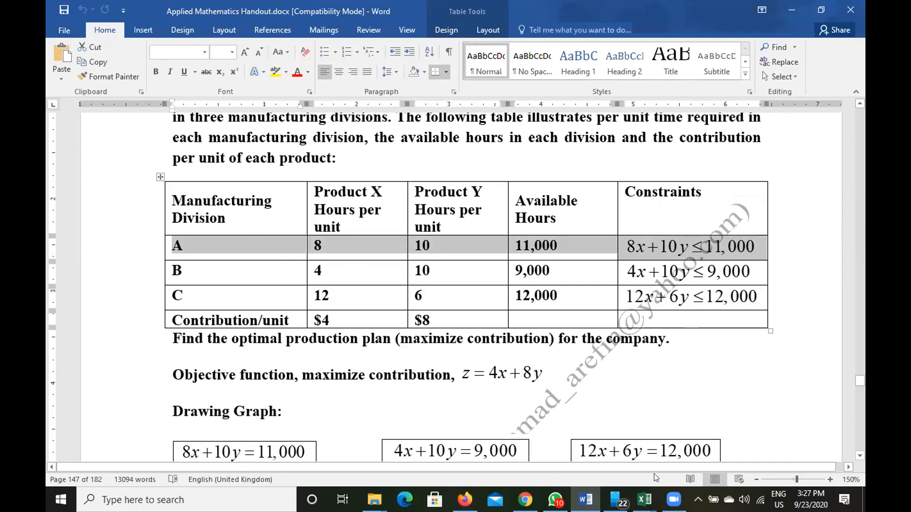
pyautogui.click(645, 499)
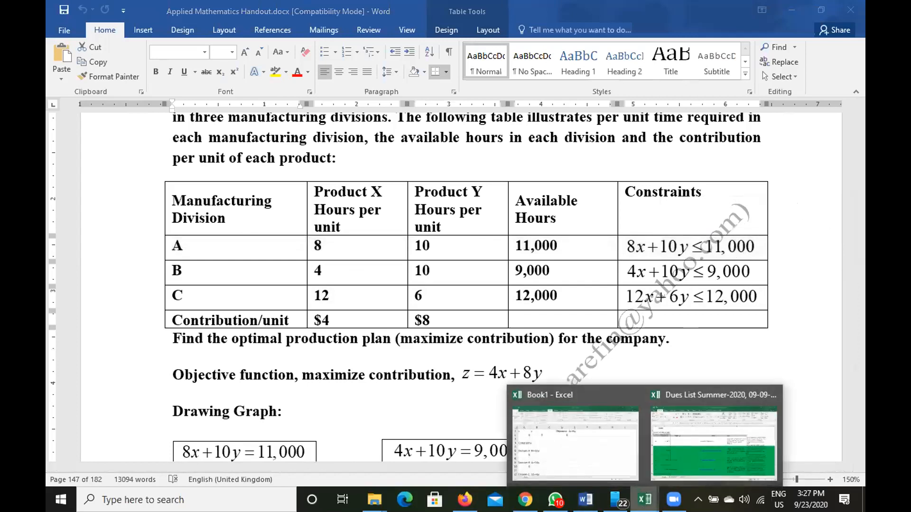
pyautogui.click(612, 457)
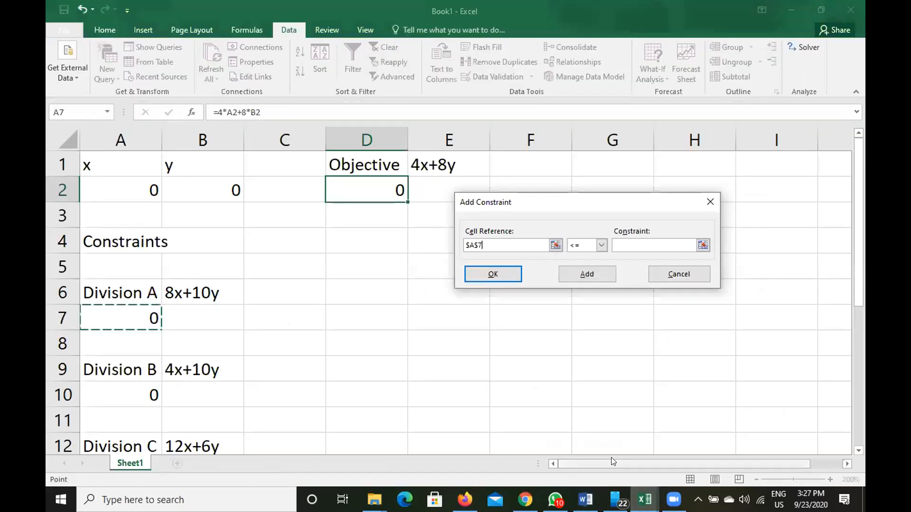
# Step: Keep the <= operator, recheck Division A's limit in the Word handout, and add the constraint with a limit of 11000 in Excel
pyautogui.click(602, 245)
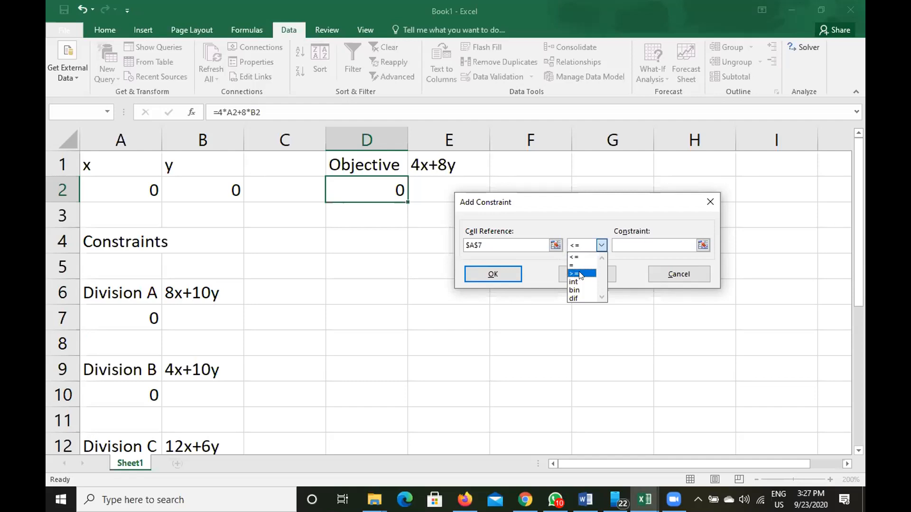
pyautogui.click(600, 247)
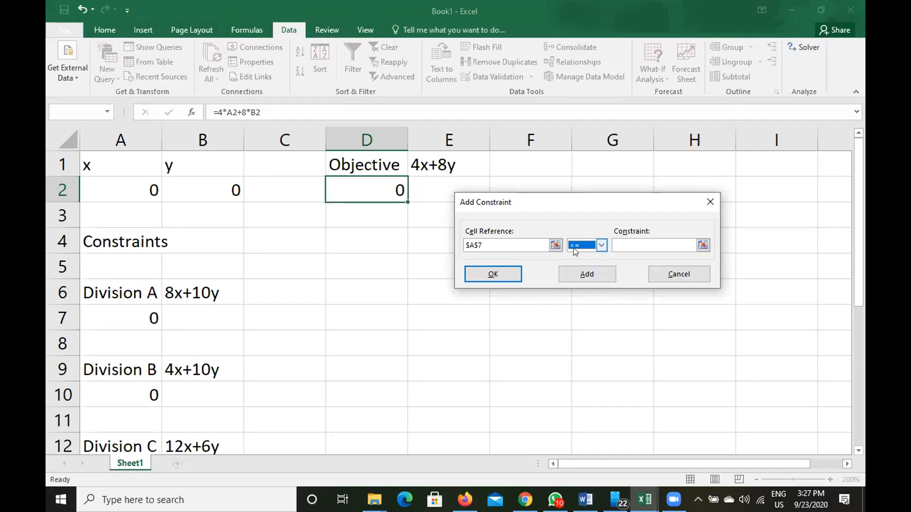
pyautogui.click(586, 500)
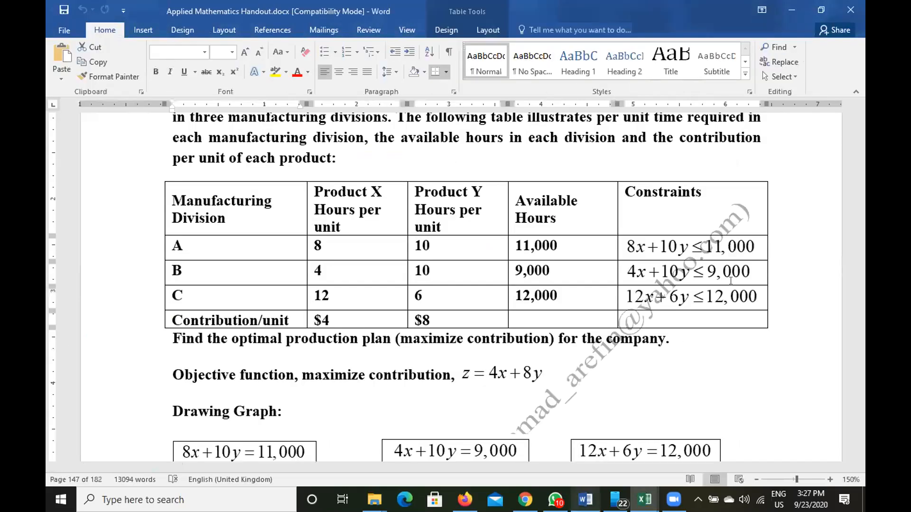
pyautogui.click(702, 251)
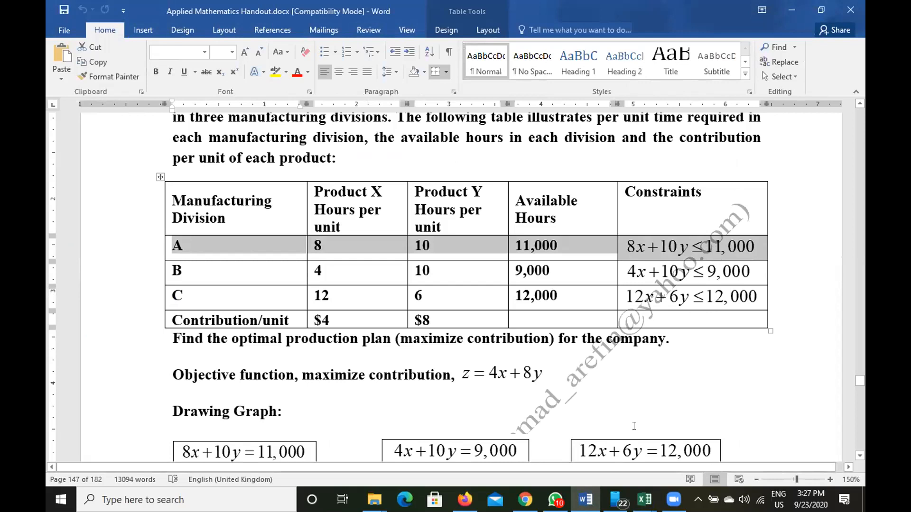
pyautogui.moveTo(644, 500)
pyautogui.click(599, 449)
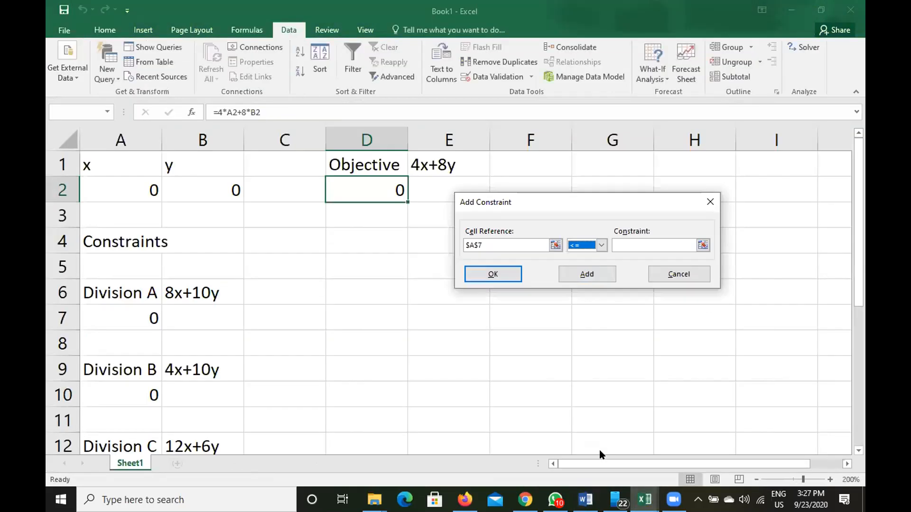
pyautogui.click(677, 242)
pyautogui.write('11000')
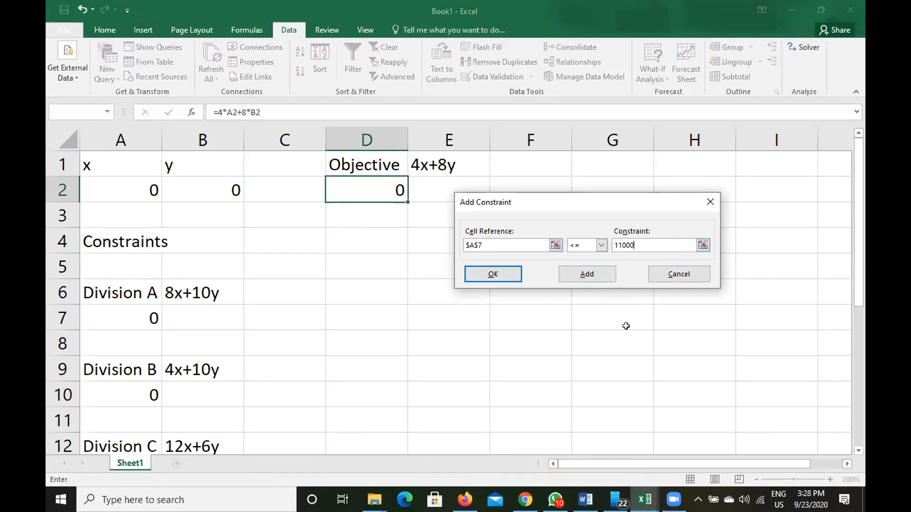
pyautogui.click(575, 273)
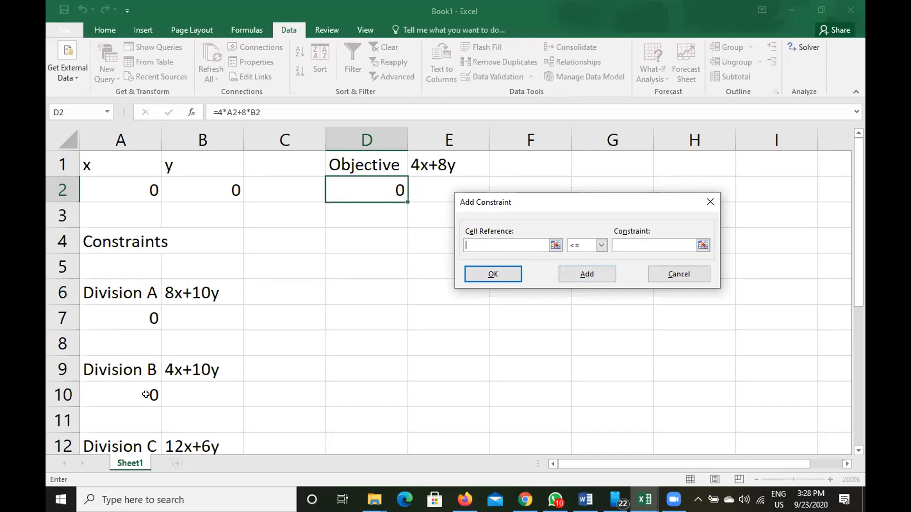
# Step: Add the Division B constraint A10 <= 9000 in Solver, checking its row in the Word handout before entering the limit
pyautogui.scroll(-2, 146, 394)
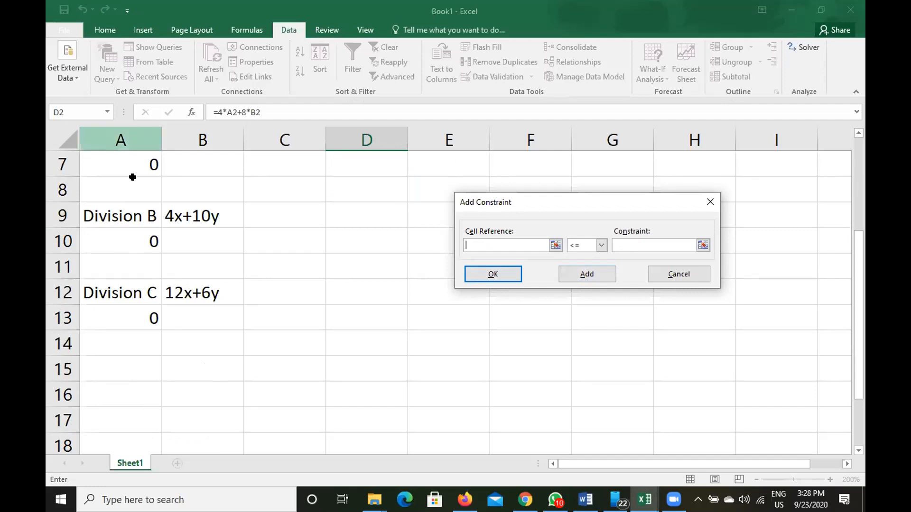
pyautogui.click(123, 239)
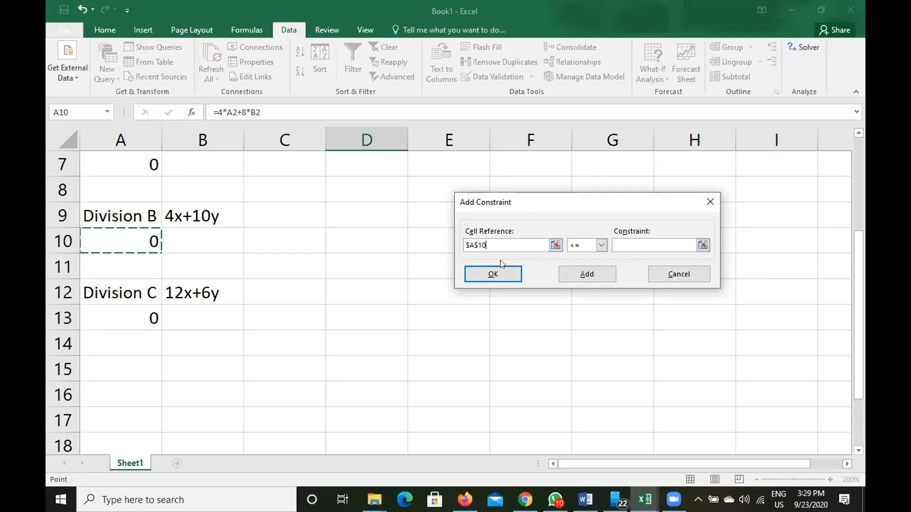
pyautogui.click(586, 499)
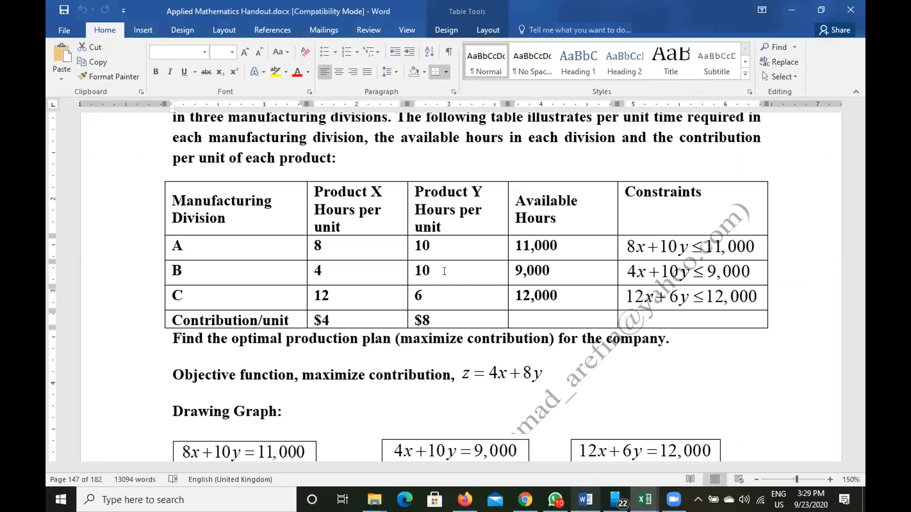
pyautogui.click(154, 280)
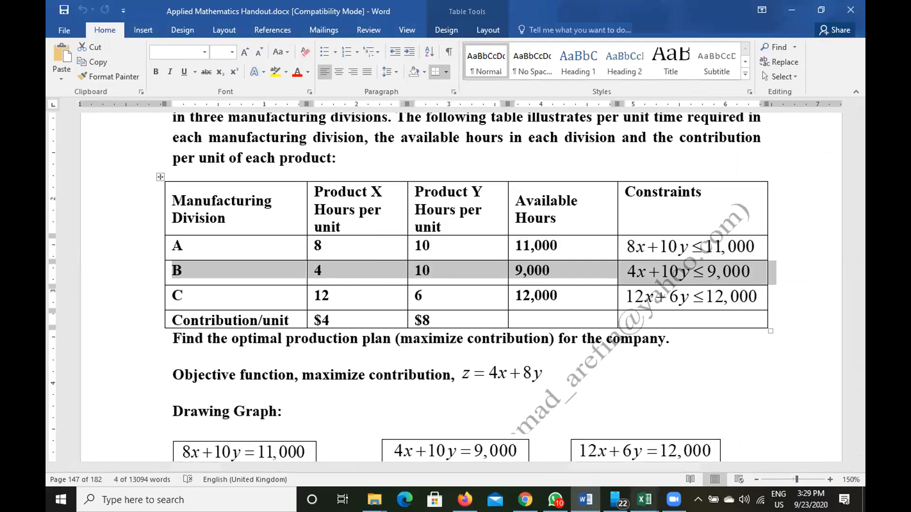
pyautogui.moveTo(644, 499)
pyautogui.click(576, 450)
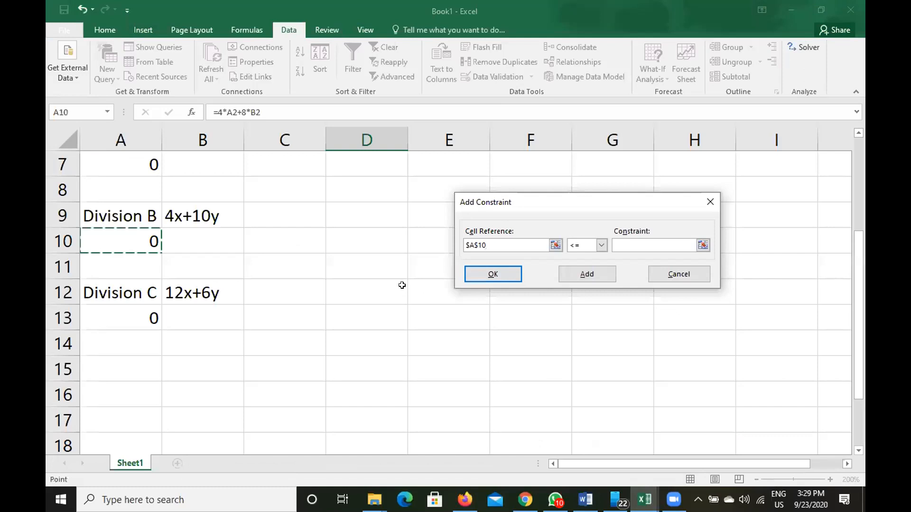
pyautogui.click(635, 241)
pyautogui.write('9000')
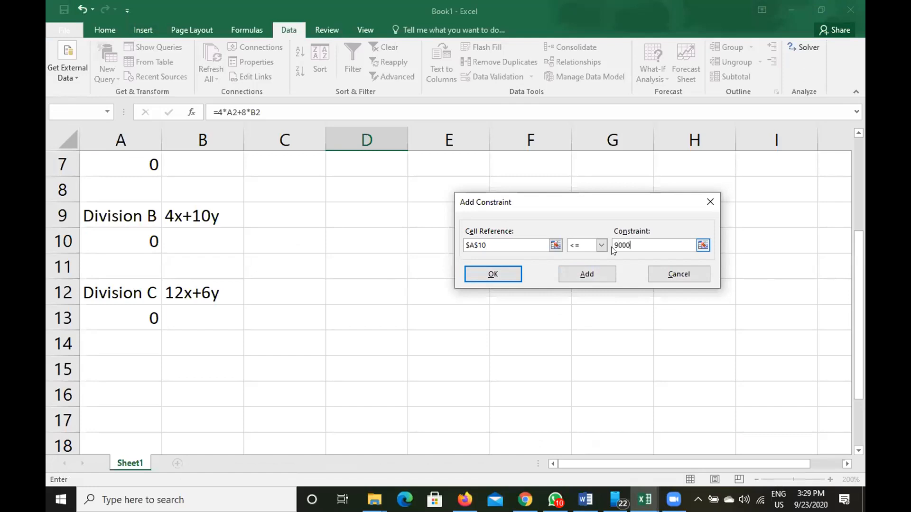
pyautogui.click(584, 276)
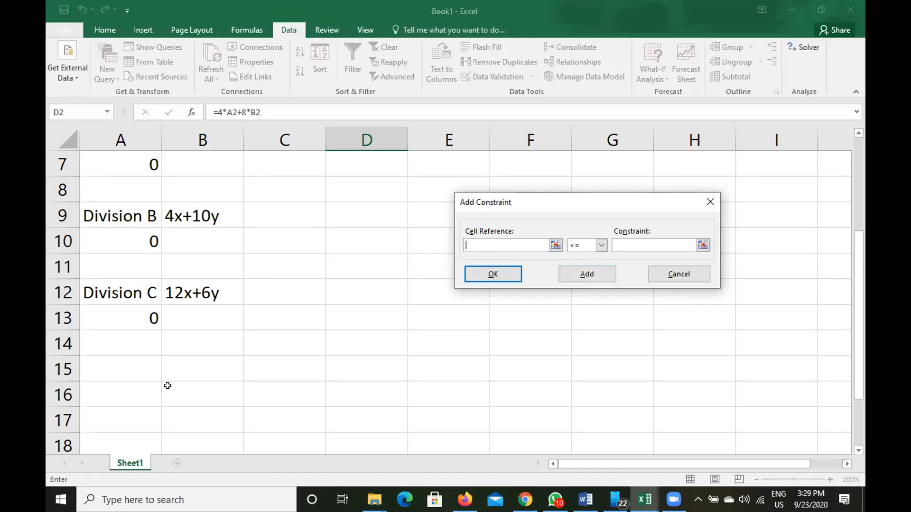
# Step: Add the Division C constraint A13 <= 12000 in Solver, checking its row in the Word handout before entering the limit
pyautogui.click(124, 314)
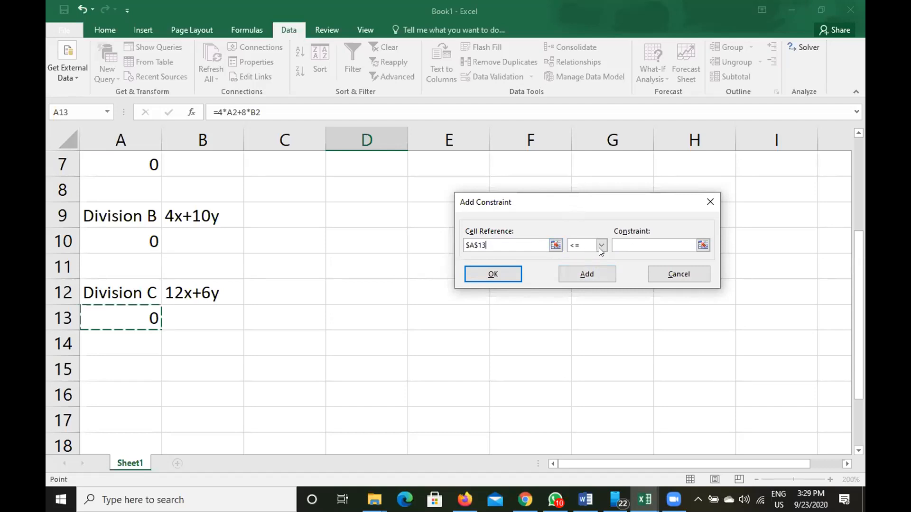
pyautogui.click(623, 245)
pyautogui.hotkey('alt', 'Tab')
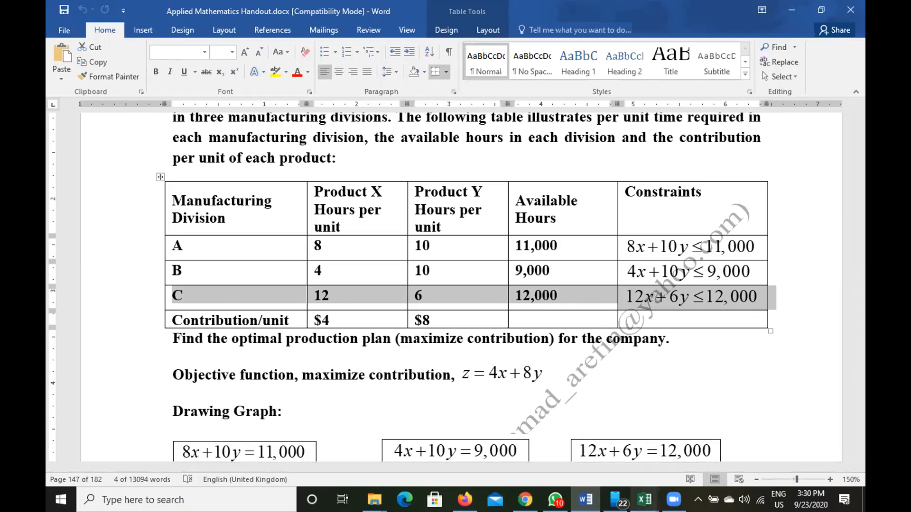
pyautogui.moveTo(644, 500)
pyautogui.click(584, 438)
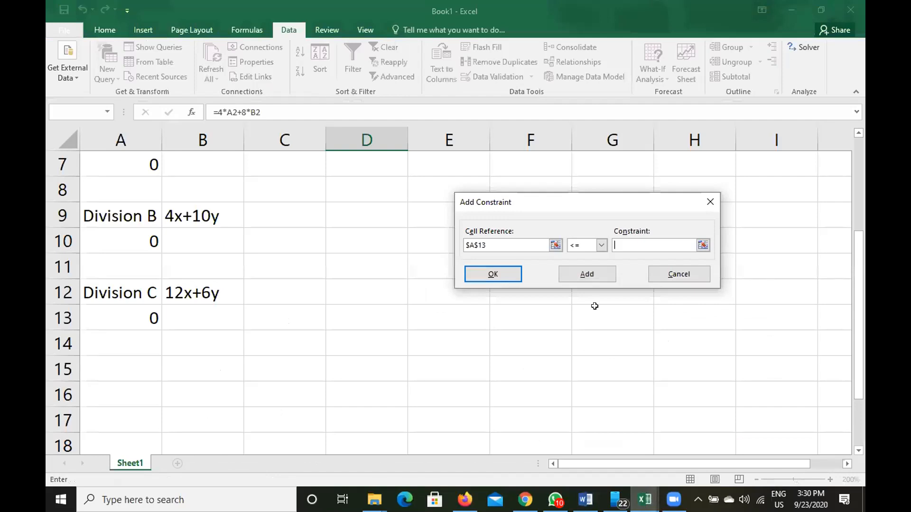
pyautogui.write('12000')
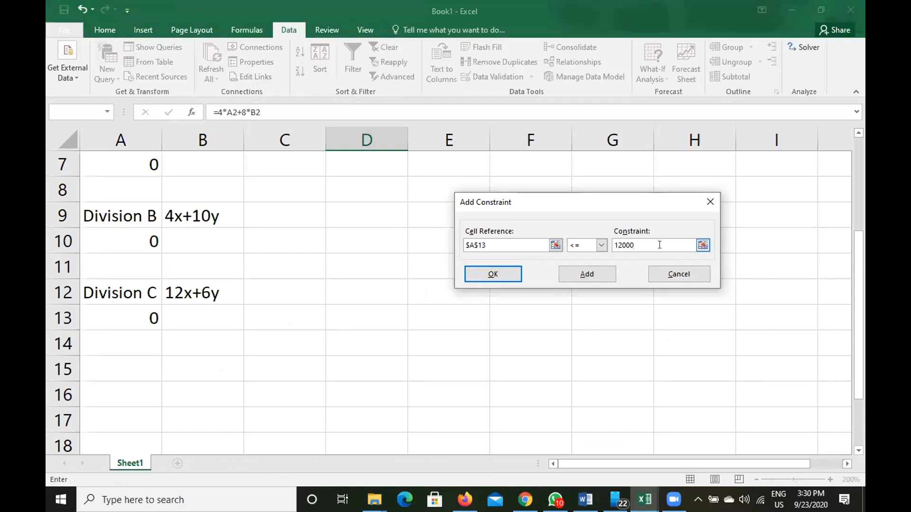
pyautogui.click(594, 272)
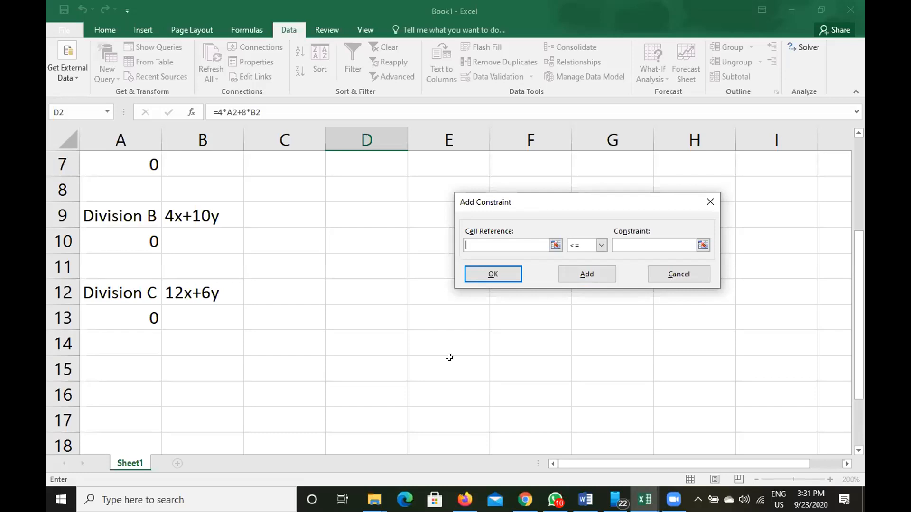
# Step: Add the non-negativity constraint A2 >= 0 for x in Solver, consulting the Word handout along the way
pyautogui.scroll(2, 331, 260)
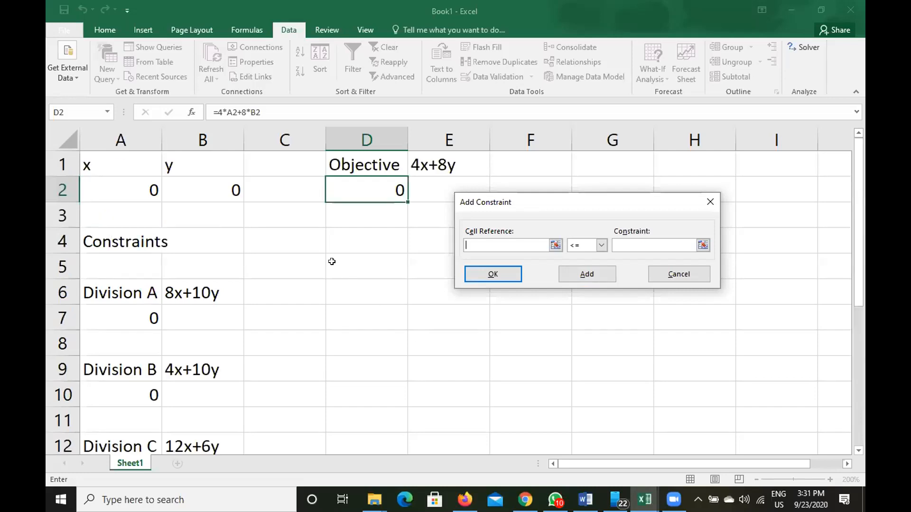
pyautogui.click(131, 189)
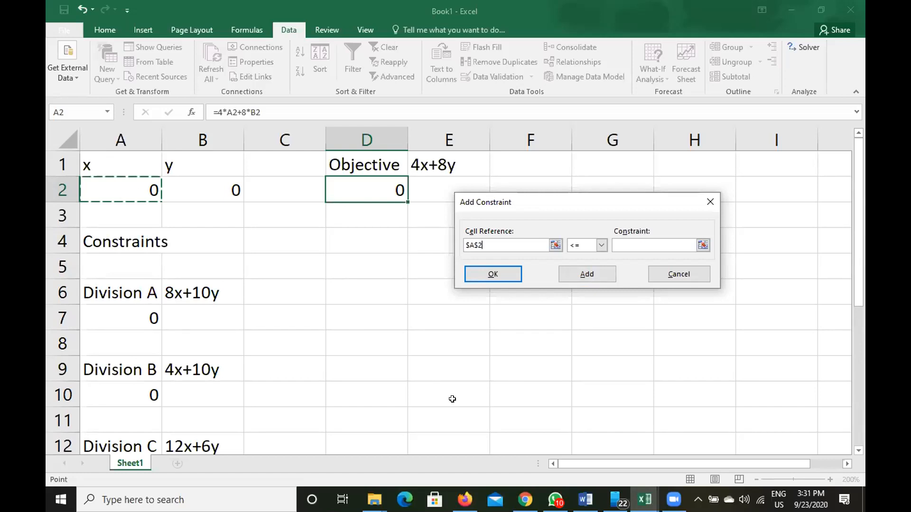
pyautogui.click(586, 500)
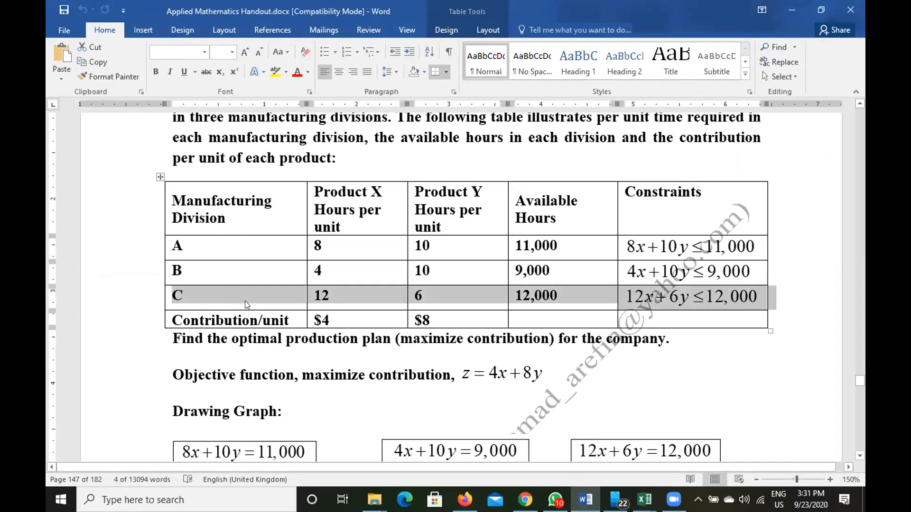
pyautogui.click(585, 499)
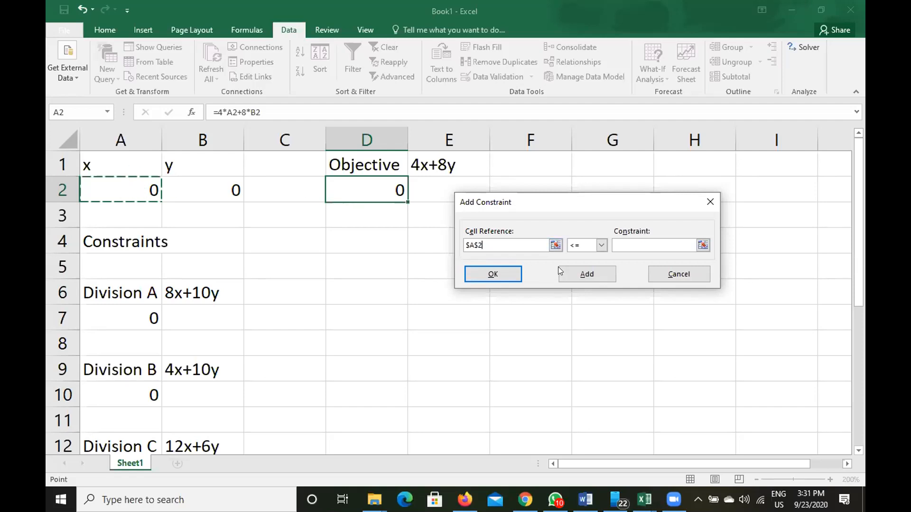
pyautogui.click(601, 245)
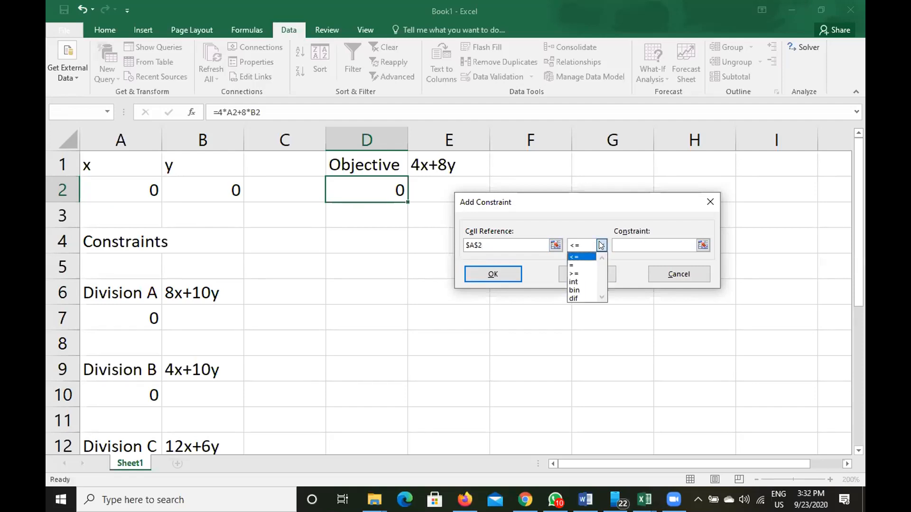
pyautogui.click(573, 274)
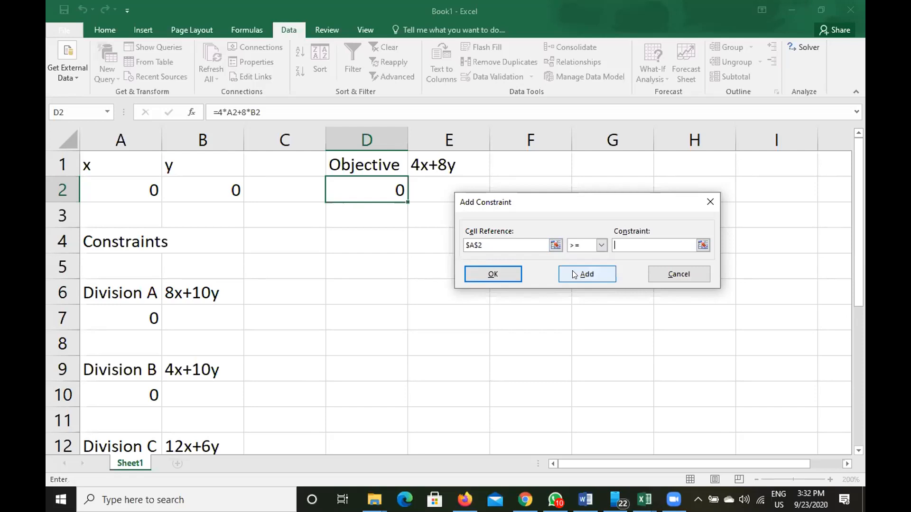
pyautogui.write('0')
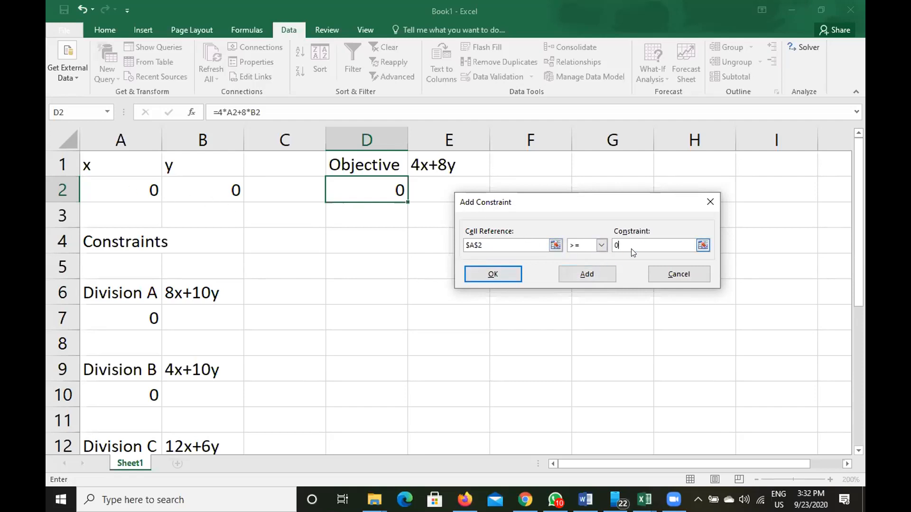
pyautogui.click(581, 273)
# Step: Add the non-negativity constraint B2 >= 0 for y and return to the Solver parameters
pyautogui.click(209, 192)
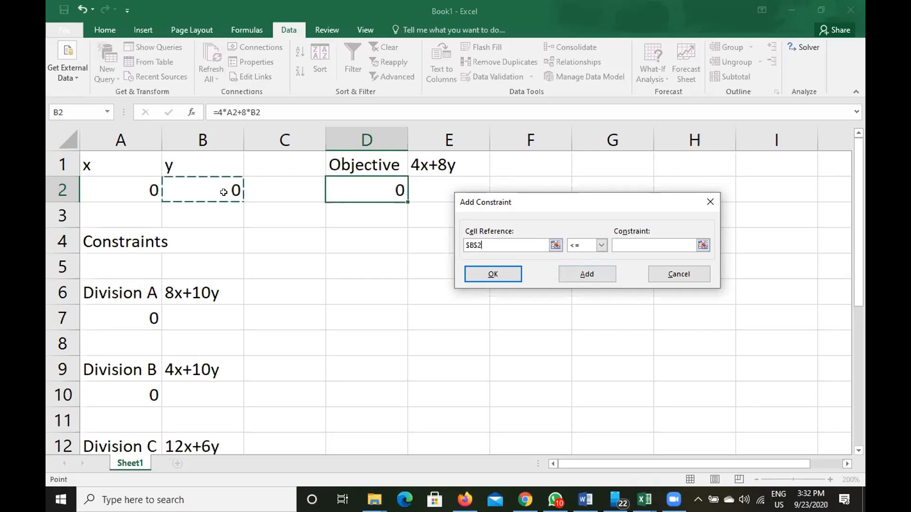
pyautogui.click(582, 246)
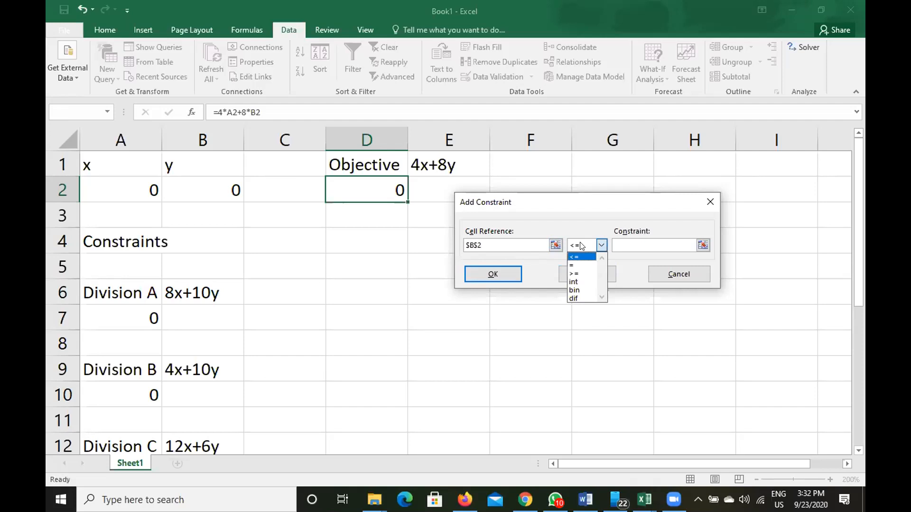
pyautogui.click(582, 273)
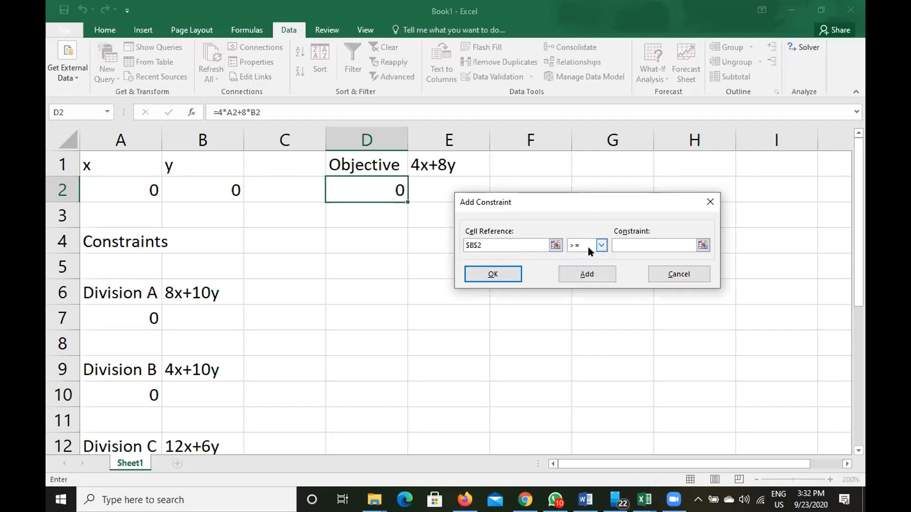
pyautogui.write('0')
pyautogui.click(500, 277)
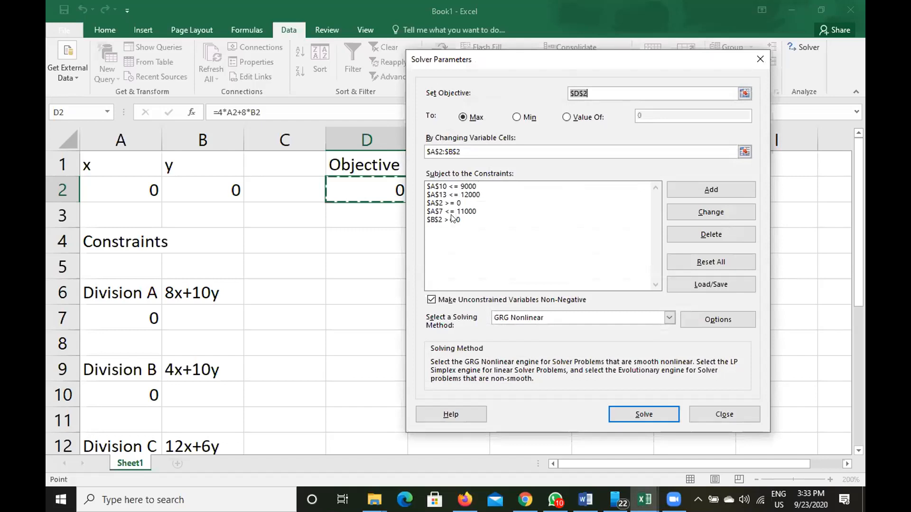
# Step: Review each entry in Solver's constraint list, covering the three division limits and the non-negativity conditions for x and y
pyautogui.click(453, 187)
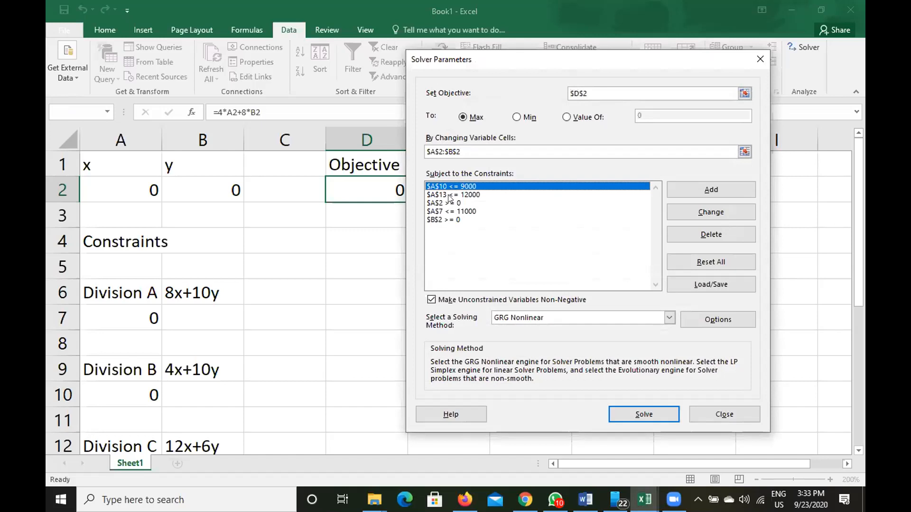
pyautogui.click(450, 196)
pyautogui.click(448, 211)
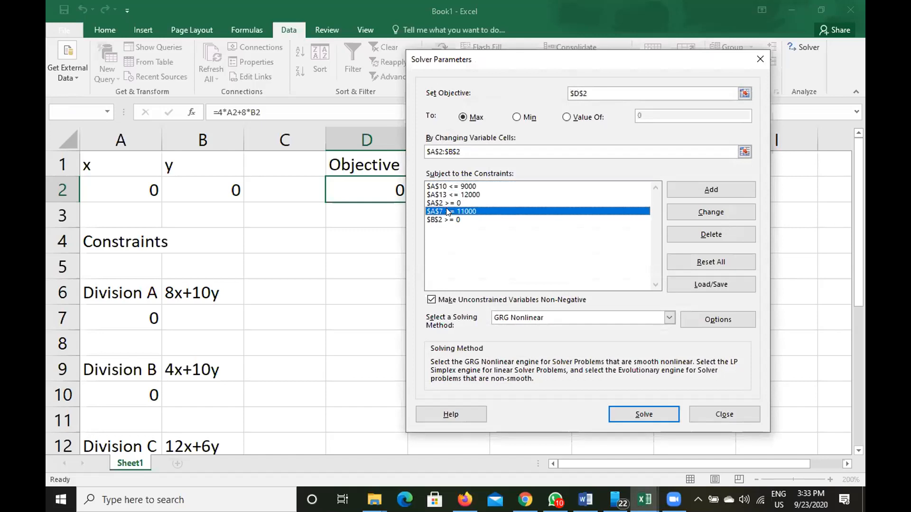
pyautogui.click(454, 202)
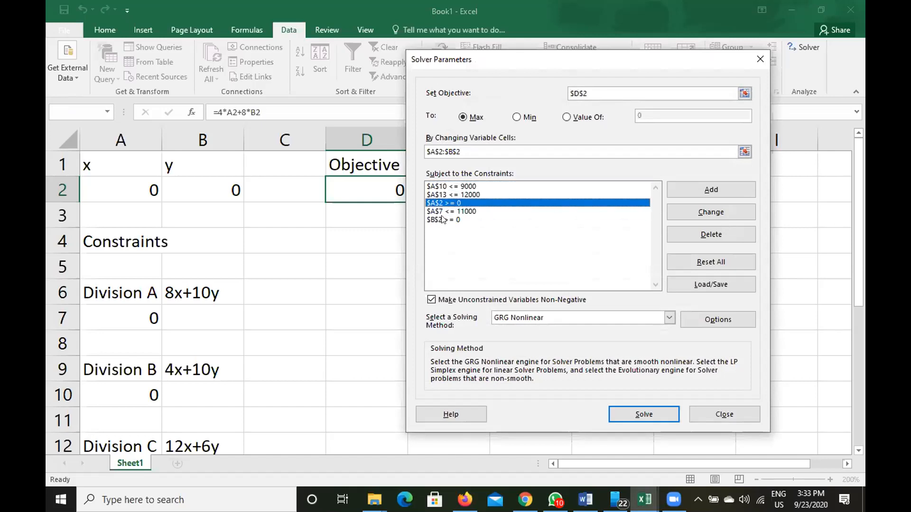
pyautogui.click(440, 217)
pyautogui.click(463, 187)
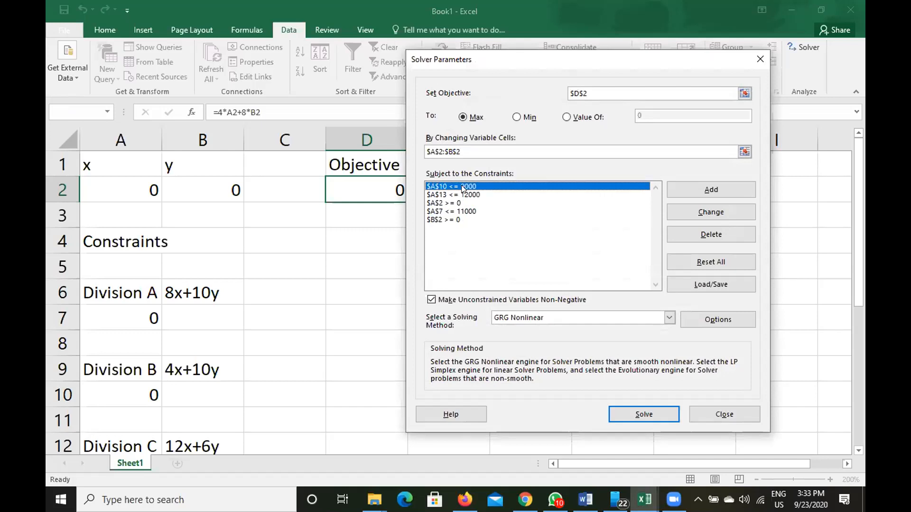
pyautogui.press('Down')
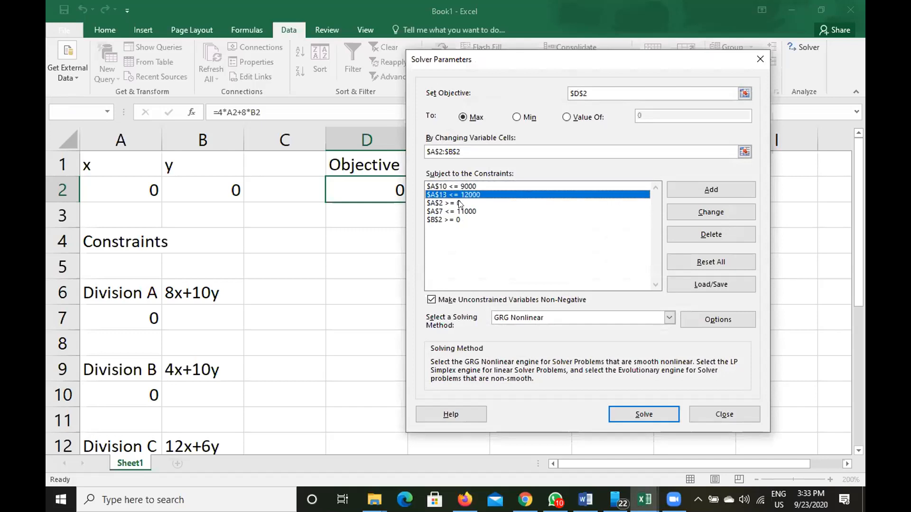
pyautogui.click(459, 204)
pyautogui.click(456, 210)
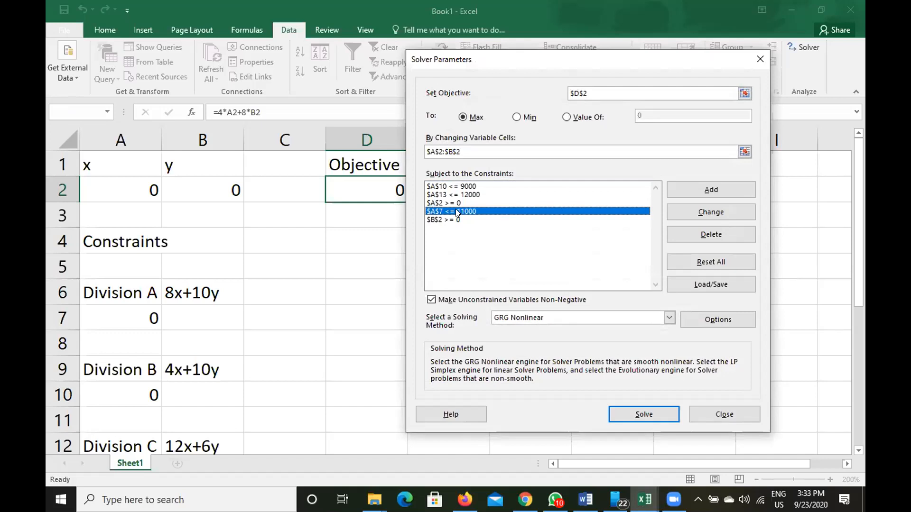
pyautogui.click(452, 202)
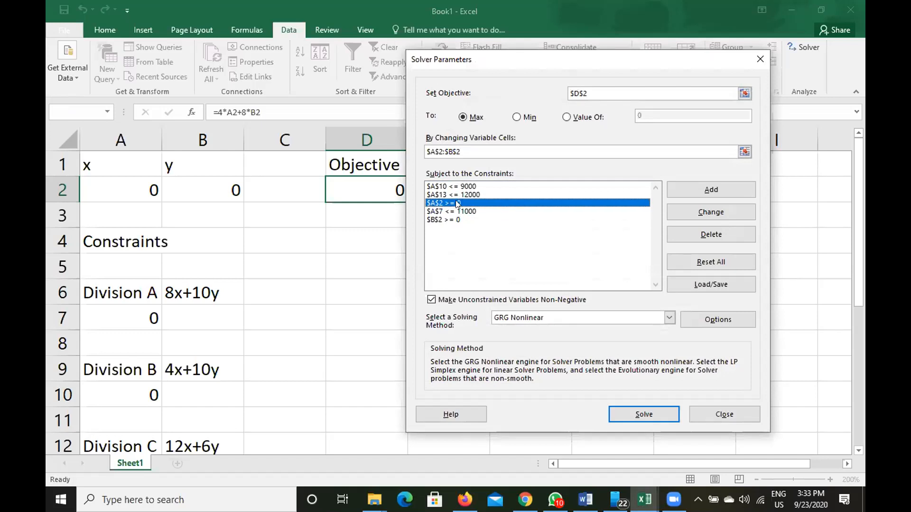
pyautogui.click(446, 220)
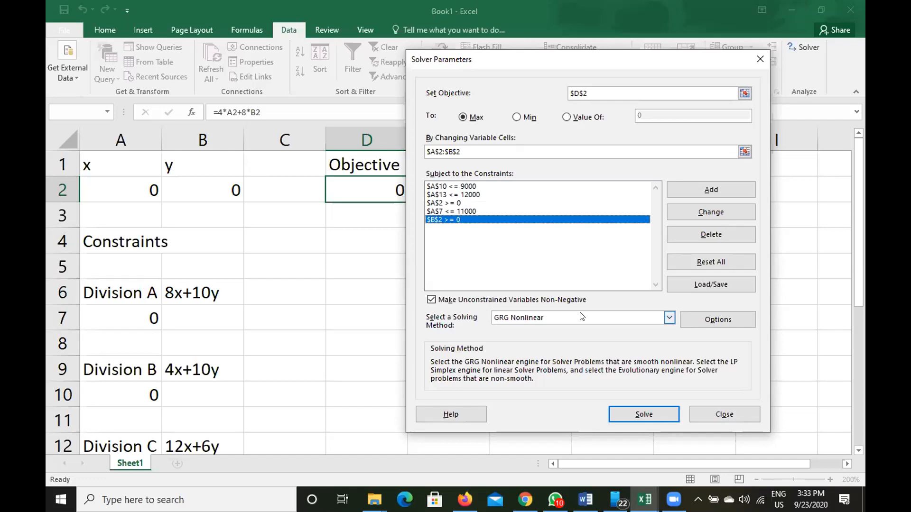
# Step: Set the solving method to Simplex LP and solve the model
pyautogui.click(668, 318)
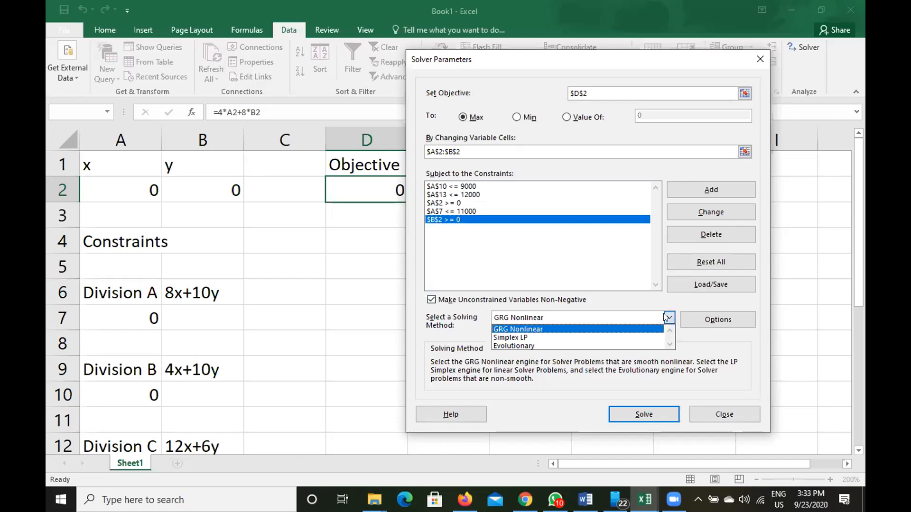
pyautogui.click(565, 337)
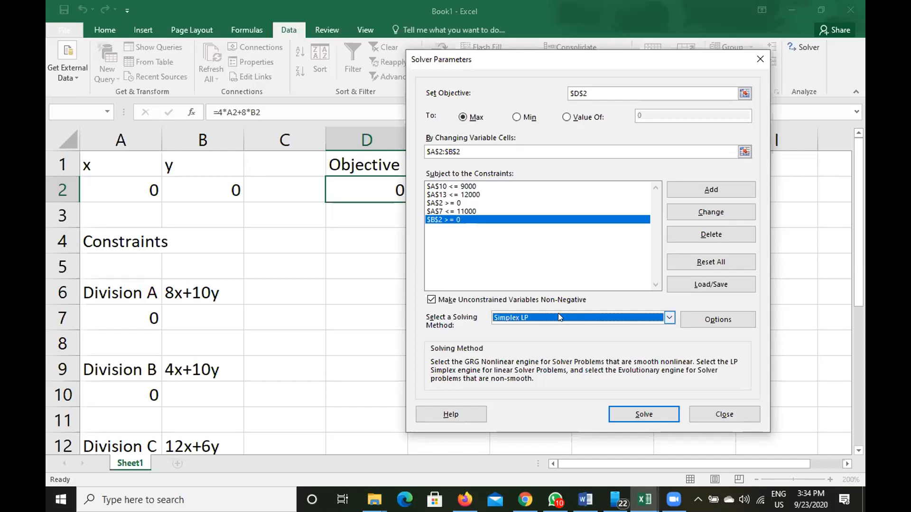
pyautogui.click(632, 414)
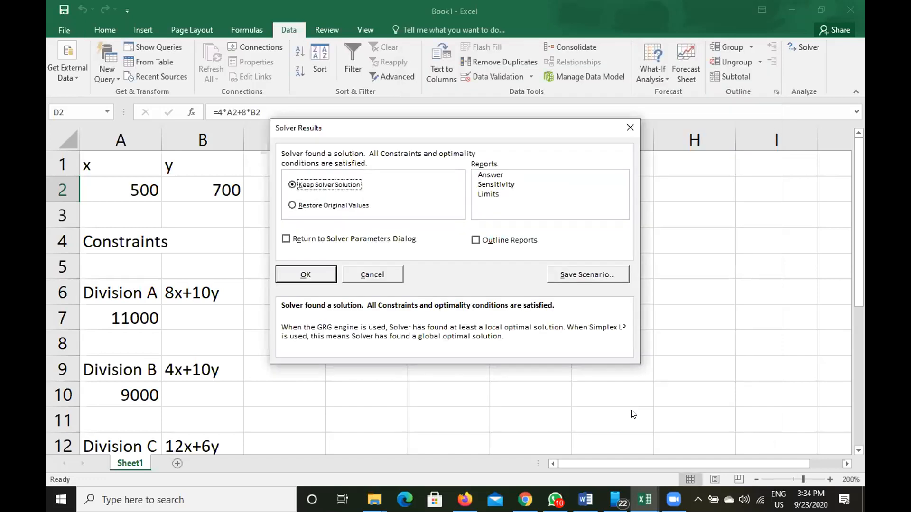
# Step: Keep the Solver solution and generate the Answer, Sensitivity and Limits reports
pyautogui.click(490, 174)
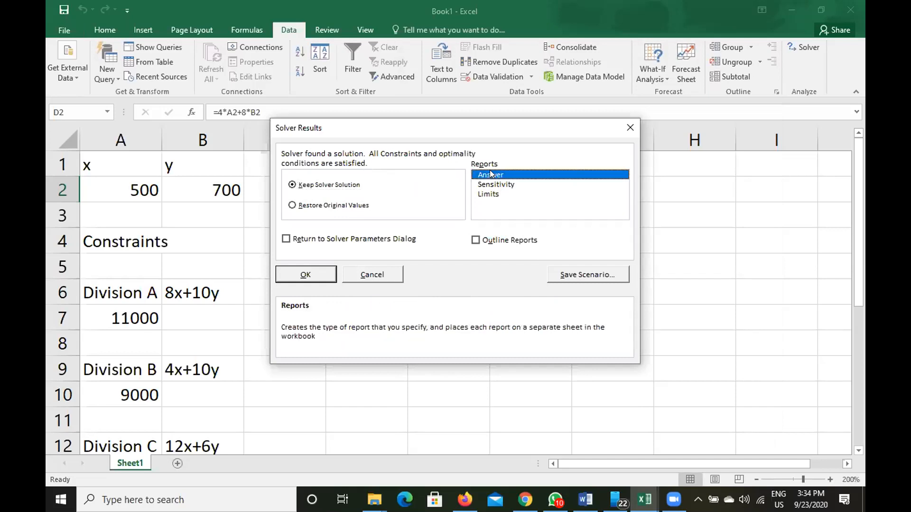
pyautogui.click(486, 183)
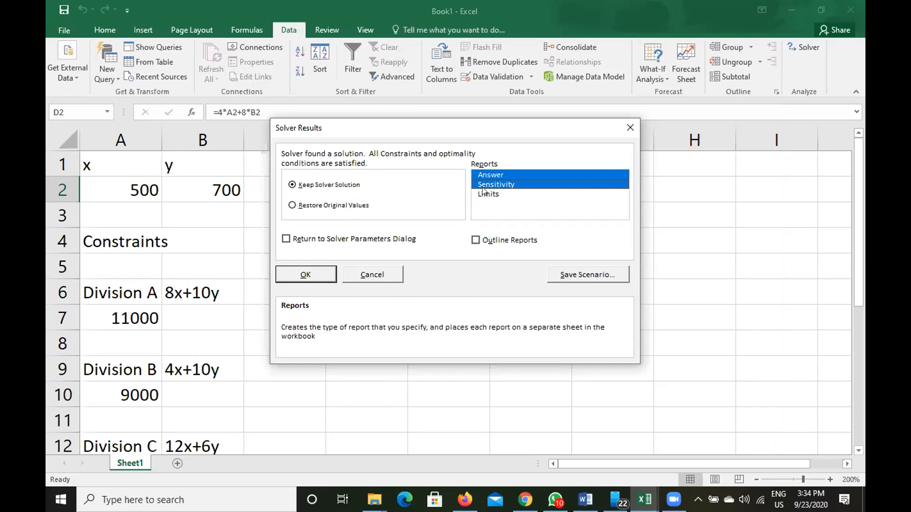
pyautogui.click(483, 188)
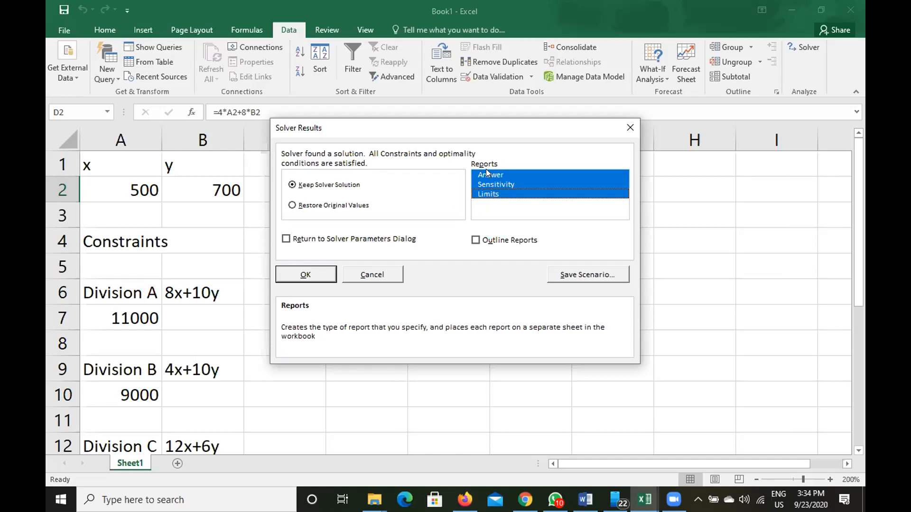
pyautogui.click(305, 275)
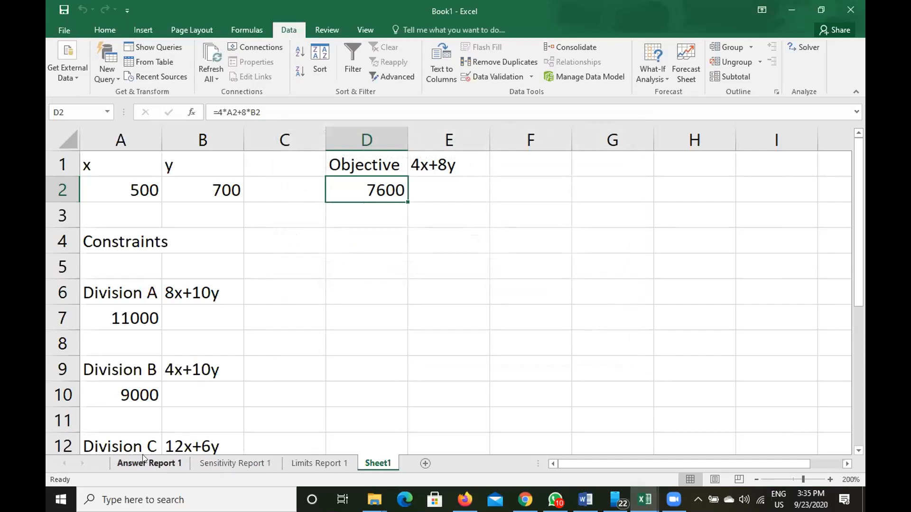
# Step: Open the Answer report and examine its tables, focusing on the objective cell's name and final value
pyautogui.click(159, 461)
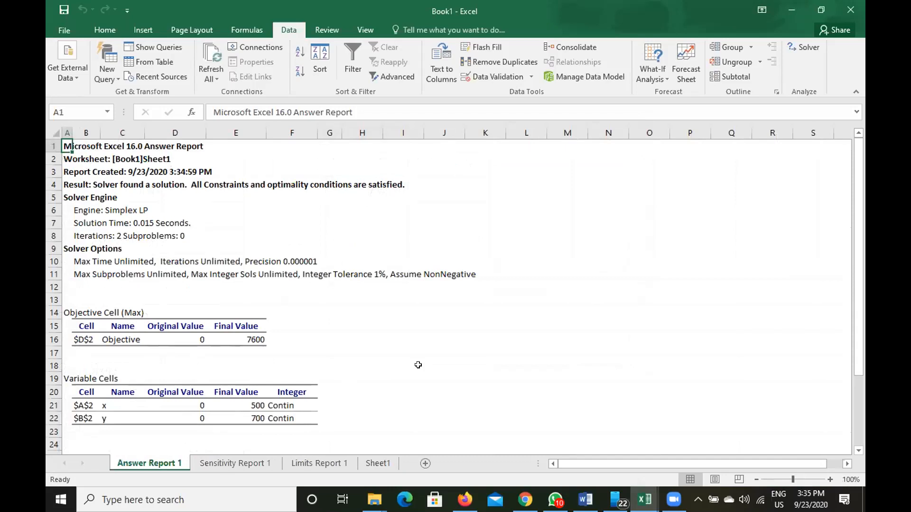
pyautogui.scroll(-4, 418, 365)
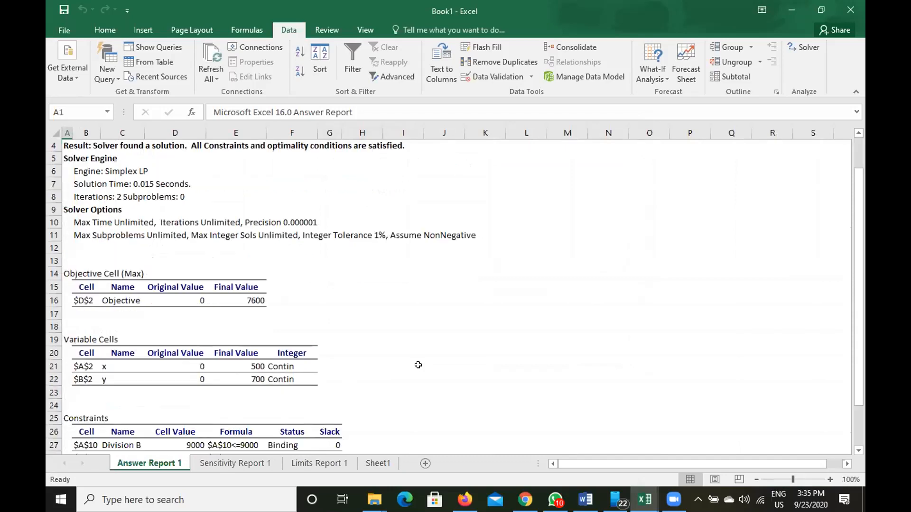
pyautogui.scroll(1, 418, 365)
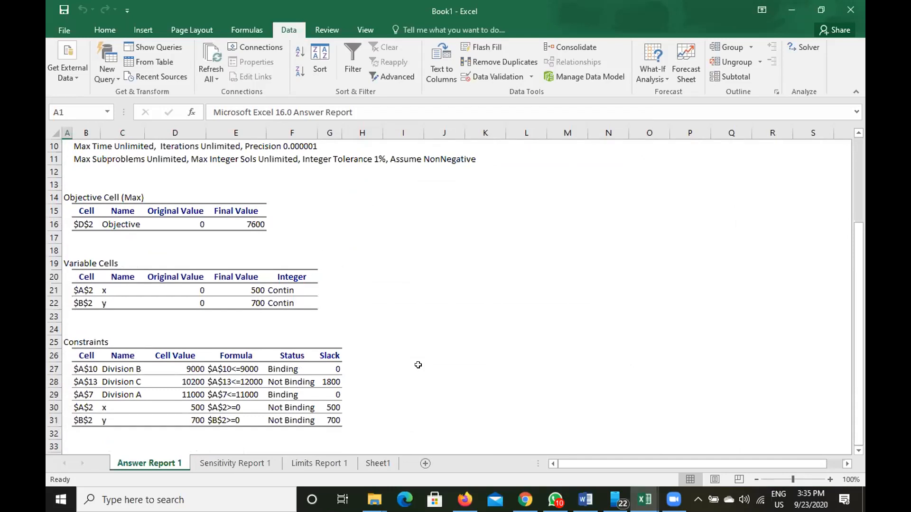
pyautogui.click(248, 223)
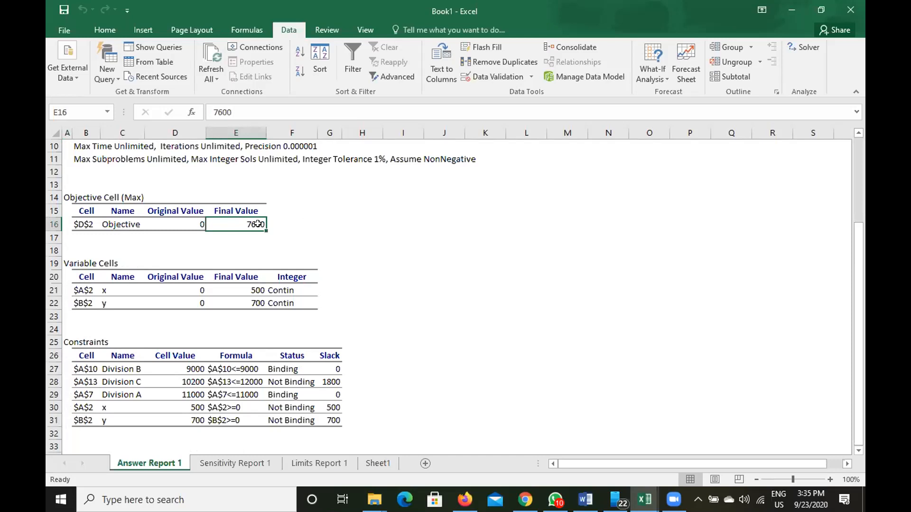
pyautogui.click(117, 223)
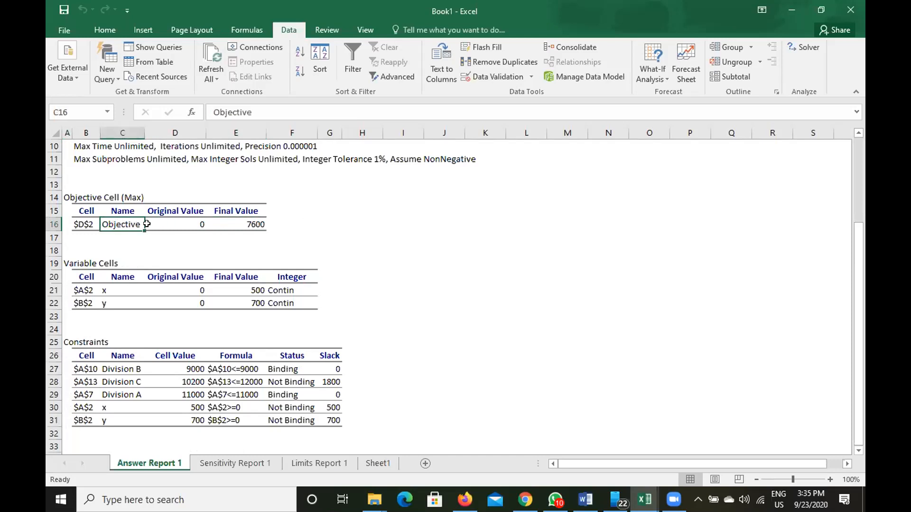
pyautogui.click(256, 224)
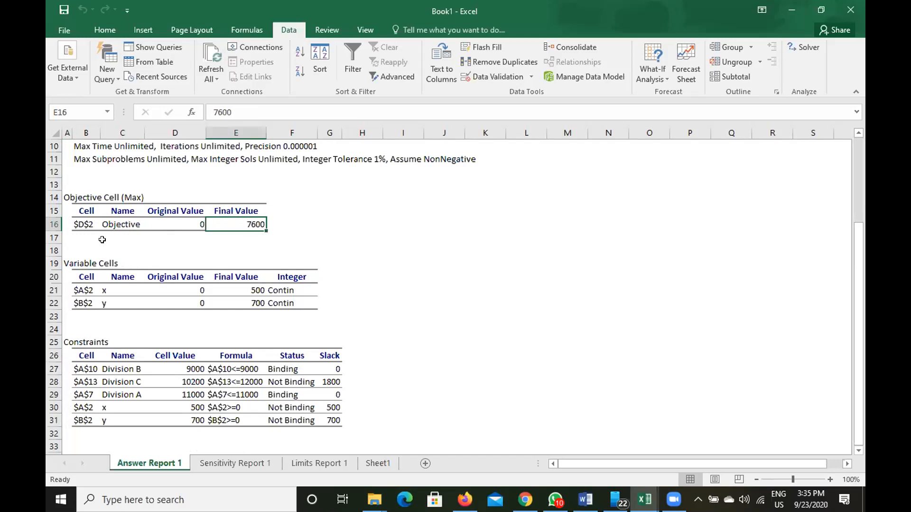
pyautogui.click(101, 223)
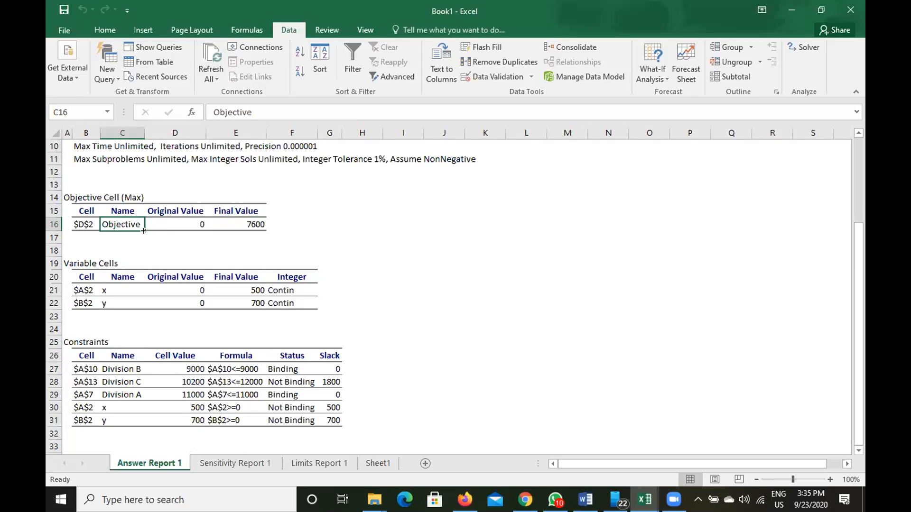
# Step: Check the objective function in the Word handout, then compare it with the objective's final value in the Excel Answer report
pyautogui.click(586, 500)
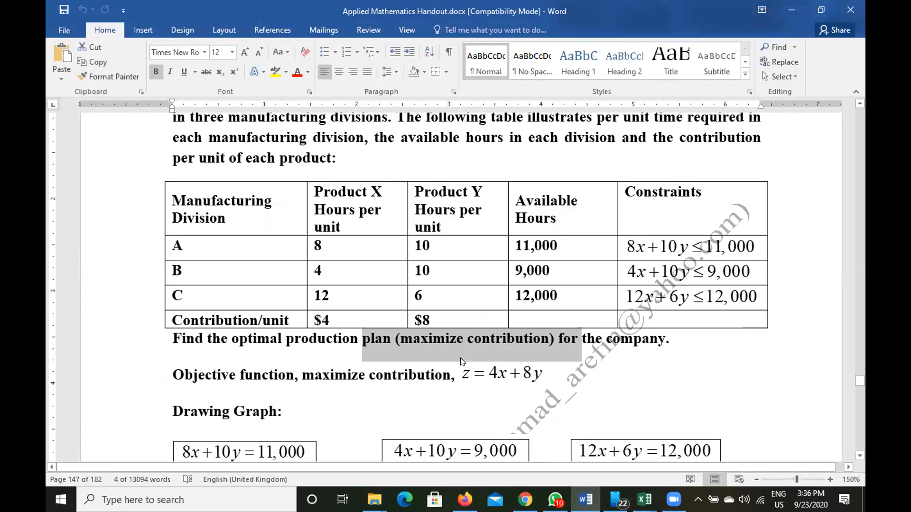
pyautogui.moveTo(644, 500)
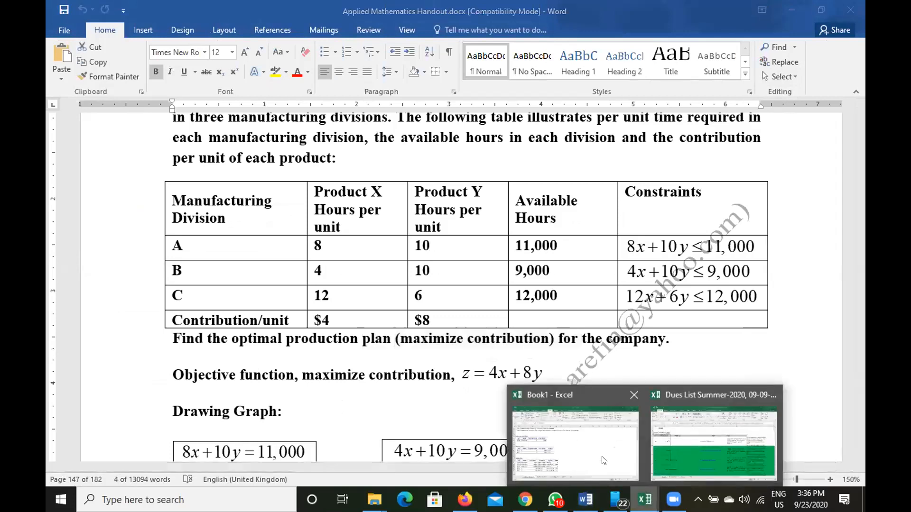
pyautogui.click(582, 439)
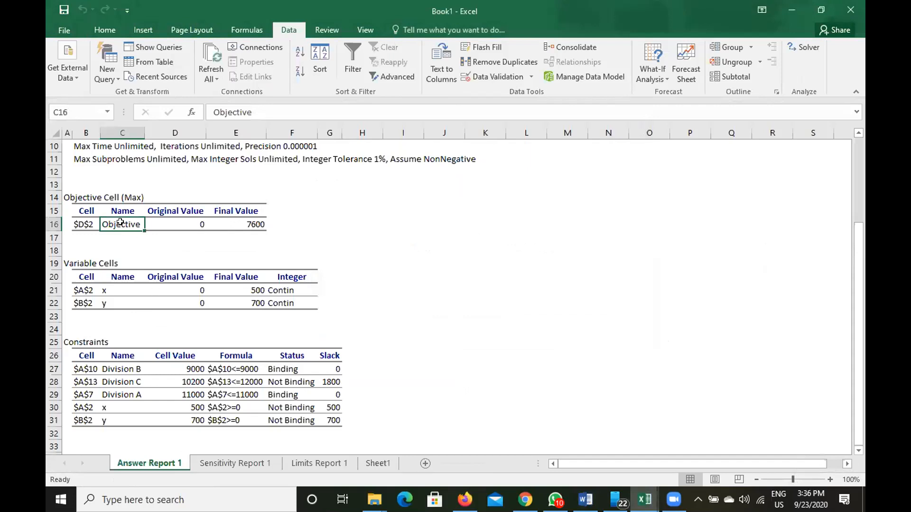
pyautogui.click(256, 221)
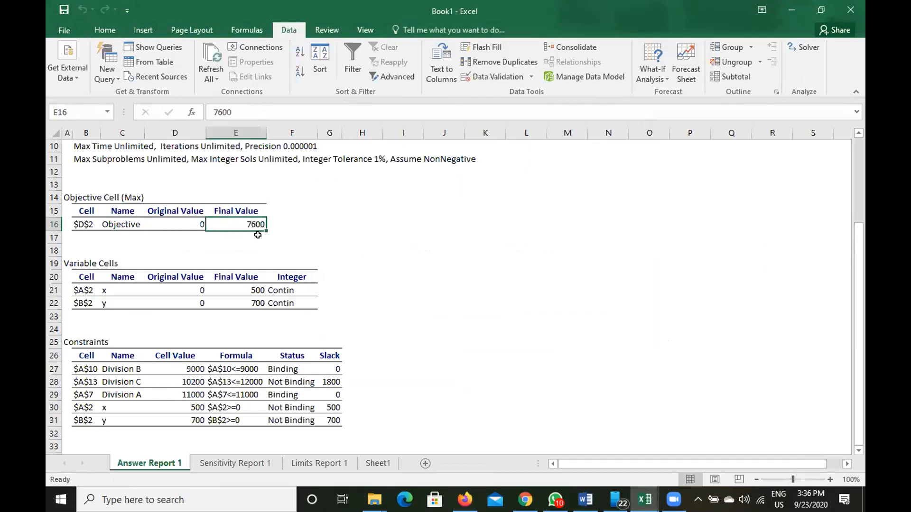
# Step: Examine x's final value in the Answer report's variable cells and reread the steel company question in the Word handout
pyautogui.click(251, 288)
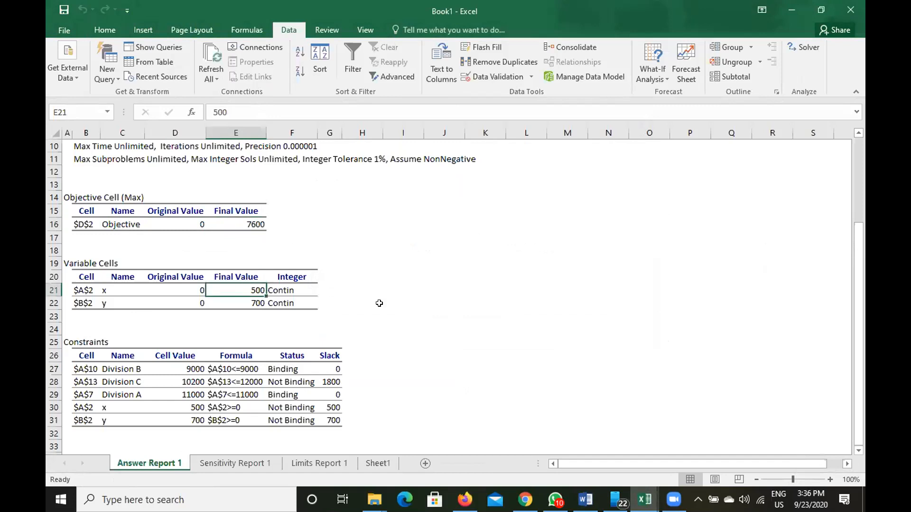
pyautogui.click(105, 291)
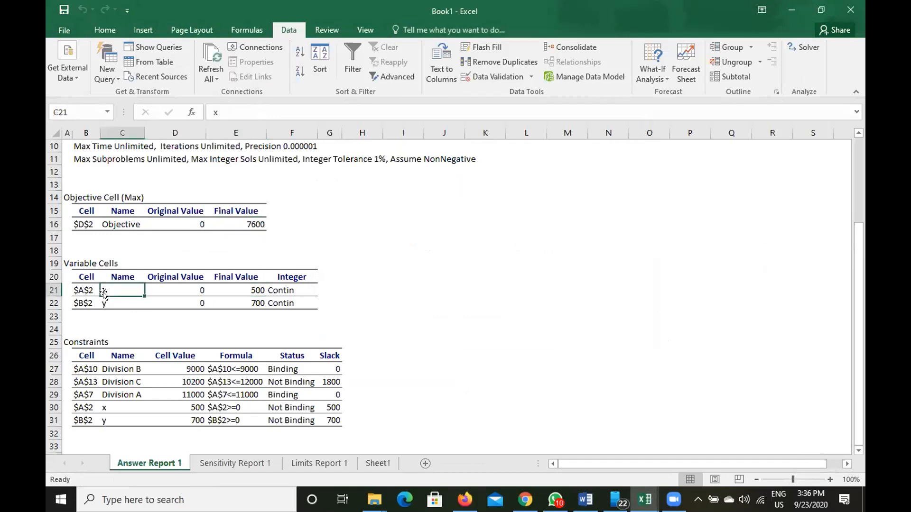
pyautogui.click(257, 289)
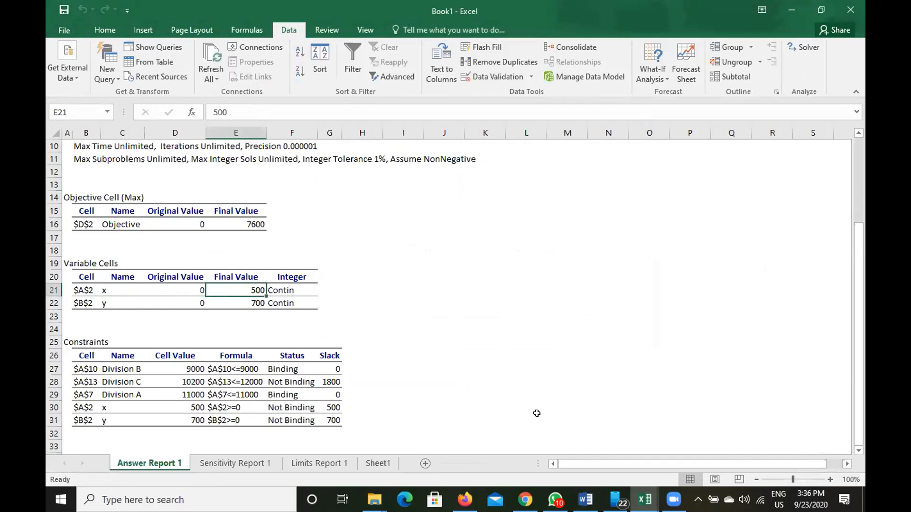
pyautogui.click(585, 499)
pyautogui.scroll(3, 429, 205)
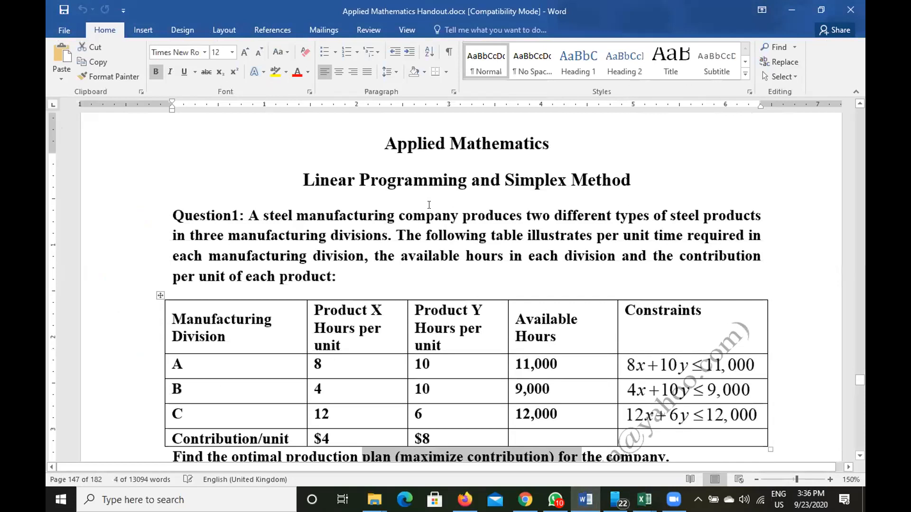
pyautogui.scroll(-1, 380, 274)
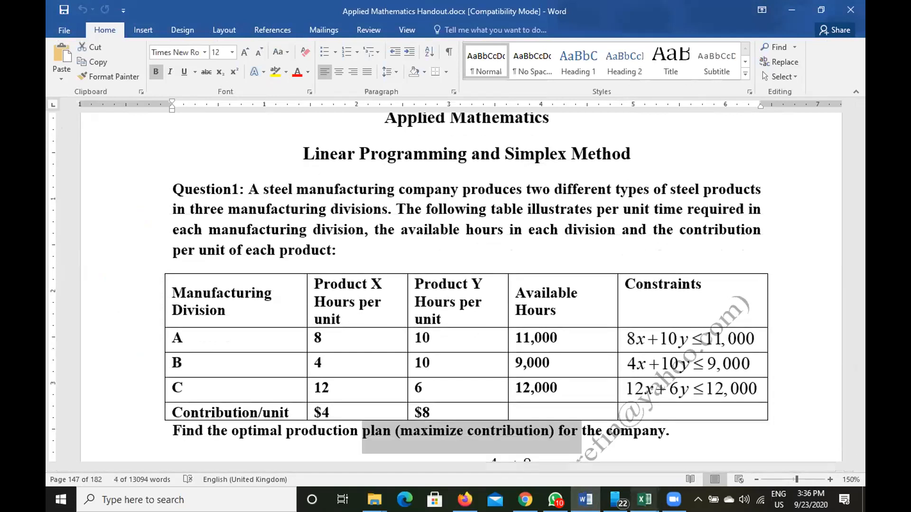
# Step: Switch back to the Excel Answer report and review the final values of x, y and the objective
pyautogui.moveTo(644, 500)
pyautogui.click(575, 445)
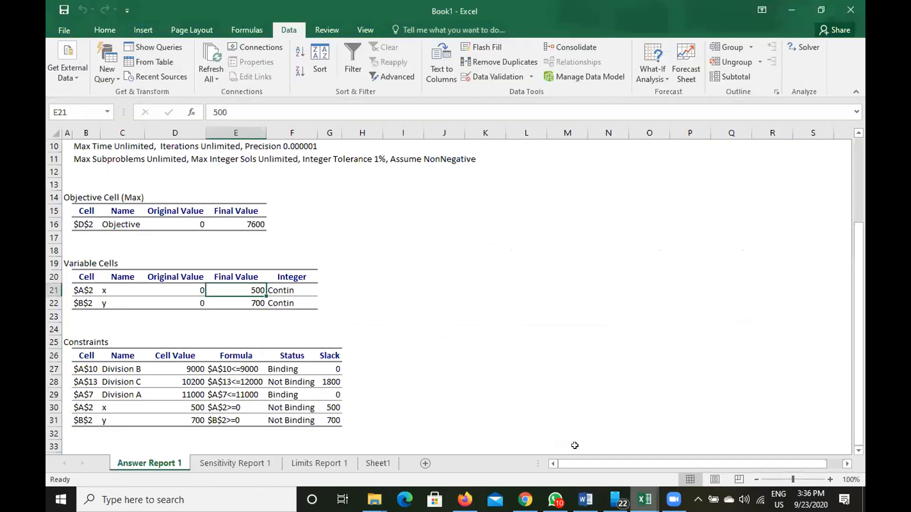
pyautogui.click(248, 301)
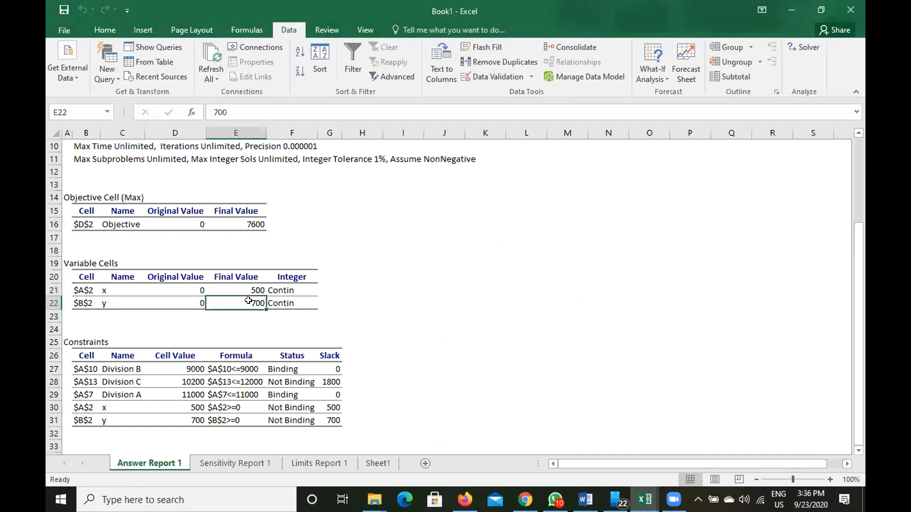
pyautogui.click(254, 222)
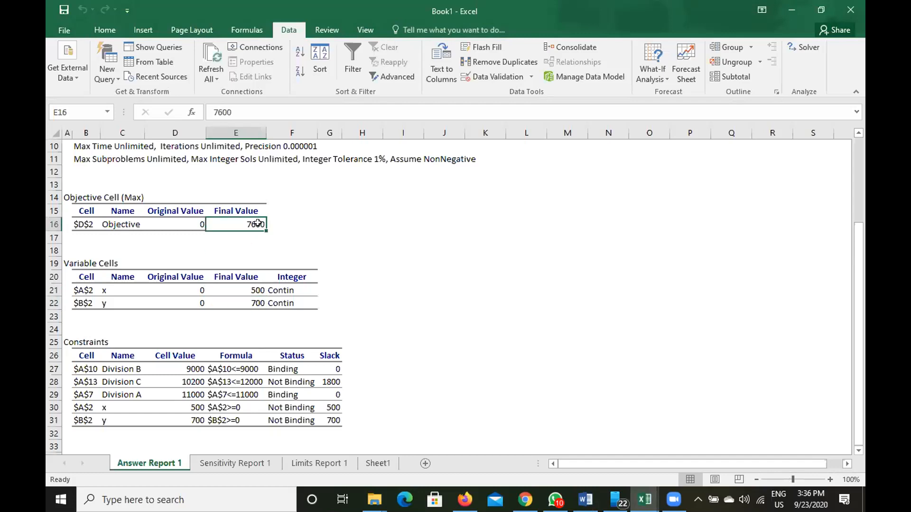
pyautogui.click(245, 287)
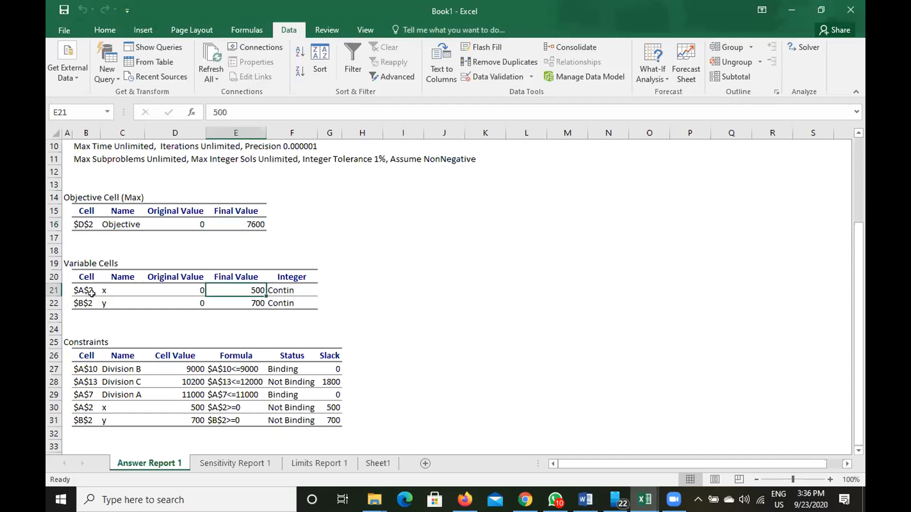
pyautogui.click(244, 301)
pyautogui.click(104, 302)
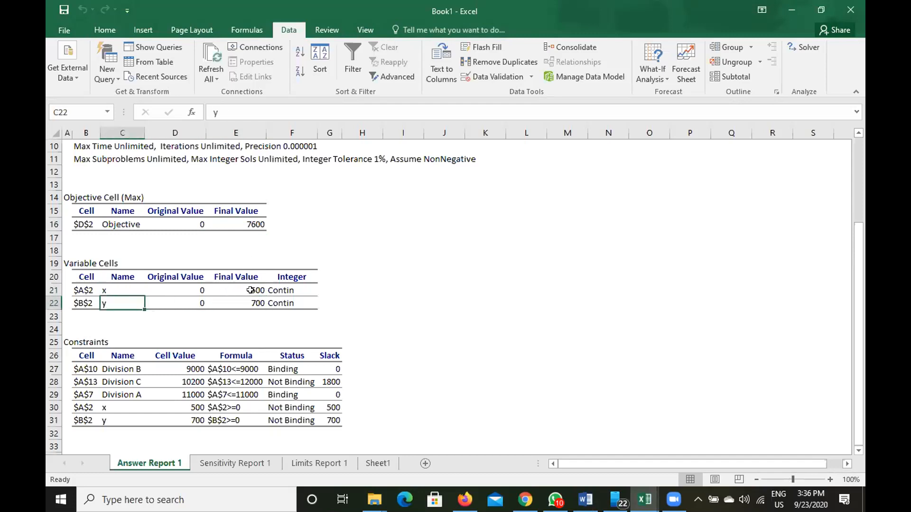
# Step: Examine the Division B constraint's status, slack, formula and cell value in the Answer report's Constraints table
pyautogui.scroll(-1, 337, 332)
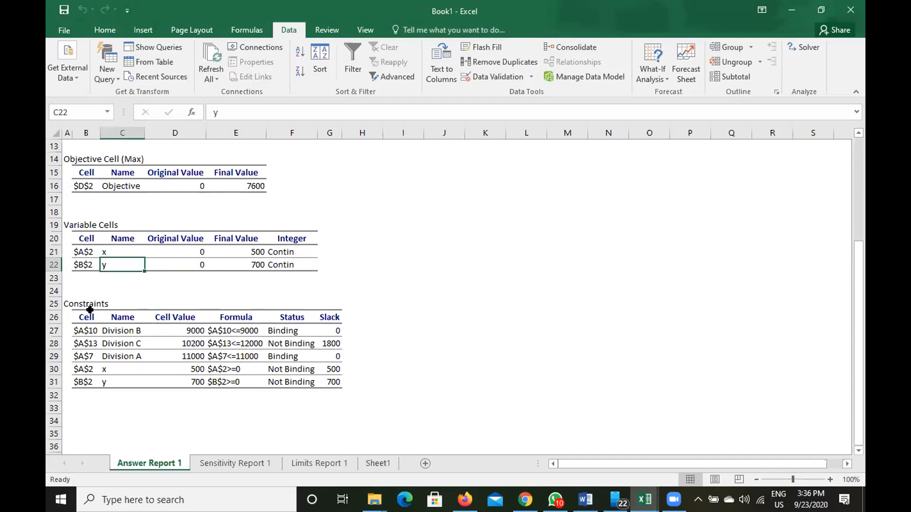
pyautogui.click(123, 332)
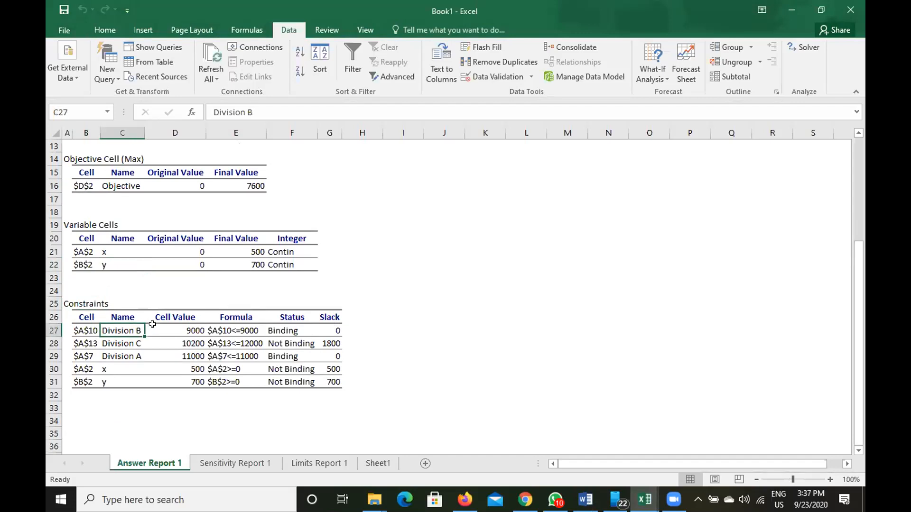
pyautogui.click(286, 332)
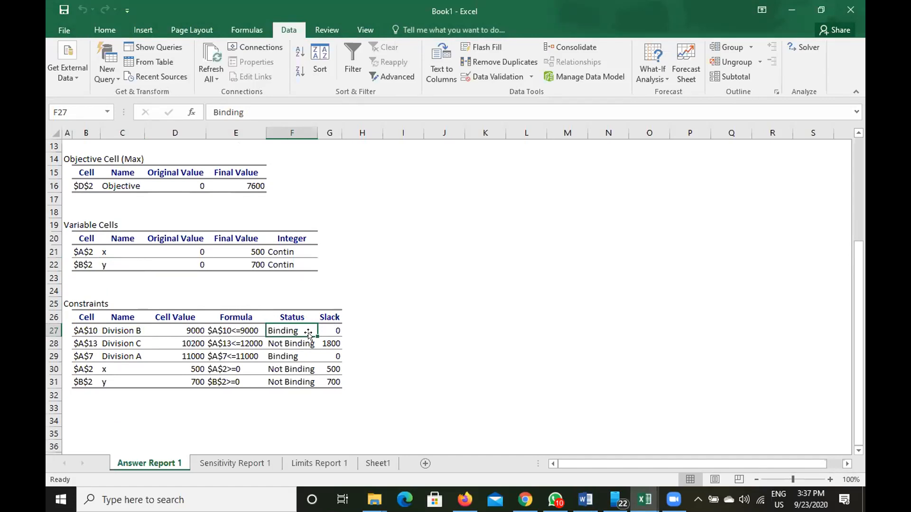
pyautogui.click(331, 330)
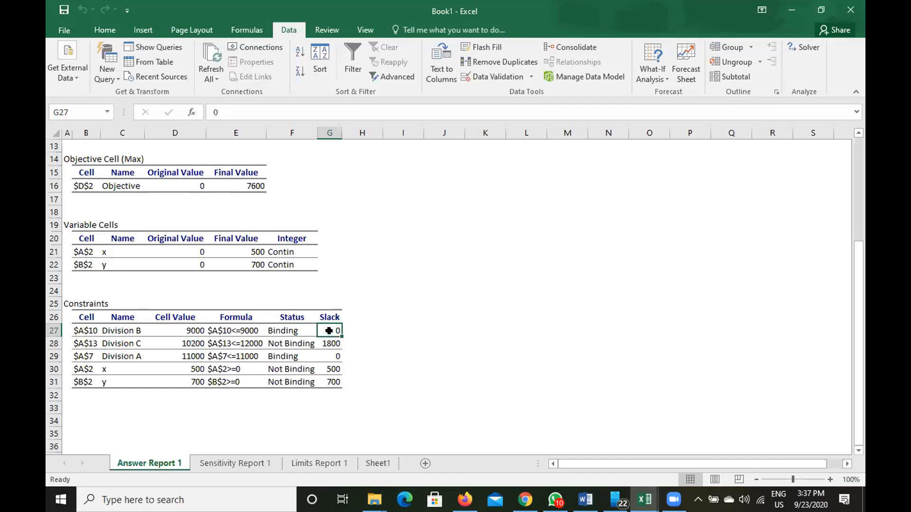
pyautogui.click(251, 331)
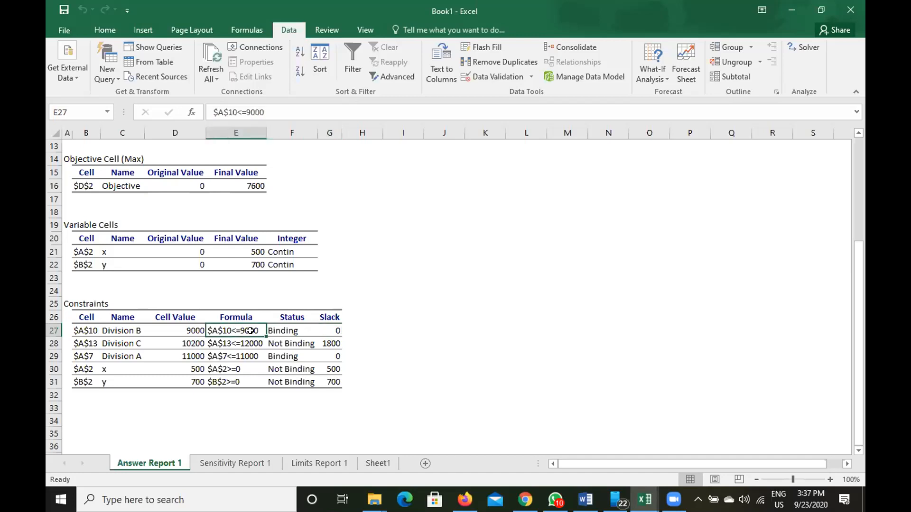
pyautogui.click(183, 327)
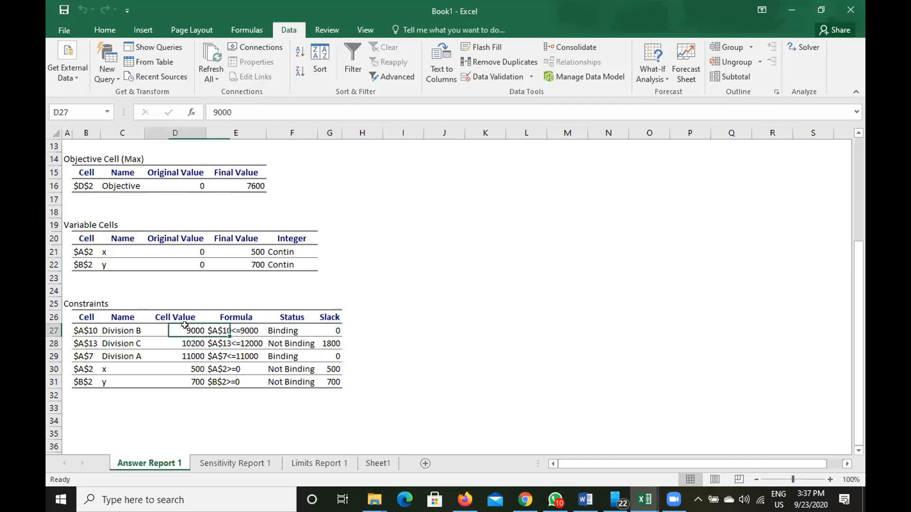
pyautogui.click(246, 328)
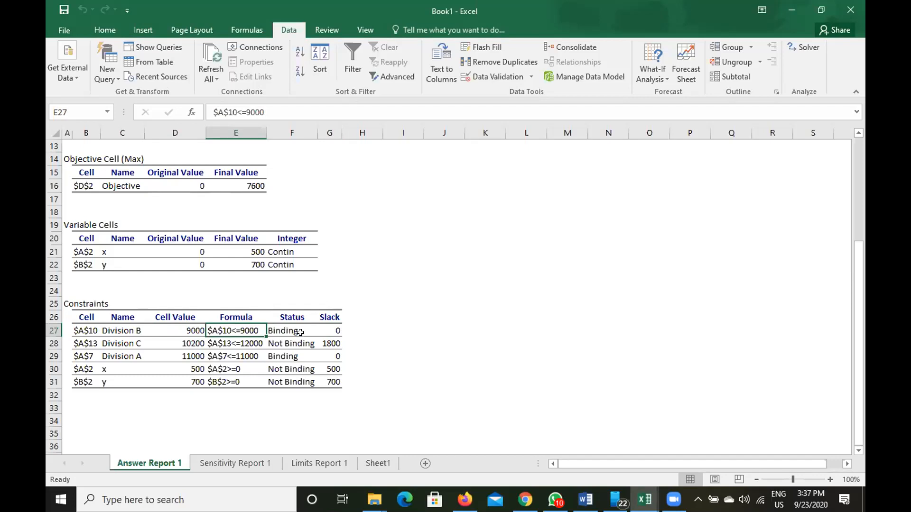
# Step: Compare Division B's slack with the available-hours limit in its constraint formula
pyautogui.click(331, 328)
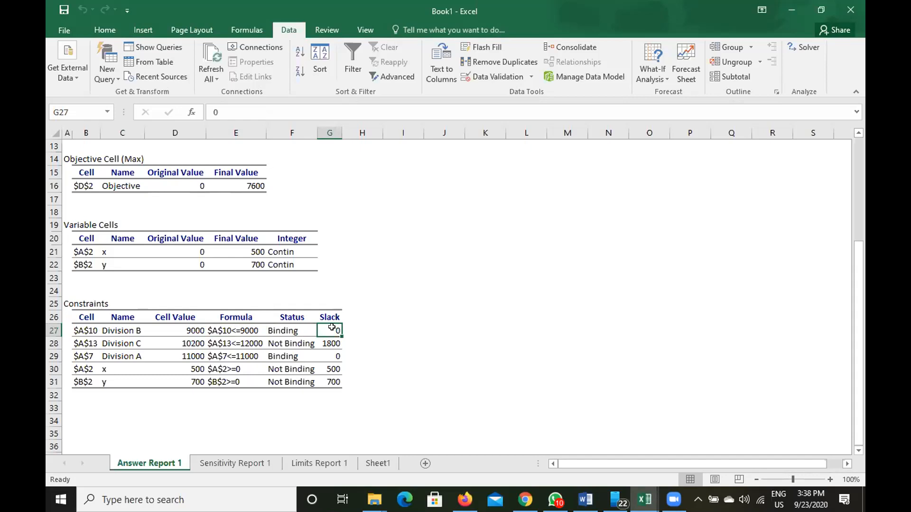
pyautogui.click(248, 327)
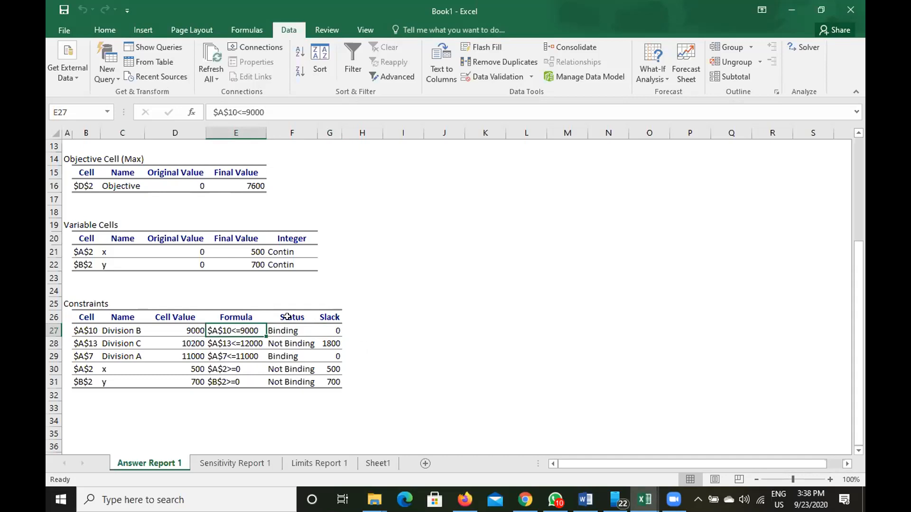
pyautogui.click(328, 326)
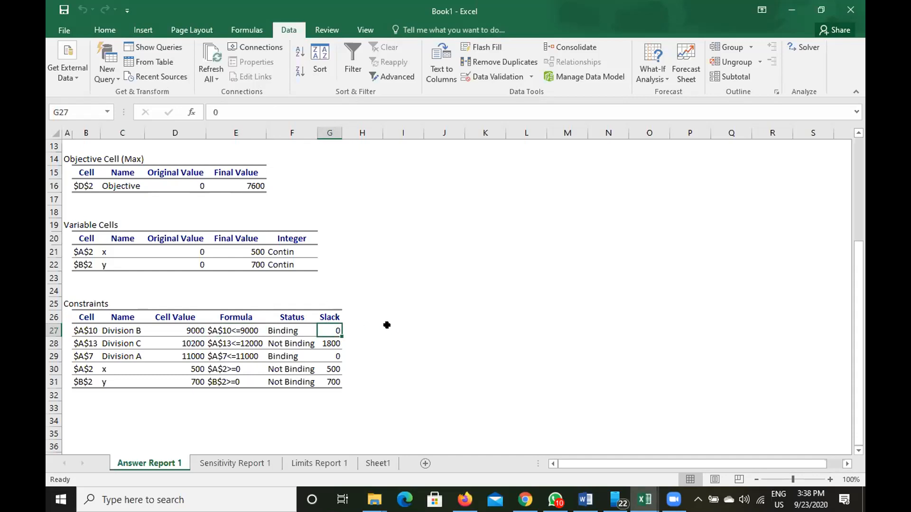
pyautogui.click(246, 327)
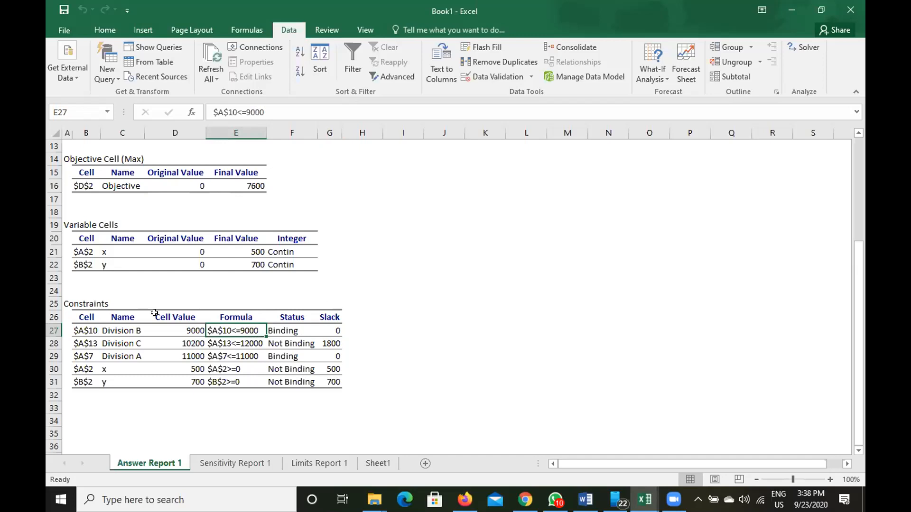
pyautogui.click(126, 328)
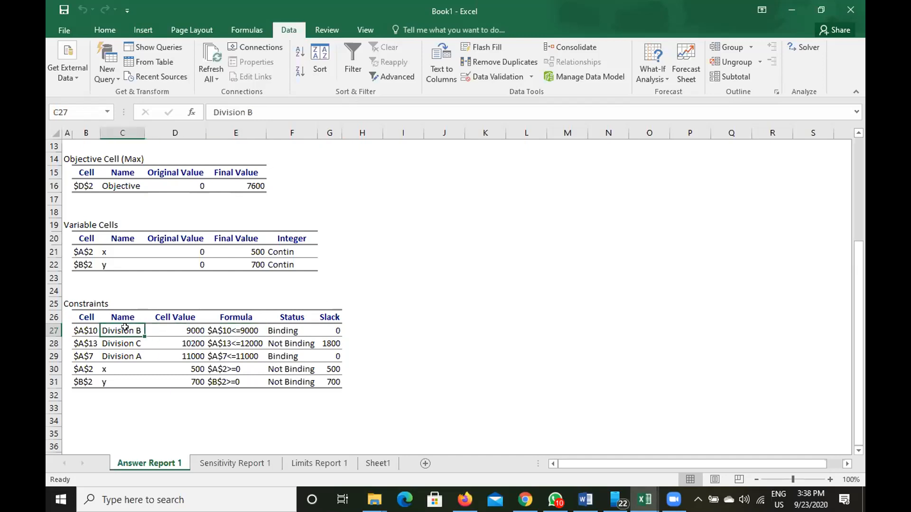
pyautogui.click(331, 331)
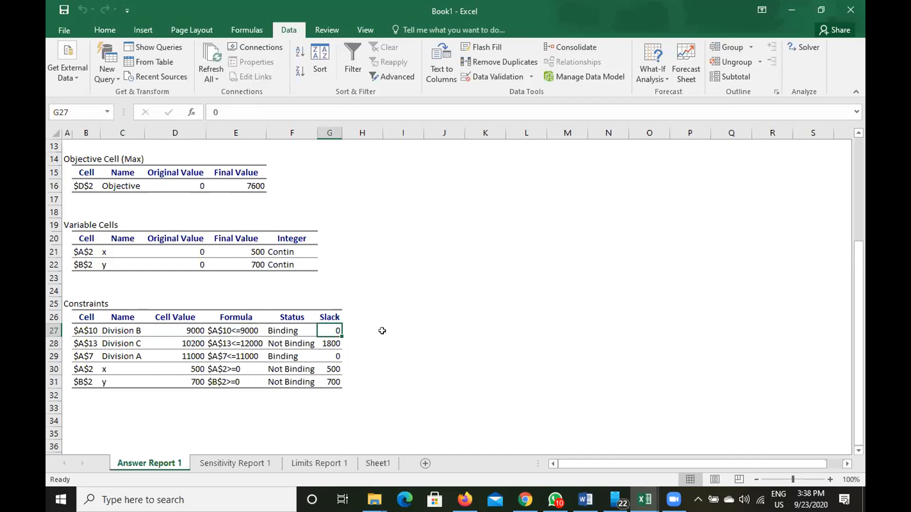
pyautogui.click(253, 326)
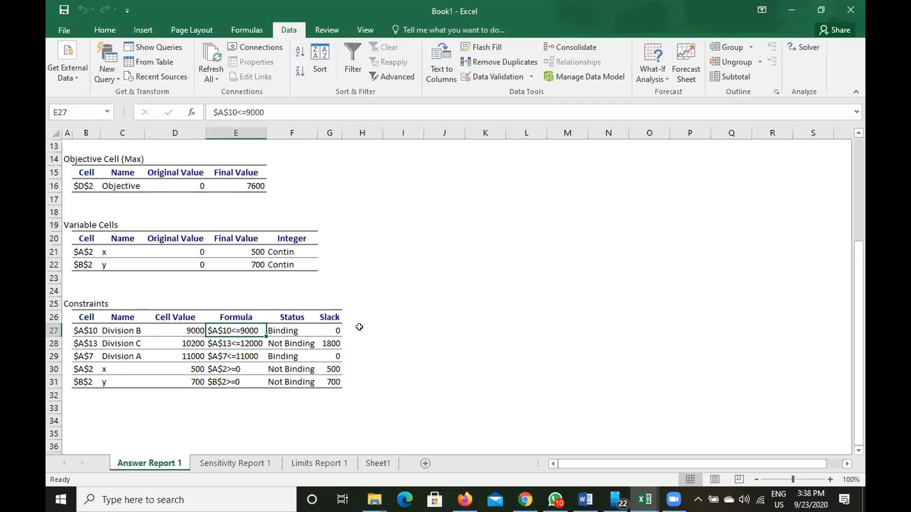
# Step: Examine the Division C constraint's formula, status and slack in the Constraints table
pyautogui.click(253, 344)
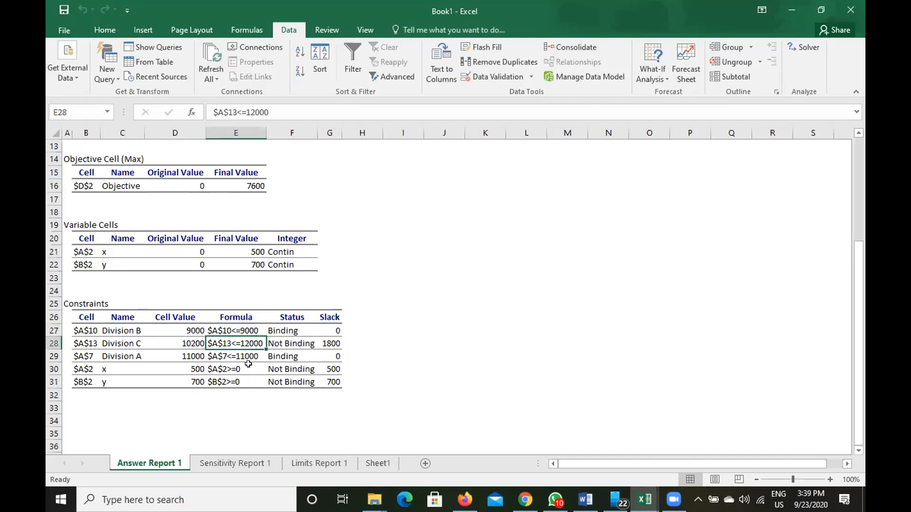
pyautogui.click(294, 342)
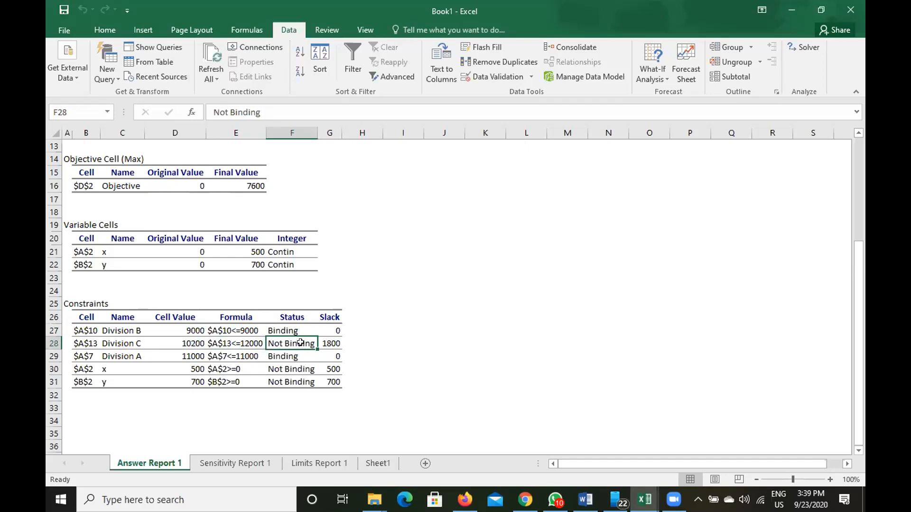
pyautogui.click(327, 343)
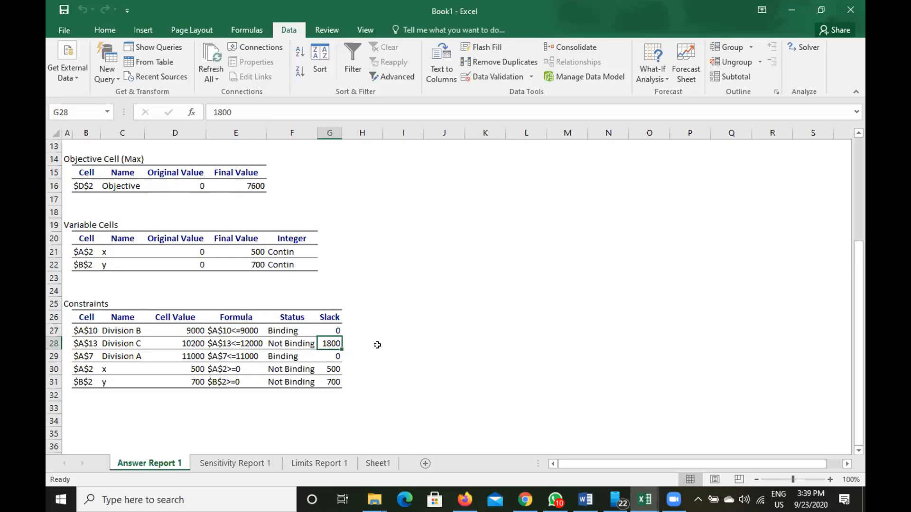
pyautogui.click(117, 343)
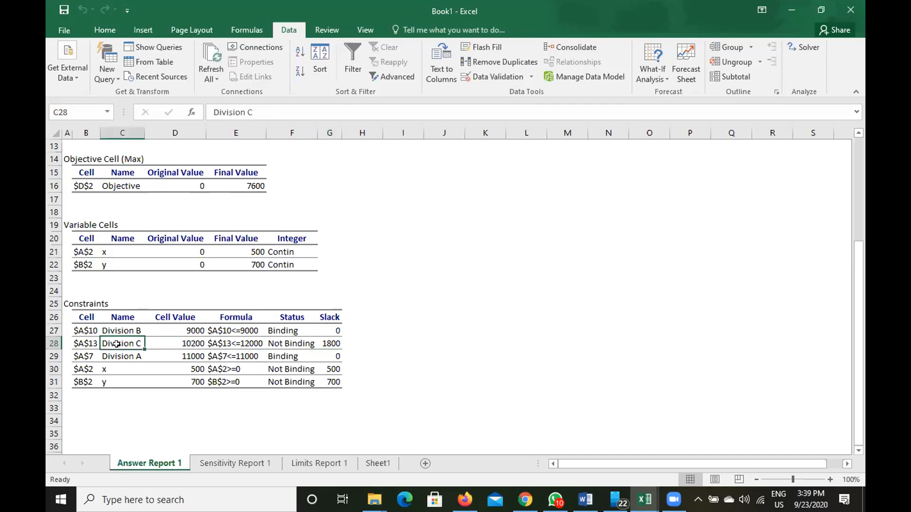
pyautogui.click(330, 342)
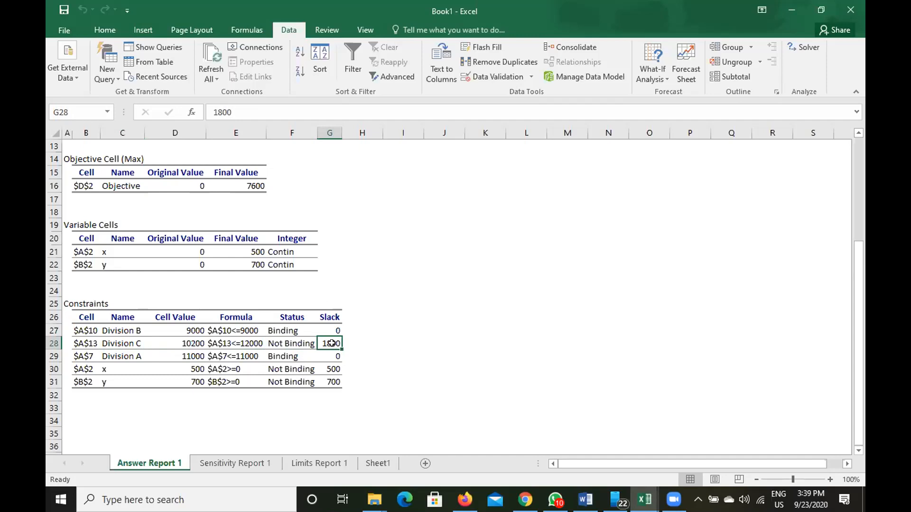
pyautogui.click(147, 343)
pyautogui.click(122, 343)
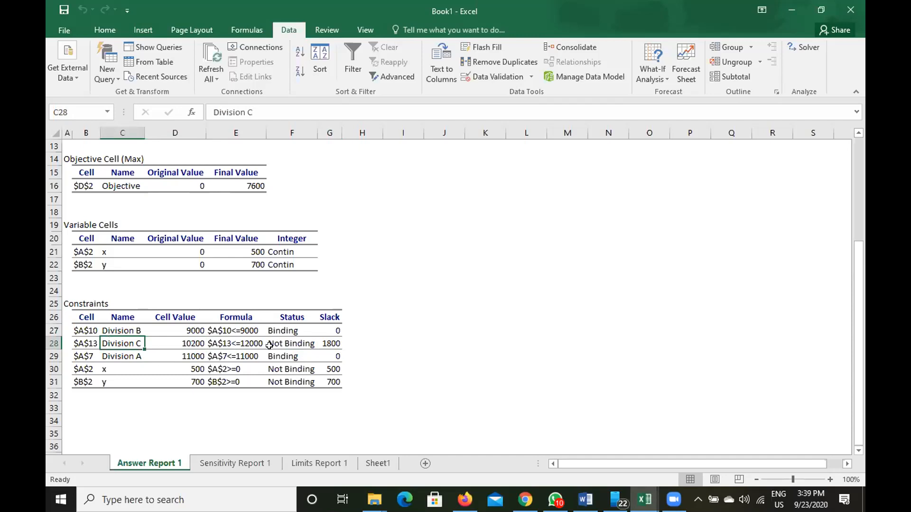
# Step: Compare Division B's constraint status with Division C's slack
pyautogui.click(296, 332)
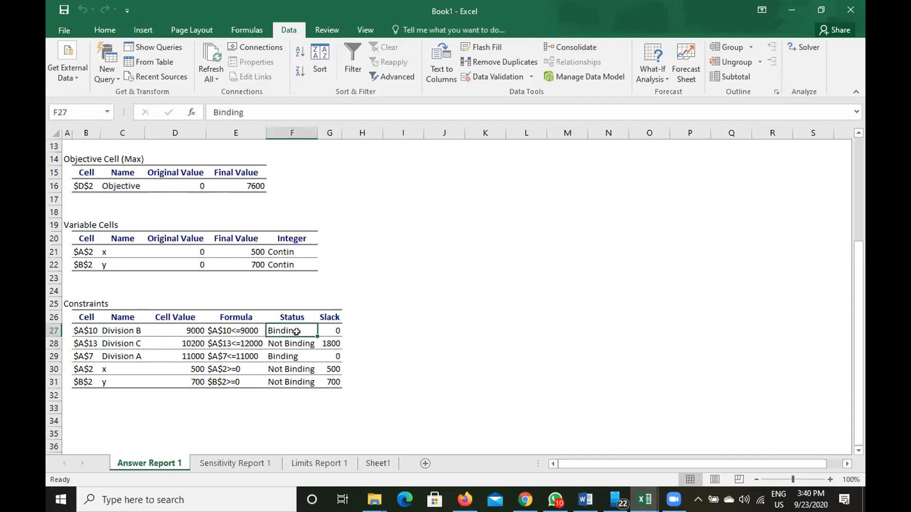
pyautogui.click(328, 345)
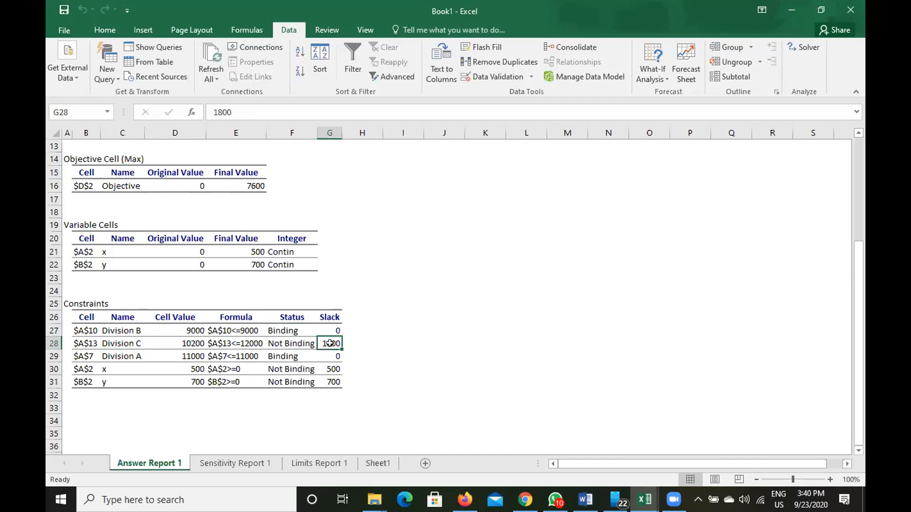
pyautogui.click(306, 327)
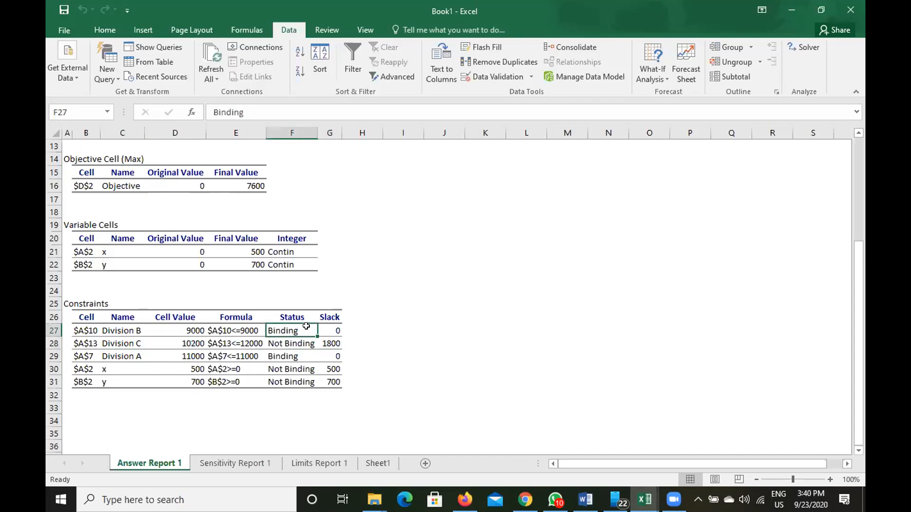
pyautogui.click(323, 346)
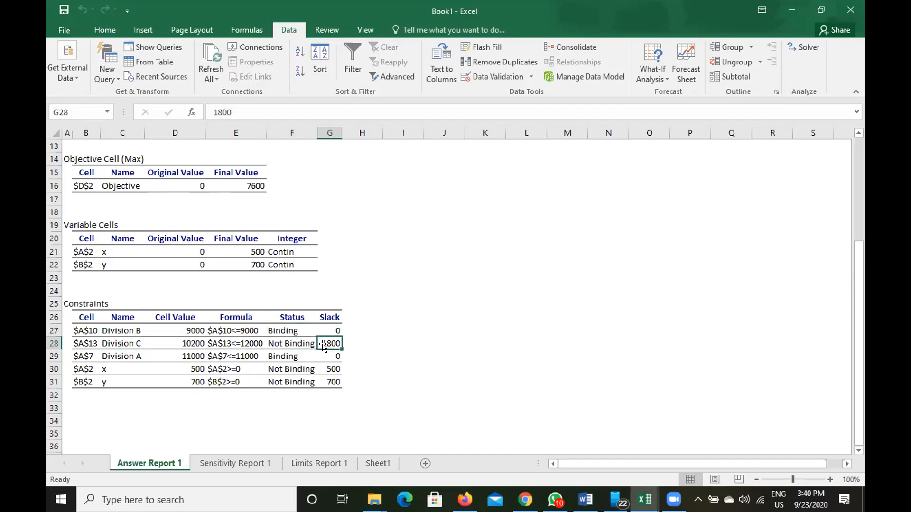
pyautogui.click(296, 331)
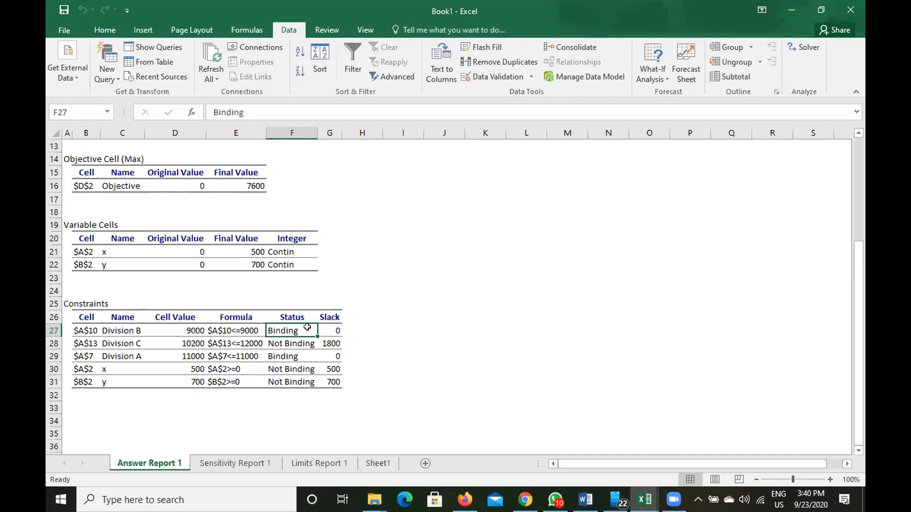
pyautogui.click(328, 343)
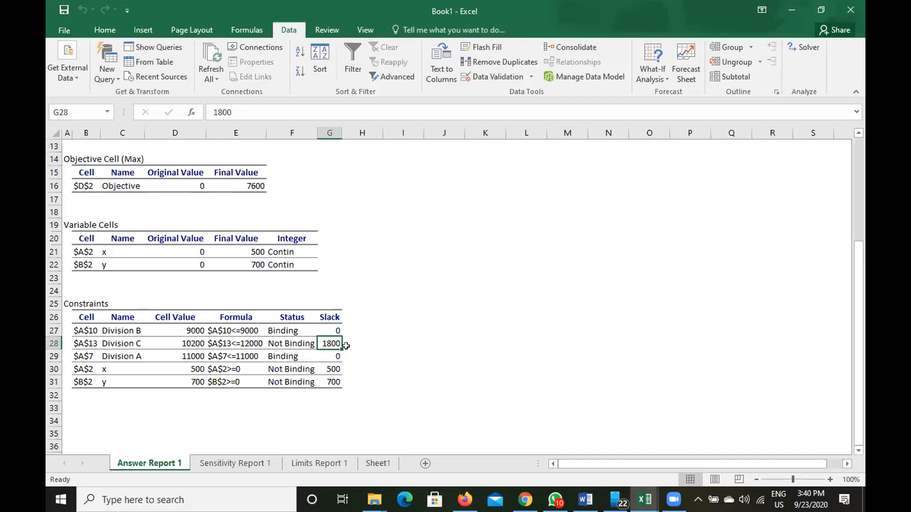
# Step: Examine the Division A constraint's slack, status and formula in the Constraints table
pyautogui.click(328, 355)
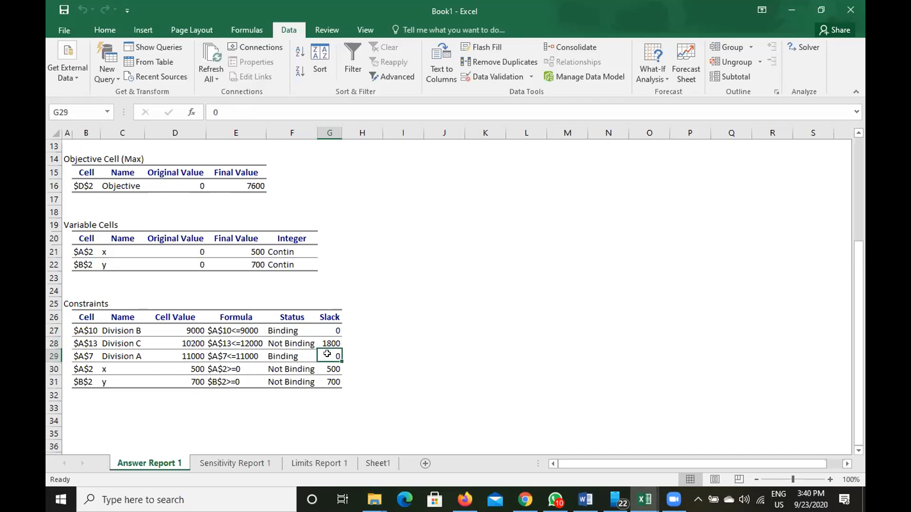
pyautogui.click(135, 355)
pyautogui.click(285, 353)
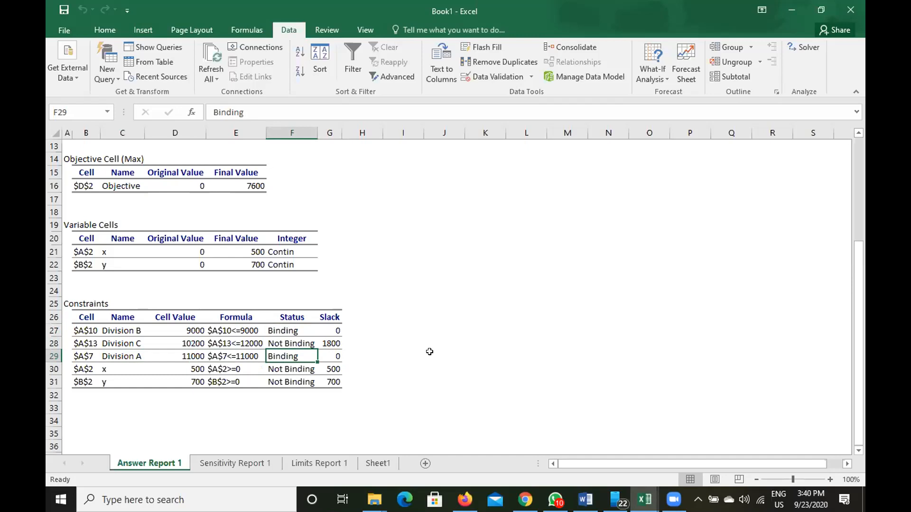
pyautogui.click(244, 357)
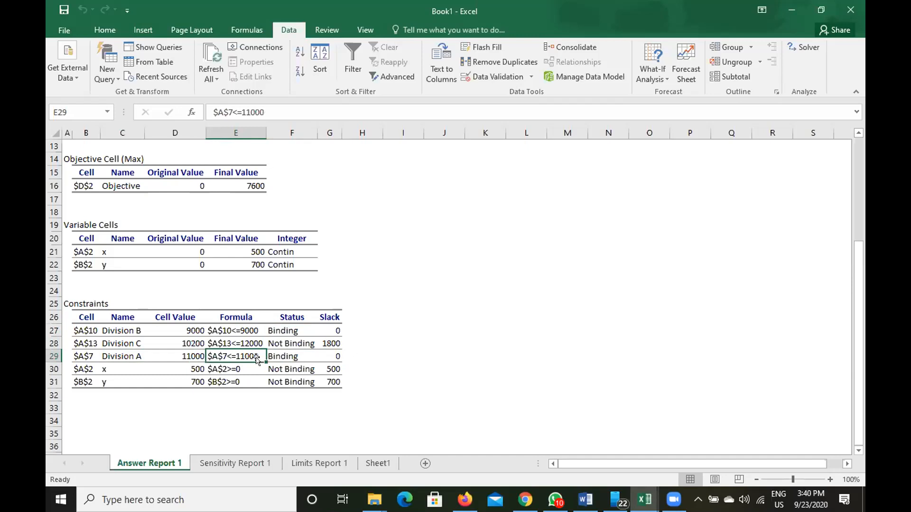
# Step: Examine the slack values of the three division constraints and the x and y non-negativity constraints in Answer Report 1
pyautogui.click(332, 355)
pyautogui.click(330, 342)
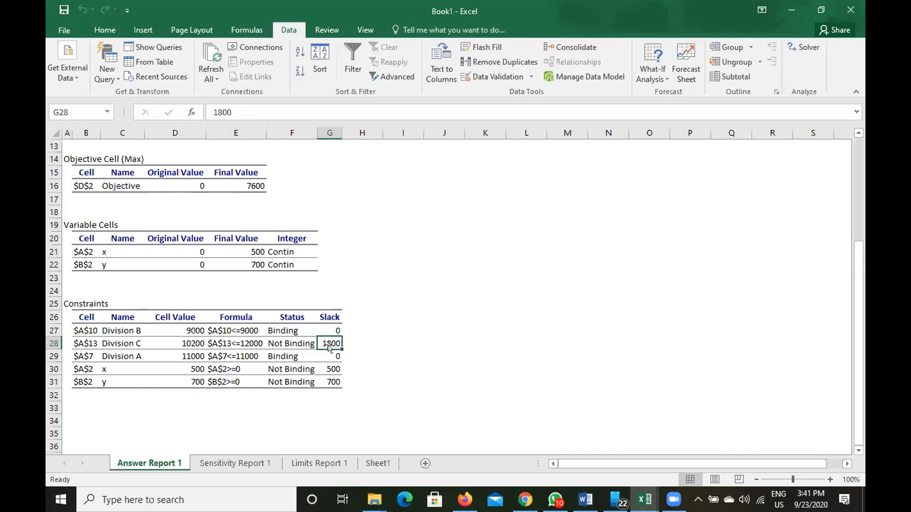
pyautogui.click(331, 355)
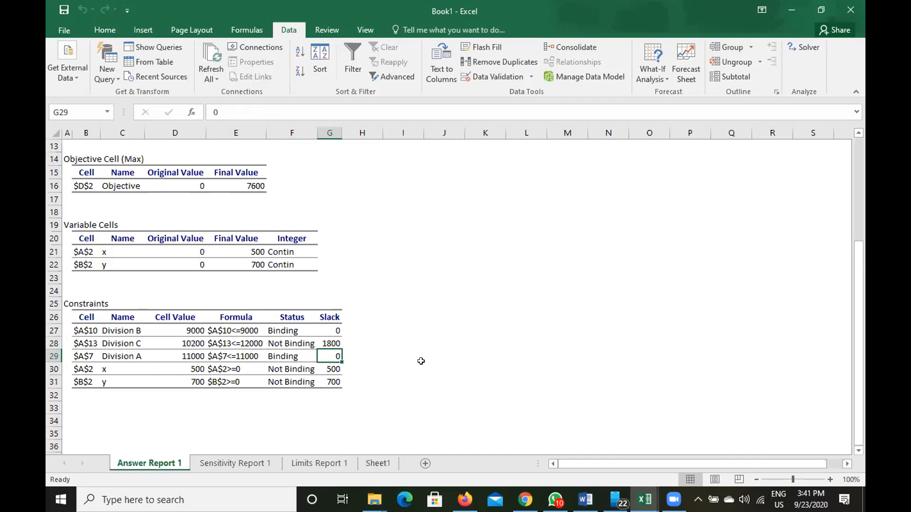
pyautogui.click(334, 369)
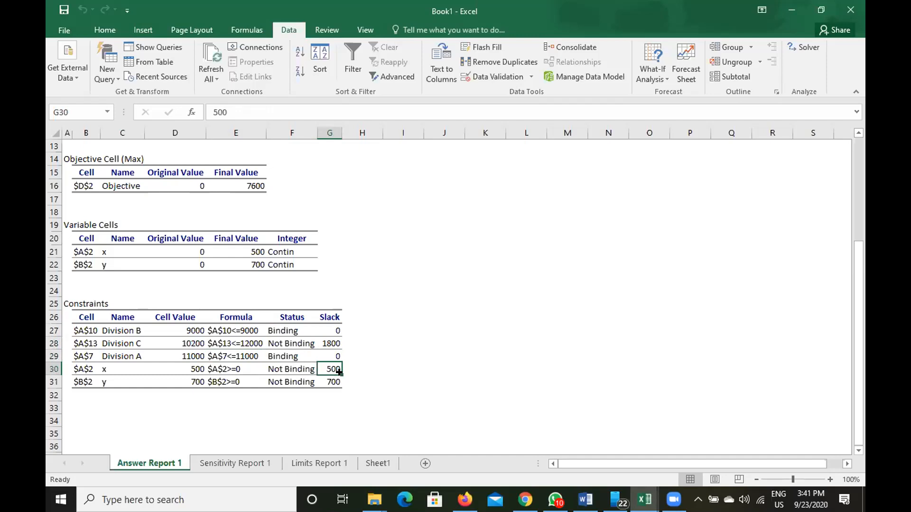
pyautogui.click(326, 379)
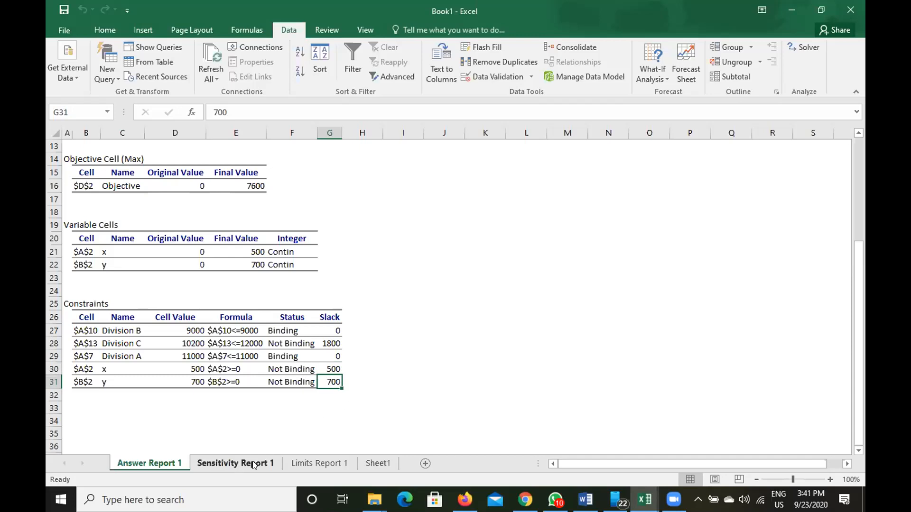
# Step: Open Sensitivity Report 1 and examine the shadow price of the Division B constraint
pyautogui.click(226, 462)
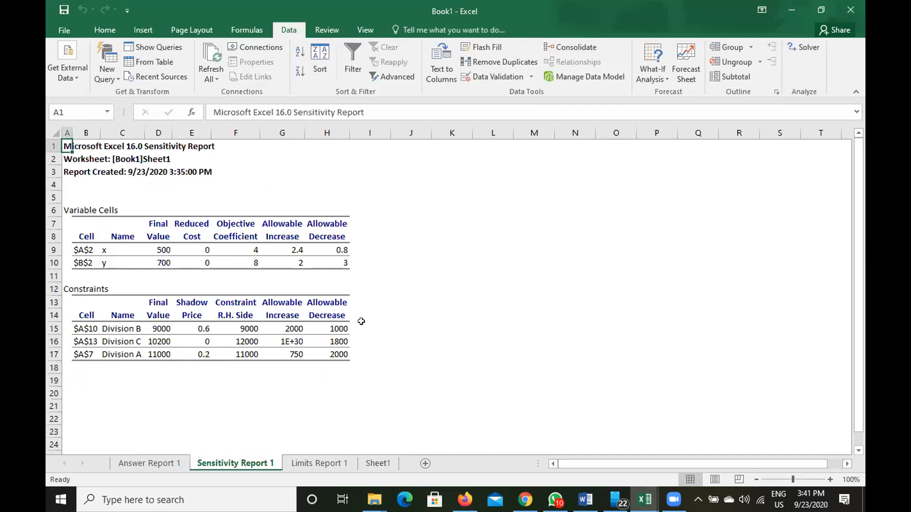
pyautogui.click(199, 328)
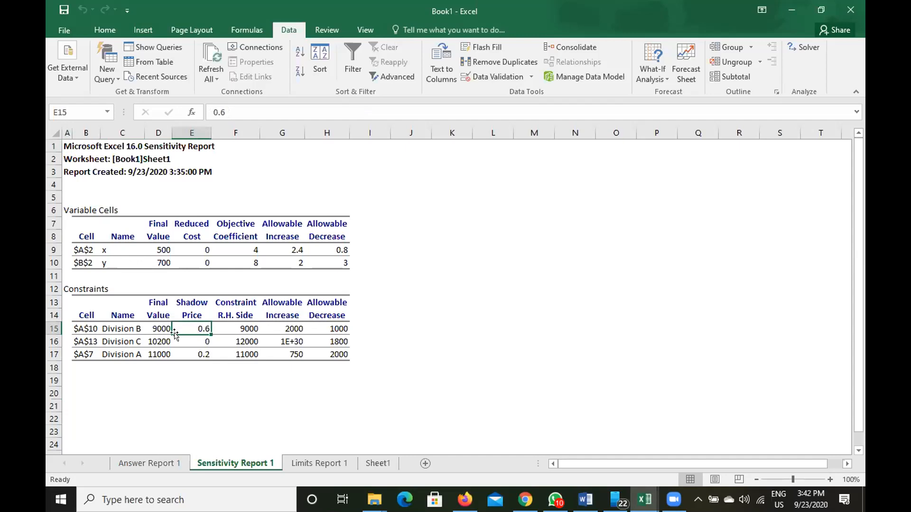
pyautogui.click(123, 328)
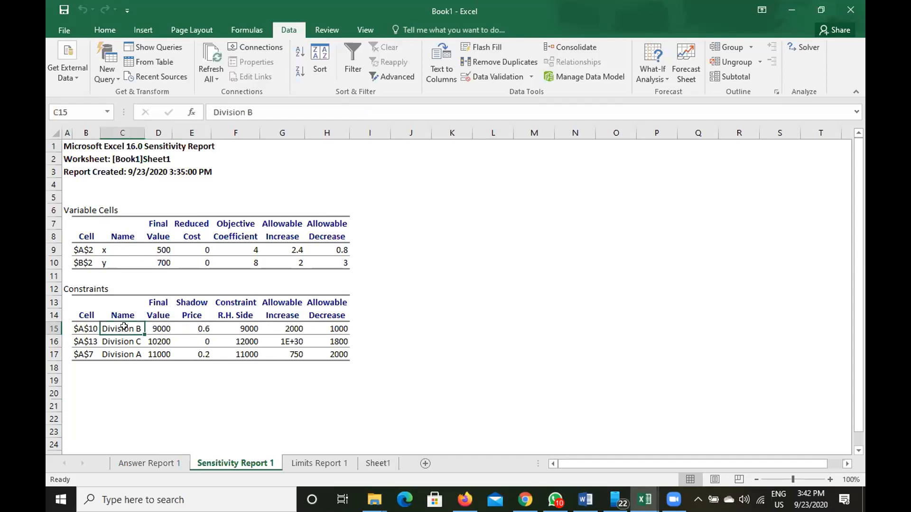
pyautogui.click(199, 326)
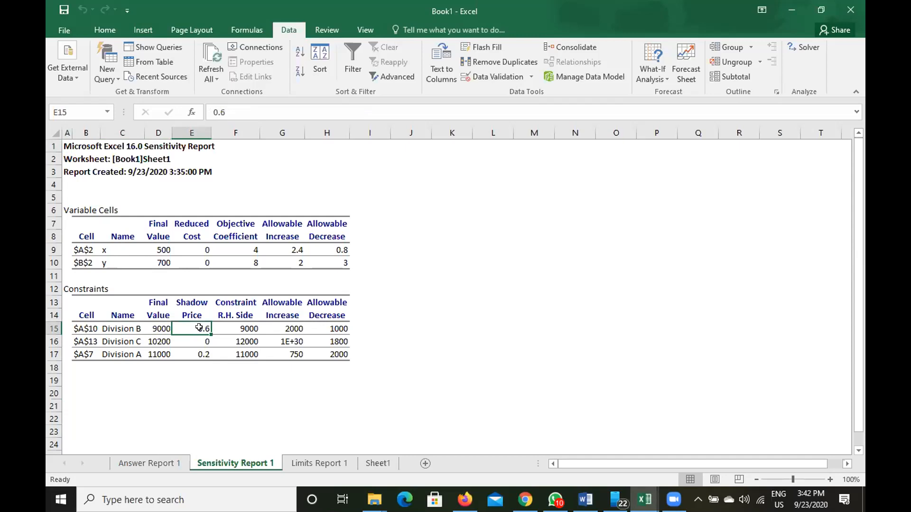
pyautogui.click(120, 326)
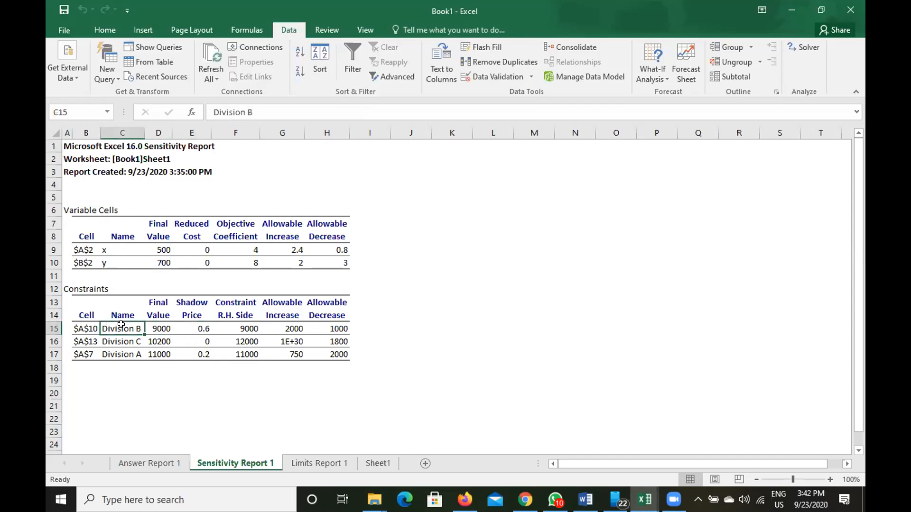
pyautogui.click(198, 326)
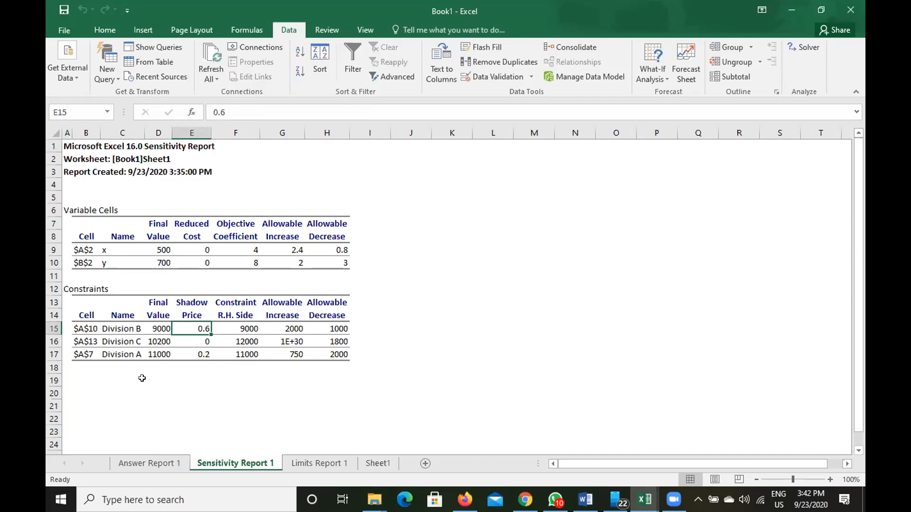
# Step: Return to Answer Report 1 and check the Division B constraint's binding status, slack and formula
pyautogui.click(151, 464)
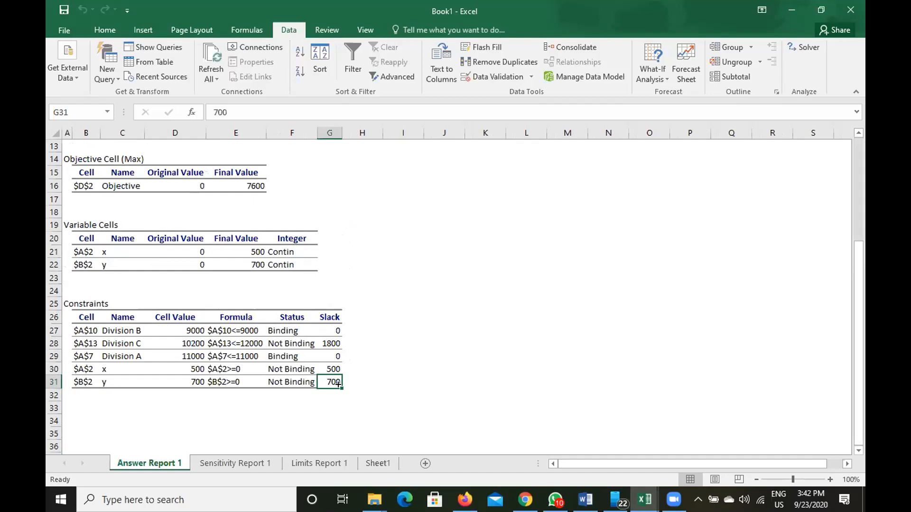
pyautogui.click(270, 332)
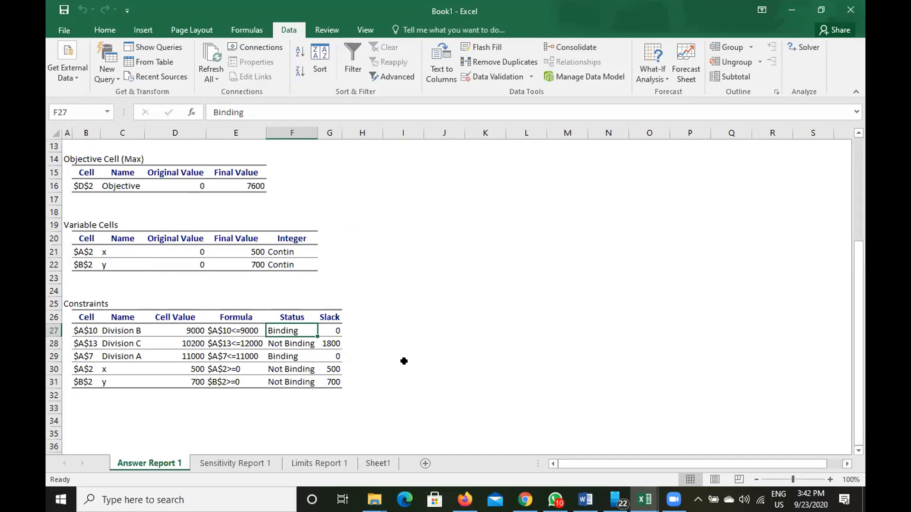
pyautogui.click(336, 331)
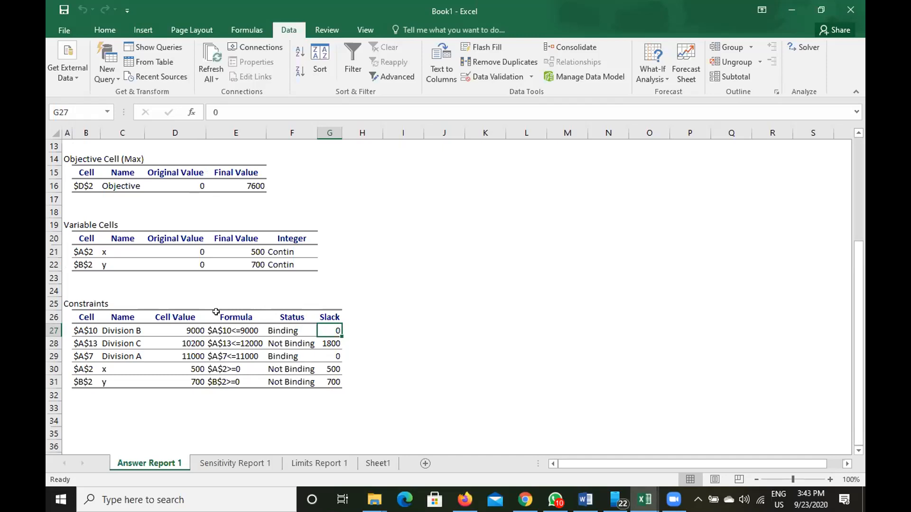
pyautogui.click(235, 325)
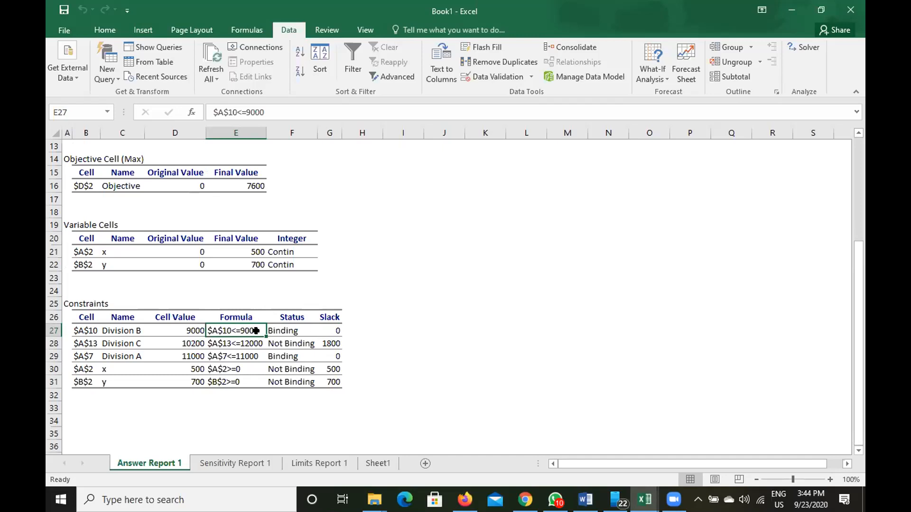
pyautogui.click(248, 330)
# Step: Go back to Sensitivity Report 1 and compare Division B's shadow price with its final value
pyautogui.click(232, 465)
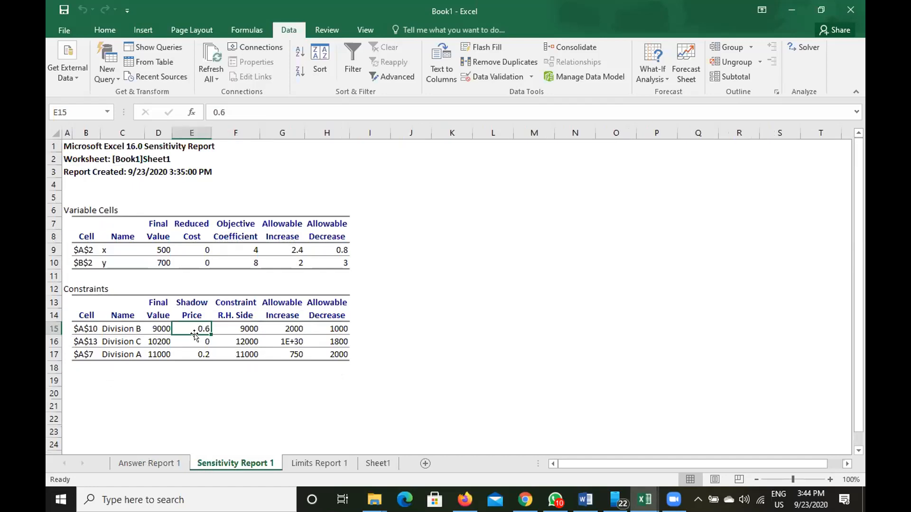
pyautogui.click(121, 328)
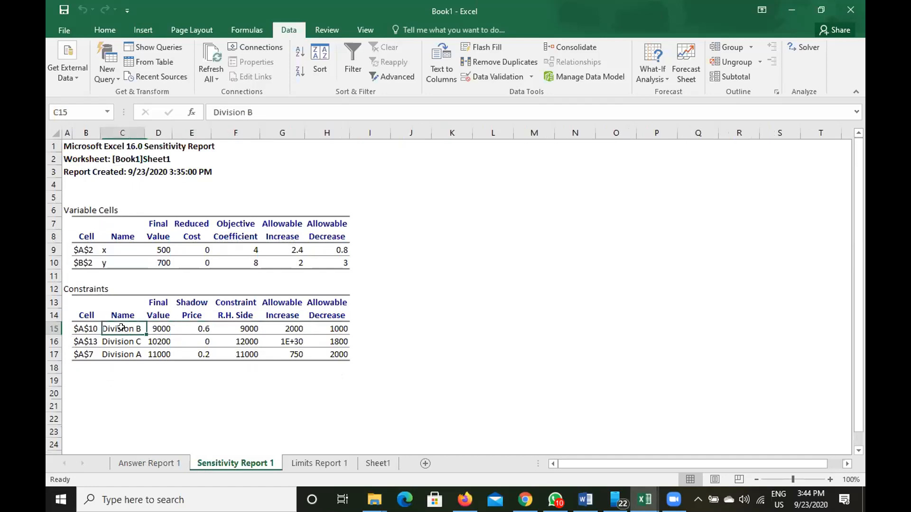
pyautogui.click(196, 328)
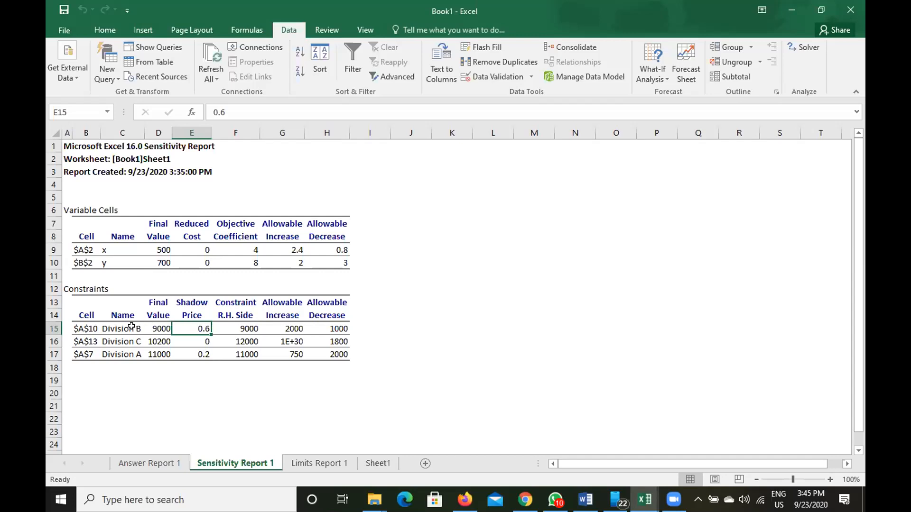
pyautogui.click(155, 326)
pyautogui.click(152, 328)
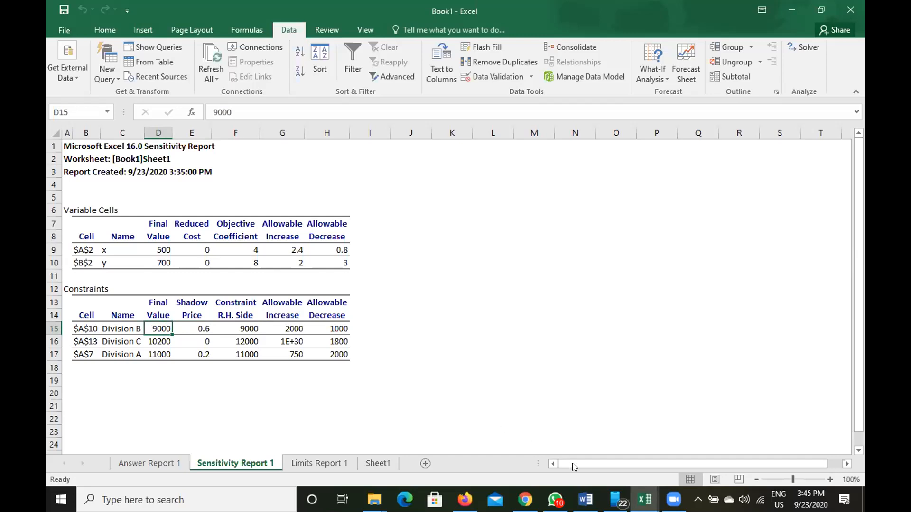
# Step: Switch to the Applied Mathematics Handout in Word and review Question 1's division hours table, constraints and objective function
pyautogui.click(585, 500)
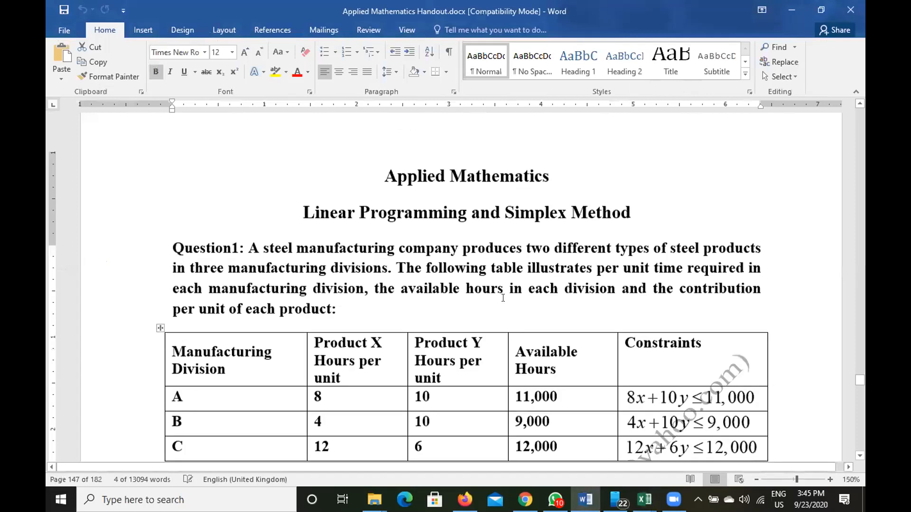
pyautogui.scroll(-3, 503, 298)
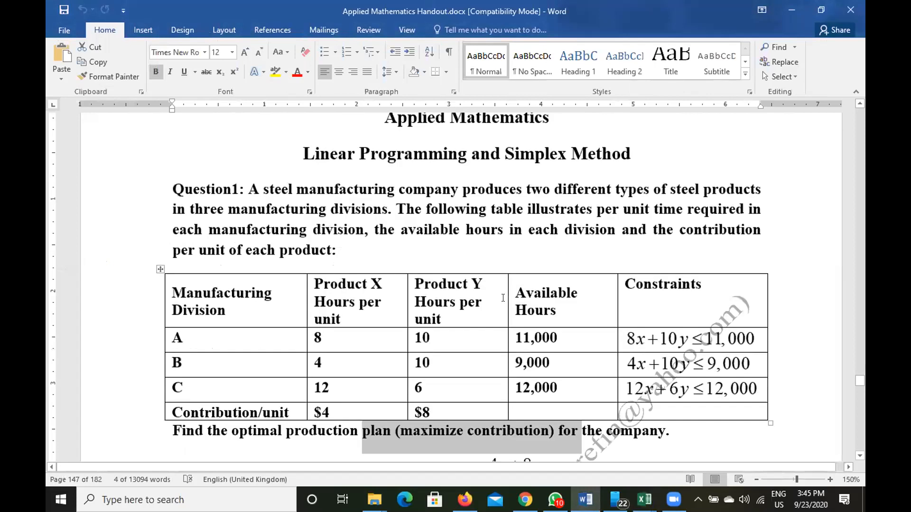
pyautogui.scroll(-1, 503, 297)
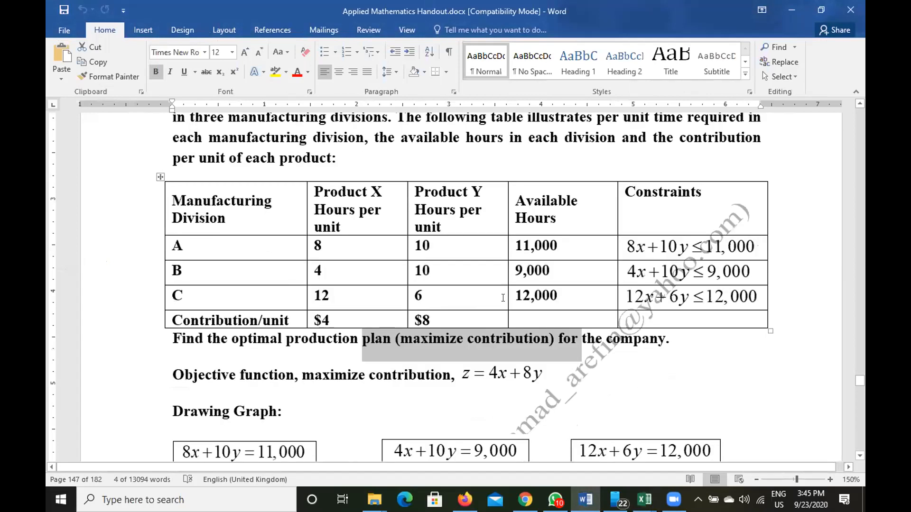
pyautogui.scroll(-2, 503, 298)
pyautogui.scroll(3, 503, 297)
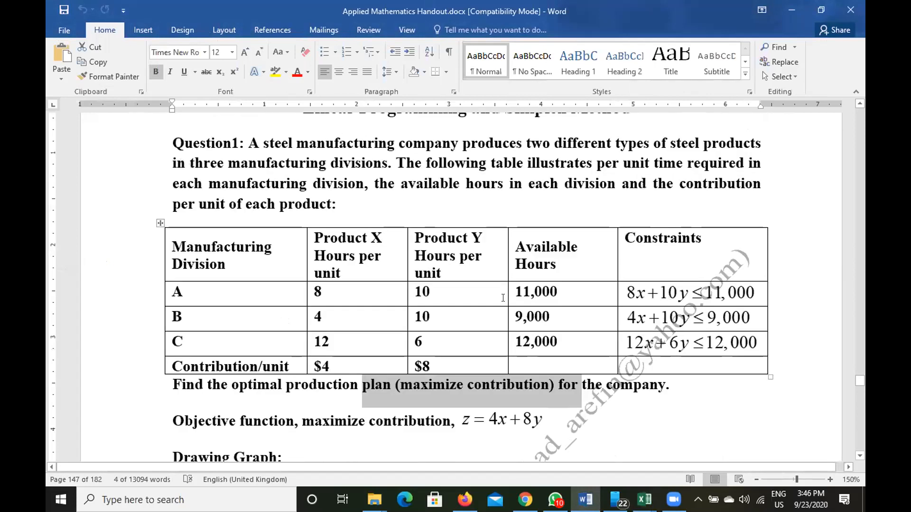
# Step: Switch back to the Book1 workbook in Excel and re-examine Division B's shadow price against its final value
pyautogui.click(644, 500)
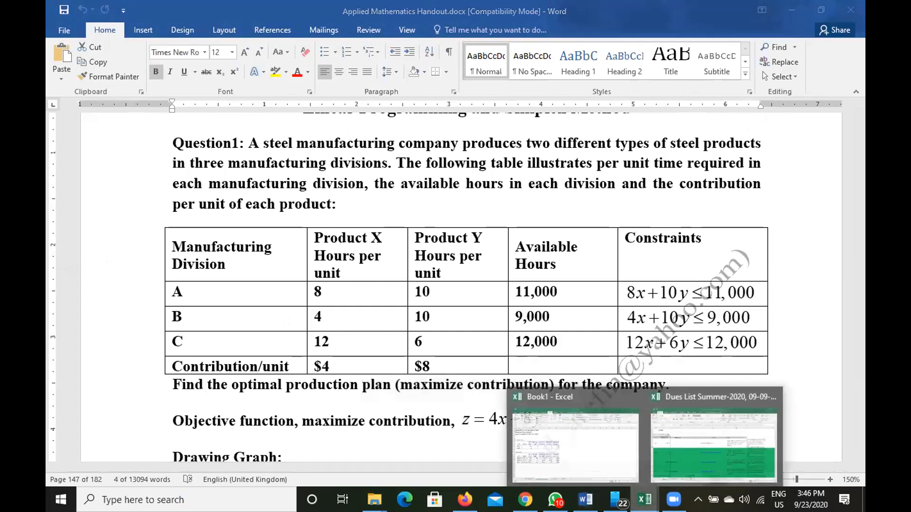
pyautogui.click(613, 460)
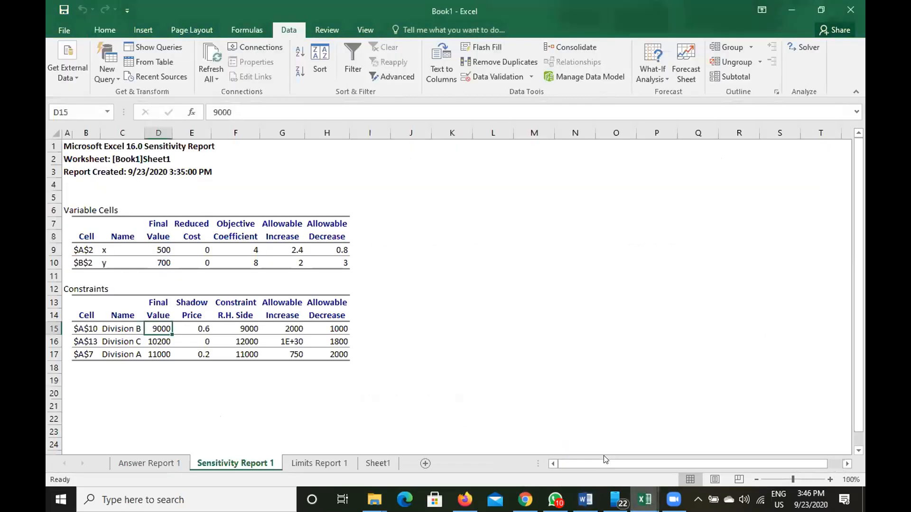
pyautogui.click(196, 327)
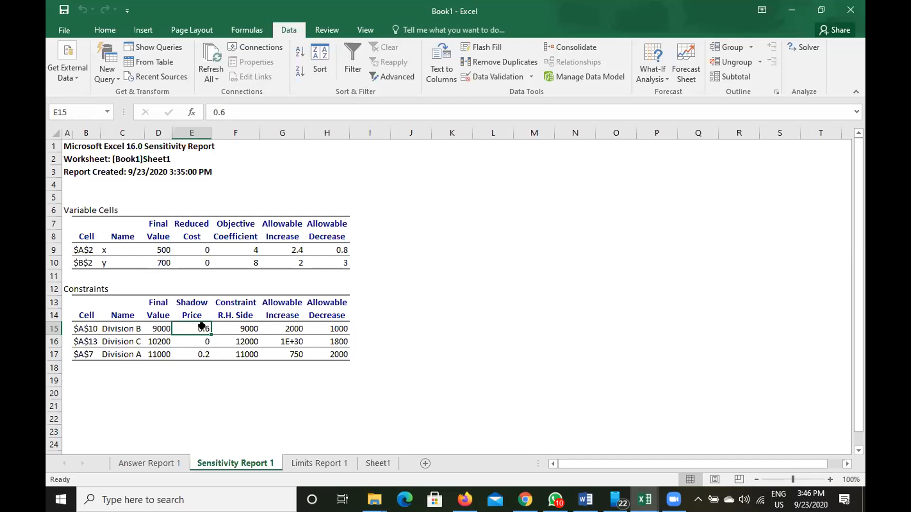
pyautogui.click(155, 326)
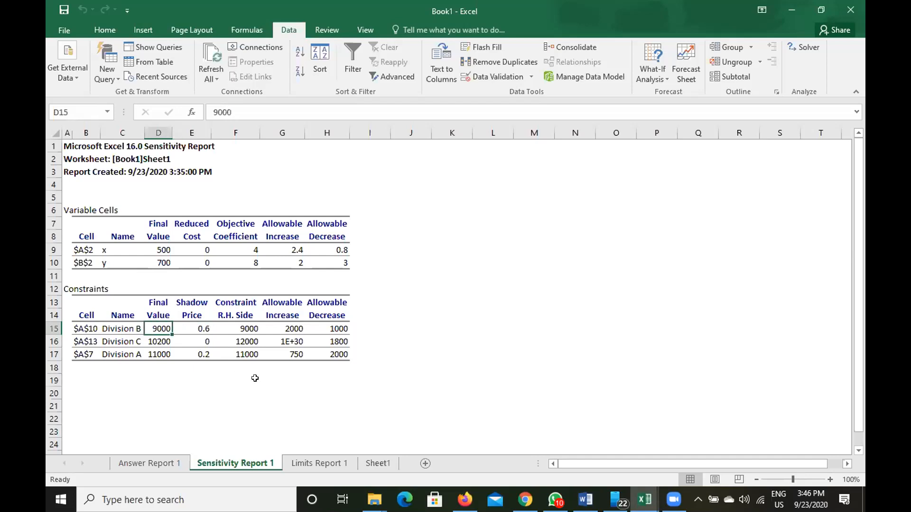
pyautogui.click(196, 326)
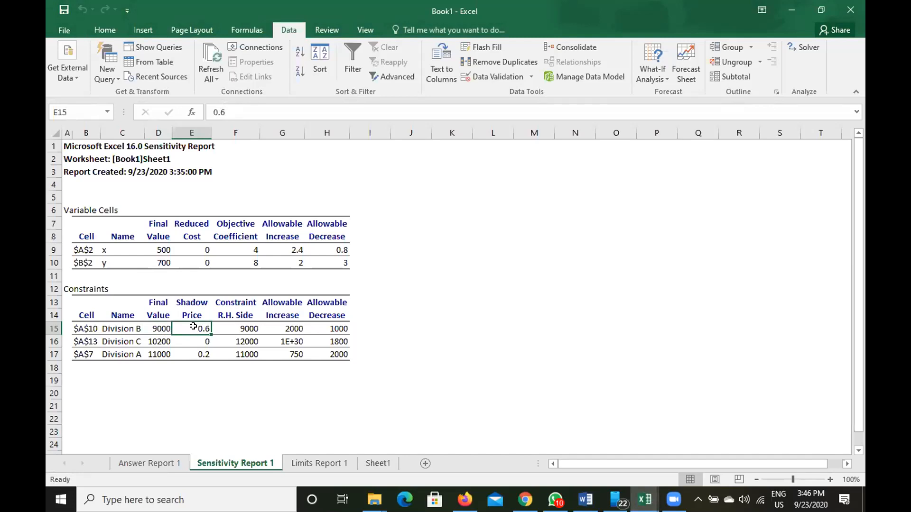
pyautogui.click(154, 325)
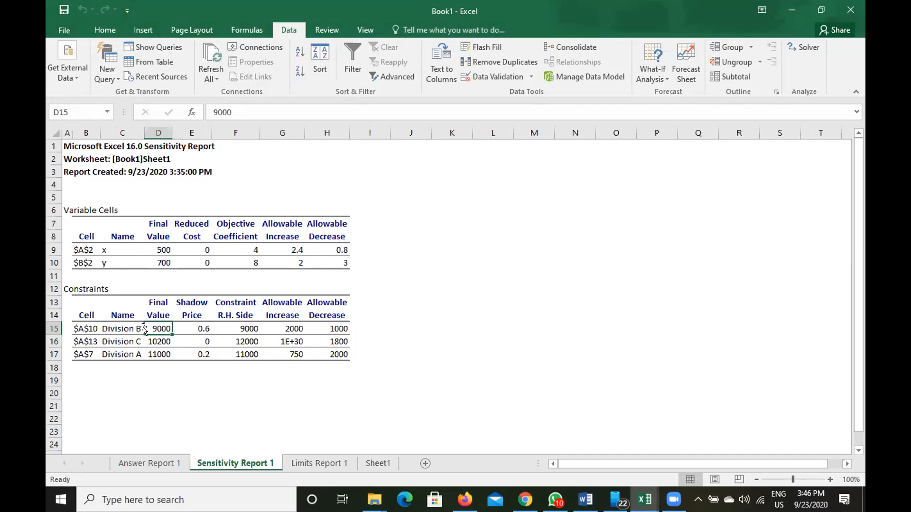
pyautogui.click(201, 327)
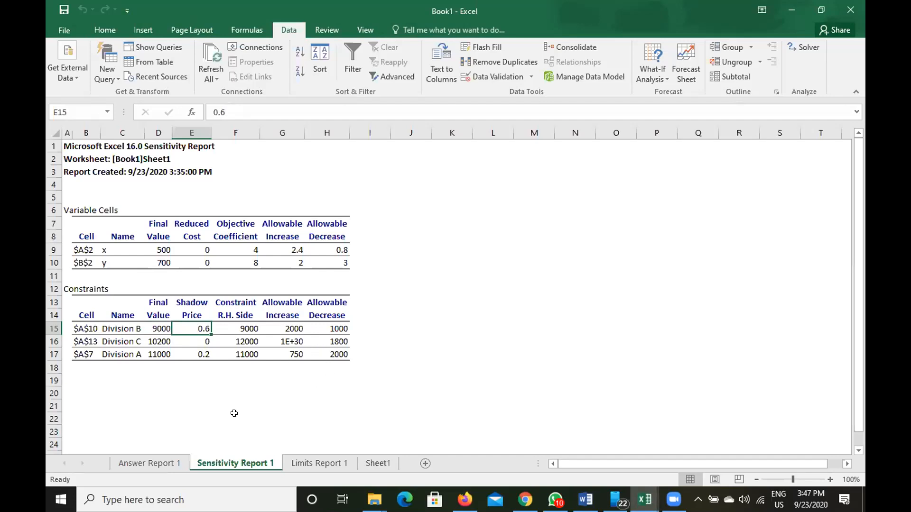
# Step: Check Division C's slack in Answer Report 1, and Division A's shadow price and final value in Sensitivity Report 1
pyautogui.click(152, 463)
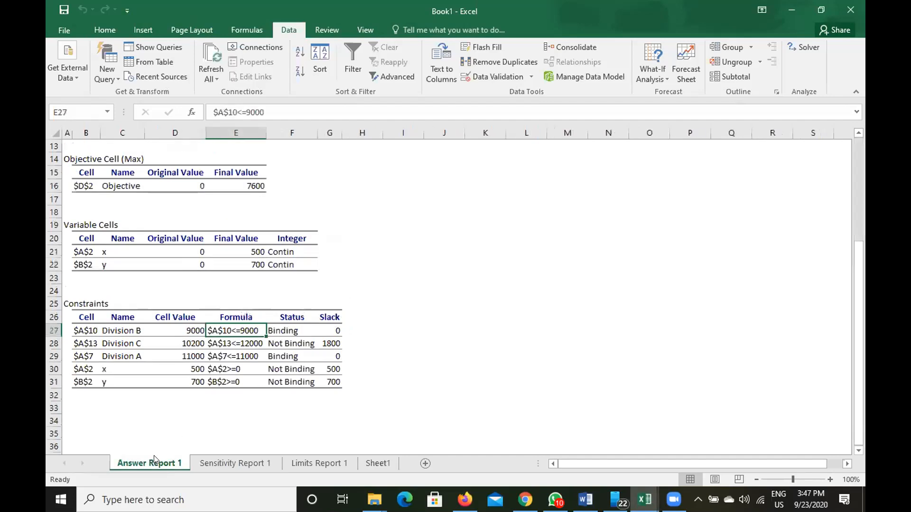
pyautogui.click(331, 344)
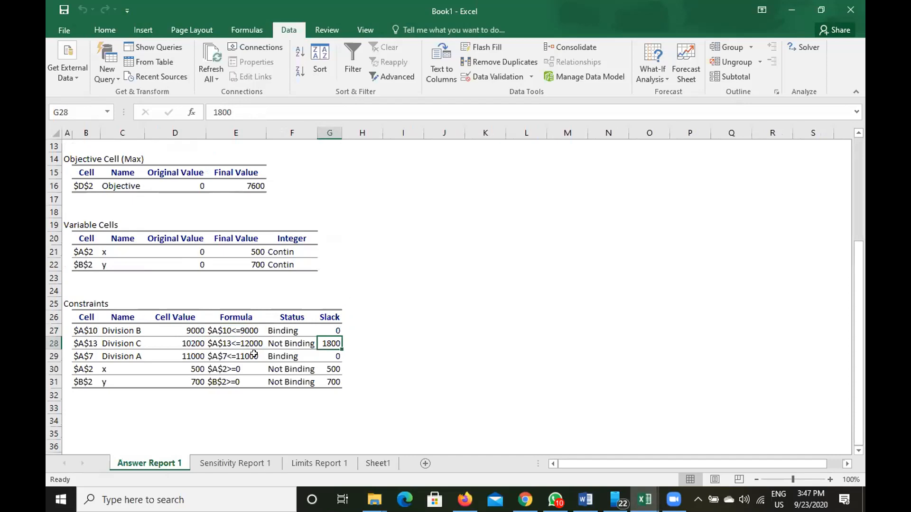
pyautogui.click(236, 463)
pyautogui.click(202, 354)
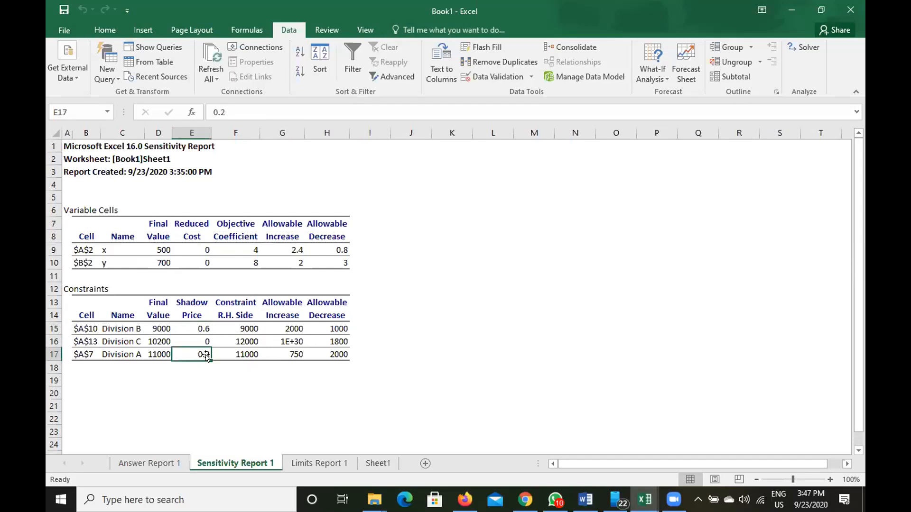
pyautogui.click(154, 354)
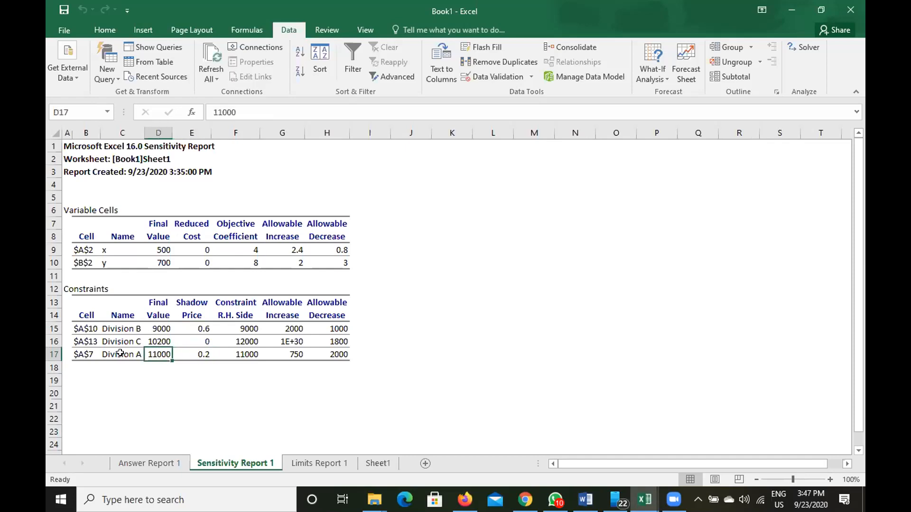
pyautogui.click(205, 355)
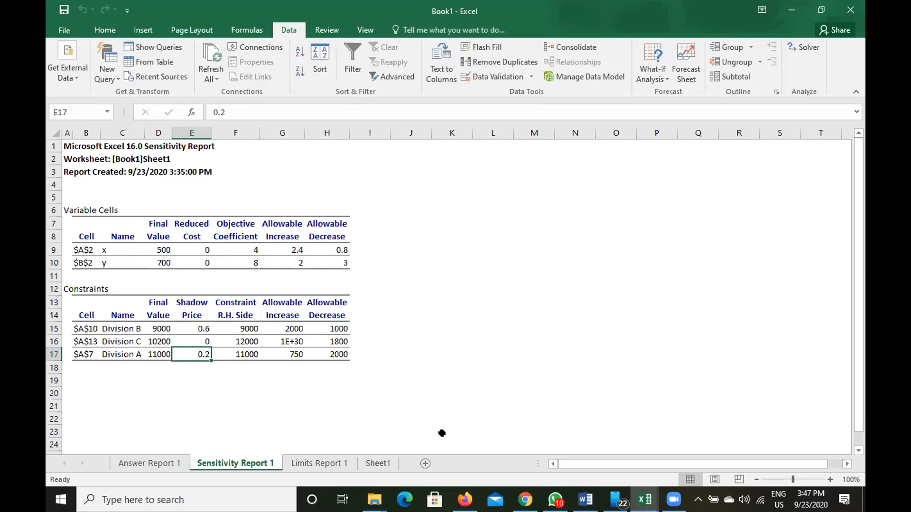
# Step: Open Limits Report 1 and examine the lower-limit objective results for variables x and y
pyautogui.click(327, 462)
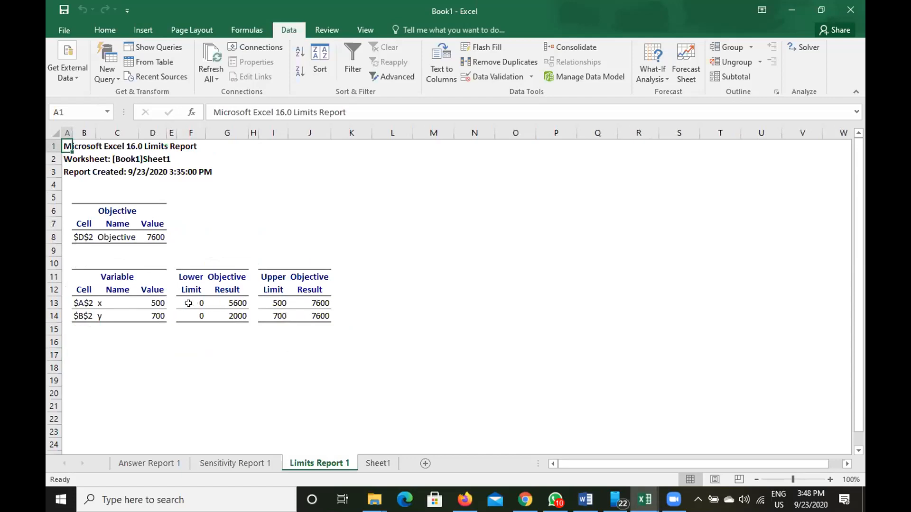
pyautogui.click(236, 301)
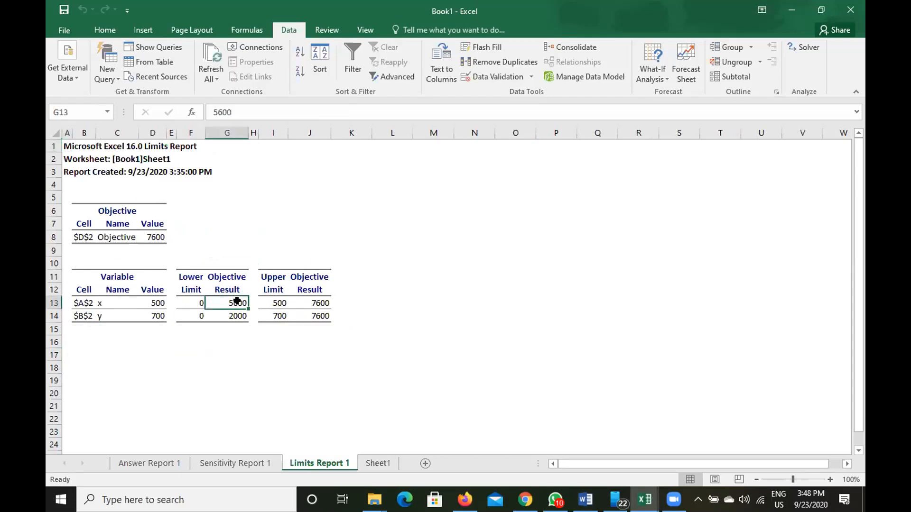
pyautogui.click(236, 315)
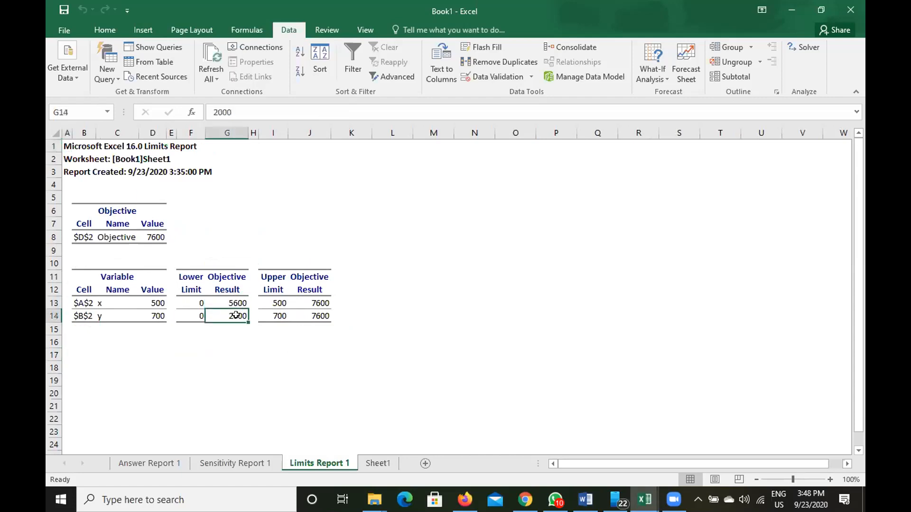
pyautogui.click(101, 305)
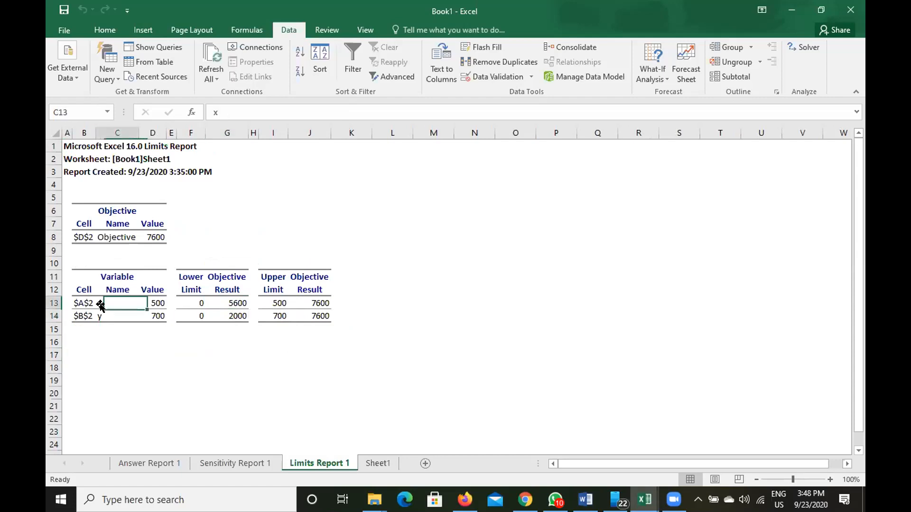
pyautogui.click(237, 302)
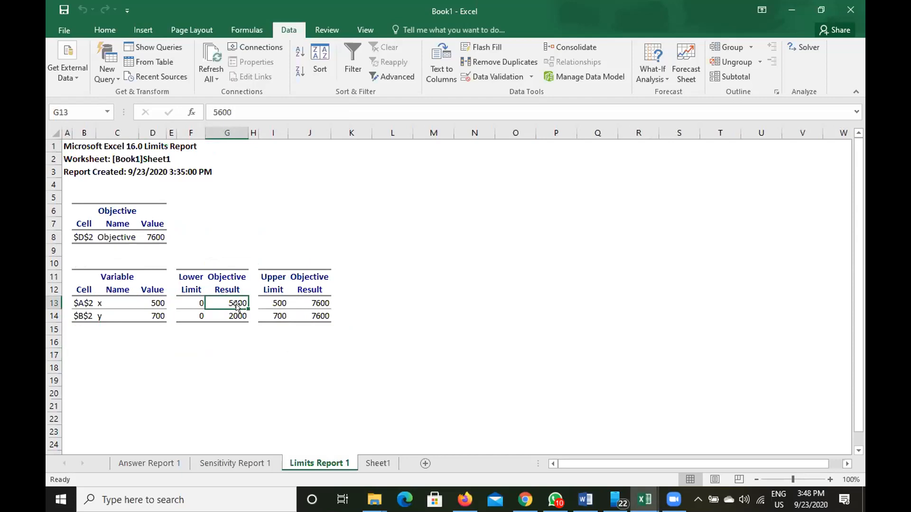
pyautogui.click(99, 305)
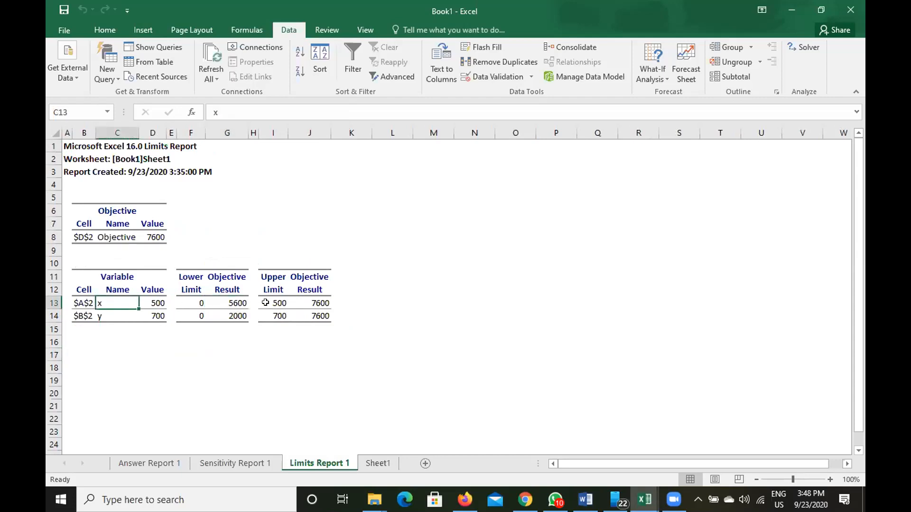
pyautogui.click(238, 304)
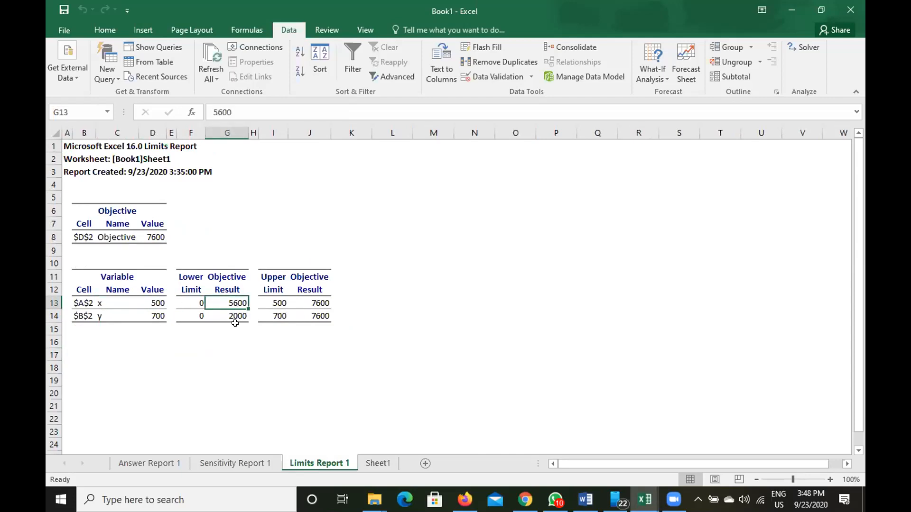
pyautogui.click(103, 315)
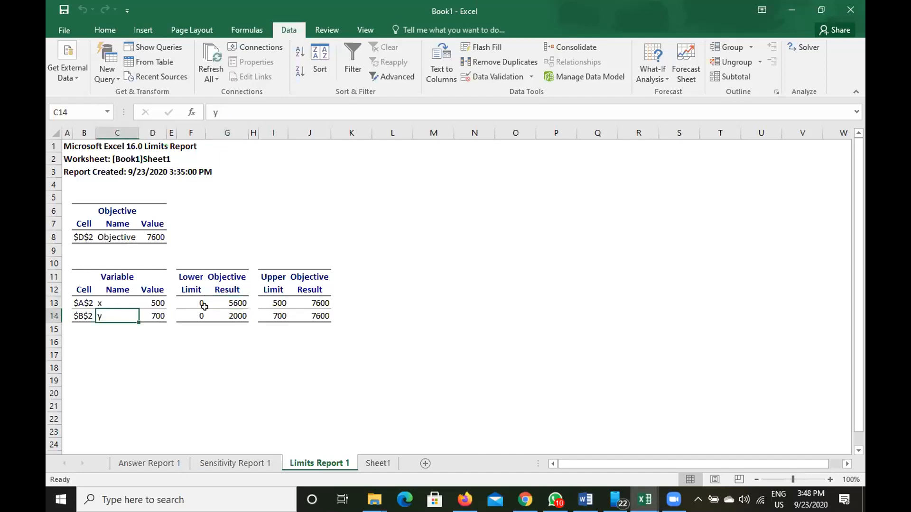
pyautogui.click(235, 314)
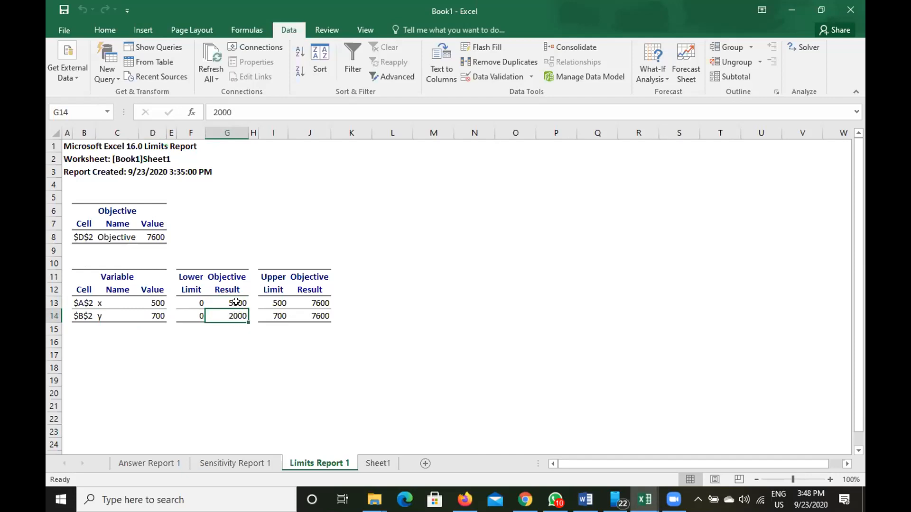
# Step: Compare the overall objective value in Limits Report 1 with the lower-limit objective results of x and y
pyautogui.click(154, 235)
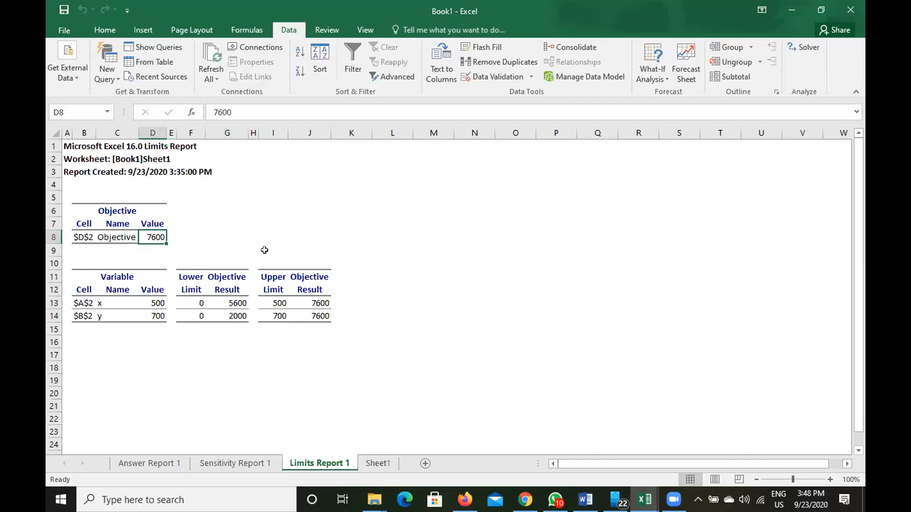
pyautogui.click(237, 301)
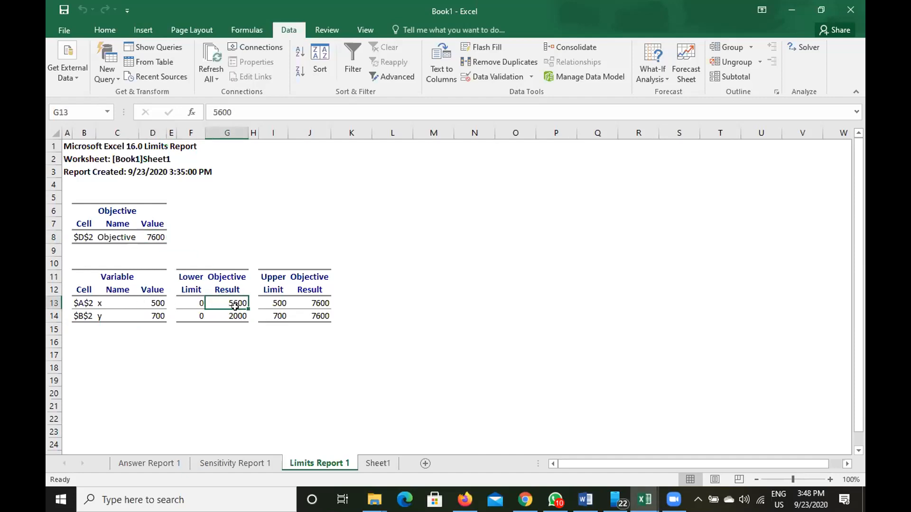
pyautogui.click(237, 316)
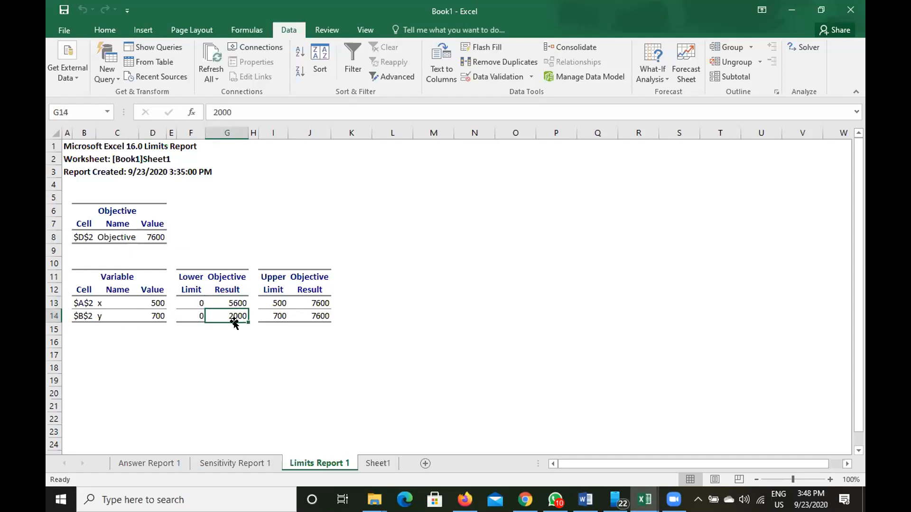
pyautogui.click(152, 235)
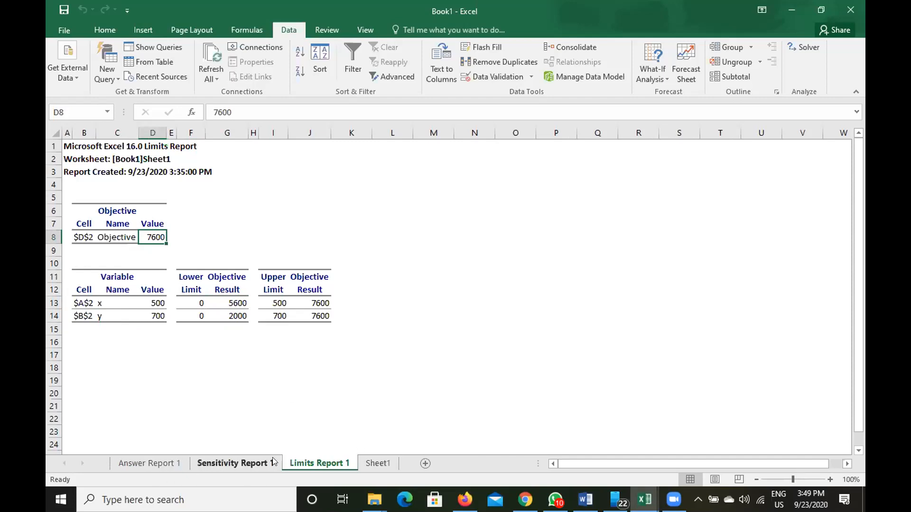
# Step: Clear all contents of columns A to E in Sheet1 and return to cell A1
pyautogui.click(375, 464)
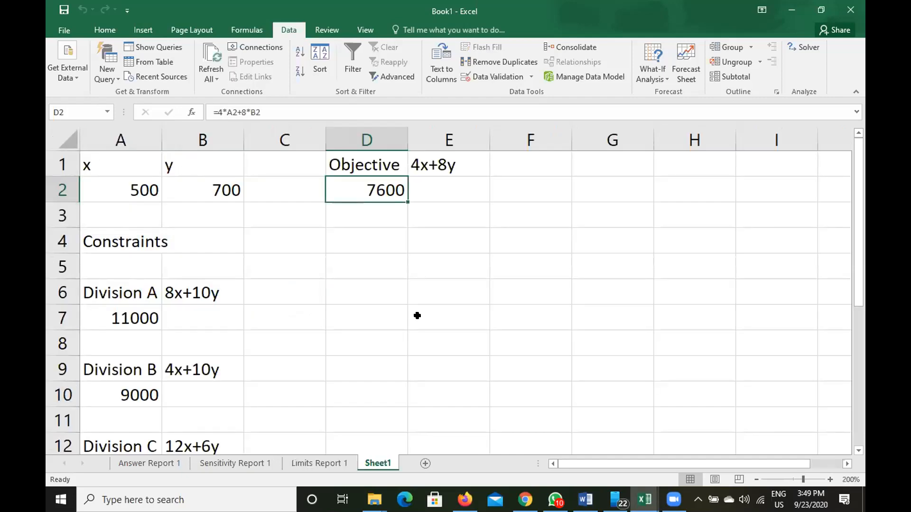
pyautogui.hotkey('shift', 'Right')
pyautogui.hotkey('shift', 'Up')
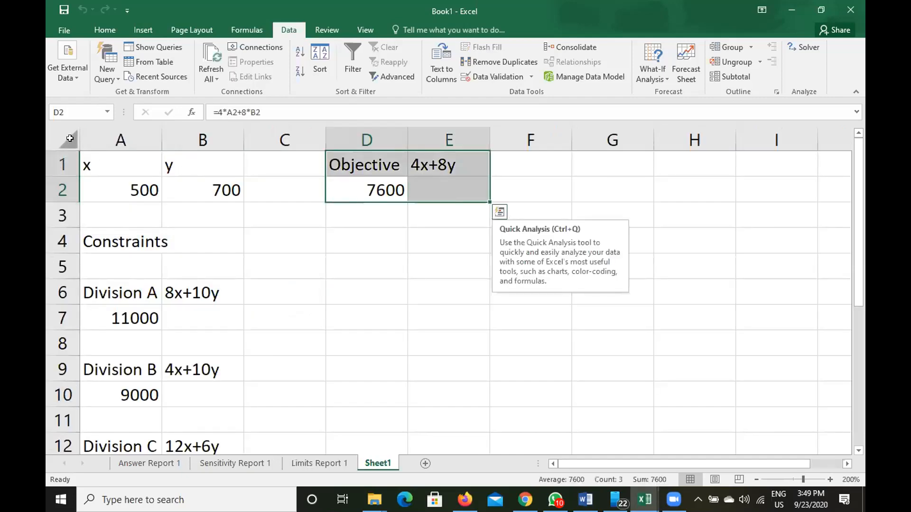
pyautogui.moveTo(96, 132); pyautogui.dragTo(433, 133)
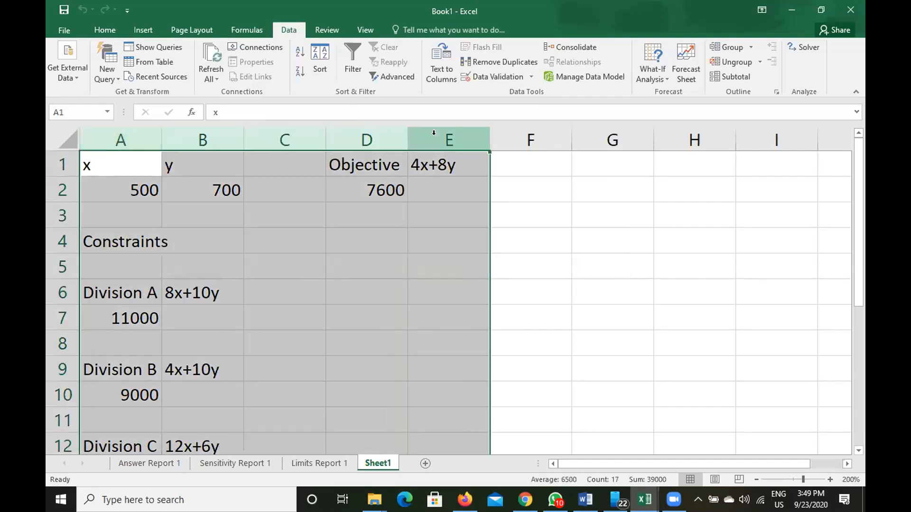
pyautogui.press('Delete')
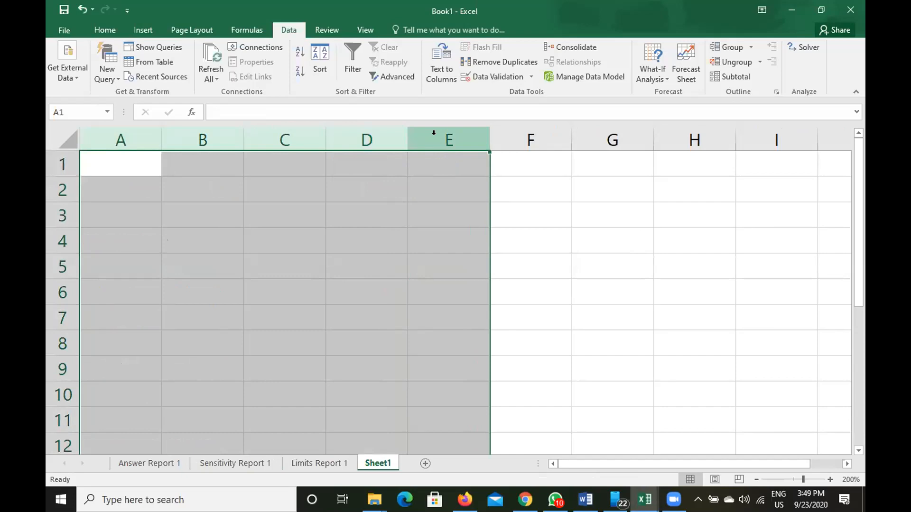
pyautogui.click(137, 159)
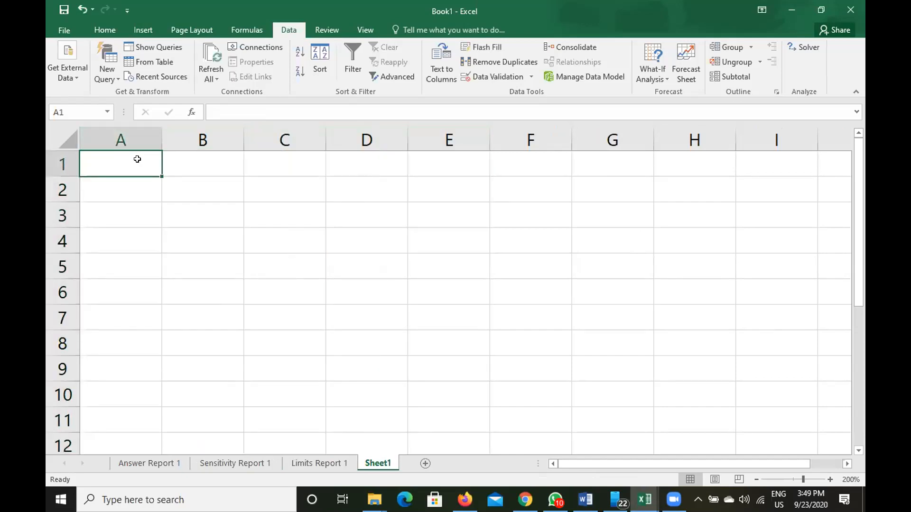
# Step: Switch to the Applied Mathematics Handout in Word and review Question 2's furniture problem, its objective function and constraints
pyautogui.moveTo(585, 500)
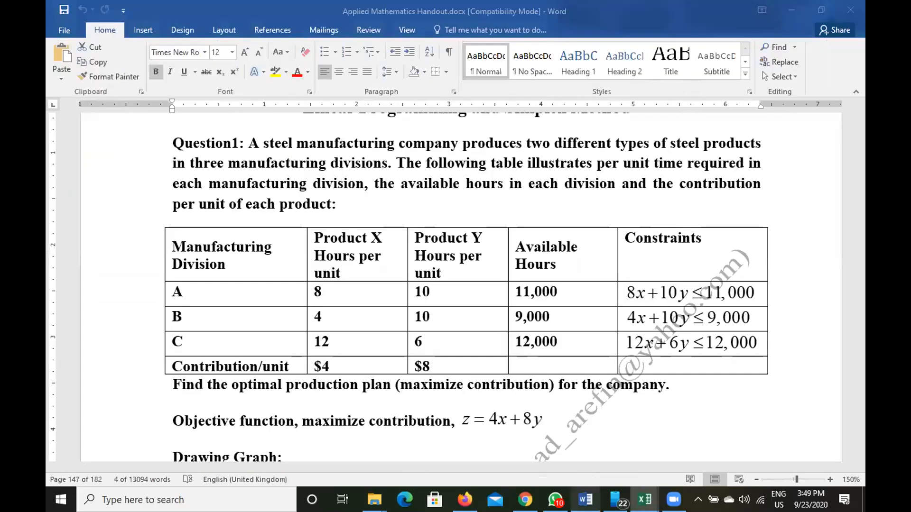
pyautogui.click(732, 364)
pyautogui.scroll(-10, 731, 365)
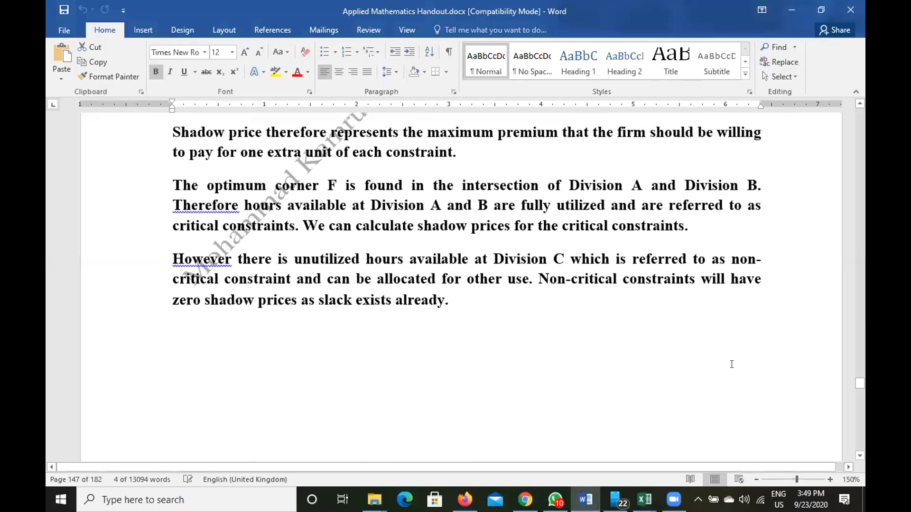
pyautogui.scroll(-10, 731, 364)
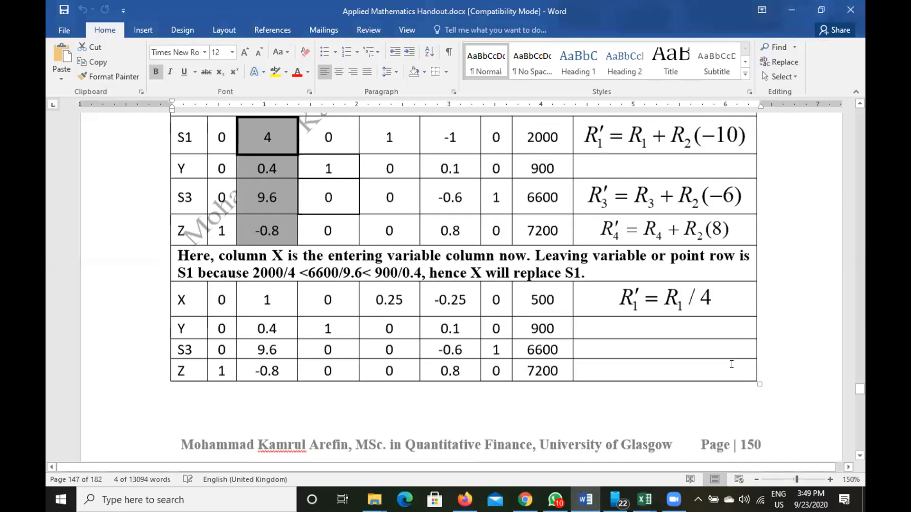
pyautogui.scroll(-15, 731, 364)
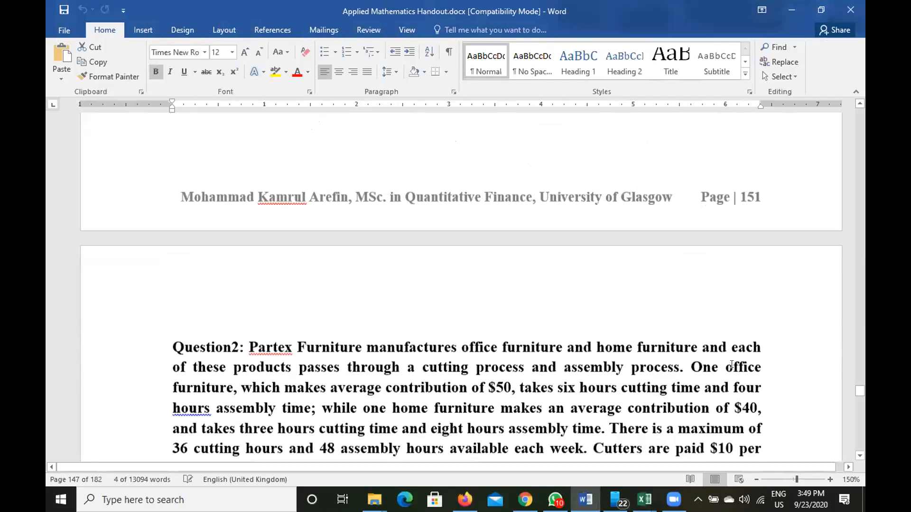
pyautogui.scroll(-5, 731, 364)
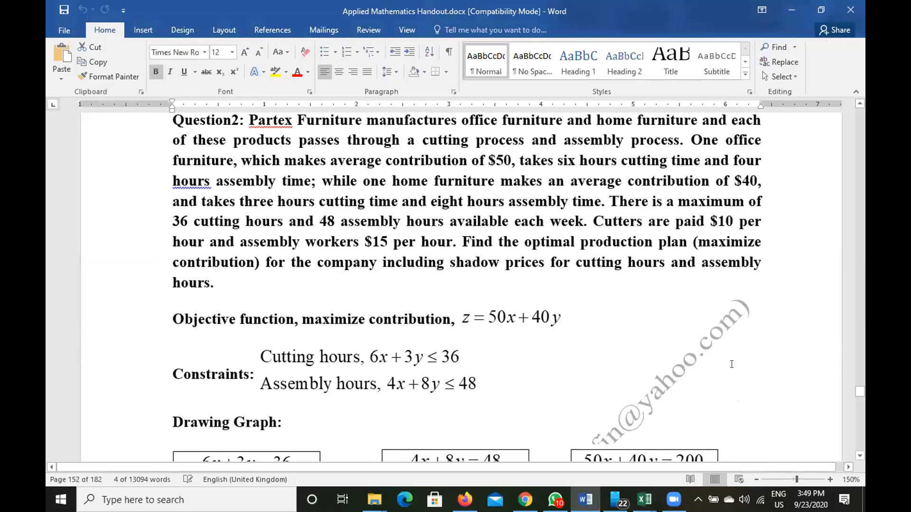
pyautogui.scroll(-8, 731, 365)
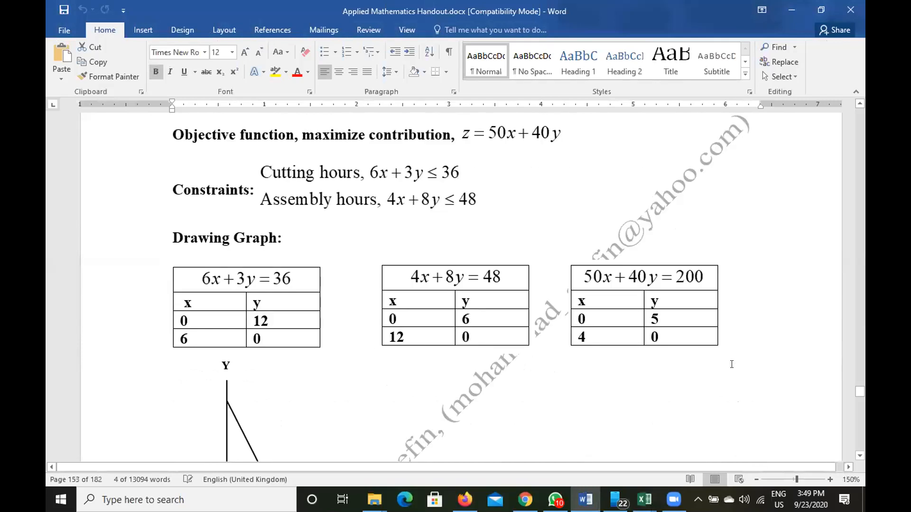
pyautogui.scroll(-4, 731, 364)
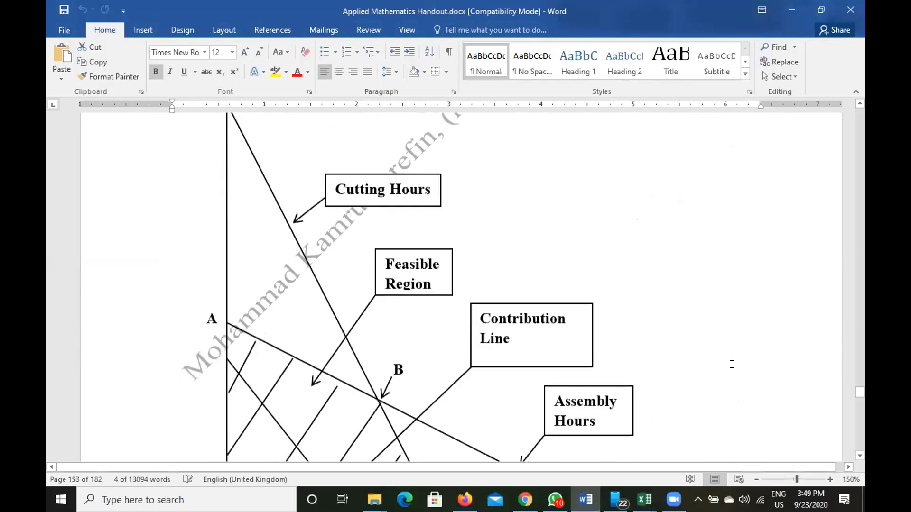
# Step: Review Question 2's graph tables, feasible region diagram and Simplex Method working in the handout
pyautogui.scroll(9, 732, 364)
pyautogui.scroll(-2, 732, 365)
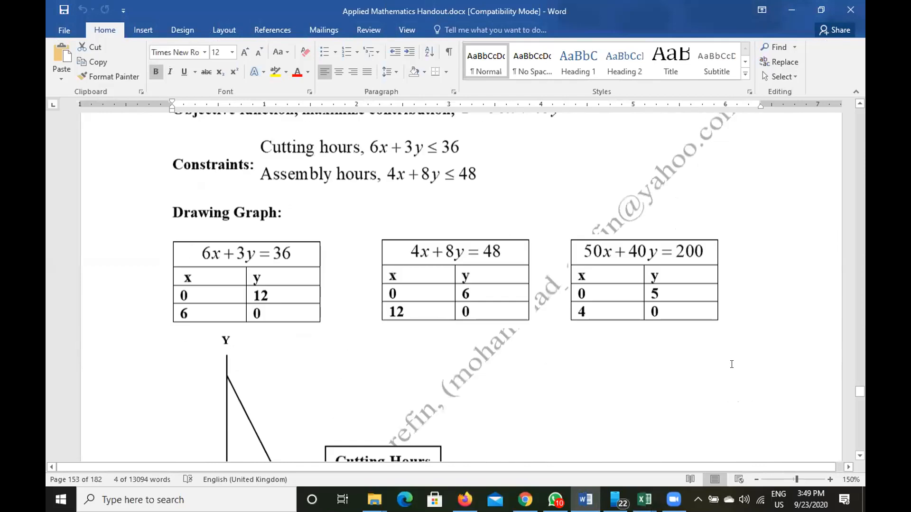
pyautogui.scroll(-8, 731, 365)
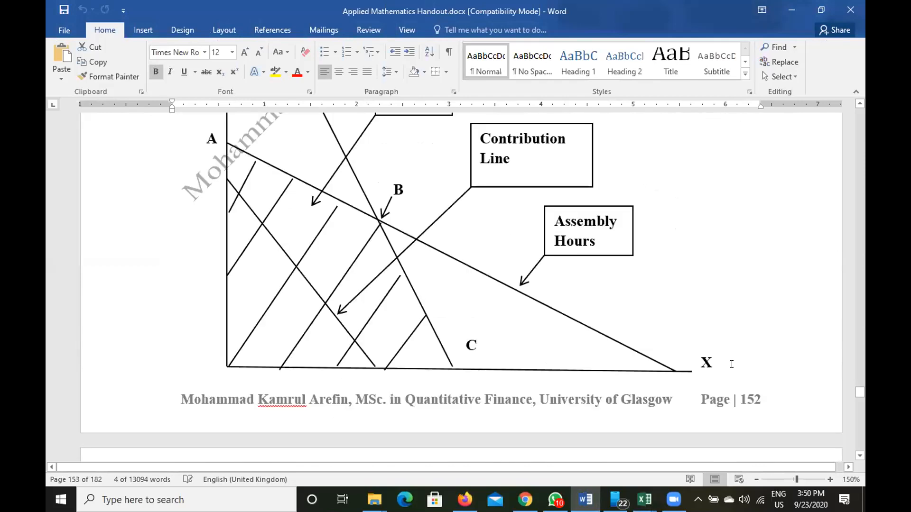
pyautogui.scroll(8, 731, 365)
pyautogui.scroll(-20, 731, 364)
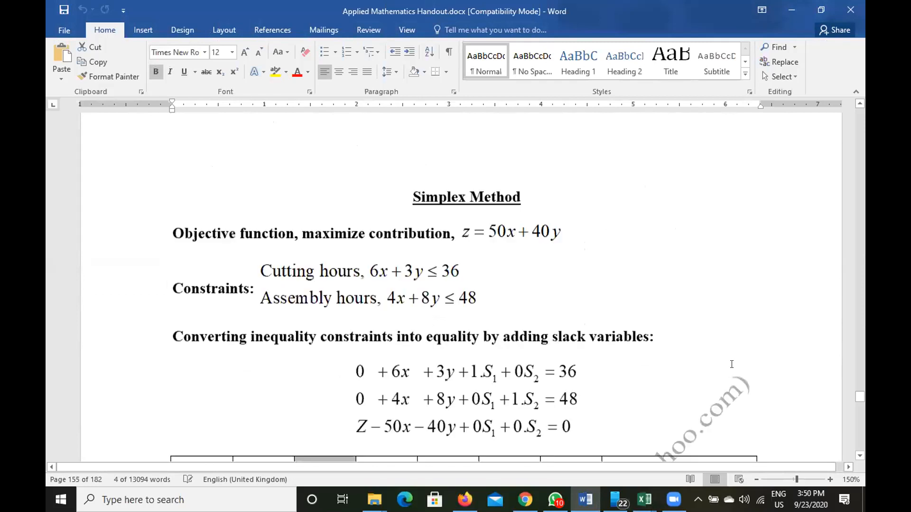
pyautogui.scroll(-12, 731, 364)
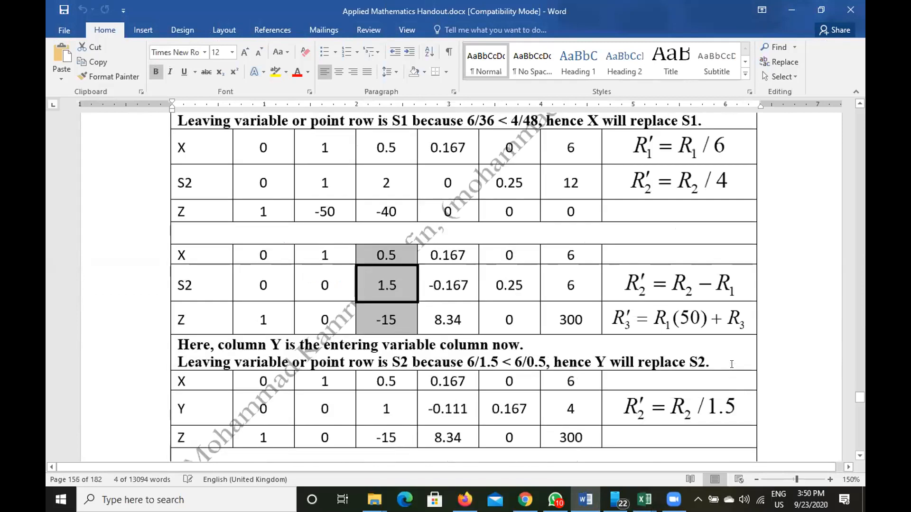
# Step: Find Question 3 about Millennium Cycle in the handout and review its problem text, objective function and constraints
pyautogui.scroll(-8, 732, 365)
pyautogui.scroll(5, 732, 364)
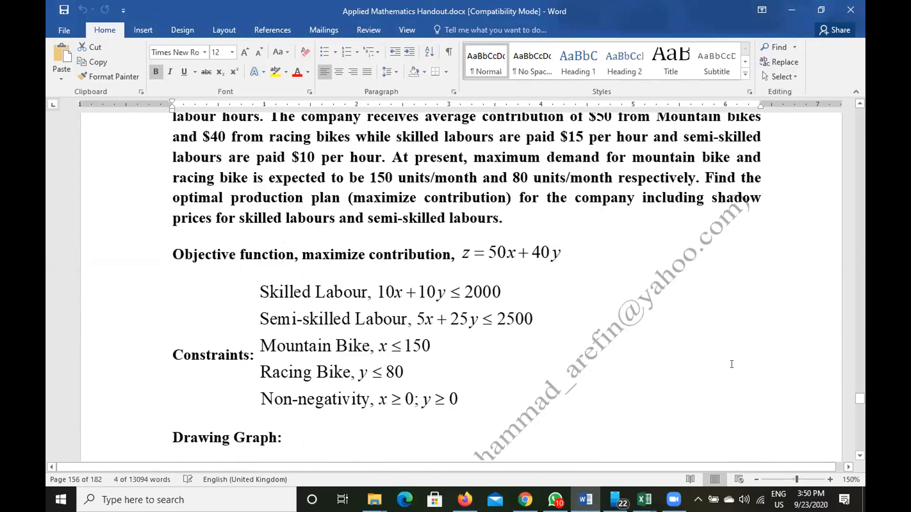
pyautogui.scroll(3, 731, 365)
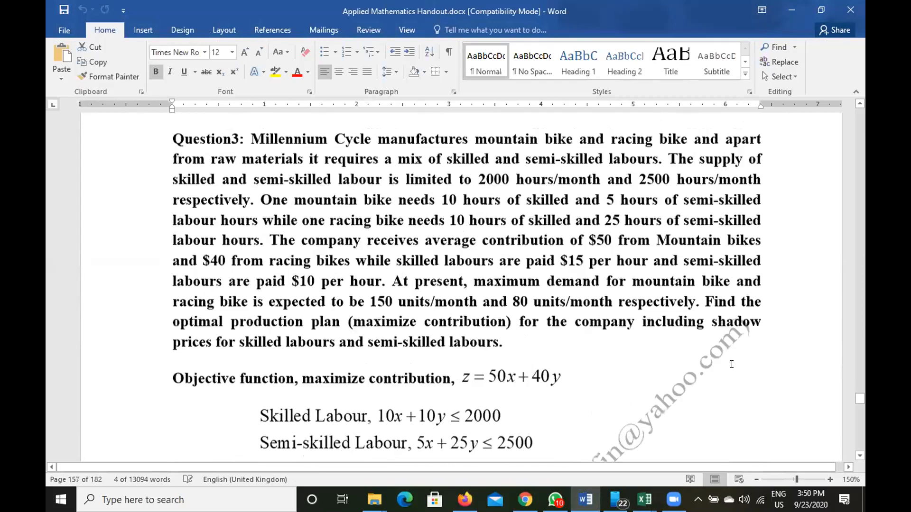
pyautogui.scroll(-1, 732, 364)
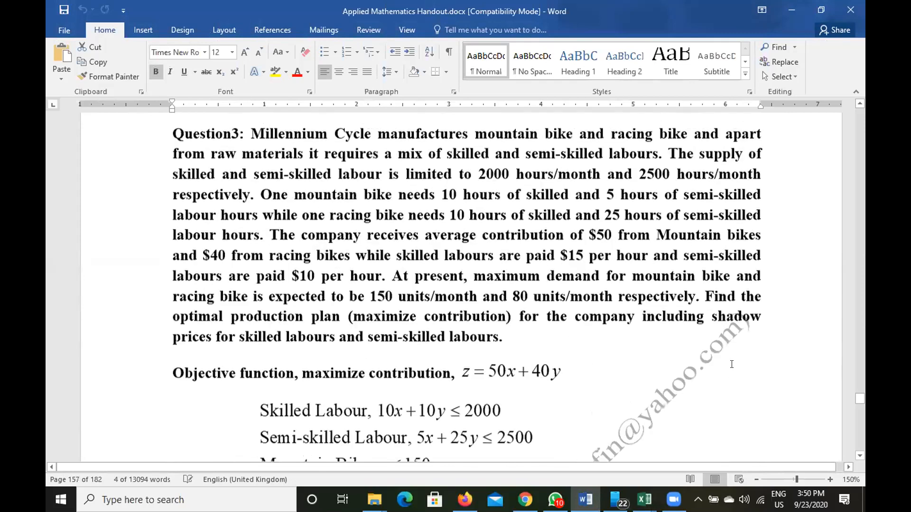
pyautogui.scroll(3, 732, 365)
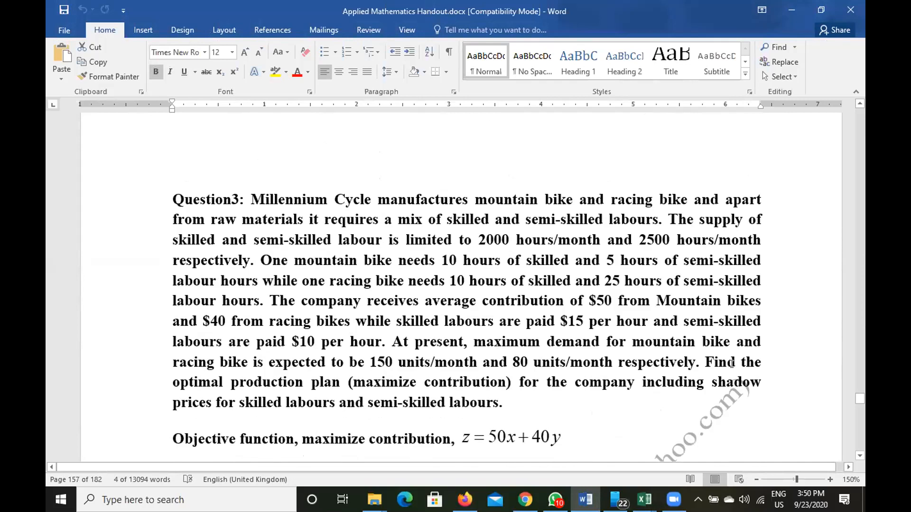
pyautogui.scroll(-2, 731, 364)
pyautogui.scroll(-2, 732, 365)
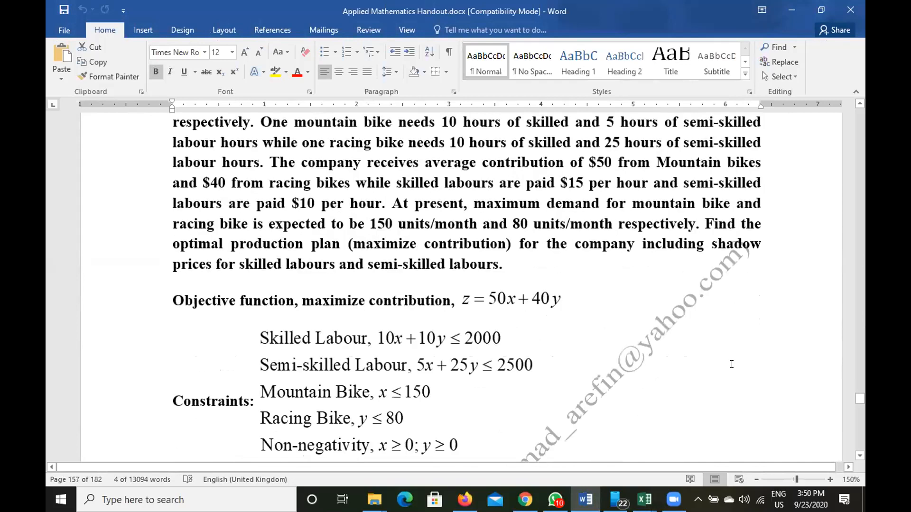
pyautogui.click(731, 364)
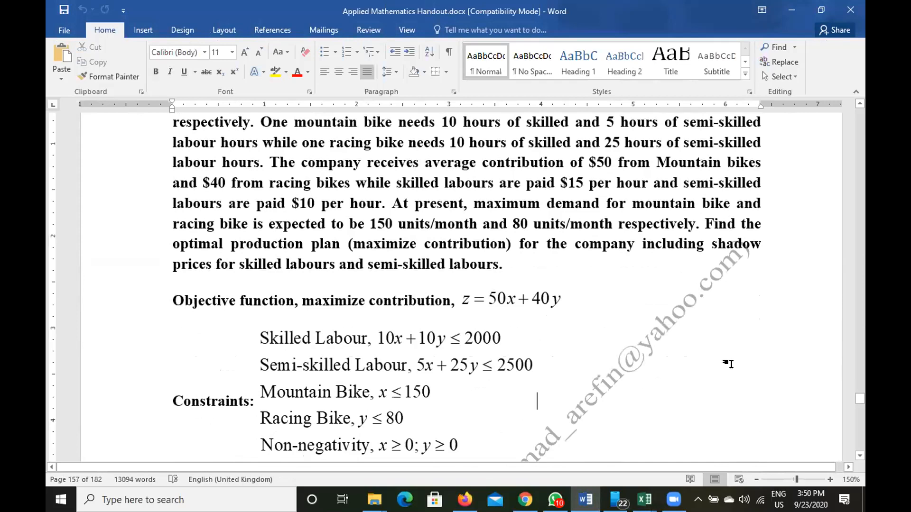
# Step: Switch from the handout to Book1 in Excel and enter the headings x and y in cells A1 and B1
pyautogui.scroll(-1, 729, 364)
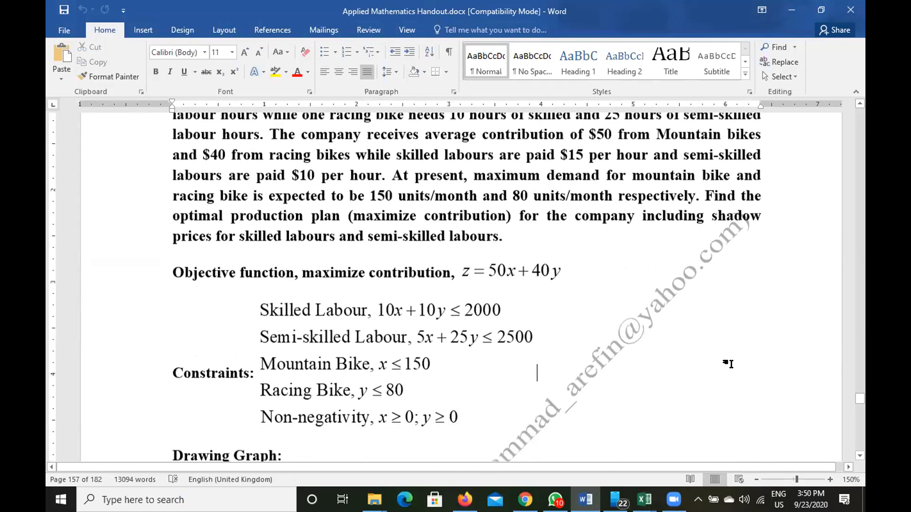
pyautogui.scroll(-1, 729, 364)
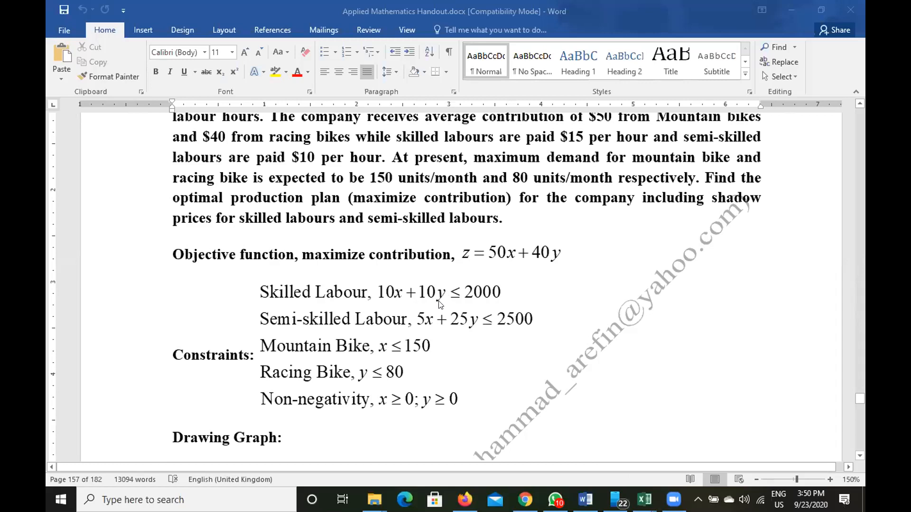
pyautogui.moveTo(645, 499)
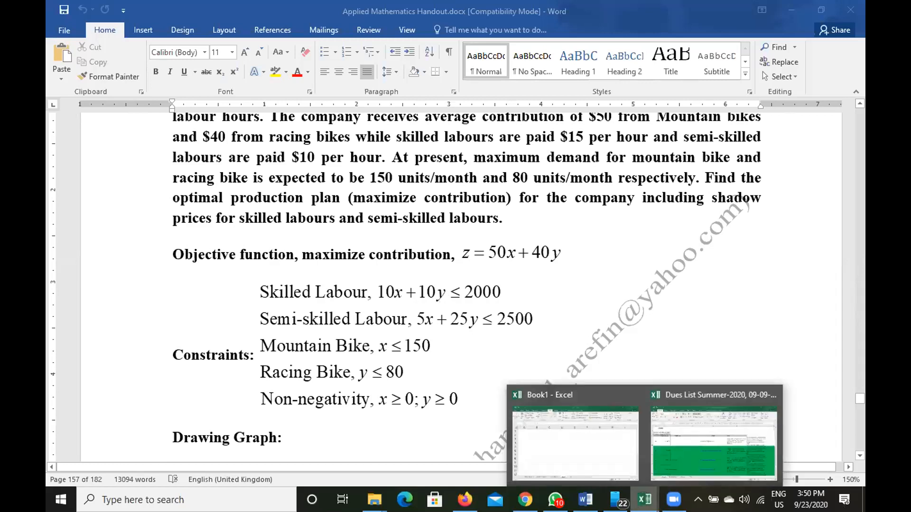
pyautogui.click(604, 451)
pyautogui.write('x')
pyautogui.press('Tab')
pyautogui.write('y')
pyautogui.press('Tab')
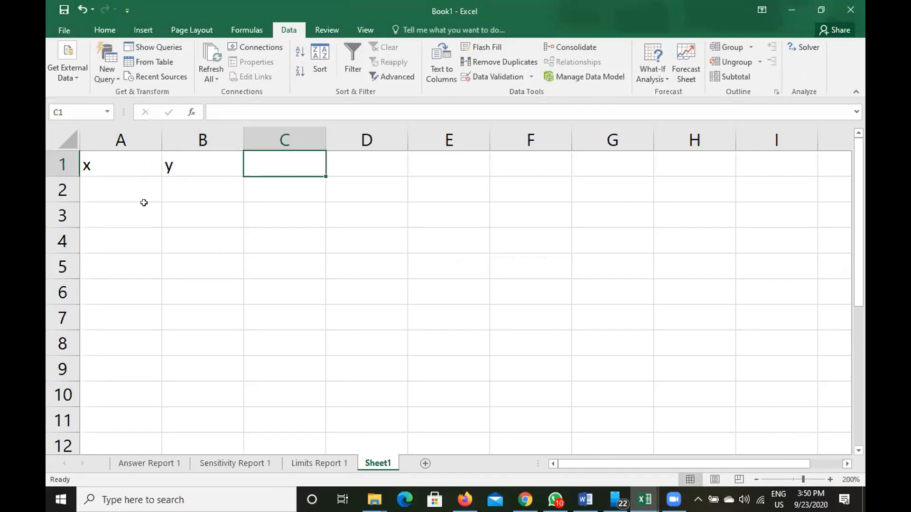
# Step: Enter the heading Objective in cell C1
pyautogui.press('Tab')
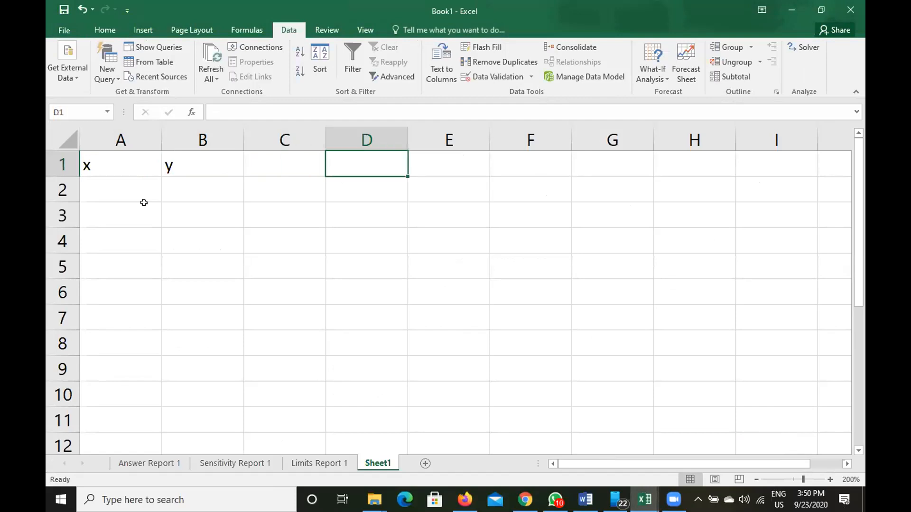
pyautogui.hotkey('shift', 'Tab')
pyautogui.write('O')
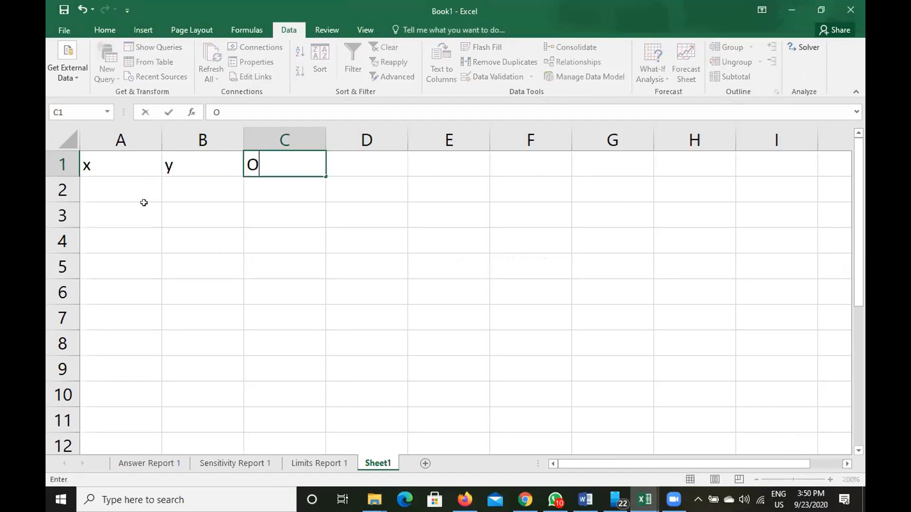
pyautogui.write('bjective')
pyautogui.press('Tab')
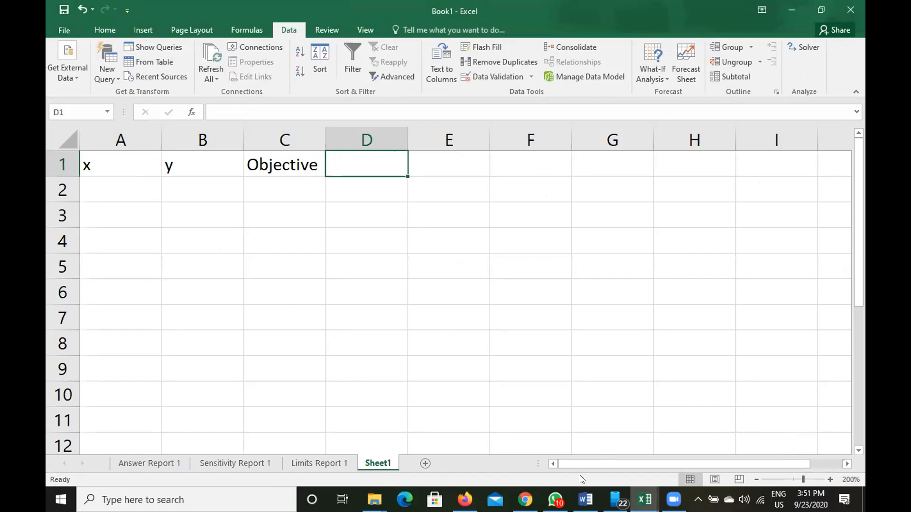
# Step: Check the objective function in the Word handout, then enter 50x+40y in cell D1 of Book1
pyautogui.click(585, 500)
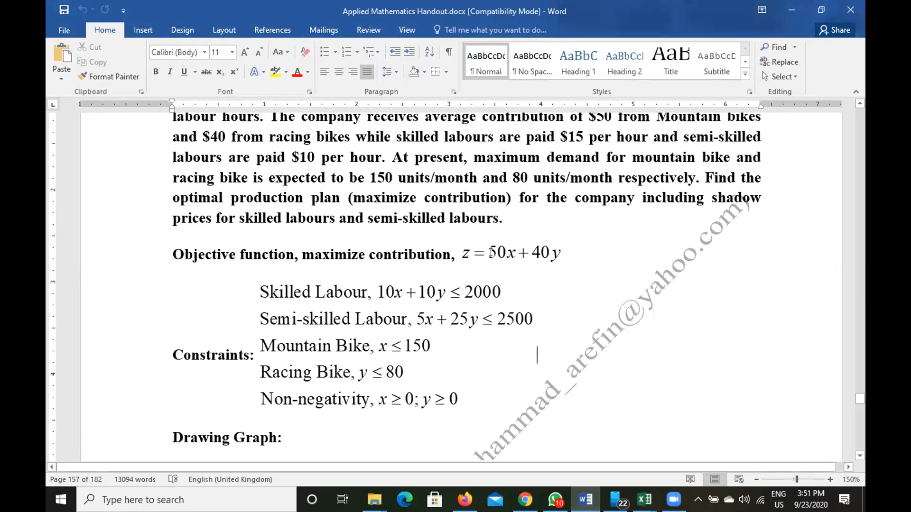
pyautogui.click(492, 253)
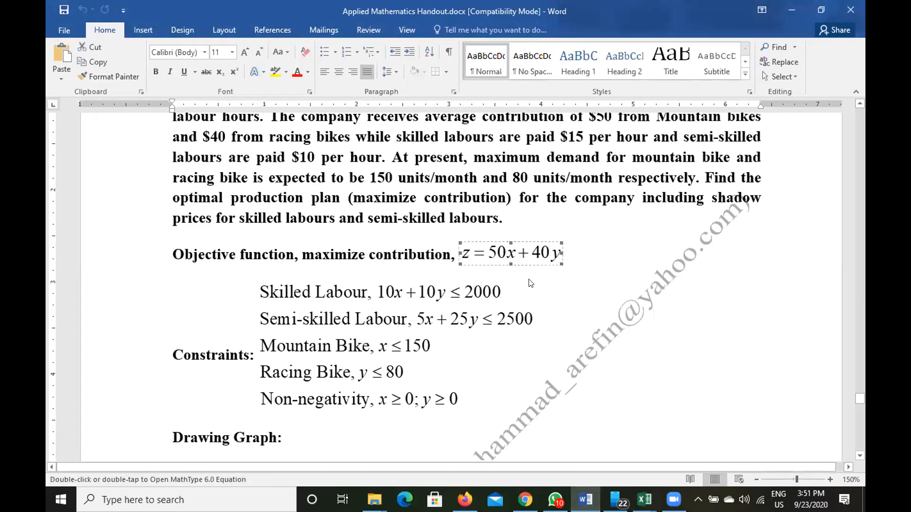
pyautogui.click(644, 500)
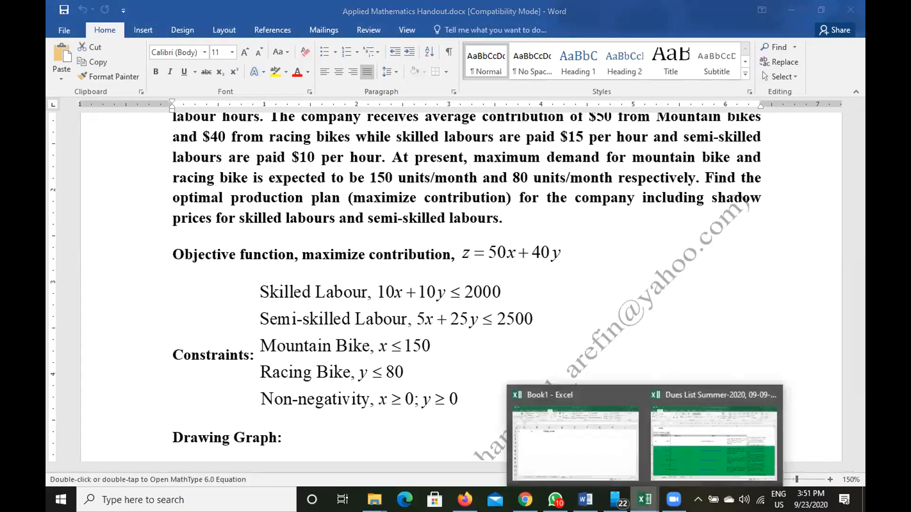
pyautogui.click(604, 439)
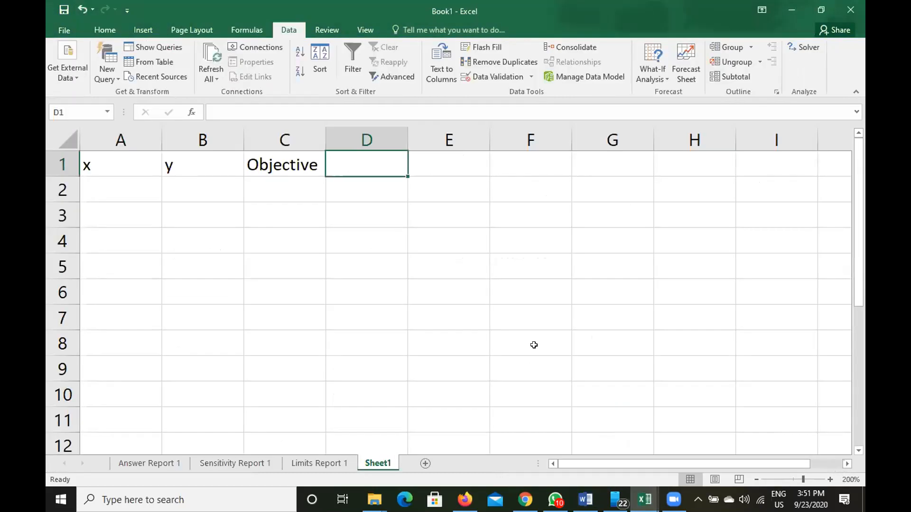
pyautogui.write('50x+40y')
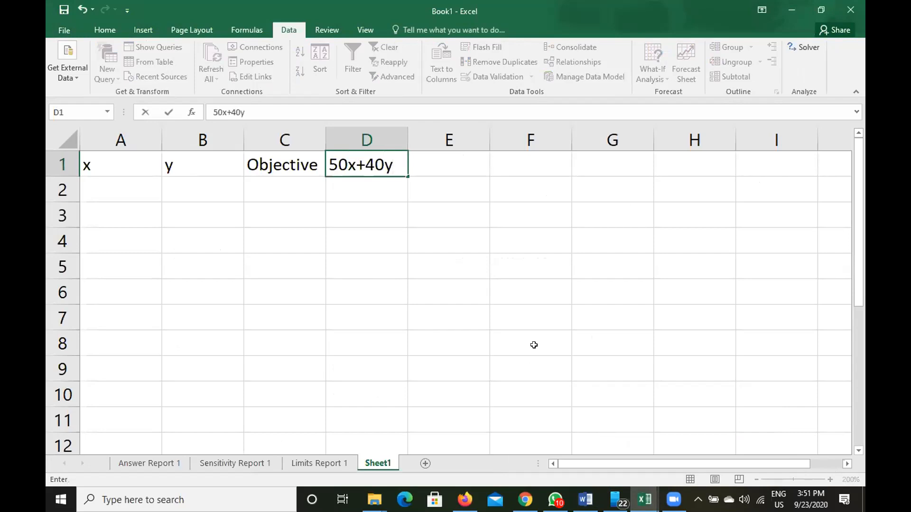
pyautogui.press('Return')
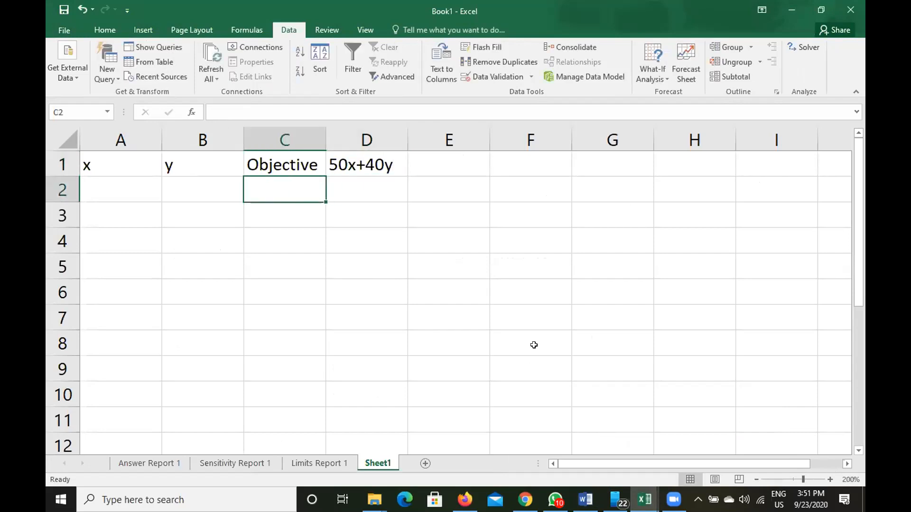
# Step: Enter 0 as the starting value for x in A2 and for y in B2
pyautogui.click(133, 192)
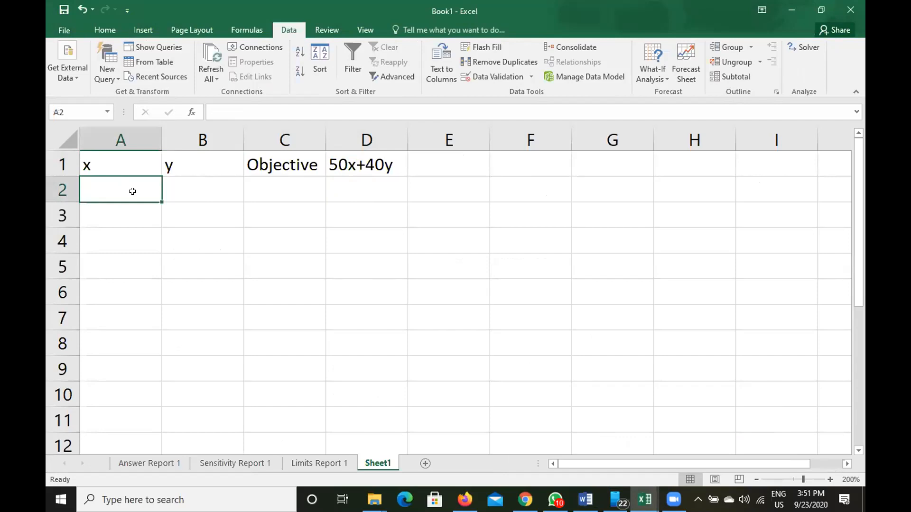
pyautogui.write('0')
pyautogui.press('Tab')
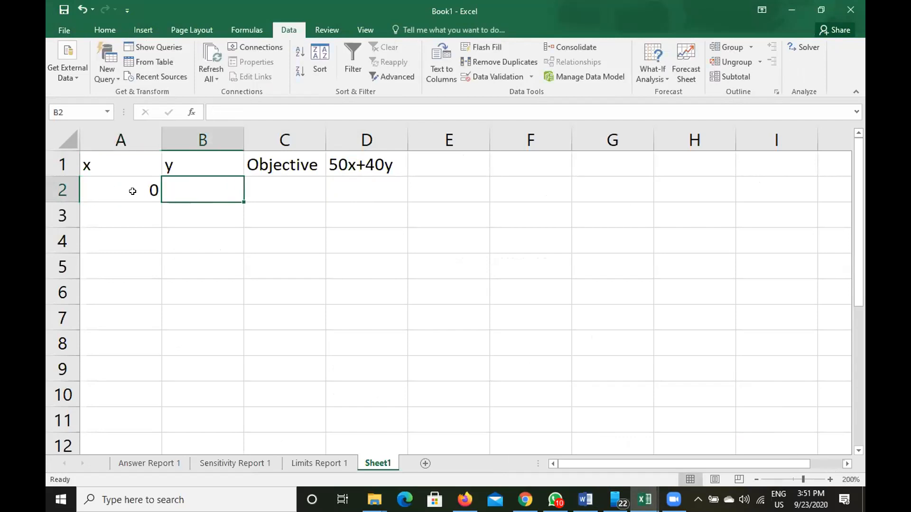
pyautogui.write('0')
pyautogui.press('Tab')
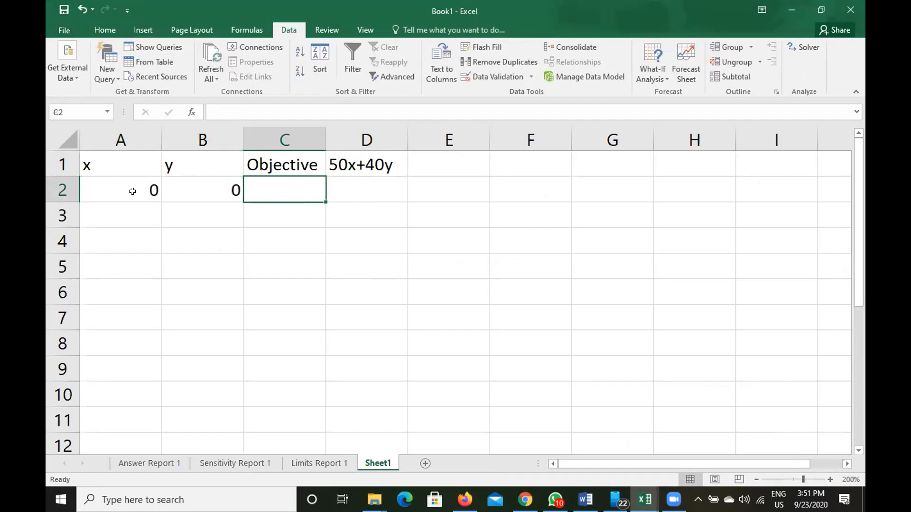
# Step: Enter the objective formula =50*A2+40*B2 in cell C2, checking the coefficients against the Word handout
pyautogui.write('=')
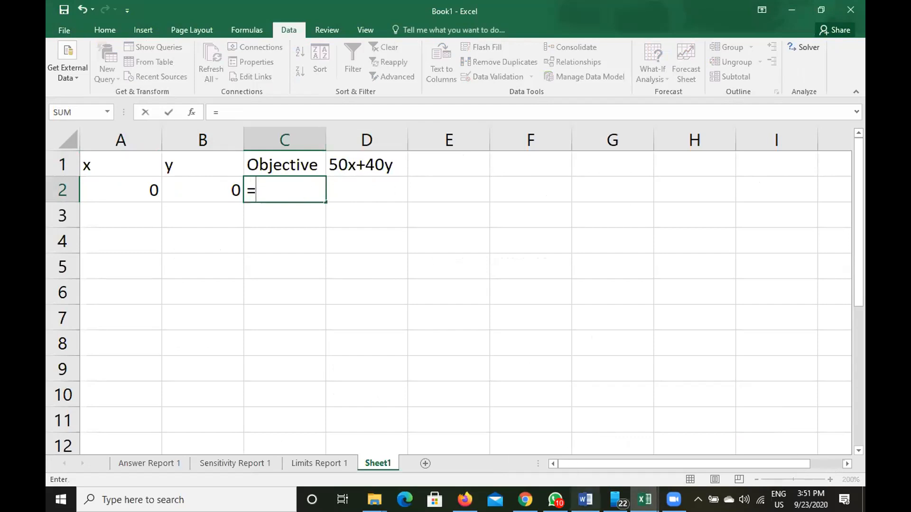
pyautogui.click(586, 499)
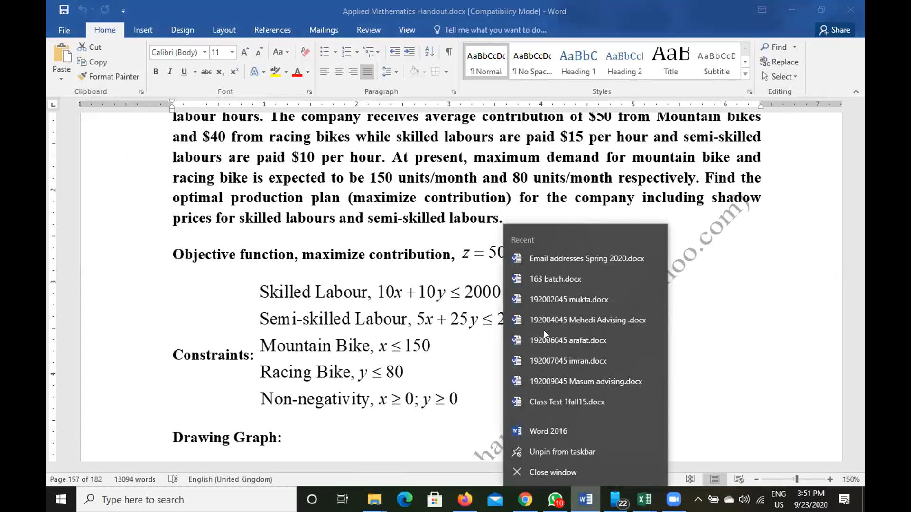
pyautogui.click(510, 256)
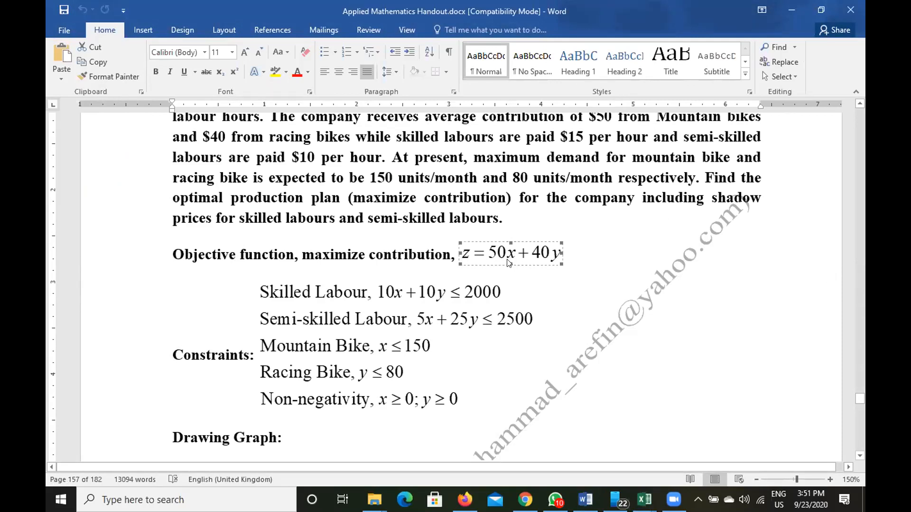
pyautogui.click(645, 500)
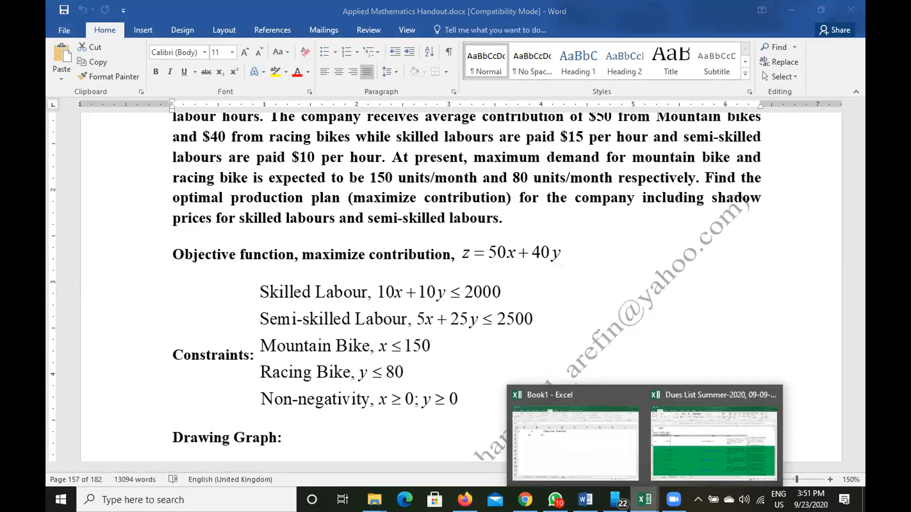
pyautogui.click(573, 430)
pyautogui.write('50*')
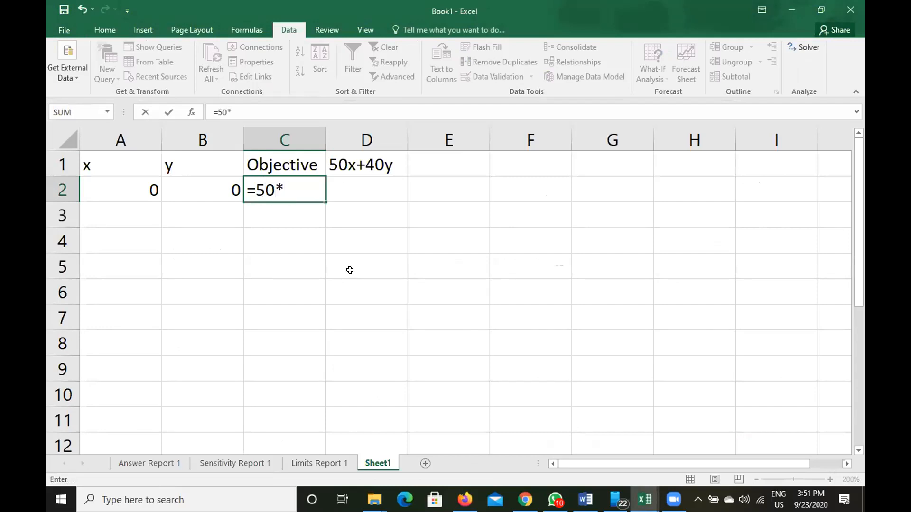
pyautogui.click(137, 182)
pyautogui.write('+40')
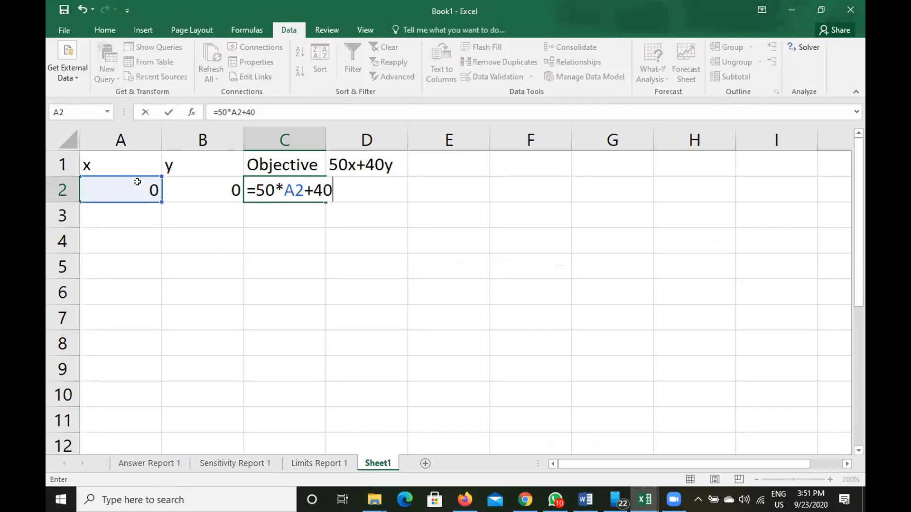
pyautogui.write('*')
pyautogui.click(208, 192)
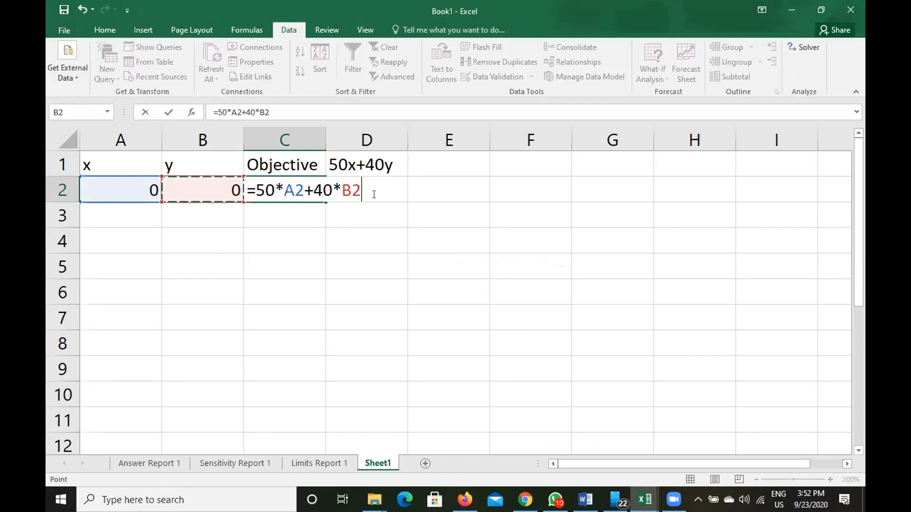
pyautogui.press('Return')
pyautogui.click(309, 189)
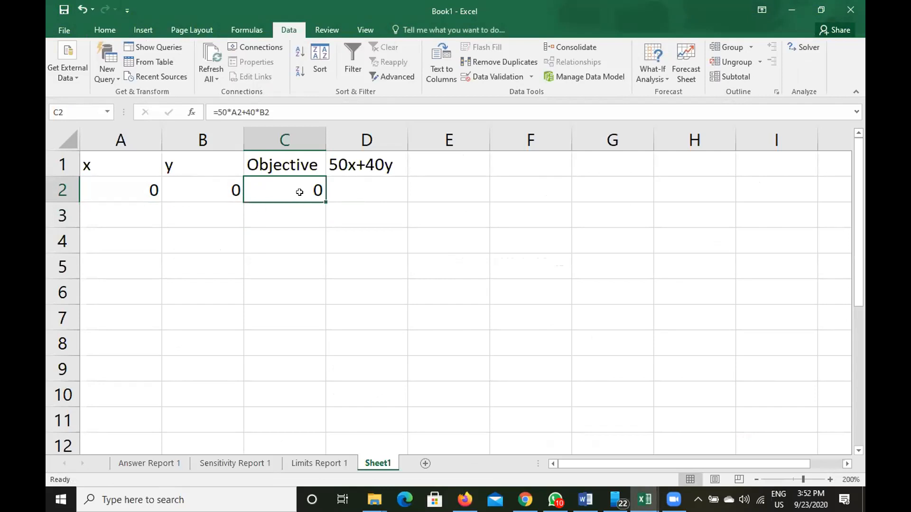
# Step: Enter the heading Constraints in cell A4
pyautogui.click(125, 241)
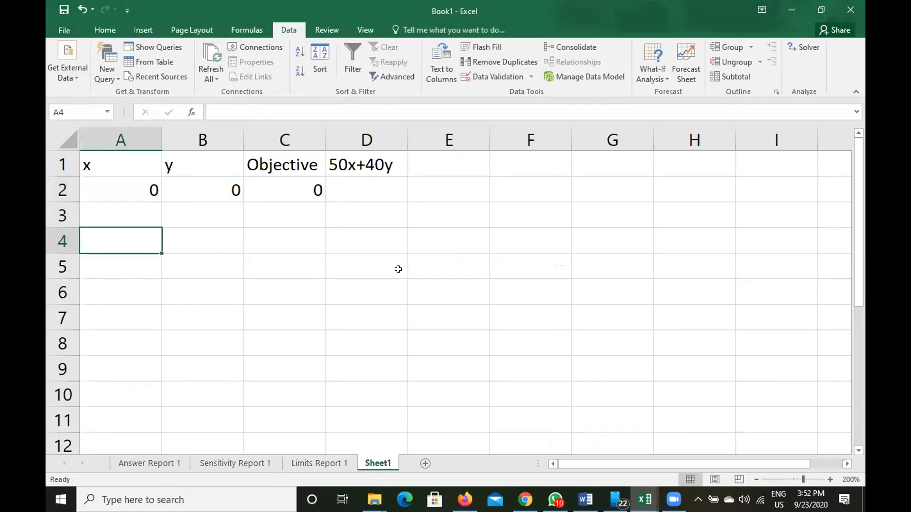
pyautogui.write('Cons')
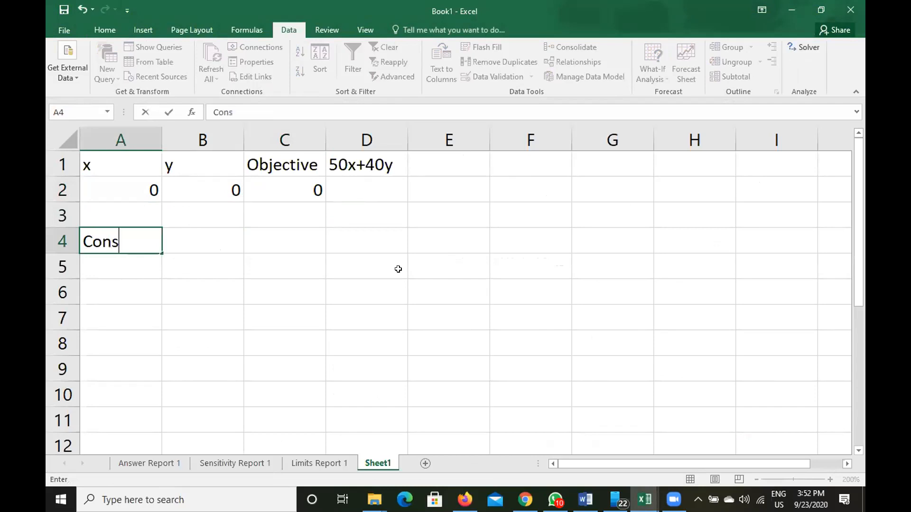
pyautogui.write('traints')
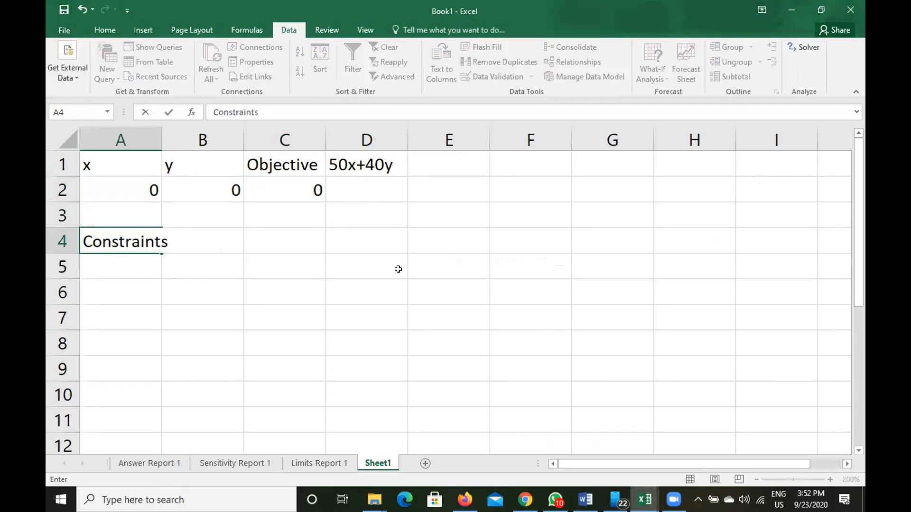
pyautogui.press('Return')
pyautogui.press('Return')
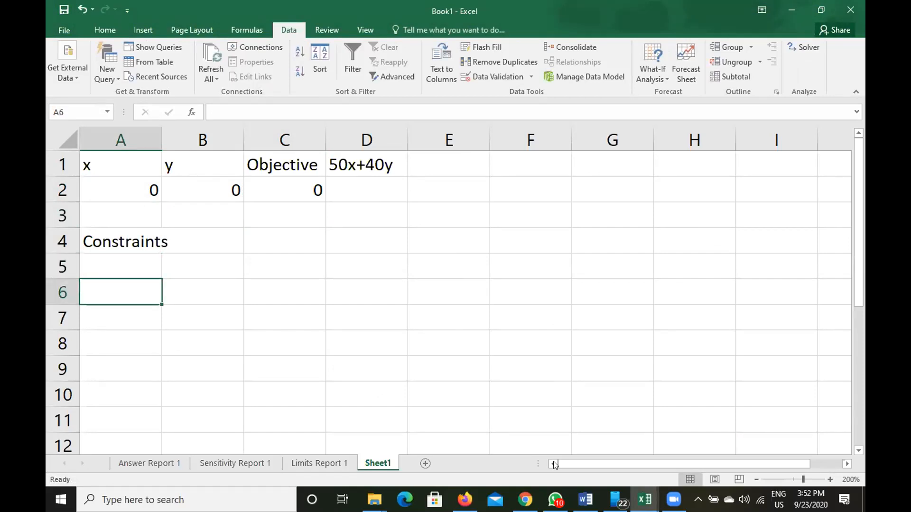
# Step: Check the first constraint's name in the Word handout, label cell A6 Skilled Labour in Book1 and widen column A to fit
pyautogui.click(586, 499)
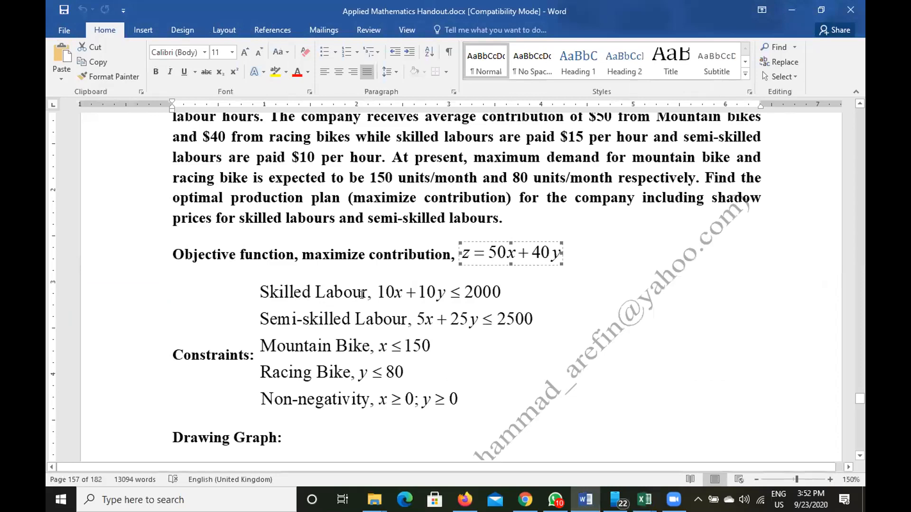
pyautogui.click(645, 500)
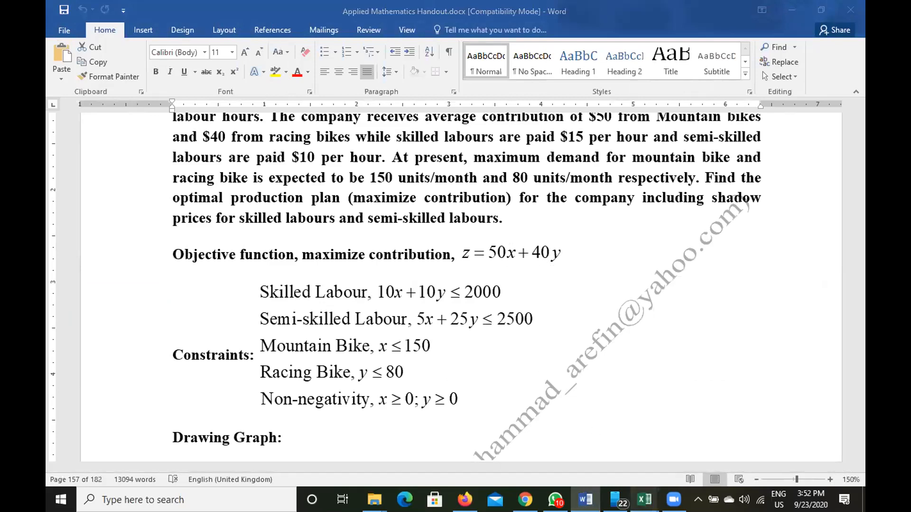
pyautogui.click(540, 425)
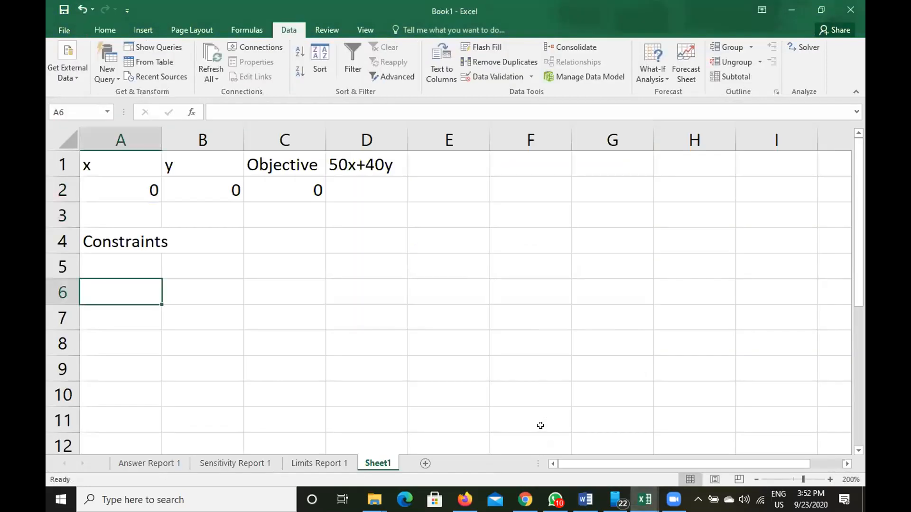
pyautogui.write('Sik')
pyautogui.press('BackSpace')
pyautogui.press('BackSpace')
pyautogui.write('killed Labour')
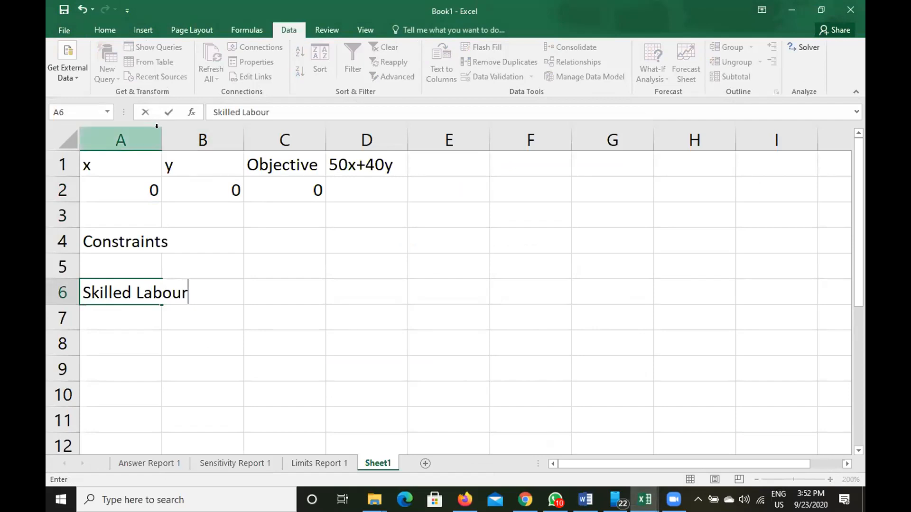
pyautogui.click(143, 316)
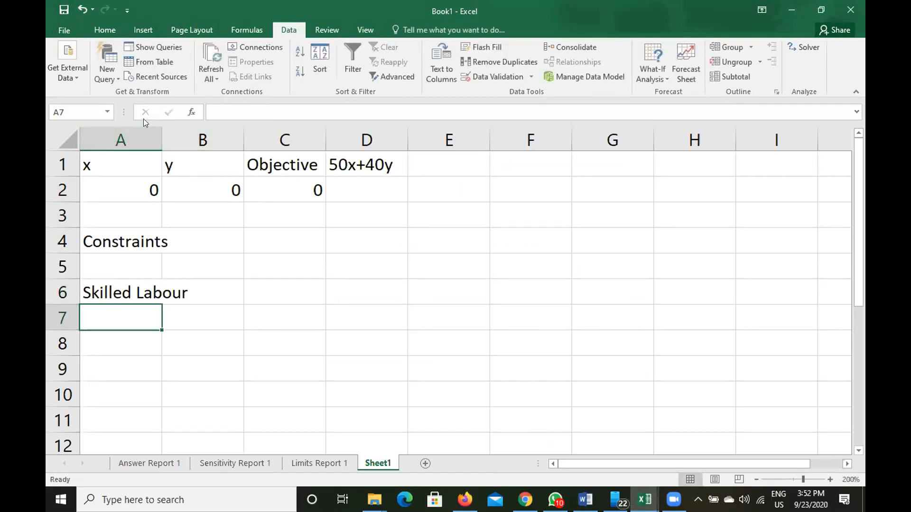
pyautogui.doubleClick(161, 127)
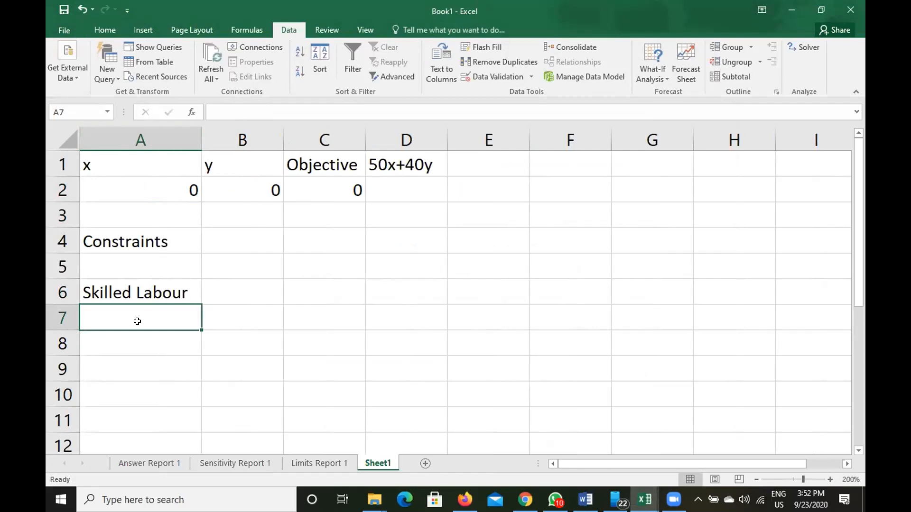
pyautogui.write('=')
pyautogui.press('BackSpace')
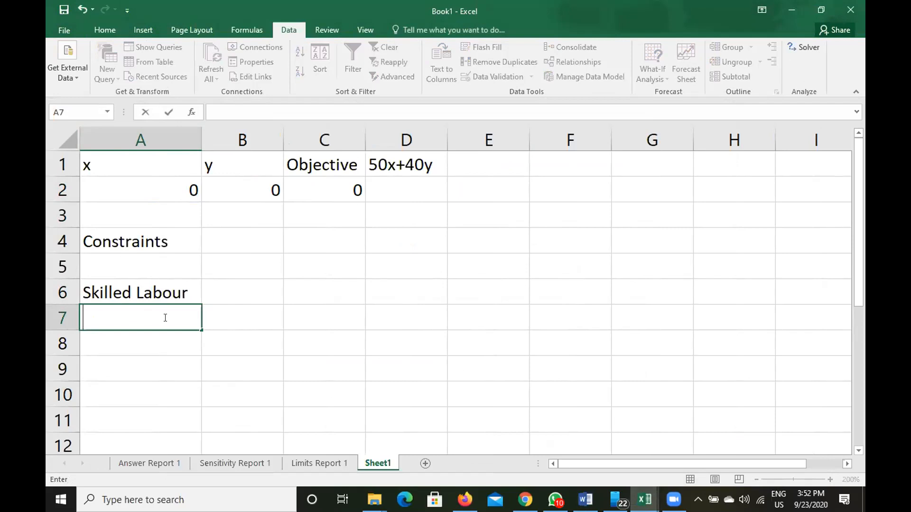
# Step: Check the Skilled Labour constraint in the Word handout and enter its expression 10x+10y in cell B6 of Book1
pyautogui.click(245, 294)
pyautogui.click(586, 500)
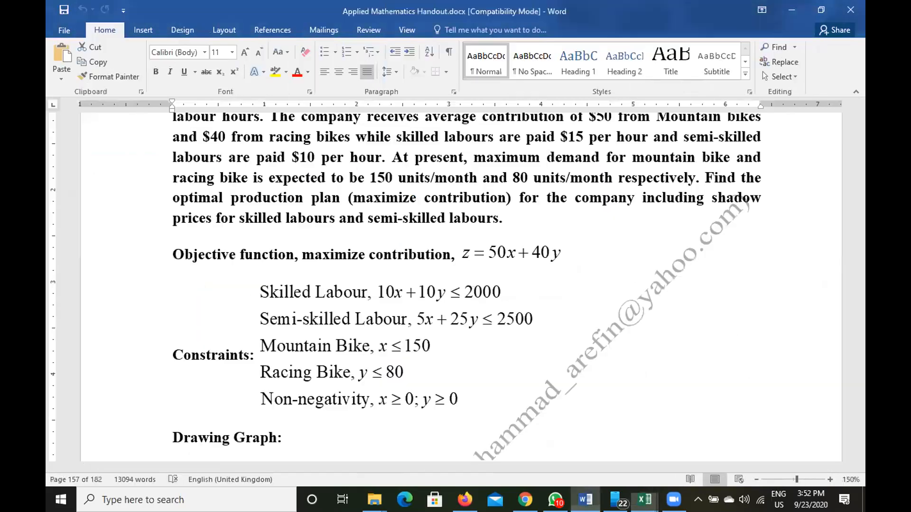
pyautogui.click(493, 253)
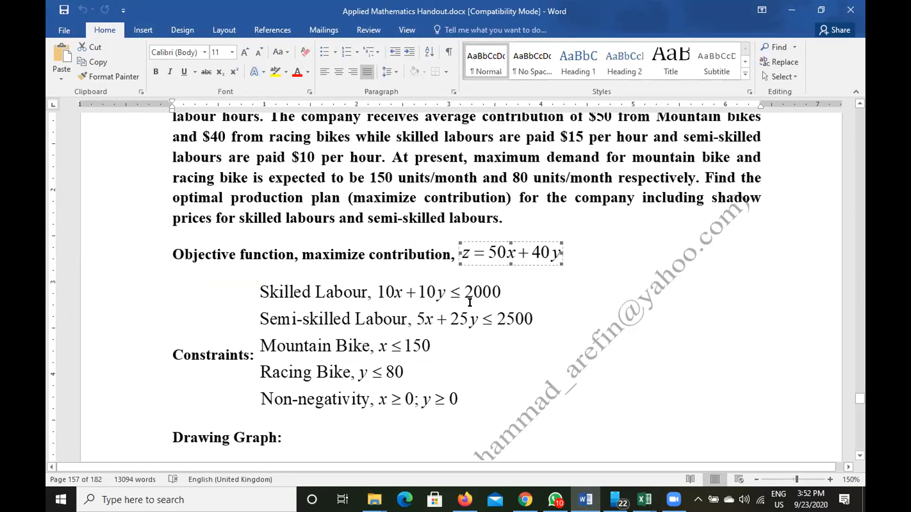
pyautogui.click(645, 499)
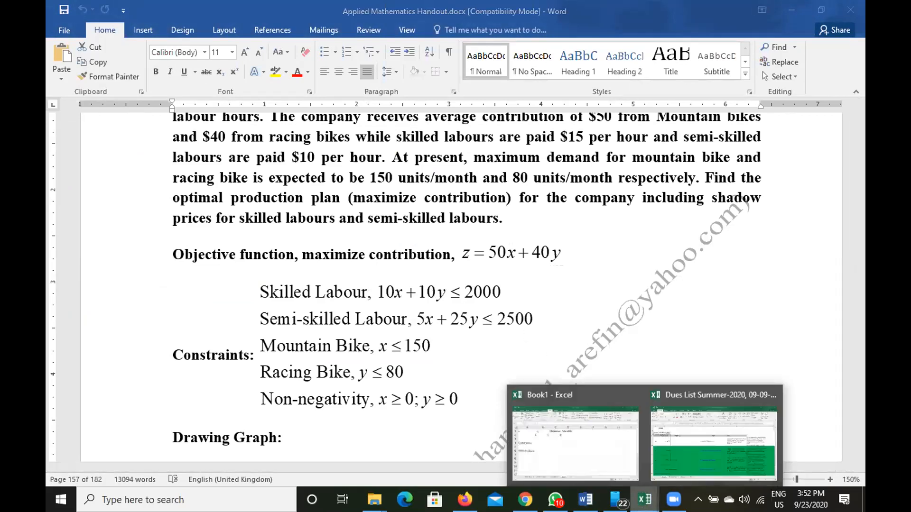
pyautogui.click(565, 466)
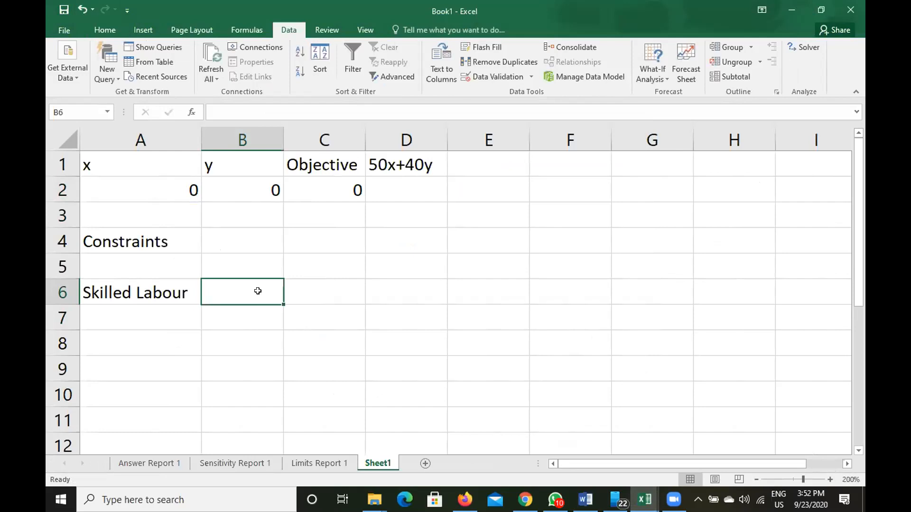
pyautogui.write('10x+10y')
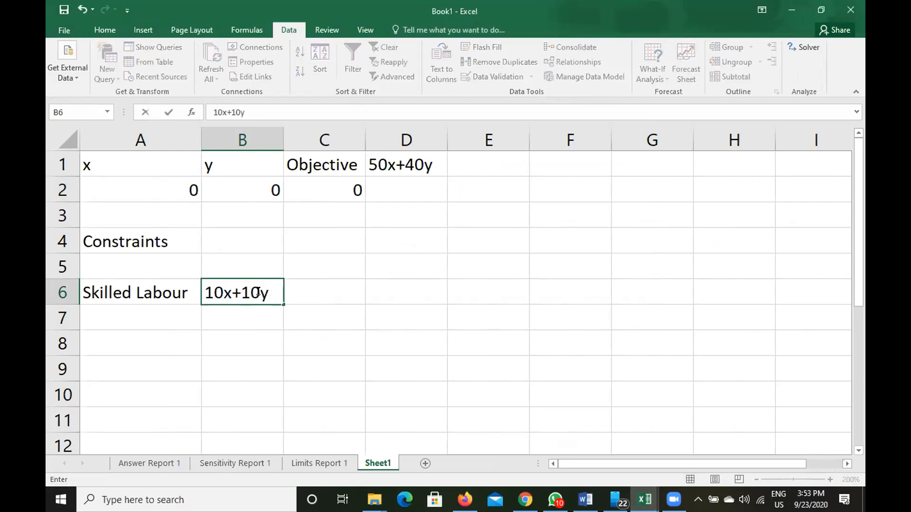
pyautogui.press('Return')
# Step: Enter the Skilled Labour formula =10*A2+10*B2 in cell A7
pyautogui.write('=')
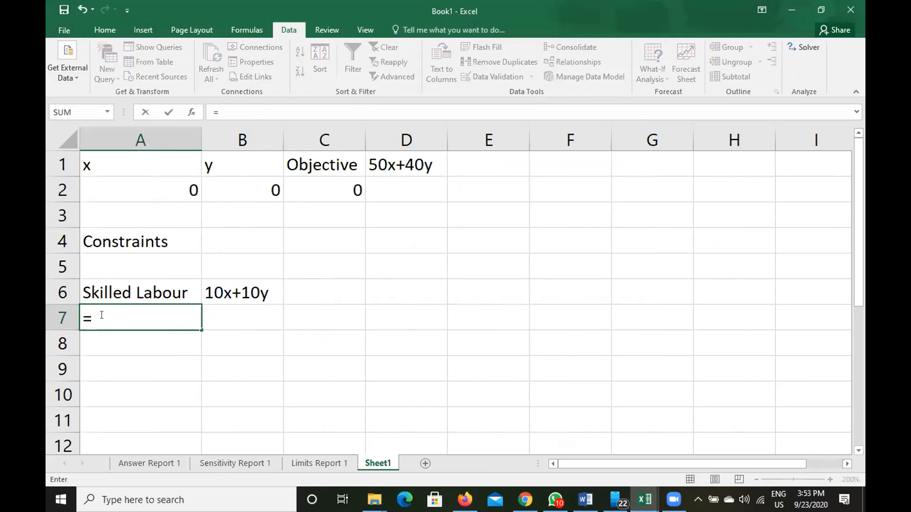
pyautogui.write('10*')
pyautogui.click(132, 183)
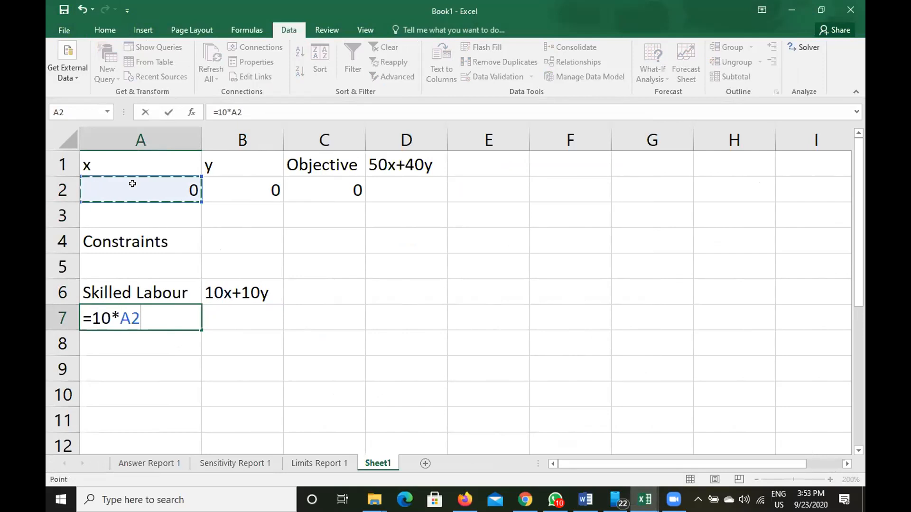
pyautogui.write('+10')
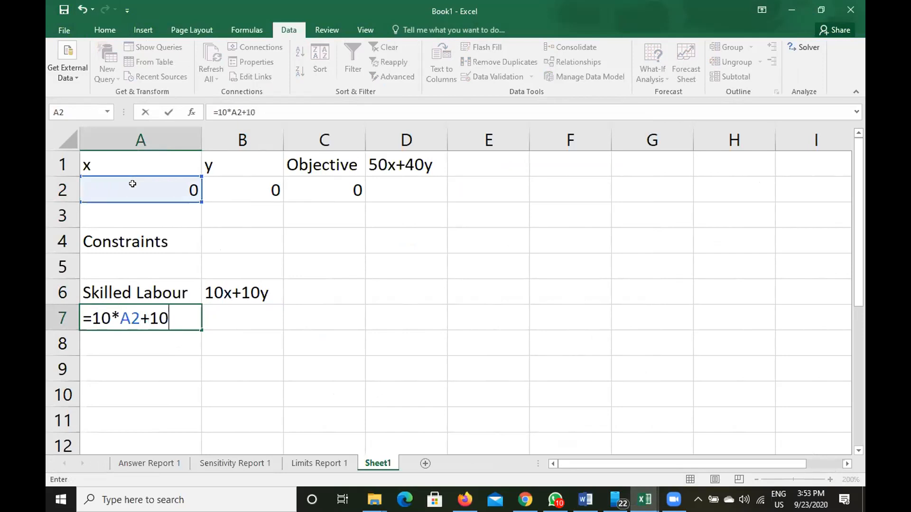
pyautogui.write('*')
pyautogui.click(256, 190)
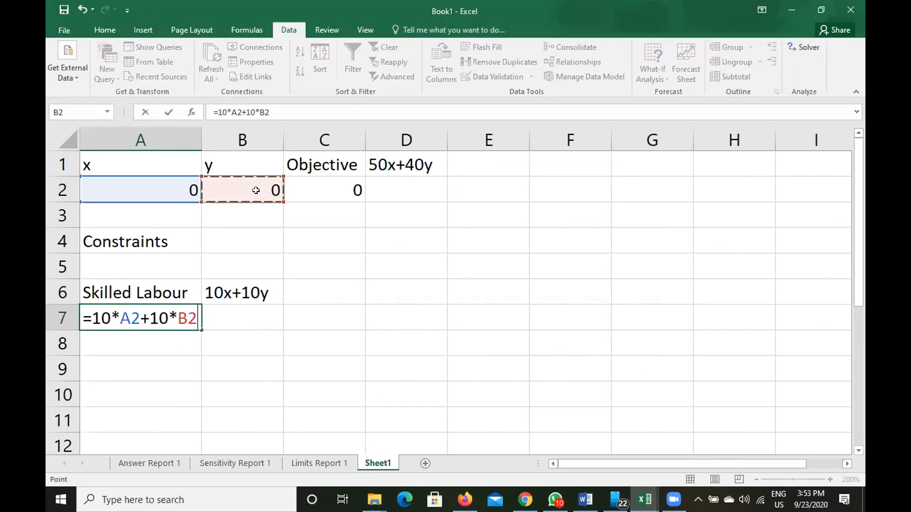
pyautogui.press('Return')
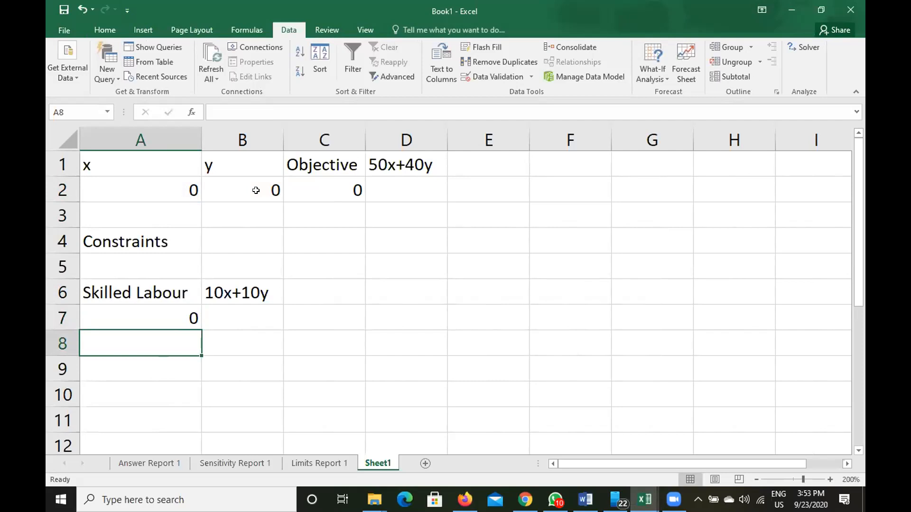
# Step: Check the second constraint's name in the Word handout, label cell A9 Semi-skilled labour in Book1 and widen column A to fit
pyautogui.press('Return')
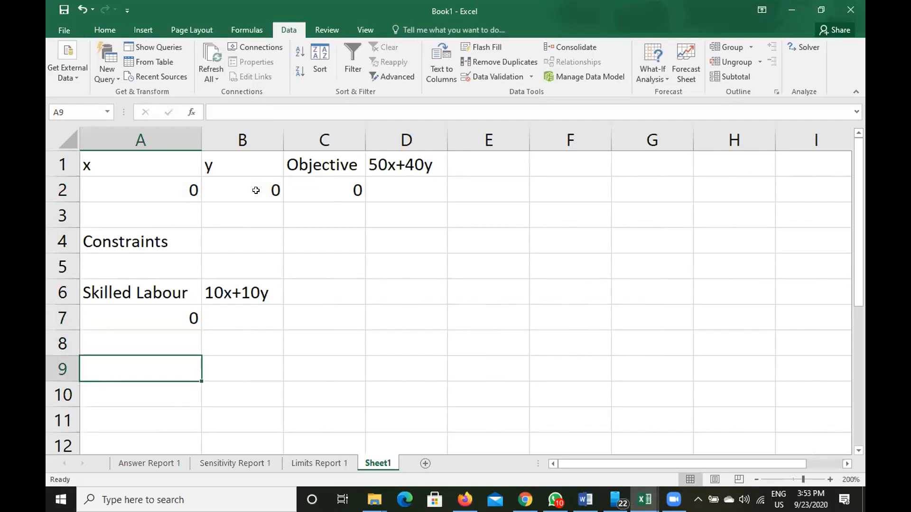
pyautogui.click(580, 488)
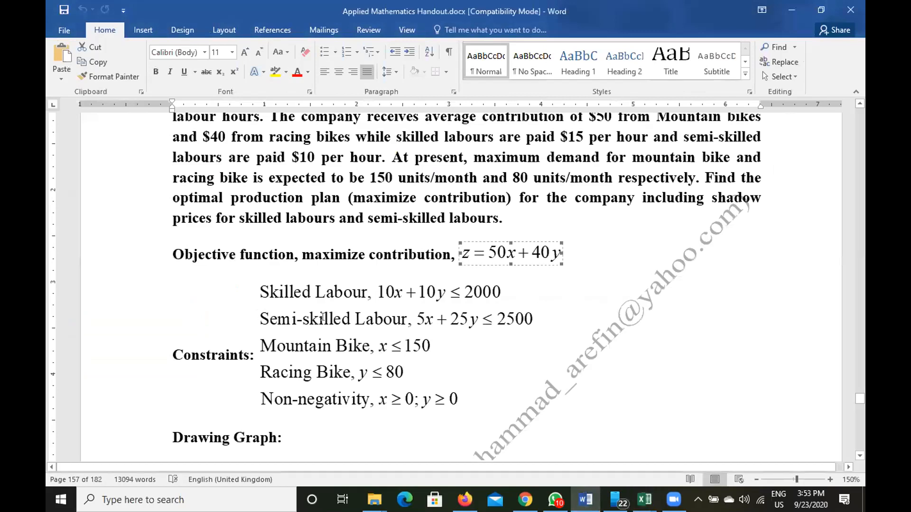
pyautogui.moveTo(644, 499)
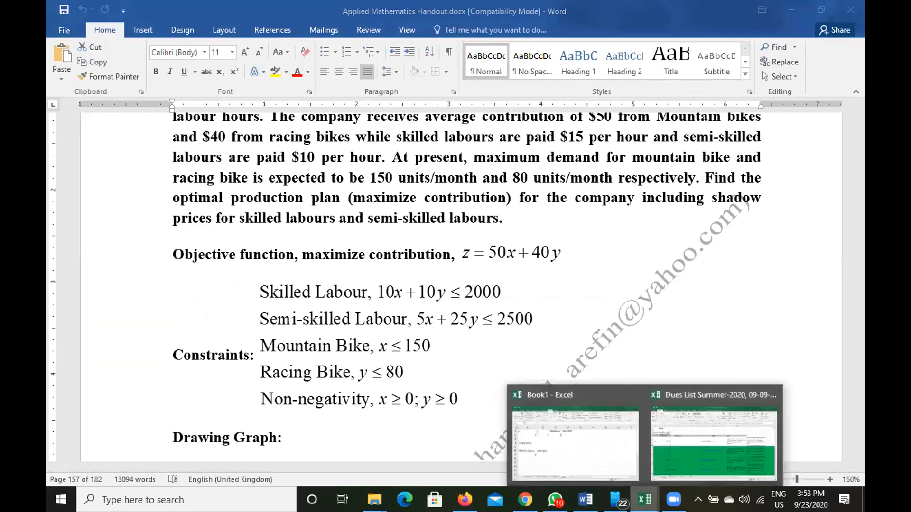
pyautogui.click(571, 433)
pyautogui.write('S')
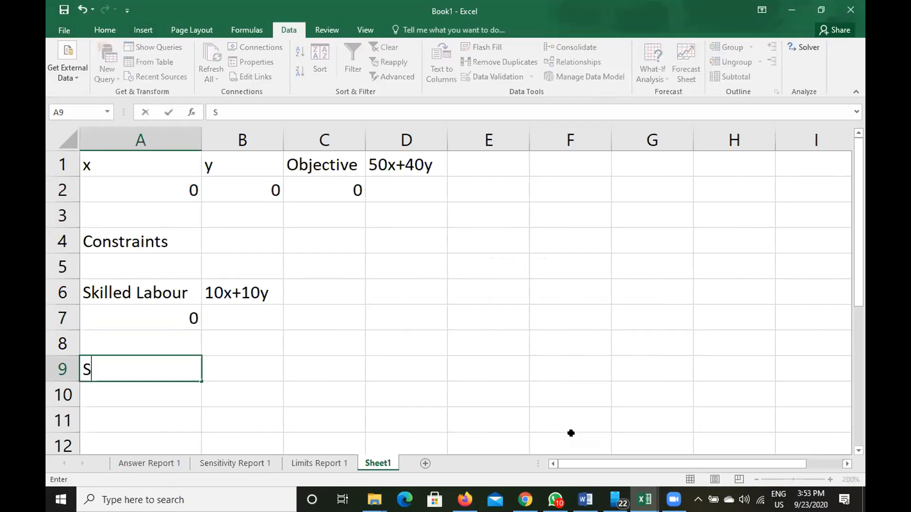
pyautogui.write('emi-sk')
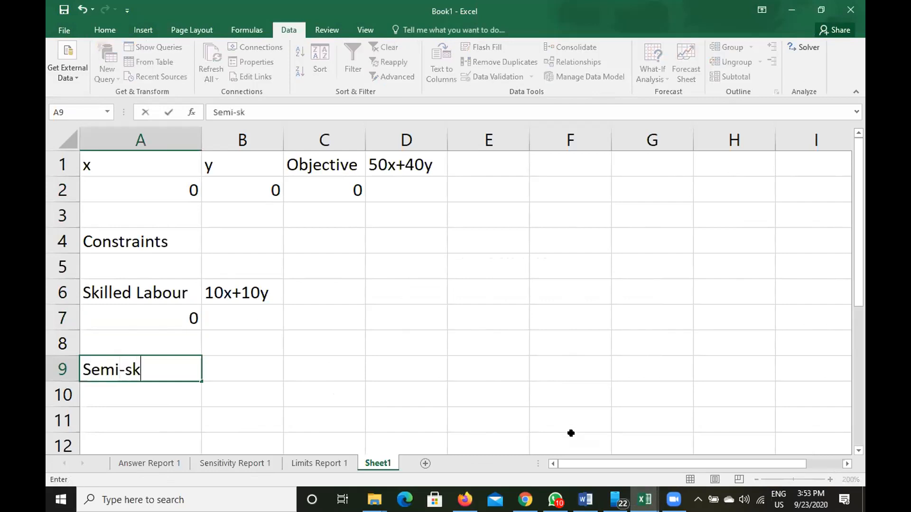
pyautogui.write('illed labour')
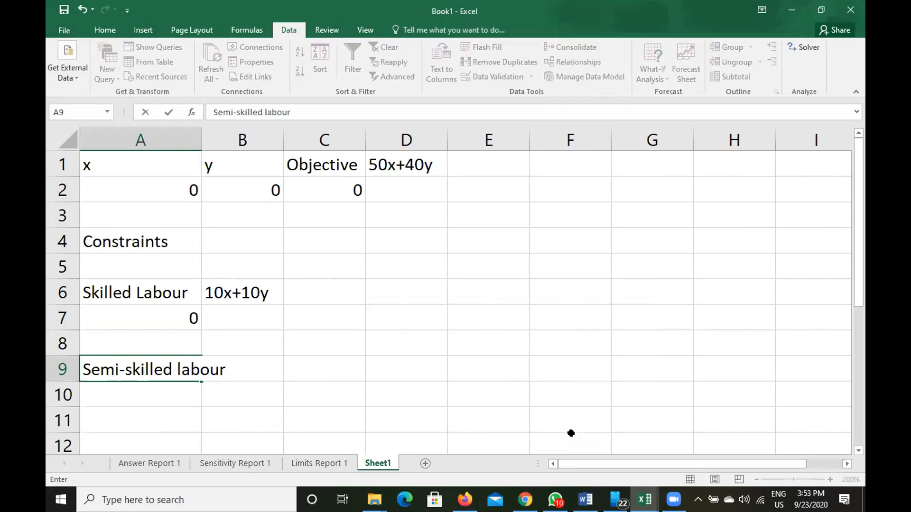
pyautogui.press('Return')
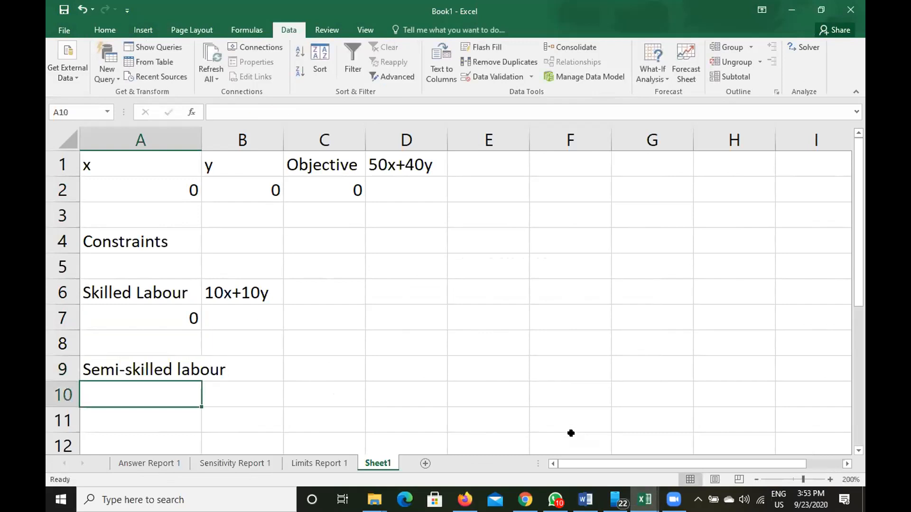
pyautogui.write('=')
pyautogui.press('Escape')
pyautogui.click(259, 367)
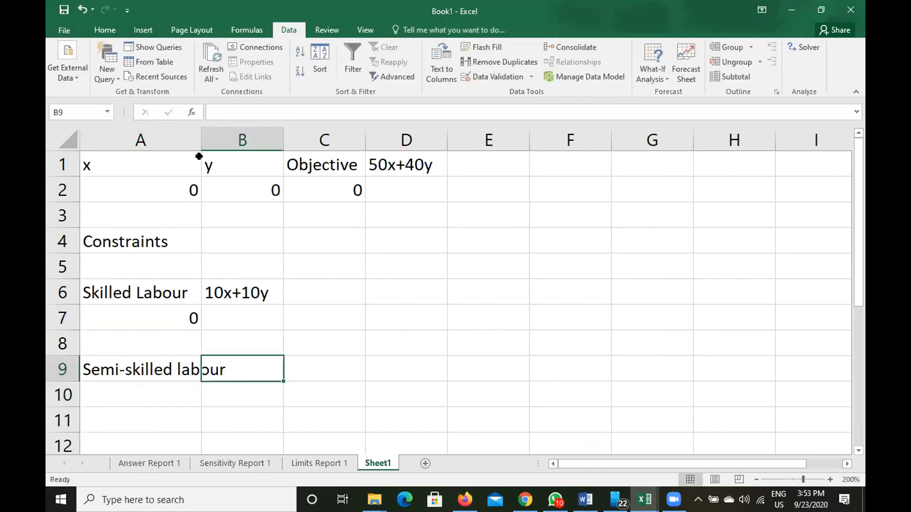
pyautogui.doubleClick(201, 140)
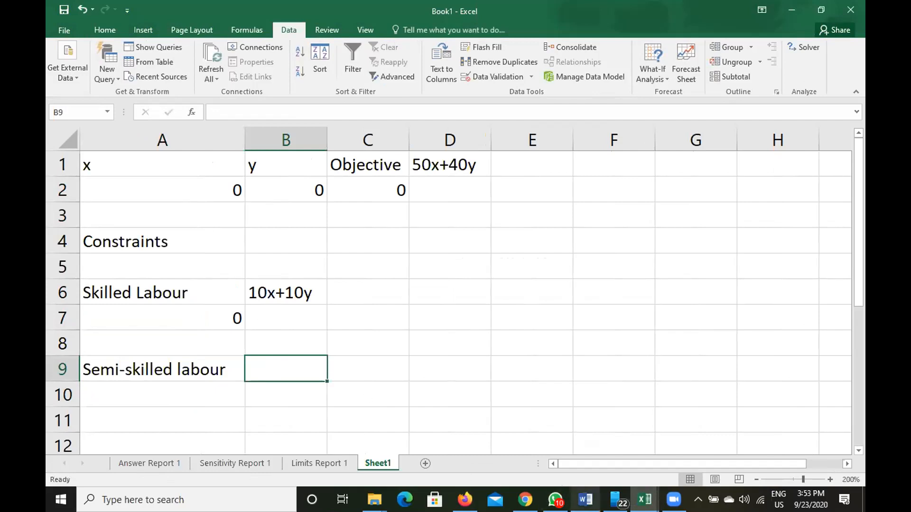
# Step: Check the Semi-skilled Labour constraint in the Word handout and enter its expression 5x+25y in cell B9 of Book1
pyautogui.click(585, 499)
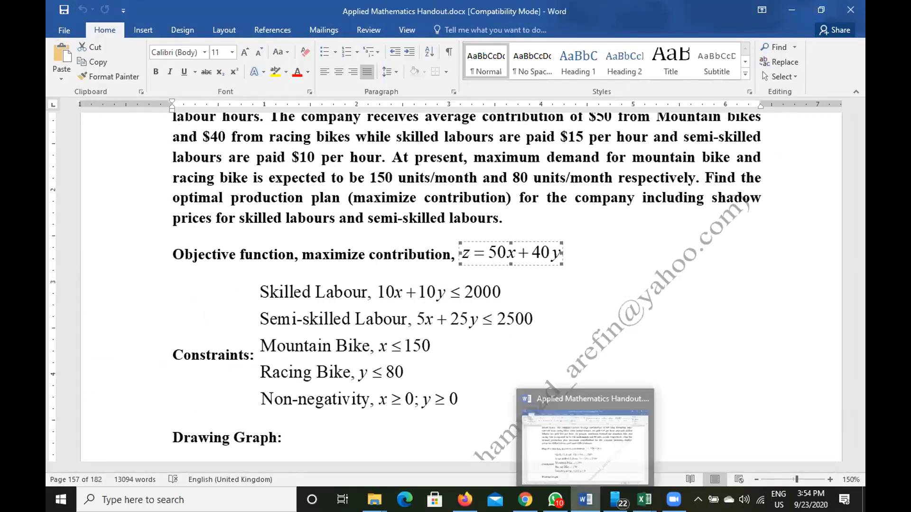
pyautogui.click(588, 498)
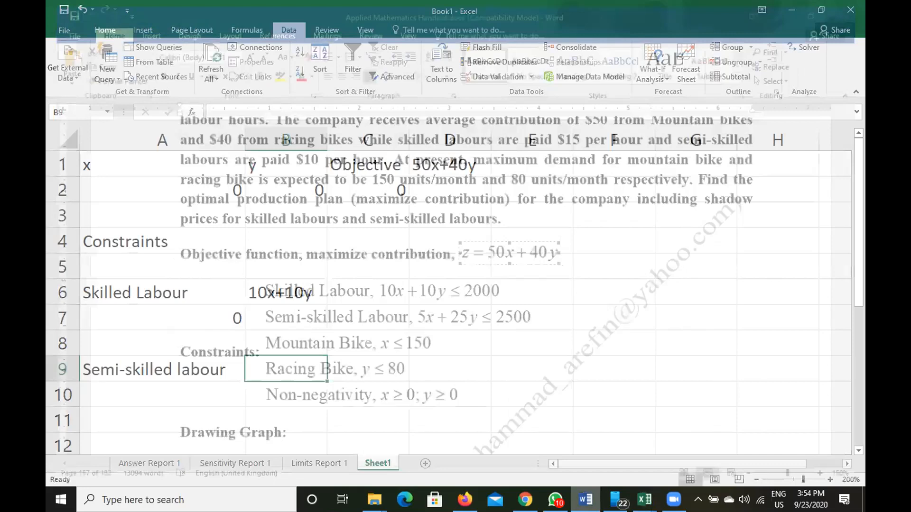
pyautogui.write('5x+2')
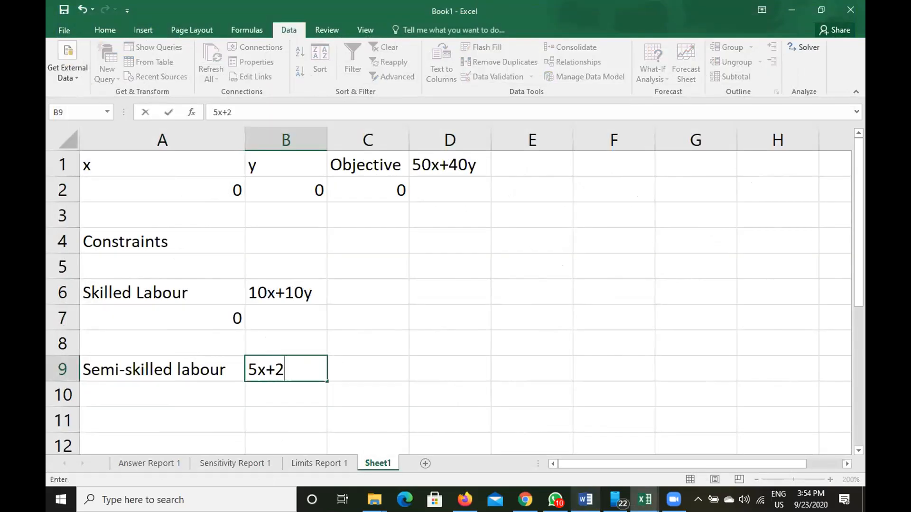
pyautogui.write('5y')
pyautogui.press('Return')
# Step: Enter the Semi-skilled labour formula =5*A2+25*B2 in cell A10
pyautogui.press('Left')
pyautogui.write('=')
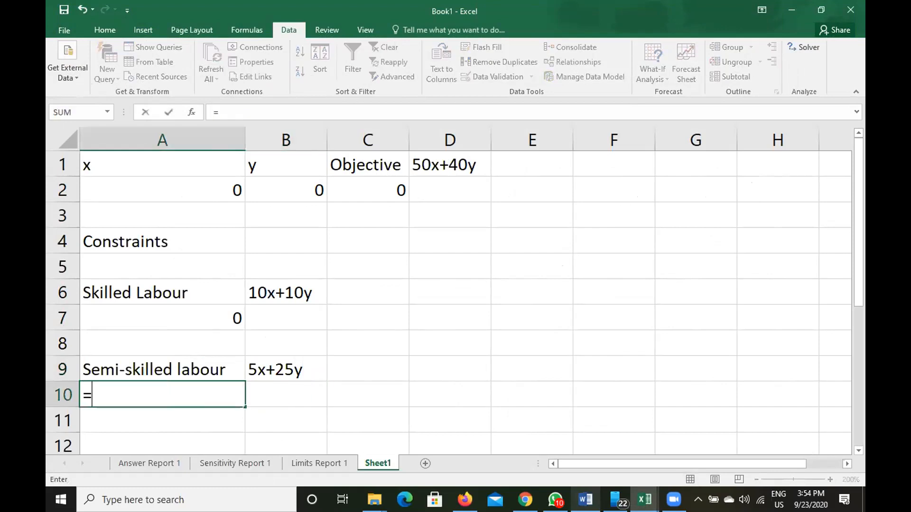
pyautogui.write('5*')
pyautogui.click(194, 189)
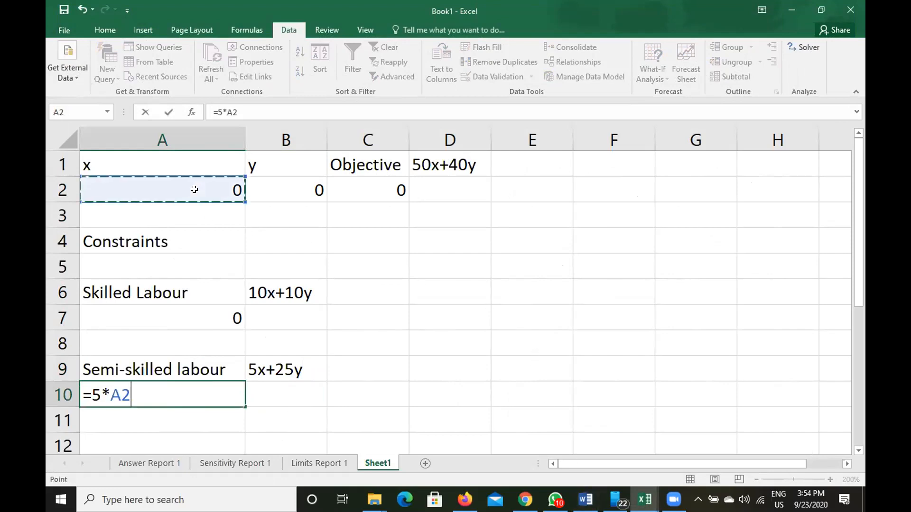
pyautogui.write('+')
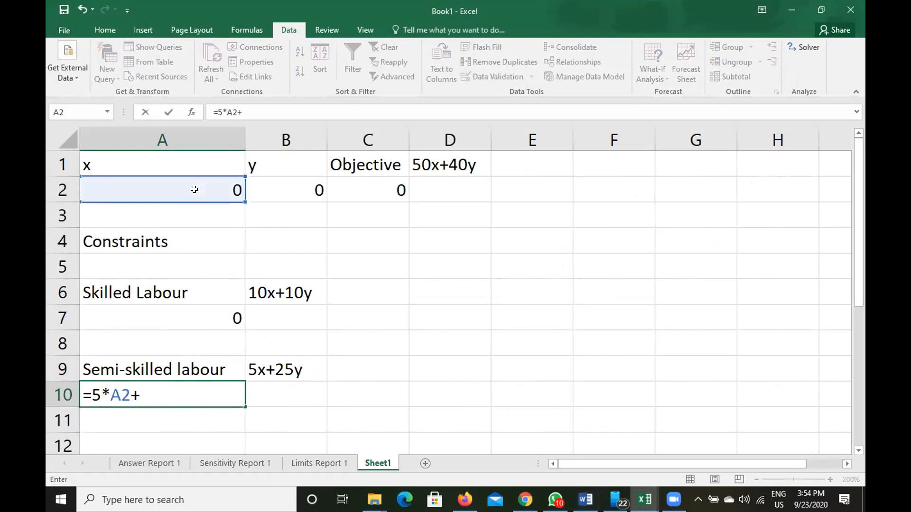
pyautogui.write('25*y')
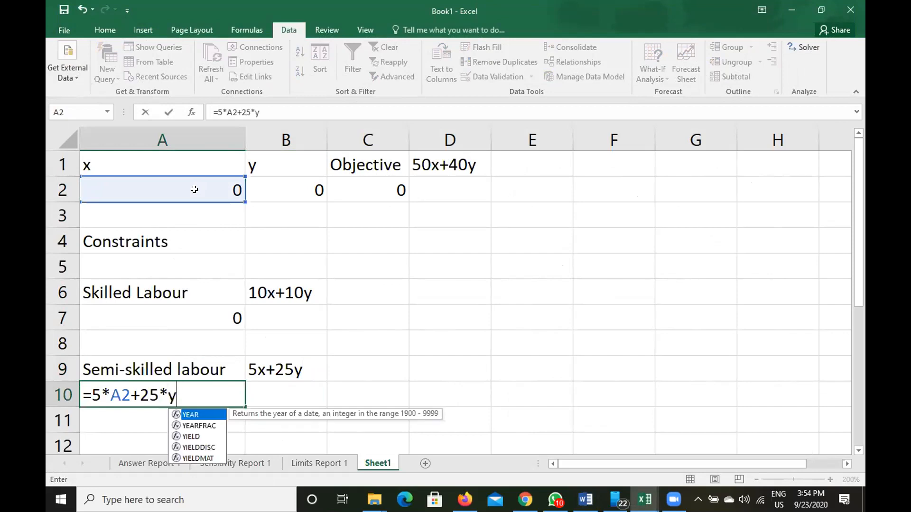
pyautogui.press('BackSpace')
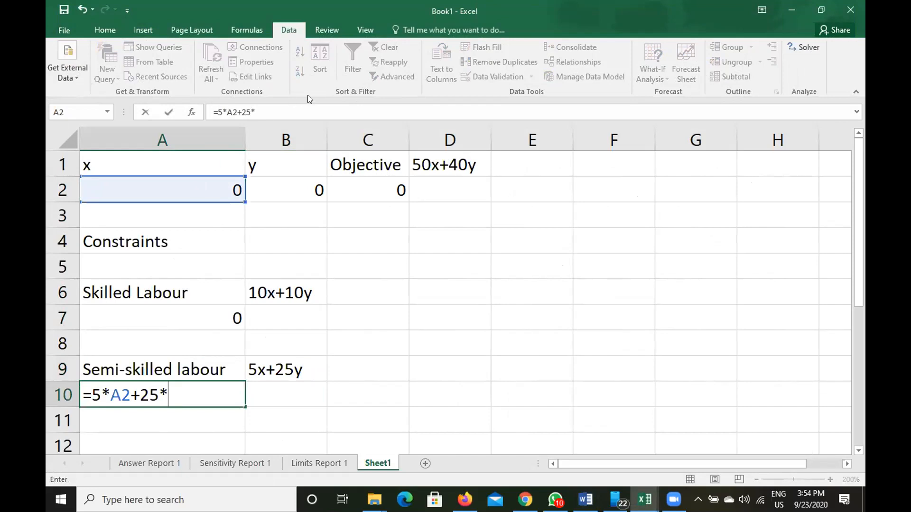
pyautogui.click(302, 179)
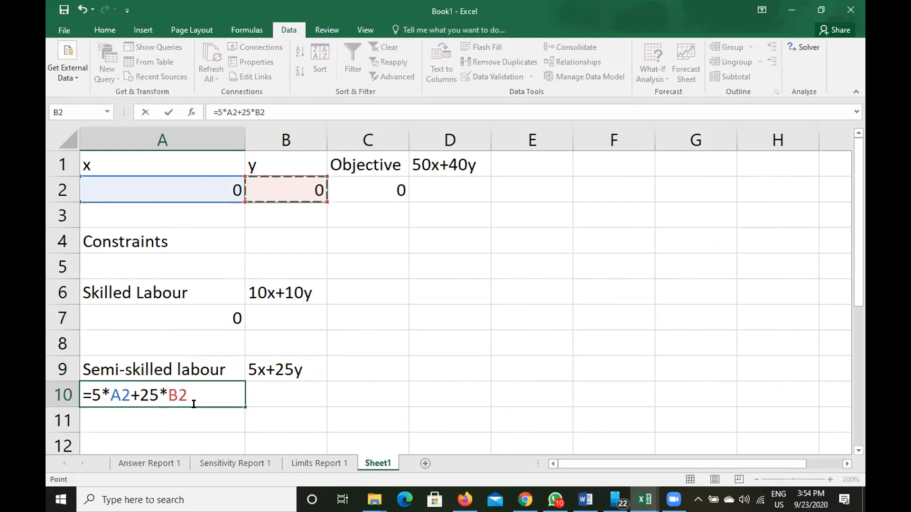
pyautogui.press('Return')
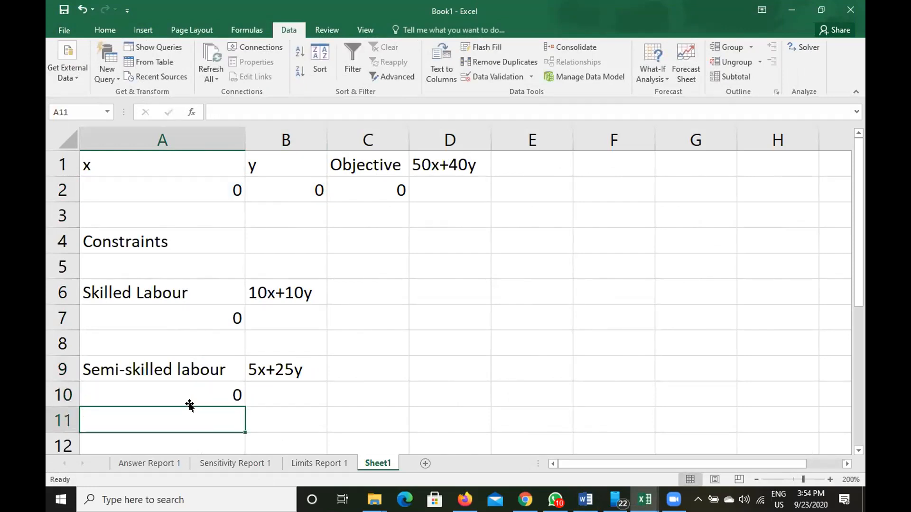
# Step: Check the third constraint's name in the Word handout and label cell A12 of Book1 Mountain Bike
pyautogui.press('Down')
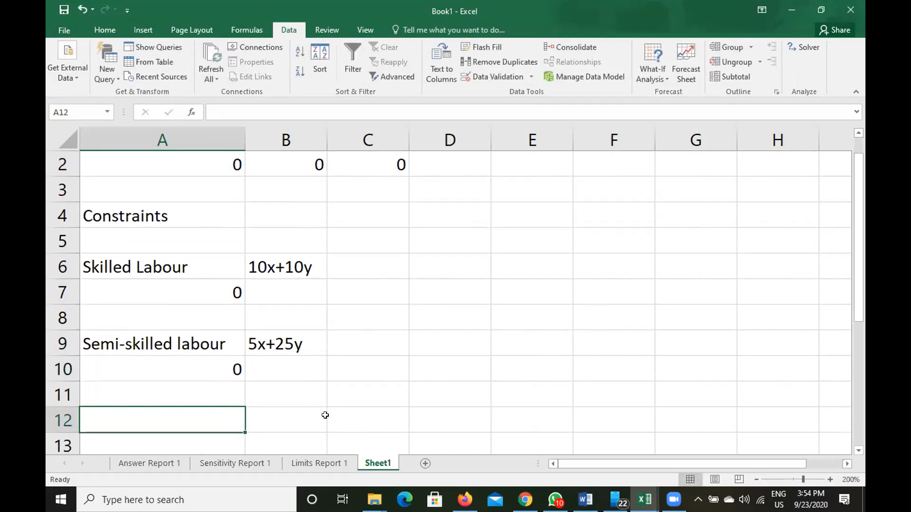
pyautogui.click(586, 500)
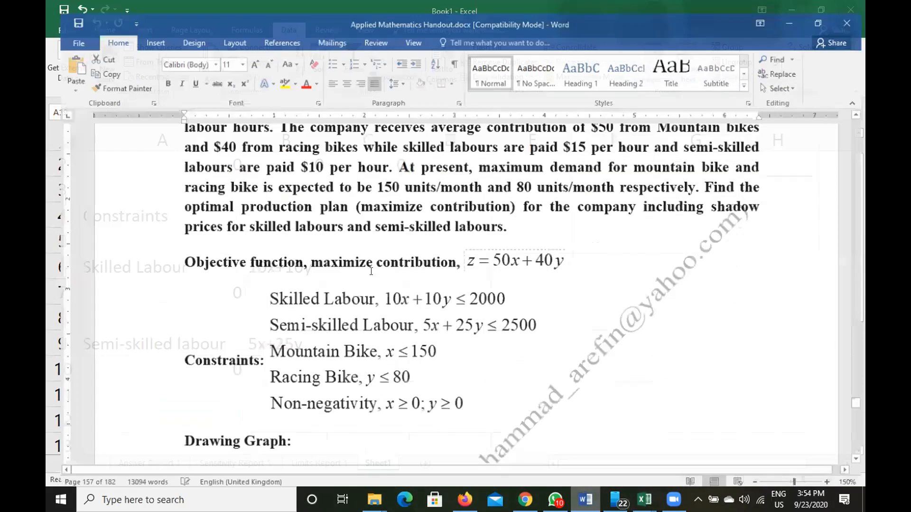
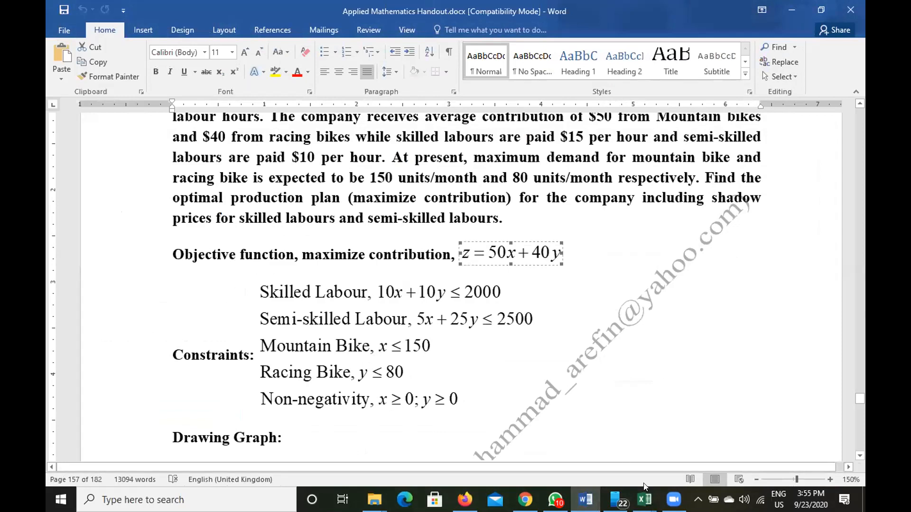
pyautogui.moveTo(644, 499)
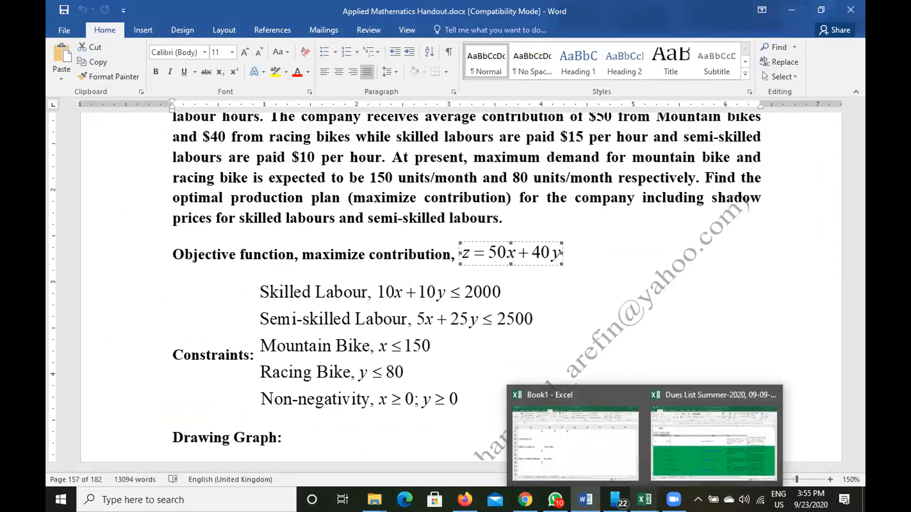
pyautogui.click(586, 439)
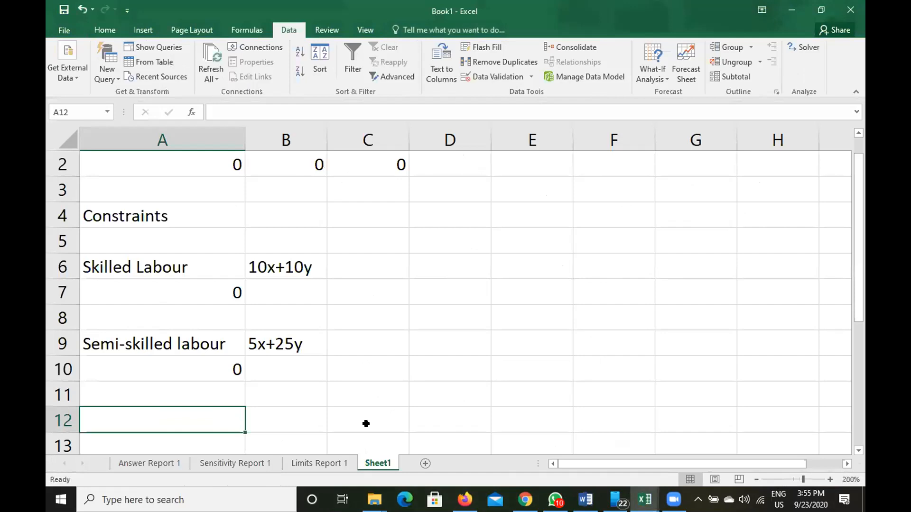
pyautogui.write('Mon')
pyautogui.press('BackSpace')
pyautogui.write('untain Bike')
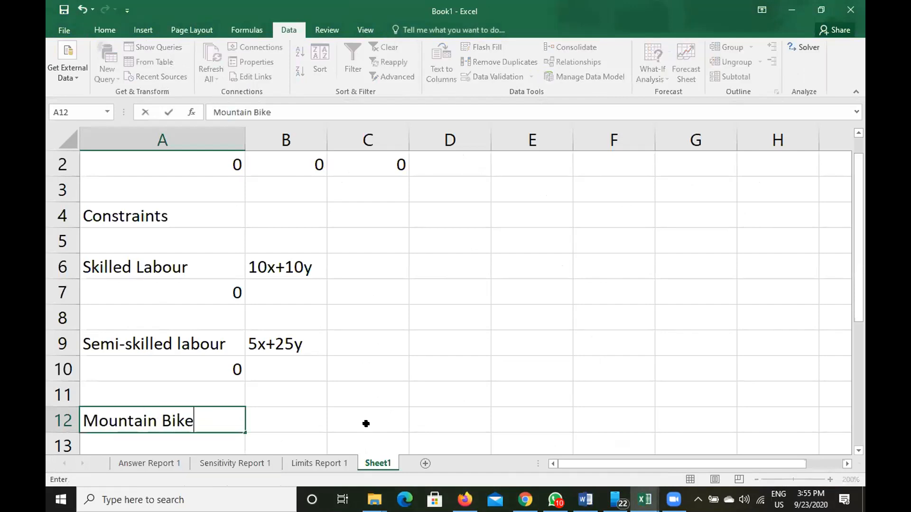
pyautogui.press('Return')
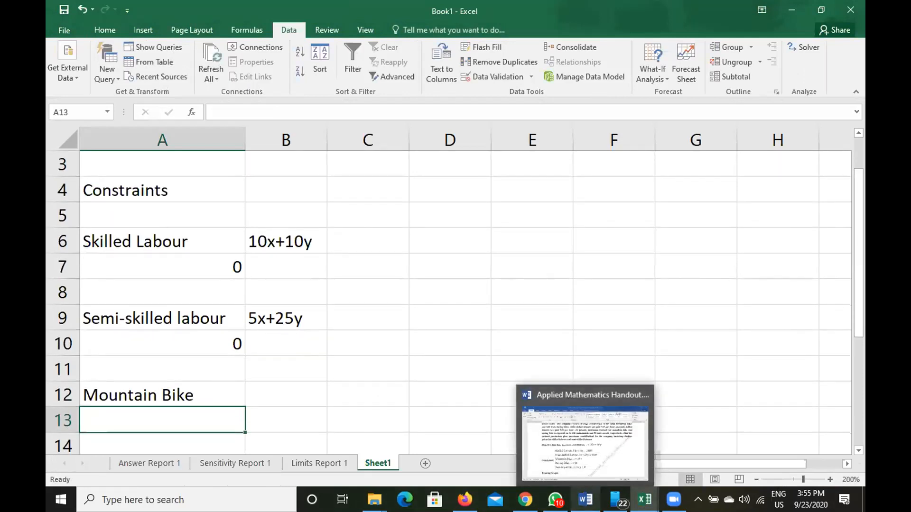
# Step: Check the Mountain Bike constraint in the Word handout and enter its formula =A2 in cell A13 of Book1
pyautogui.click(586, 500)
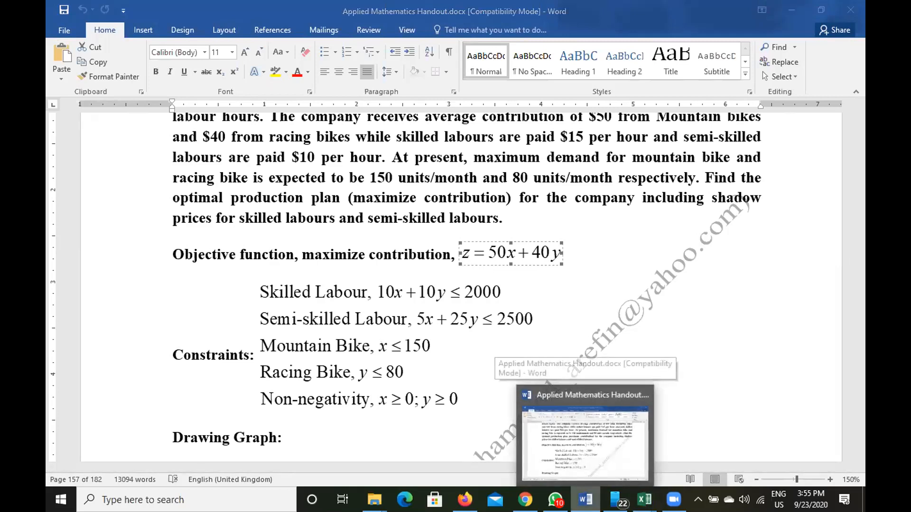
pyautogui.click(585, 500)
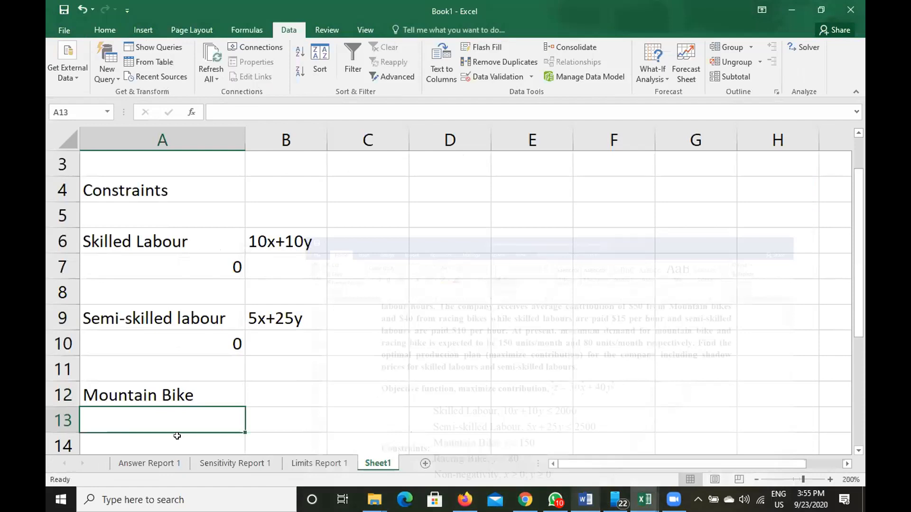
pyautogui.write('=')
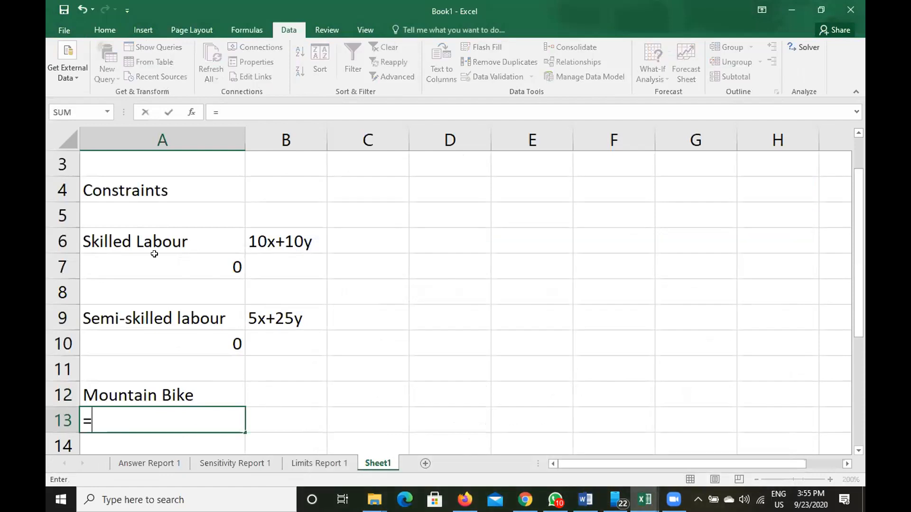
pyautogui.scroll(1, 154, 254)
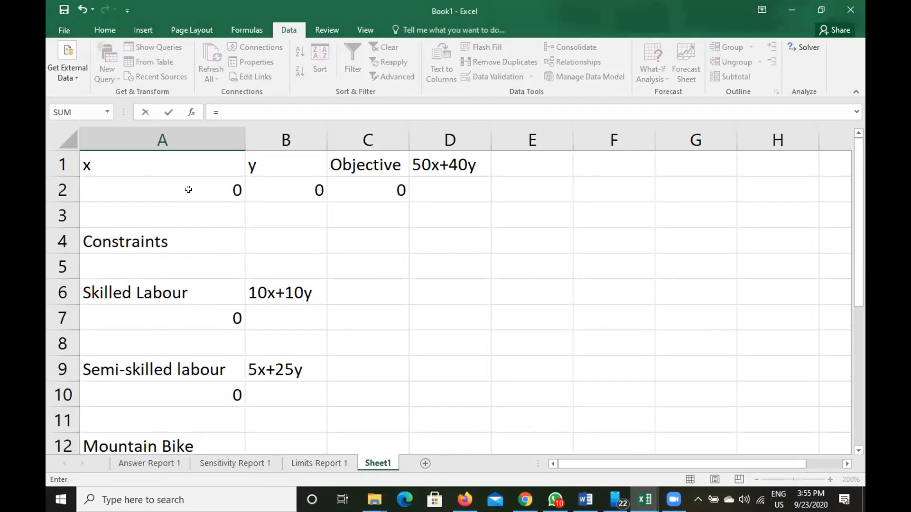
pyautogui.click(188, 189)
pyautogui.scroll(-5, 453, 295)
pyautogui.scroll(3, 453, 296)
pyautogui.hotkey('ctrl', 'Return')
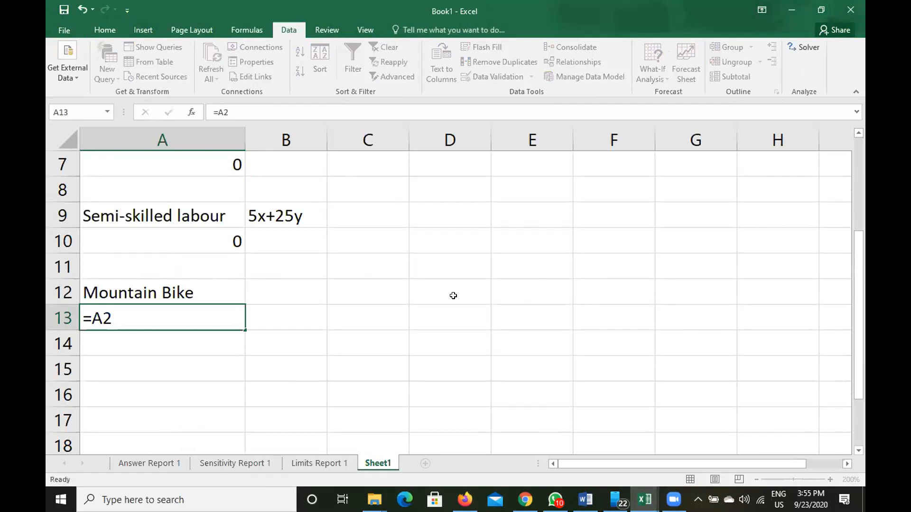
pyautogui.press('Return')
# Step: Enter the Mountain Bike constraint's expression x in cell B12
pyautogui.click(305, 282)
pyautogui.write('x')
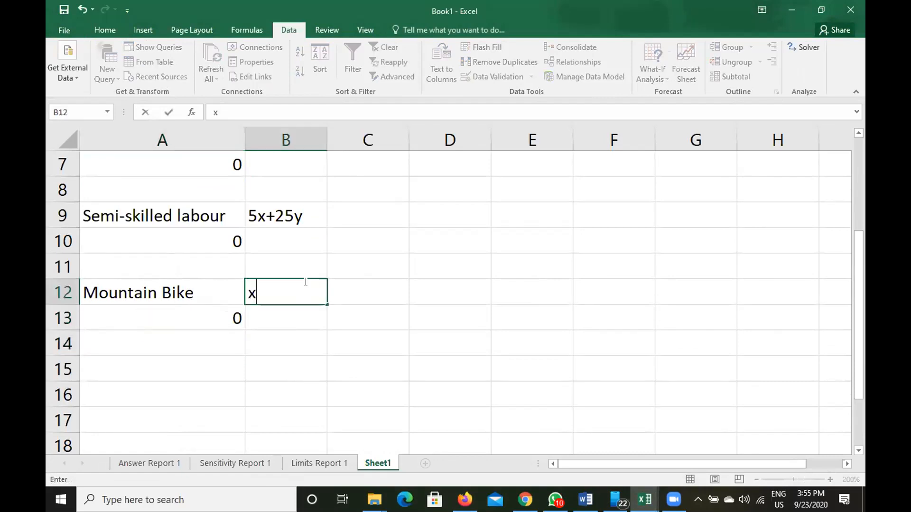
pyautogui.press('Return')
# Step: Clear cell A13 and re-enter the Mountain Bike formula =A2, referencing the x variable cell
pyautogui.click(217, 310)
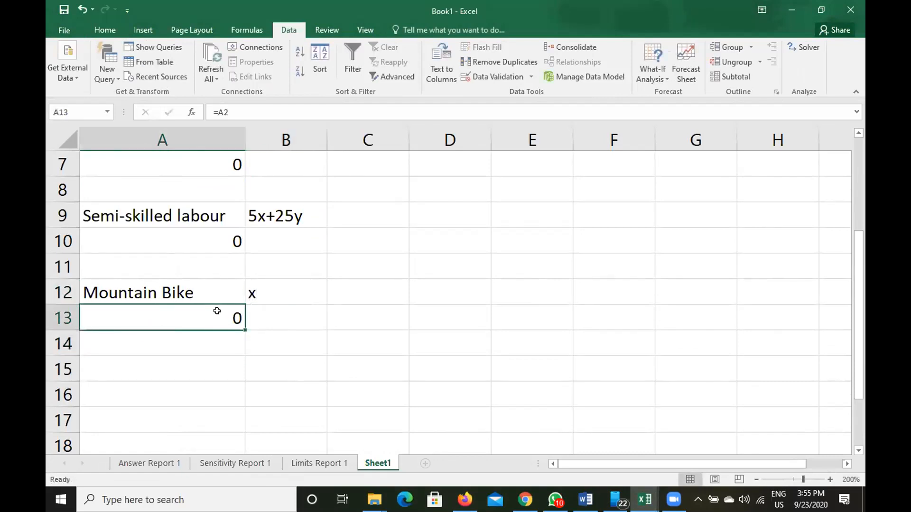
pyautogui.press('BackSpace')
pyautogui.write('=')
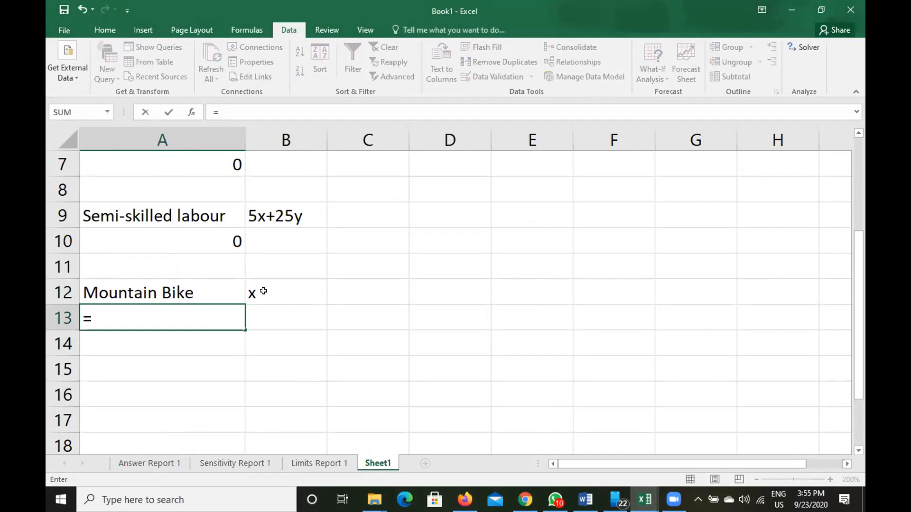
pyautogui.scroll(2, 263, 291)
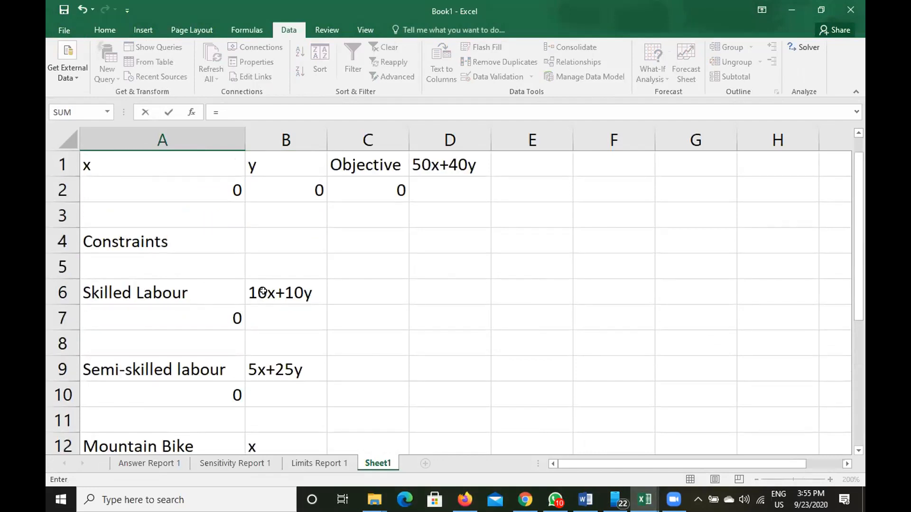
pyautogui.click(185, 184)
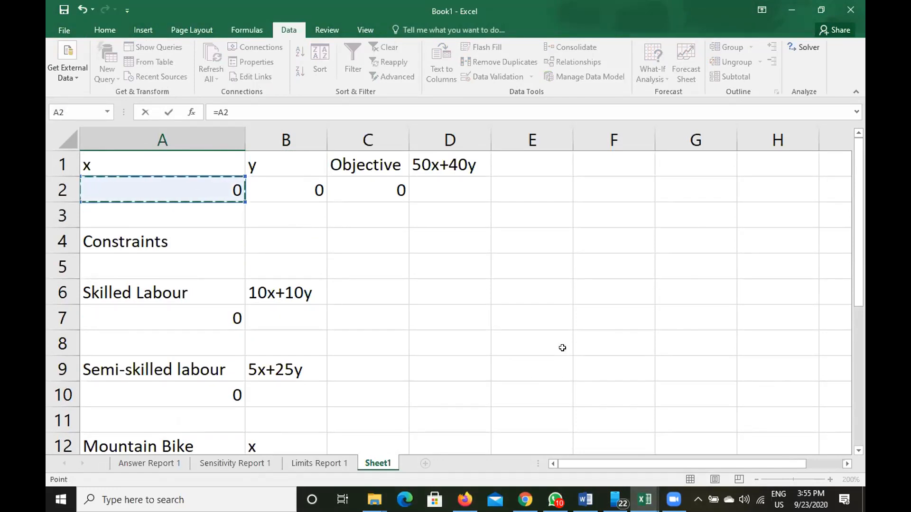
pyautogui.scroll(-3, 562, 347)
pyautogui.scroll(-2, 562, 348)
pyautogui.scroll(2, 562, 348)
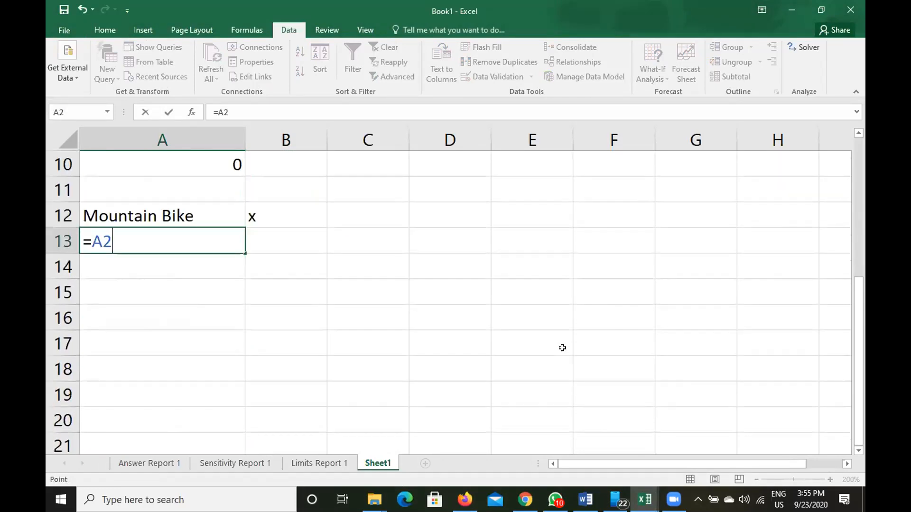
pyautogui.press('Return')
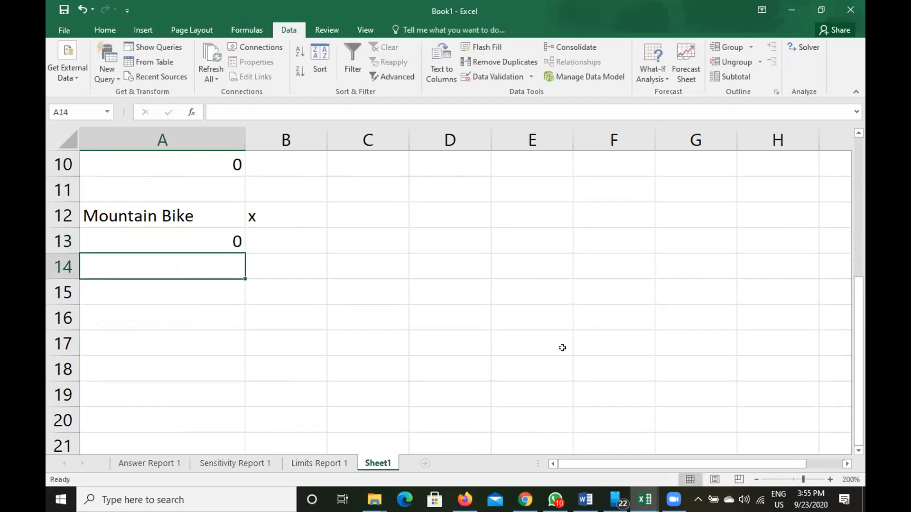
# Step: Check the fourth constraint's name in the Word handout and label cell A15 of Book1 Racing Bike
pyautogui.click(188, 294)
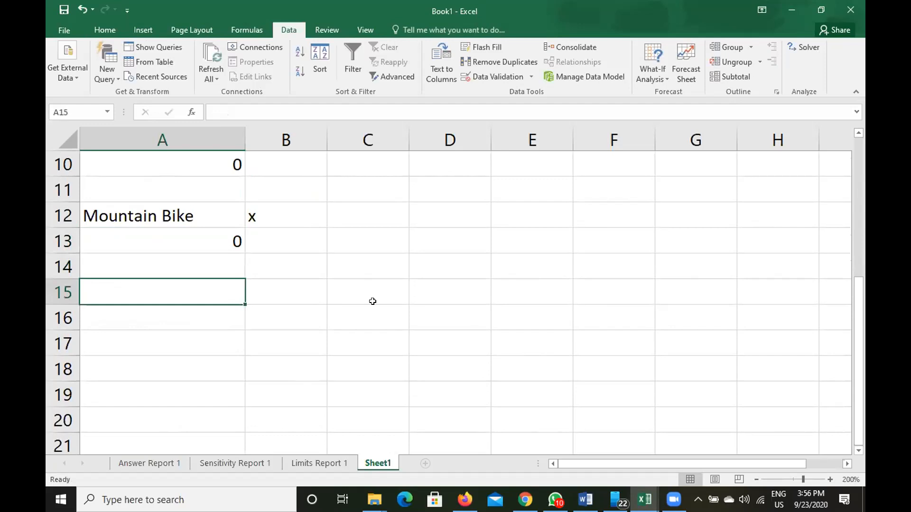
pyautogui.click(585, 500)
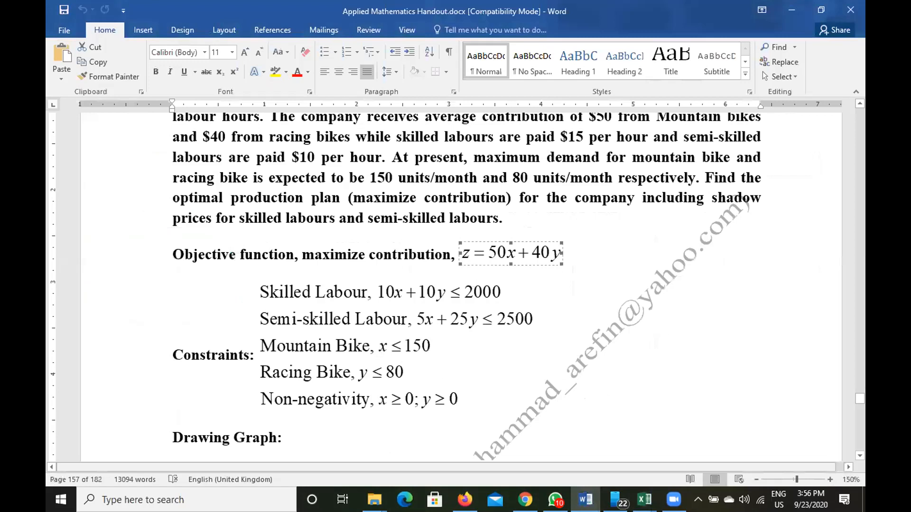
pyautogui.hotkey('alt', 'Tab')
pyautogui.write('Racing Bike')
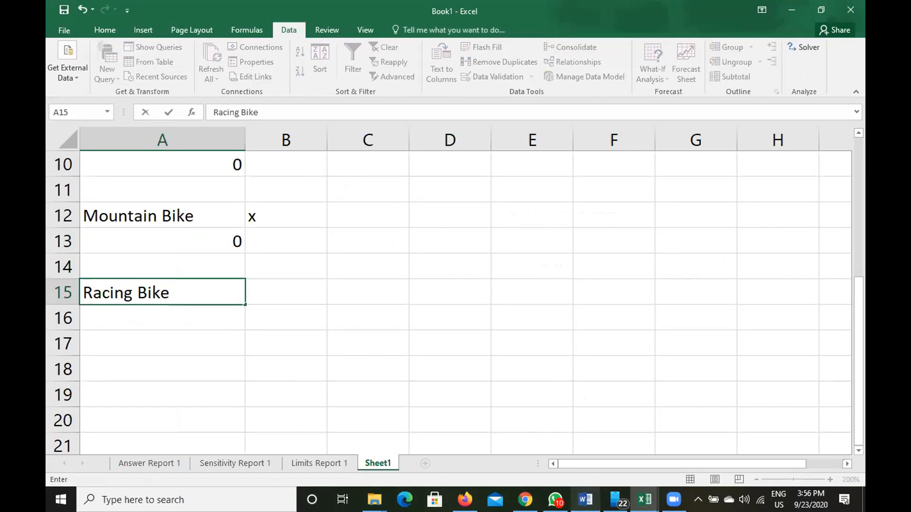
pyautogui.press('Return')
# Step: Check the Racing Bike constraint in the Word handout and enter its expression y in cell B15 of Book1
pyautogui.press('Up')
pyautogui.press('Right')
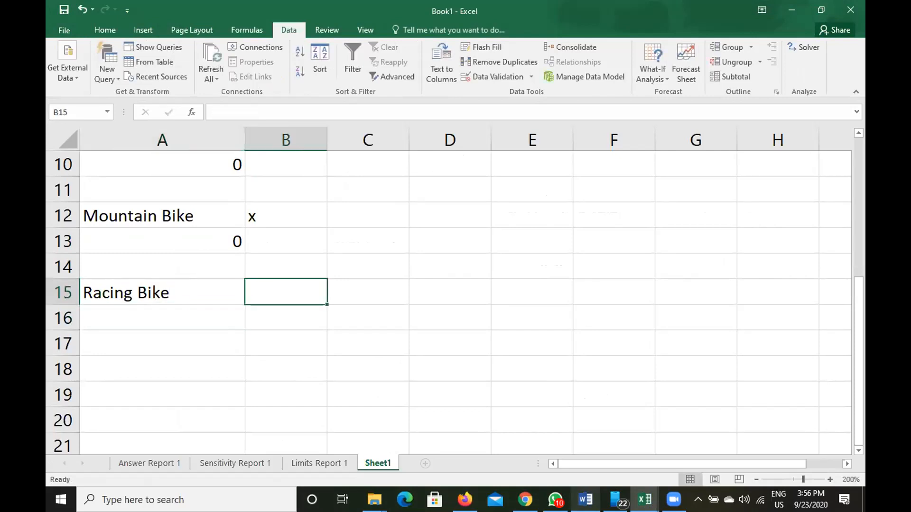
pyautogui.click(585, 500)
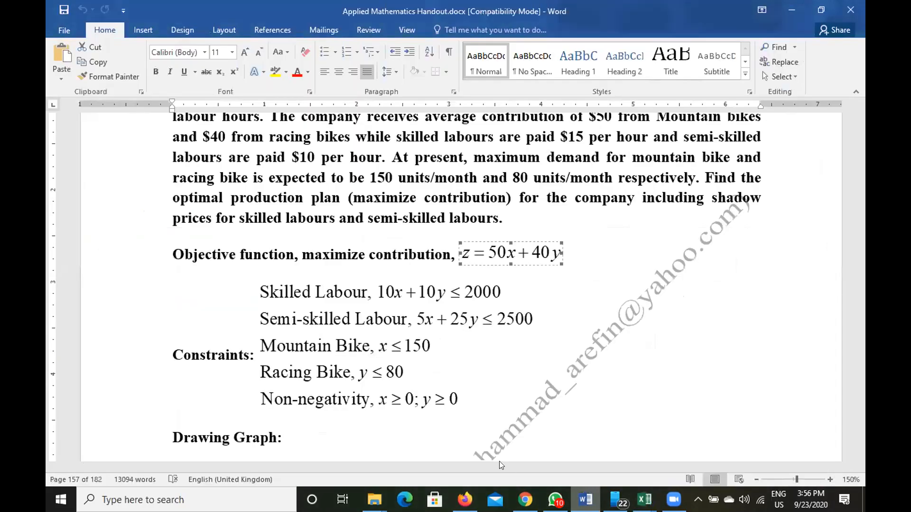
pyautogui.hotkey('alt', 'Tab')
pyautogui.press('Return')
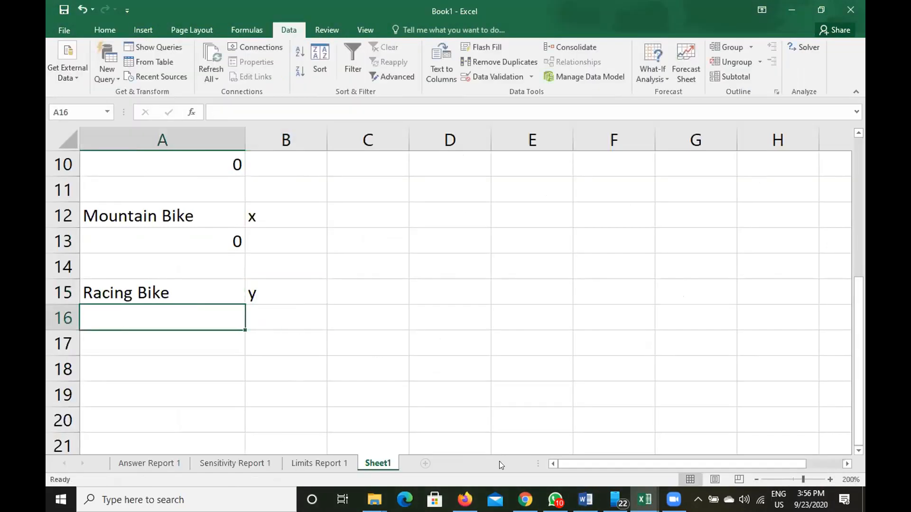
# Step: Enter the Racing Bike formula =B2 in cell A16, referencing the y variable cell
pyautogui.write('=')
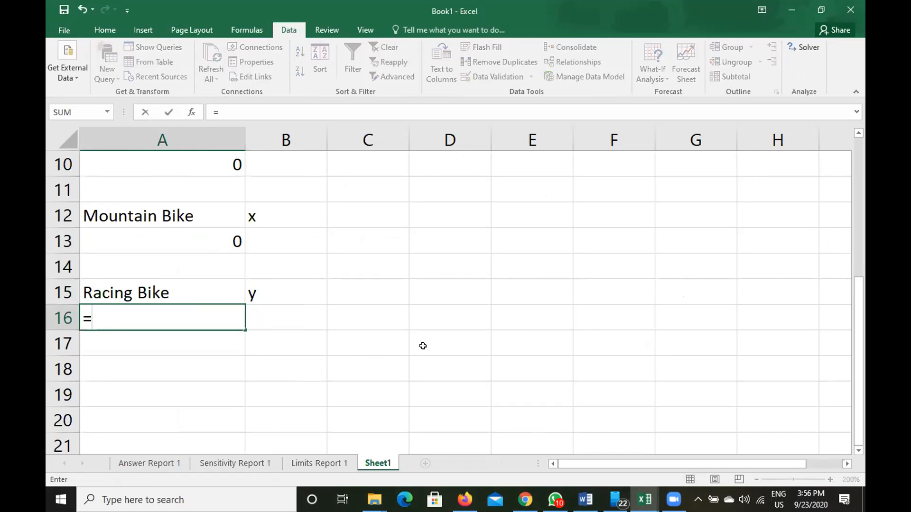
pyautogui.scroll(3, 423, 346)
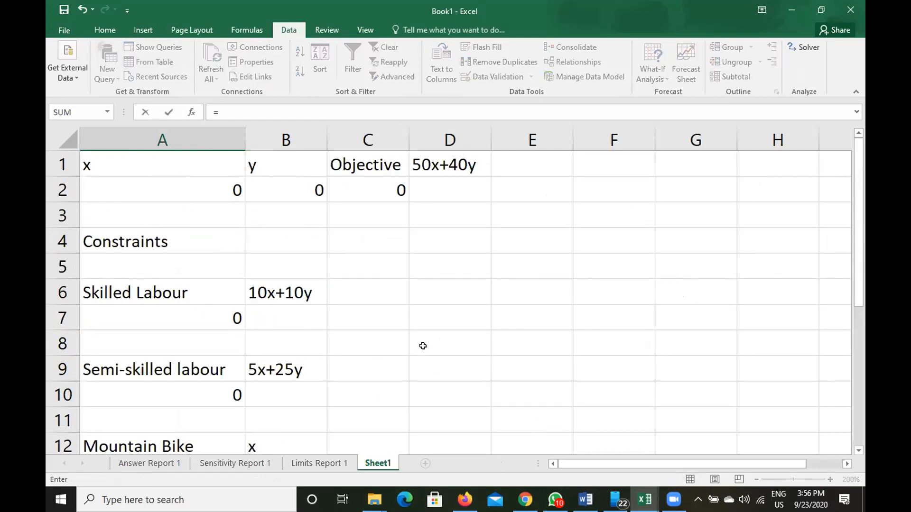
pyautogui.click(279, 188)
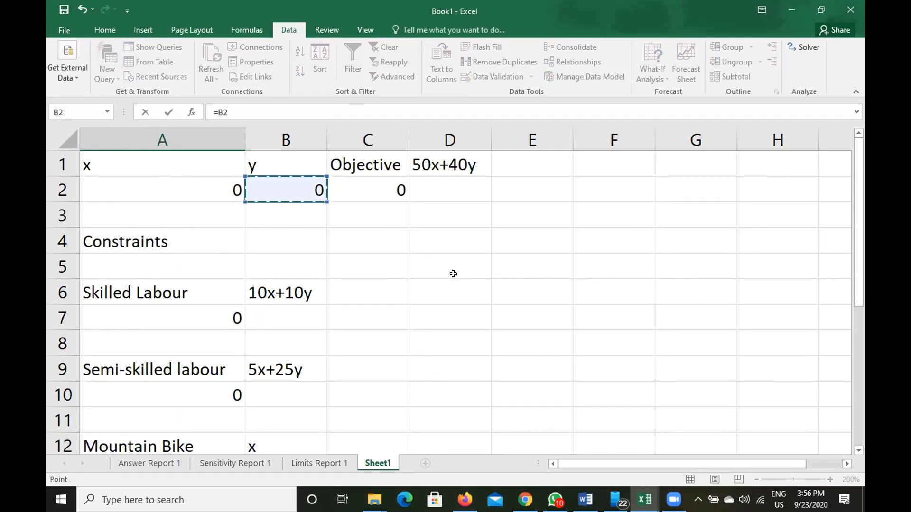
pyautogui.scroll(-7, 453, 273)
pyautogui.scroll(1, 453, 274)
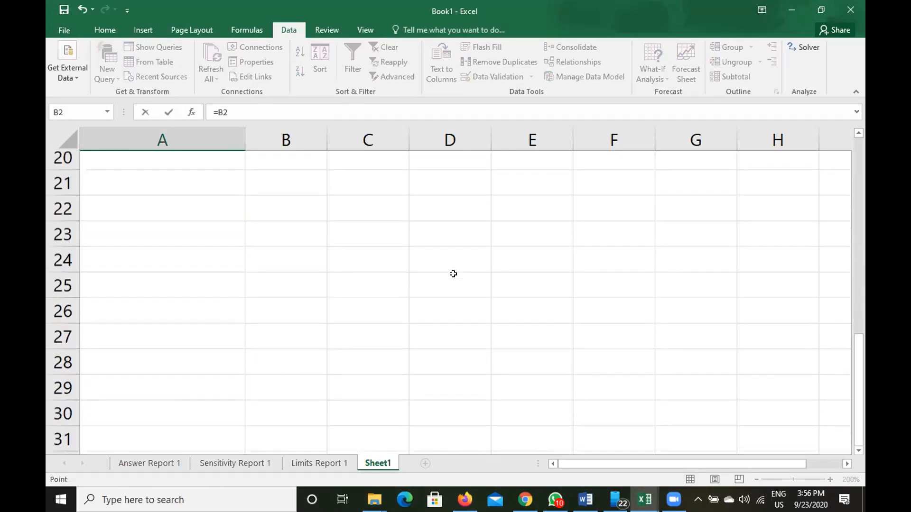
pyautogui.scroll(1, 453, 273)
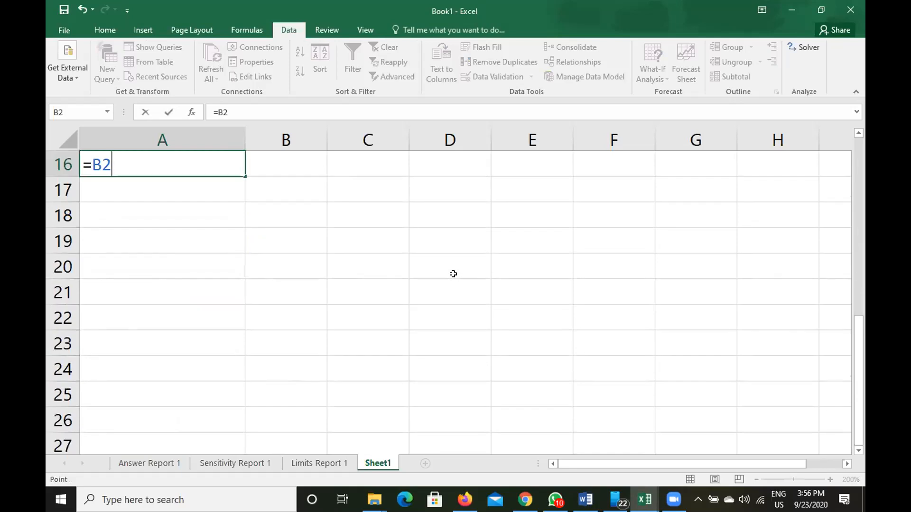
pyautogui.scroll(1, 453, 274)
pyautogui.press('Return')
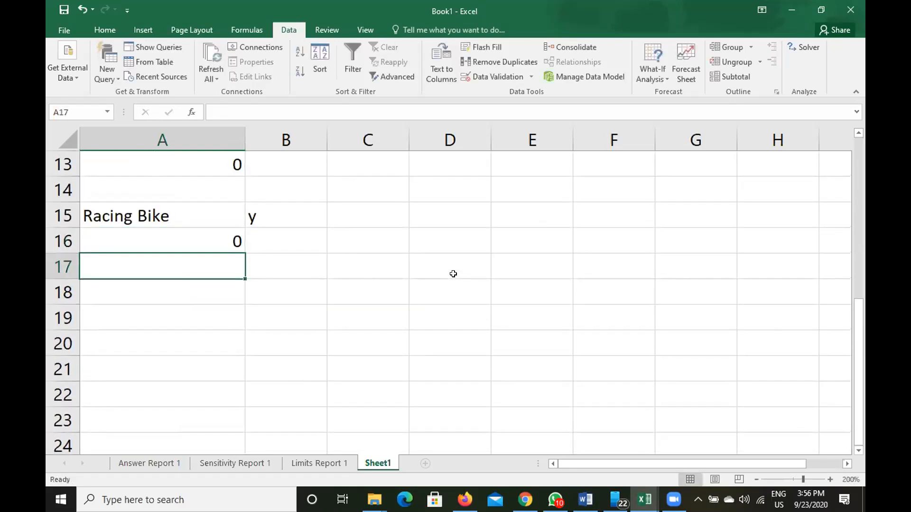
# Step: Review the constraint list in the Word handout and the whole model in Book1 at 140% zoom, including the Mountain Bike entry in A12
pyautogui.click(586, 499)
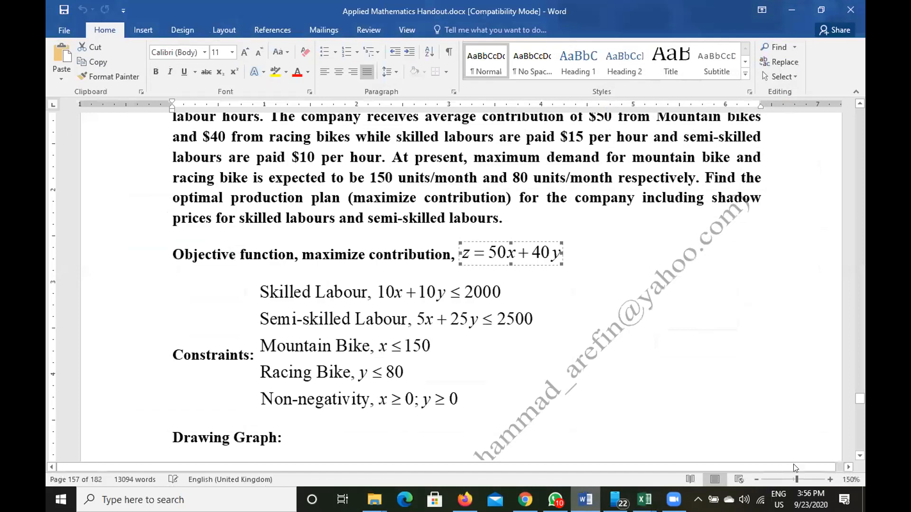
pyautogui.hotkey('alt', 'Tab')
pyautogui.click(755, 480)
pyautogui.click(755, 480)
pyautogui.click(755, 480)
pyautogui.click(755, 480)
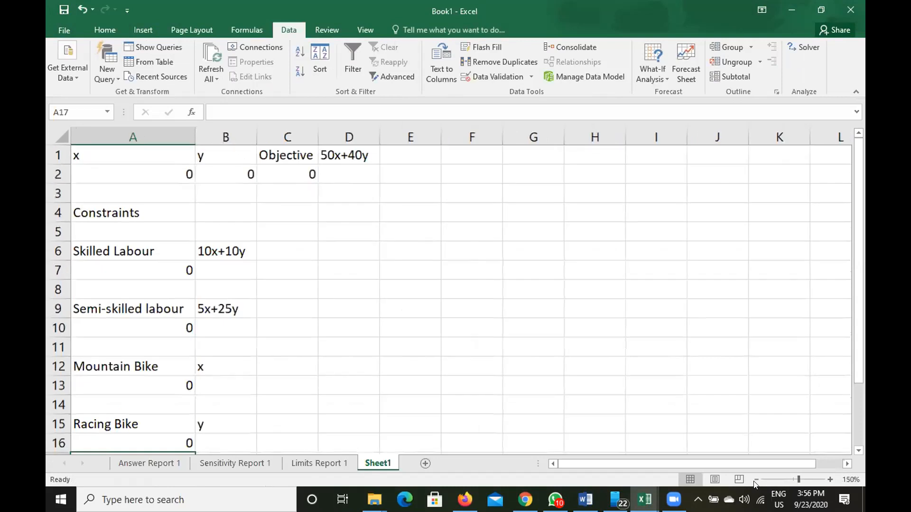
pyautogui.click(755, 481)
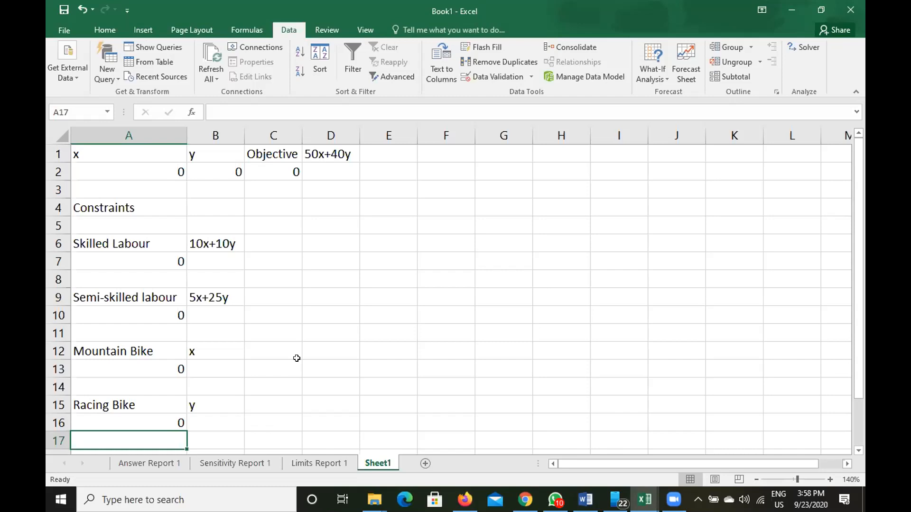
pyautogui.click(115, 351)
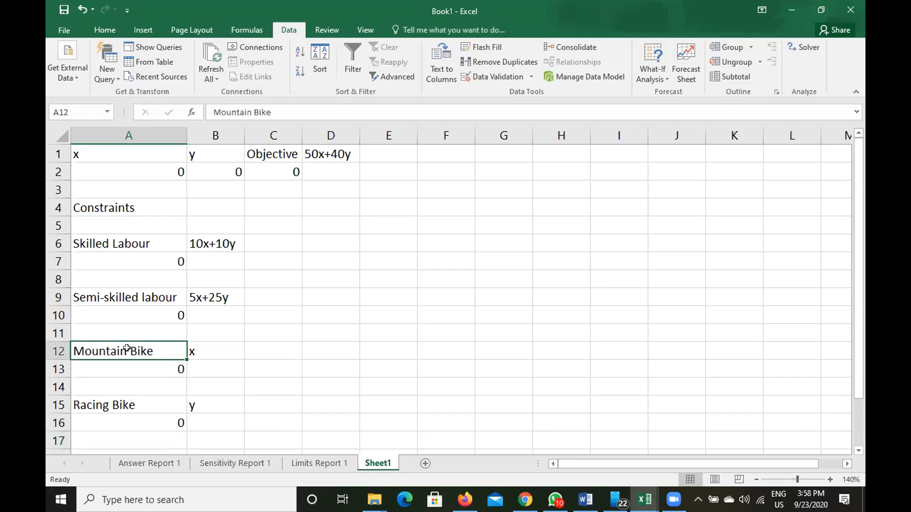
# Step: Check the Mountain Bike constraint in the Word handout and re-enter its formula =A2 in cell A13 of Book1
pyautogui.click(585, 499)
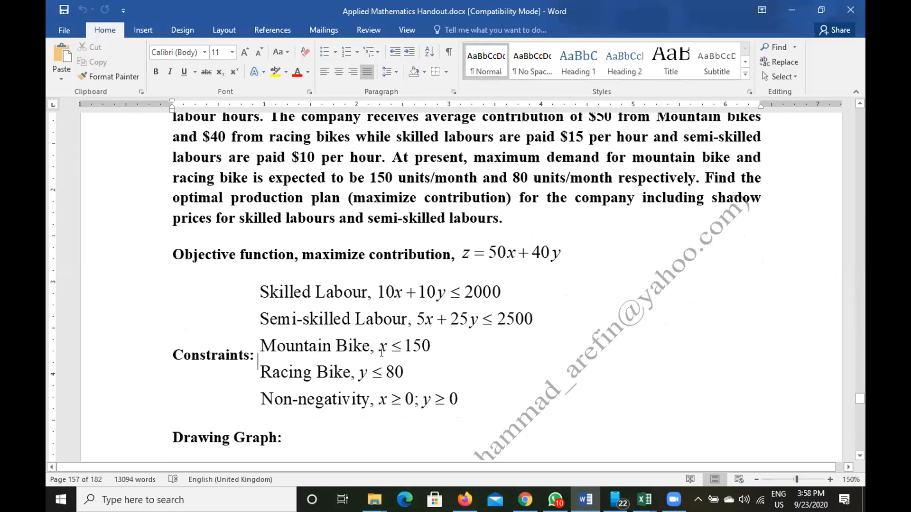
pyautogui.click(586, 500)
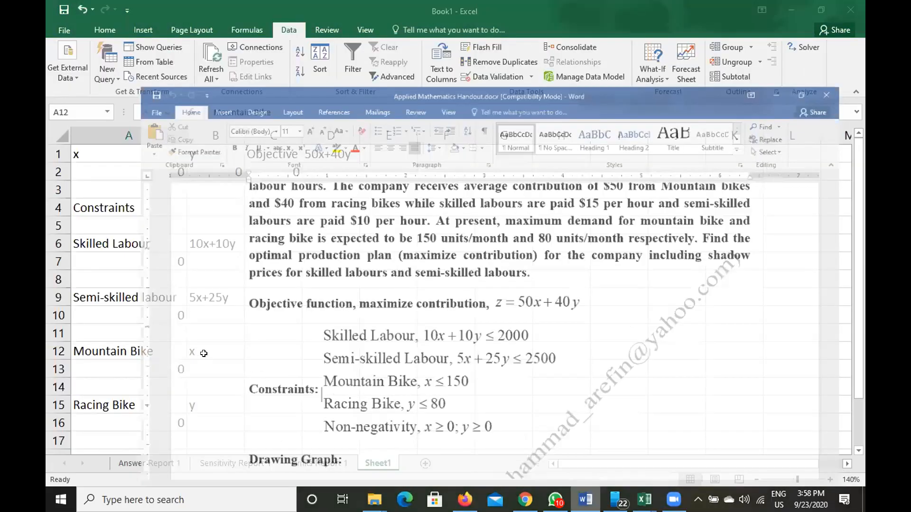
pyautogui.click(148, 368)
pyautogui.press('BackSpace')
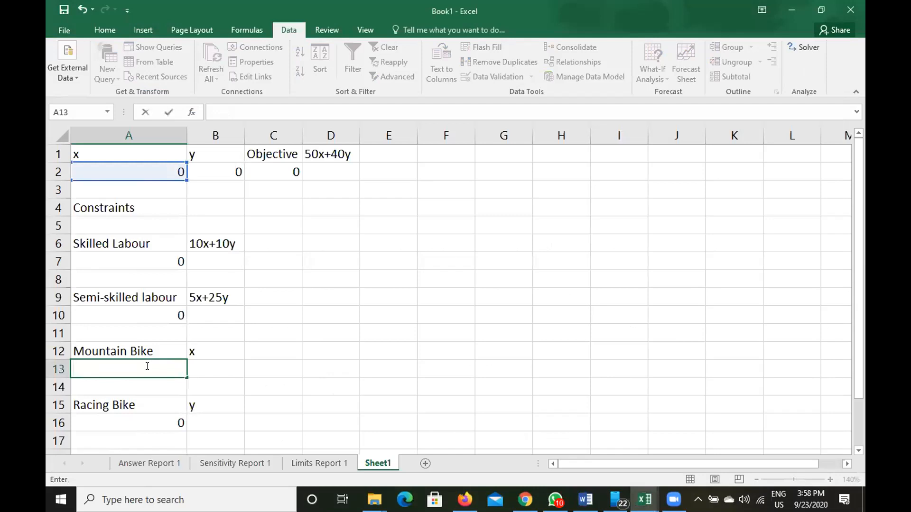
pyautogui.write('=')
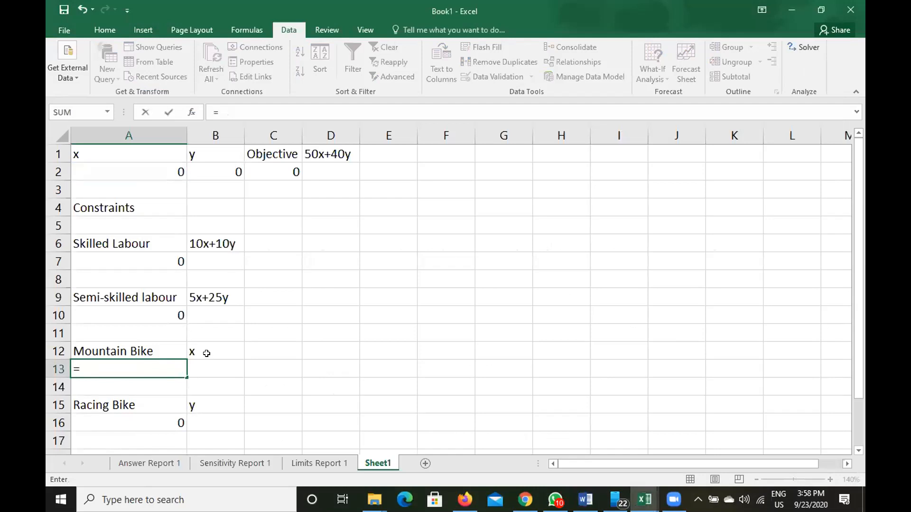
pyautogui.click(143, 168)
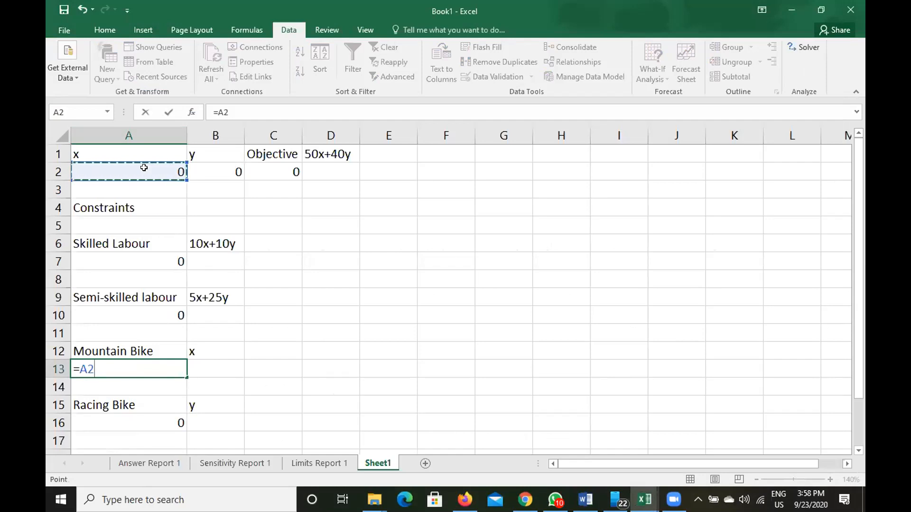
pyautogui.press('Return')
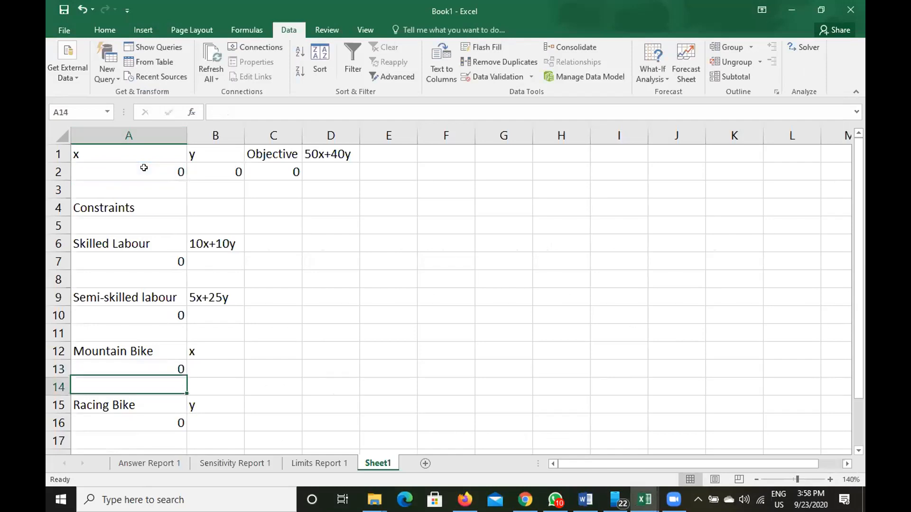
# Step: Check the Racing Bike constraint in the Word handout and re-enter its formula =B2 in cell A16 of Book1
pyautogui.click(205, 407)
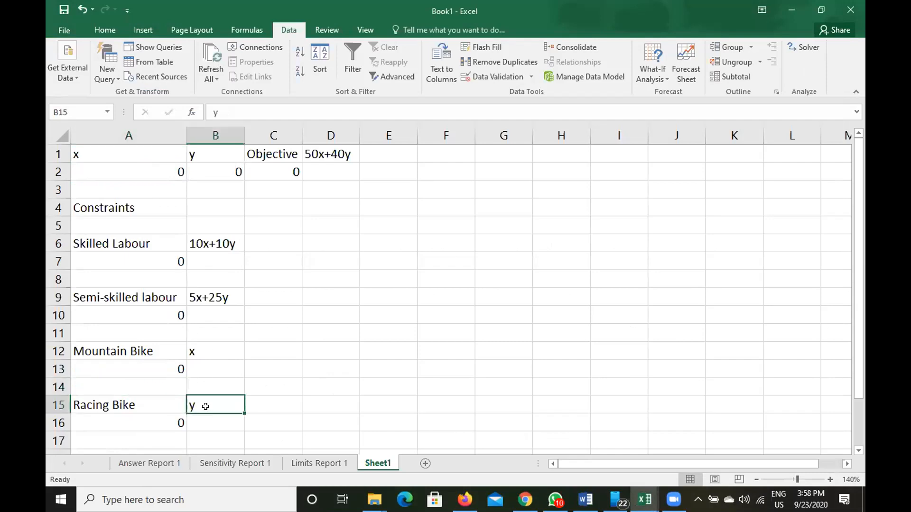
pyautogui.click(585, 500)
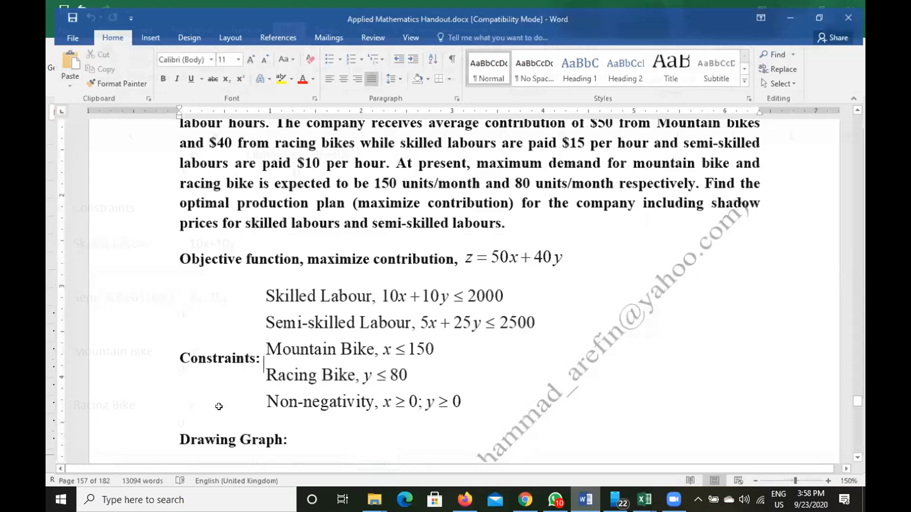
pyautogui.hotkey('alt', 'Tab')
pyautogui.write('=')
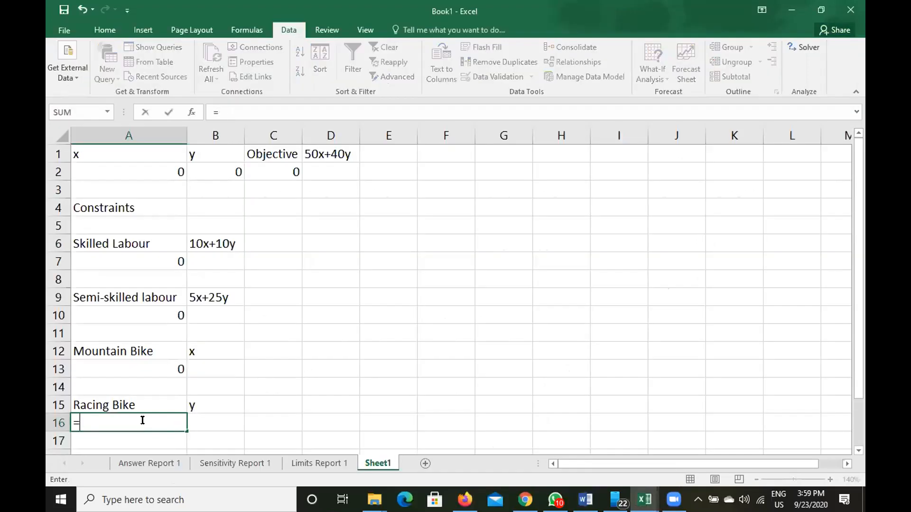
pyautogui.click(227, 169)
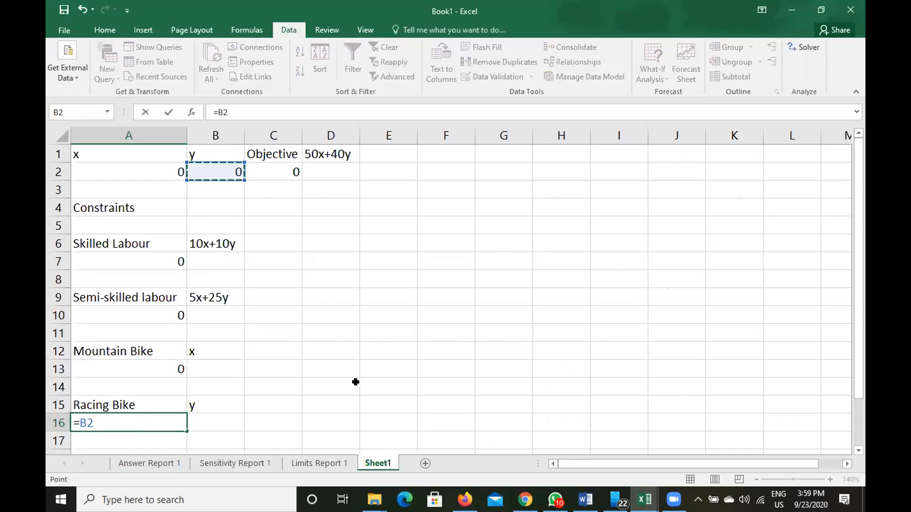
pyautogui.press('Return')
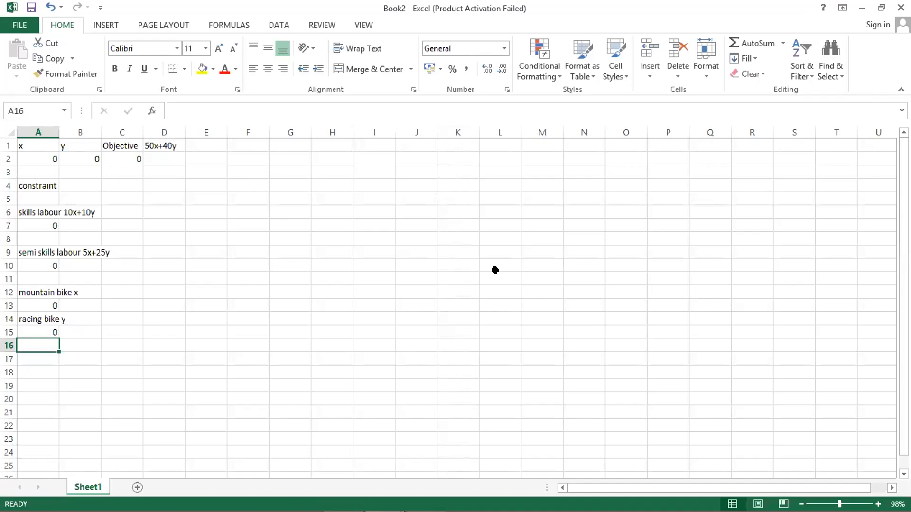
# Step: Examine the objective formula in C2 and the skilled labour formula in A7 of Book2
pyautogui.doubleClick(137, 158)
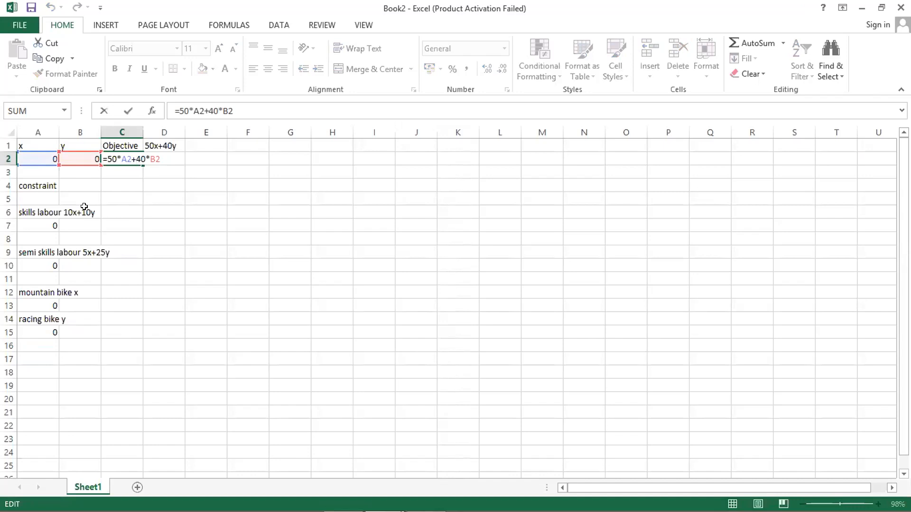
pyautogui.press('Return')
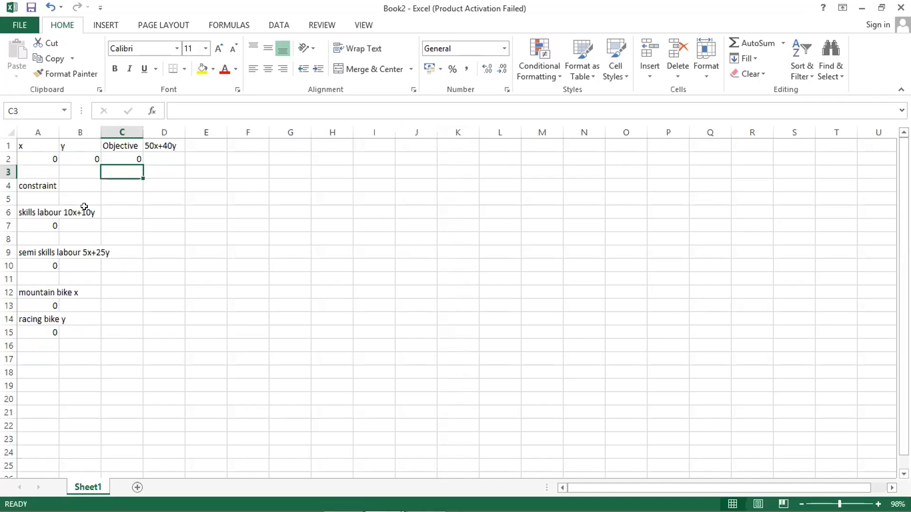
pyautogui.click(38, 225)
pyautogui.write('=10*A2+10*B2')
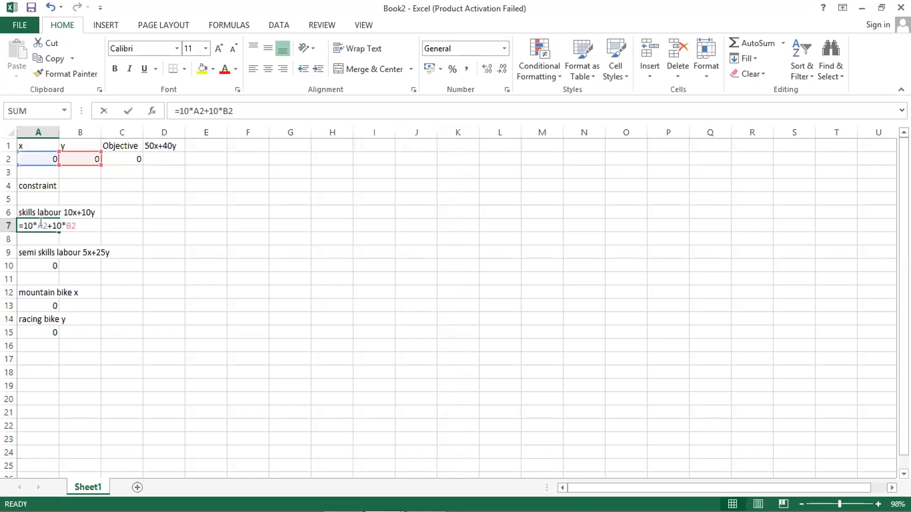
pyautogui.click(41, 223)
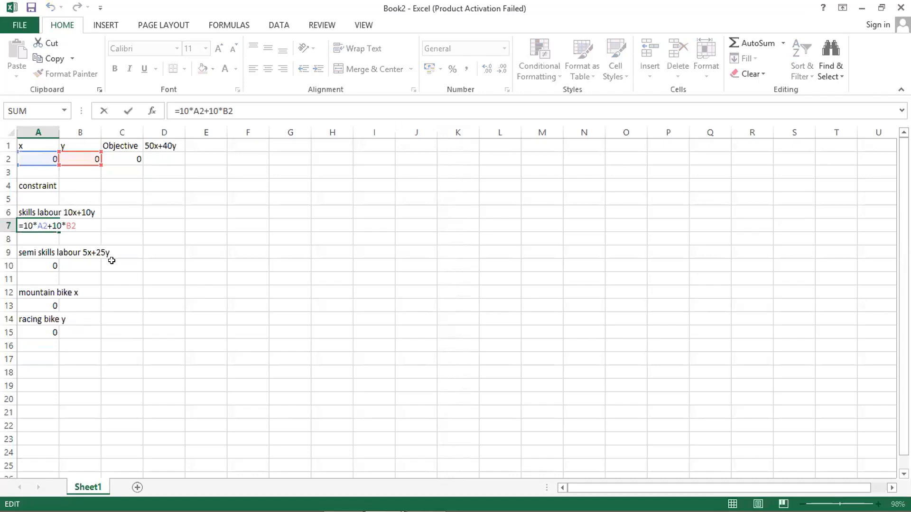
pyautogui.press('Return')
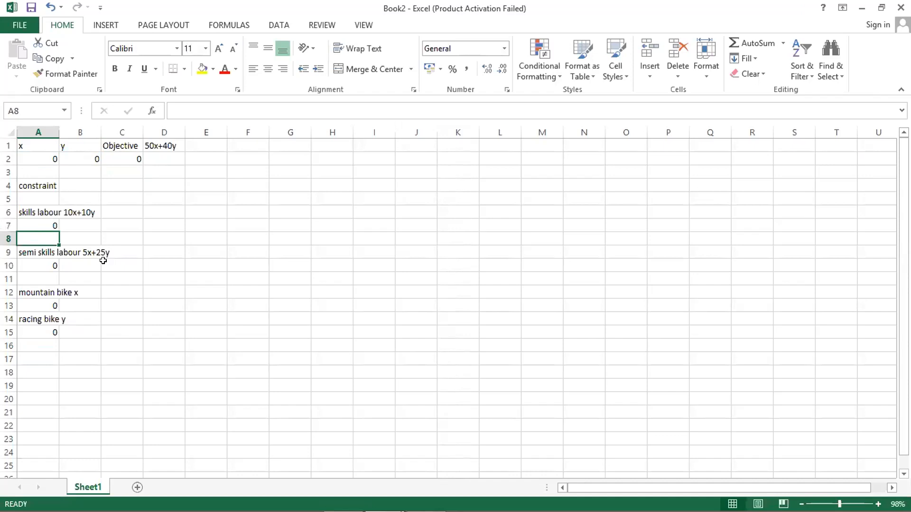
# Step: Examine the semi-skilled labour, mountain bike and racing bike formulas in cells A10, A13 and A15 of Book2
pyautogui.doubleClick(40, 263)
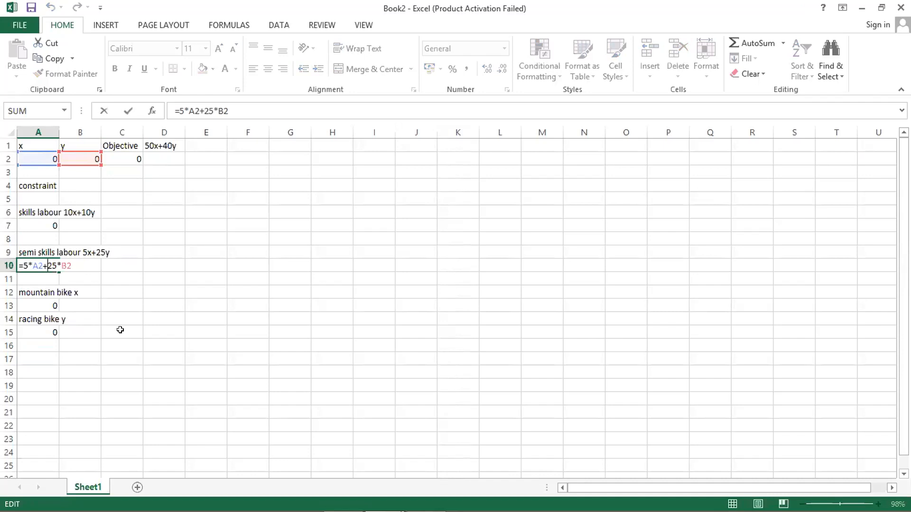
pyautogui.press('Return')
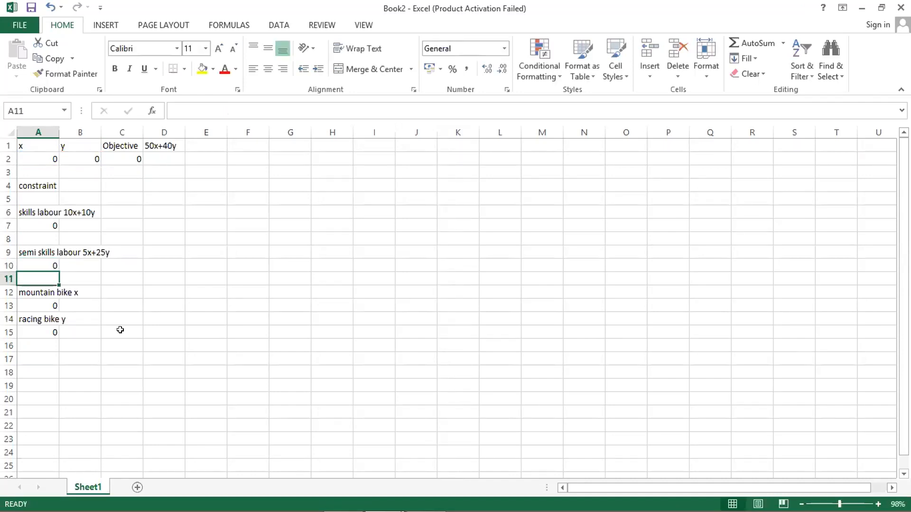
pyautogui.doubleClick(45, 306)
pyautogui.write('=A2')
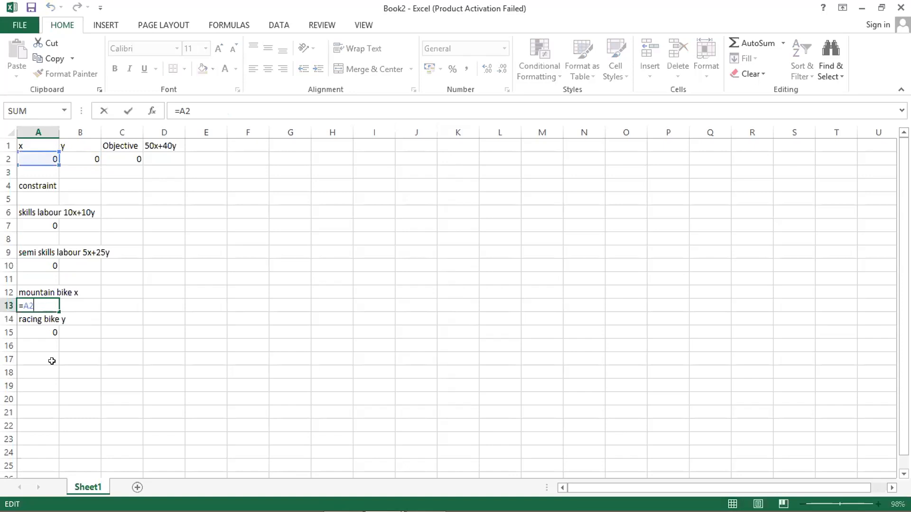
pyautogui.press('Return')
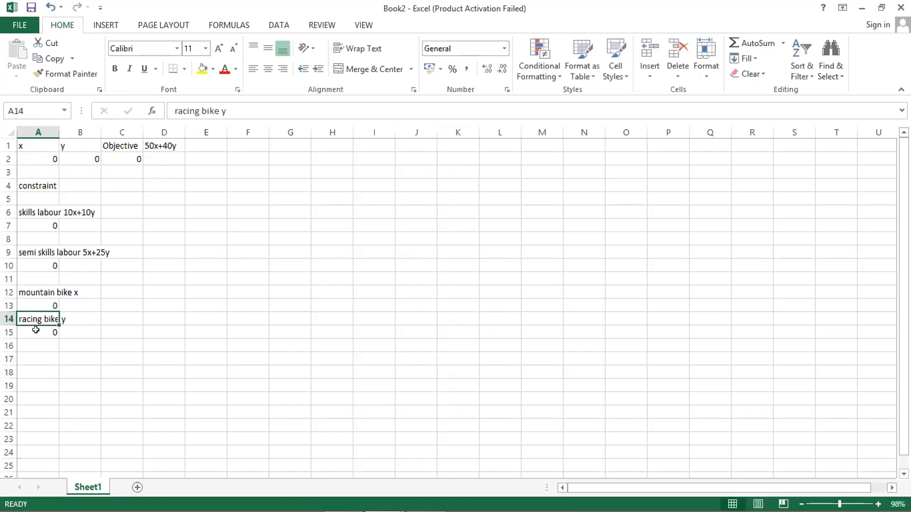
pyautogui.doubleClick(37, 330)
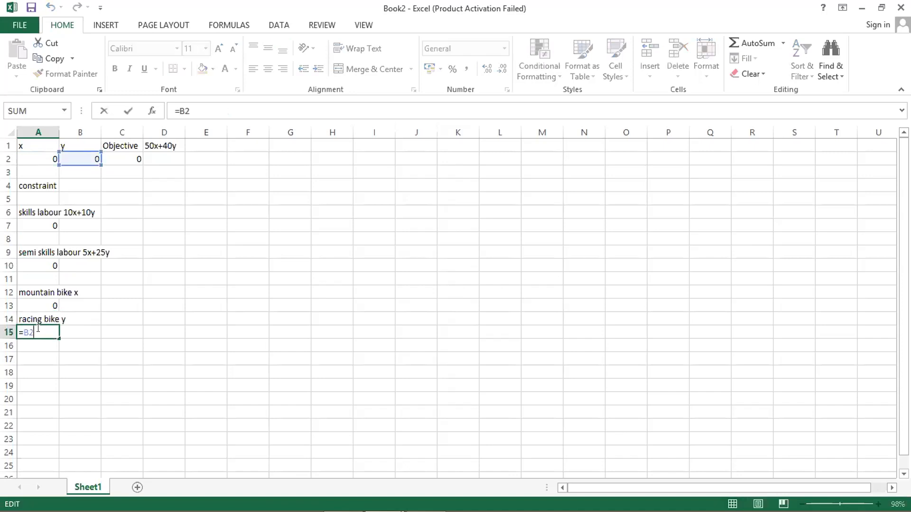
pyautogui.press('Return')
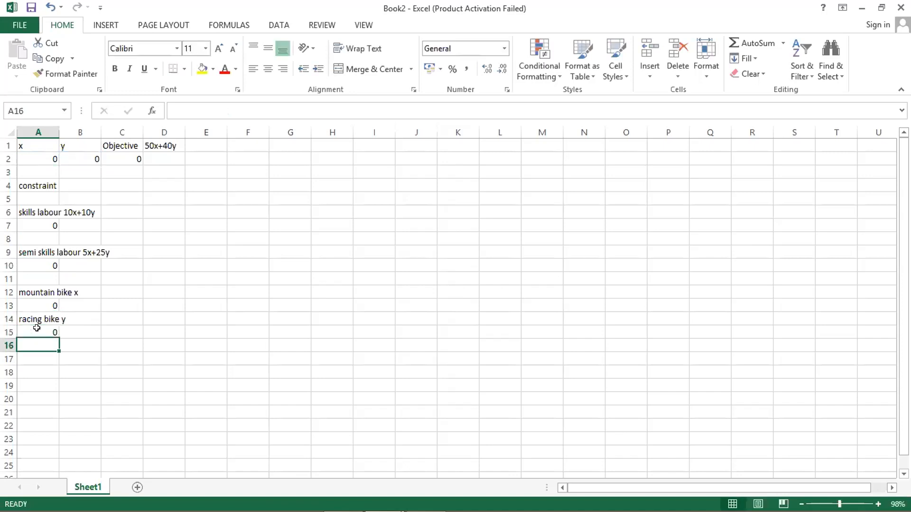
# Step: Open Solver with objective cell C2 selected and move the Solver Parameters dialog clear of the worksheet data
pyautogui.click(124, 157)
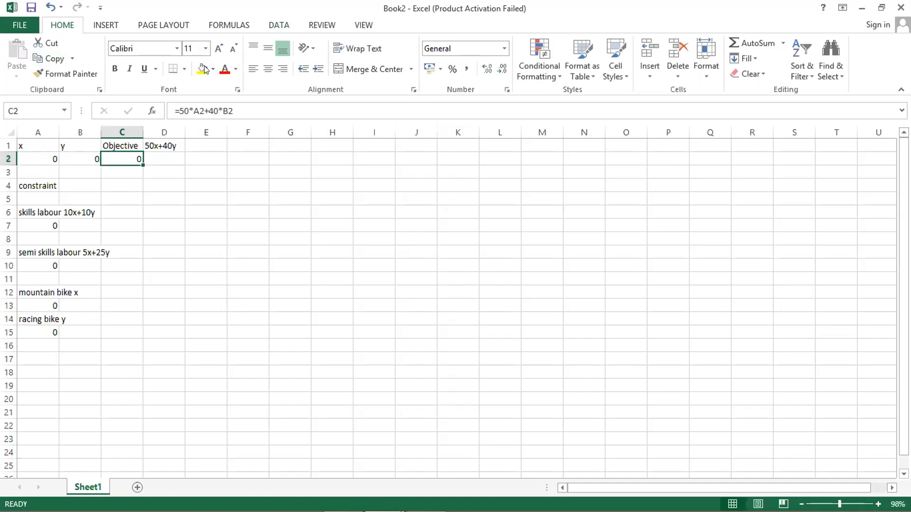
pyautogui.scroll(-4, 205, 69)
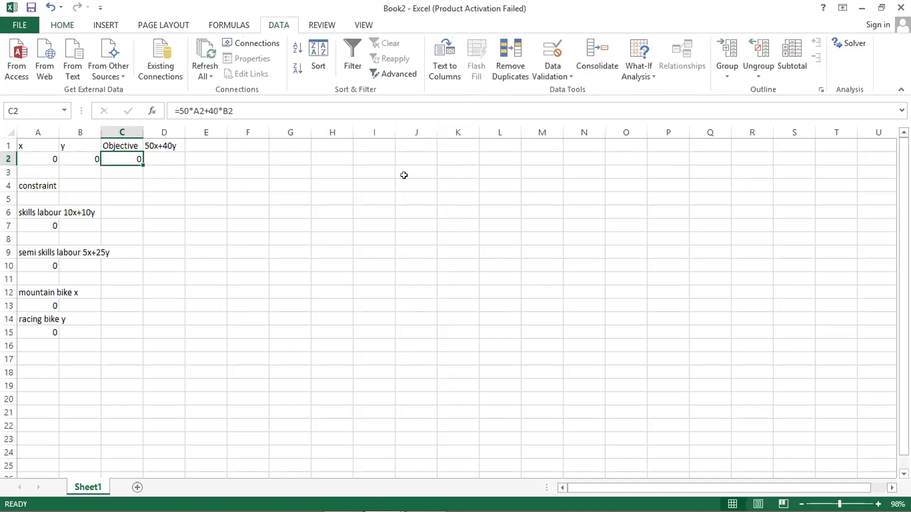
pyautogui.click(838, 37)
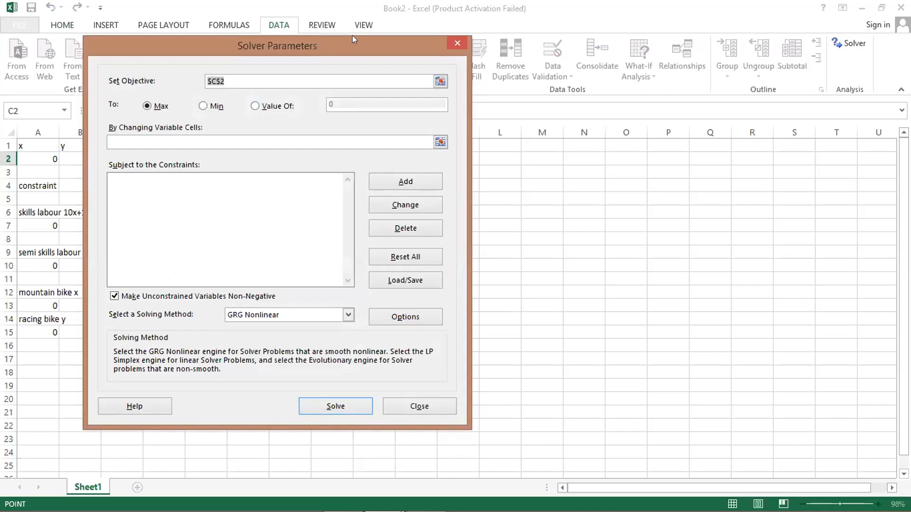
pyautogui.moveTo(352, 35); pyautogui.dragTo(576, 44)
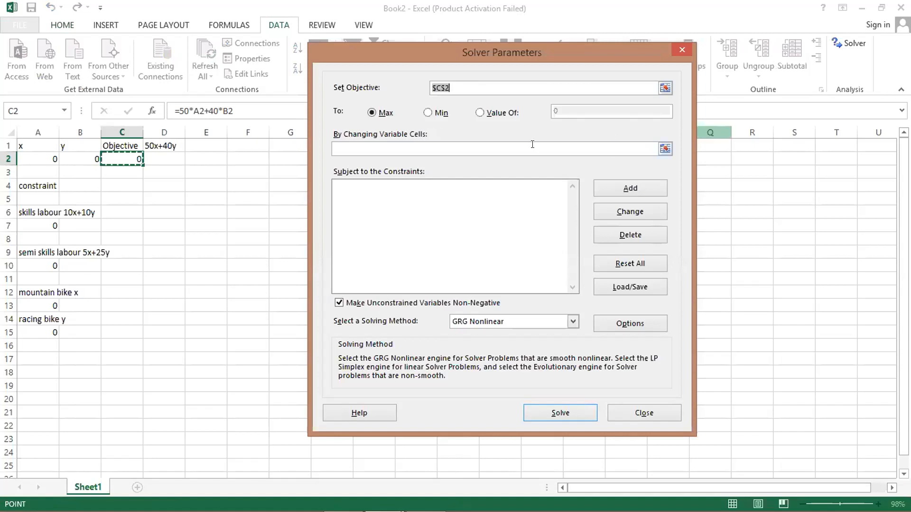
pyautogui.click(48, 159)
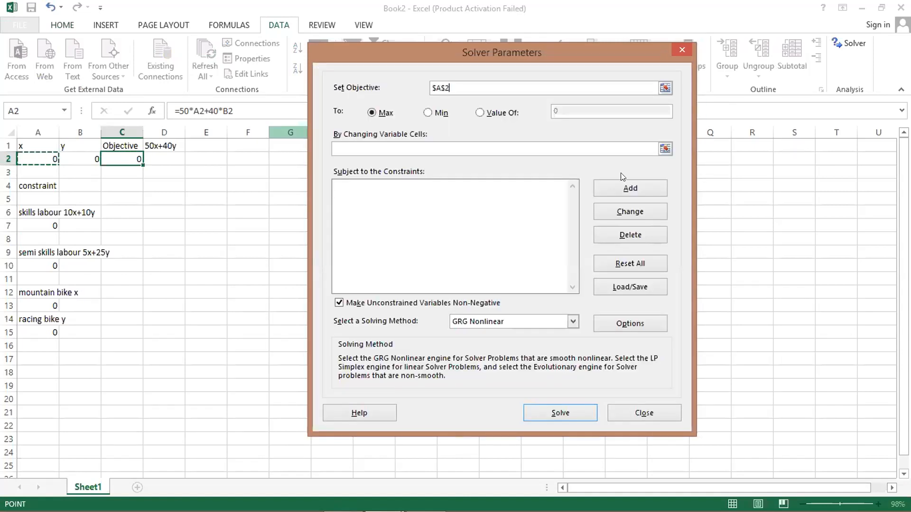
pyautogui.click(665, 149)
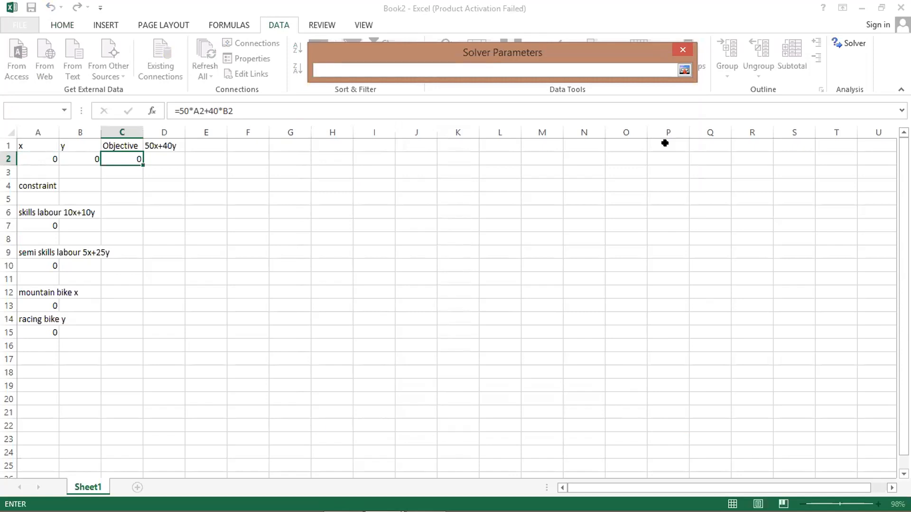
pyautogui.click(684, 49)
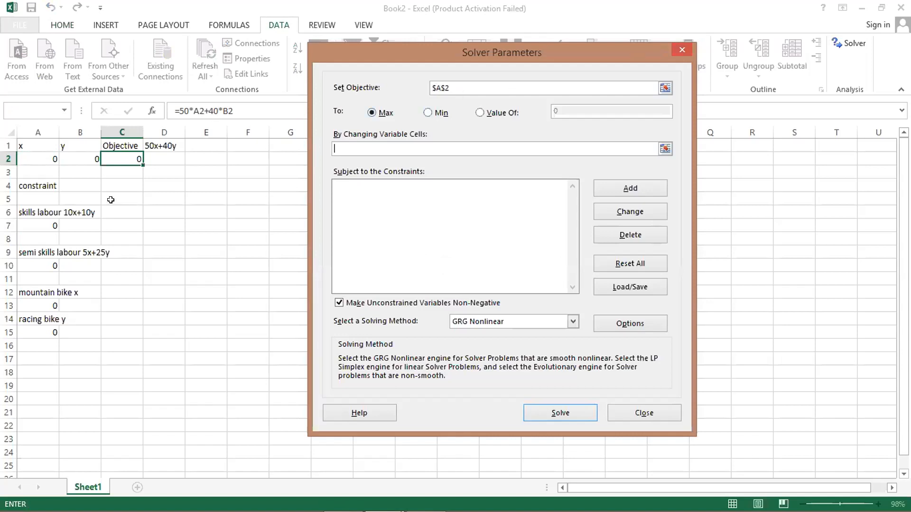
pyautogui.click(122, 158)
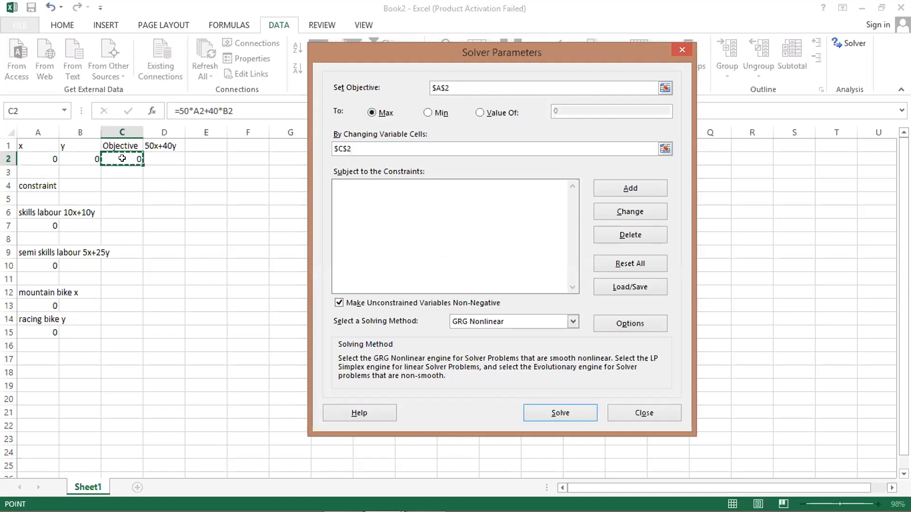
pyautogui.press('BackSpace')
pyautogui.press('BackSpace')
pyautogui.press('BackSpace')
pyautogui.press('BackSpace')
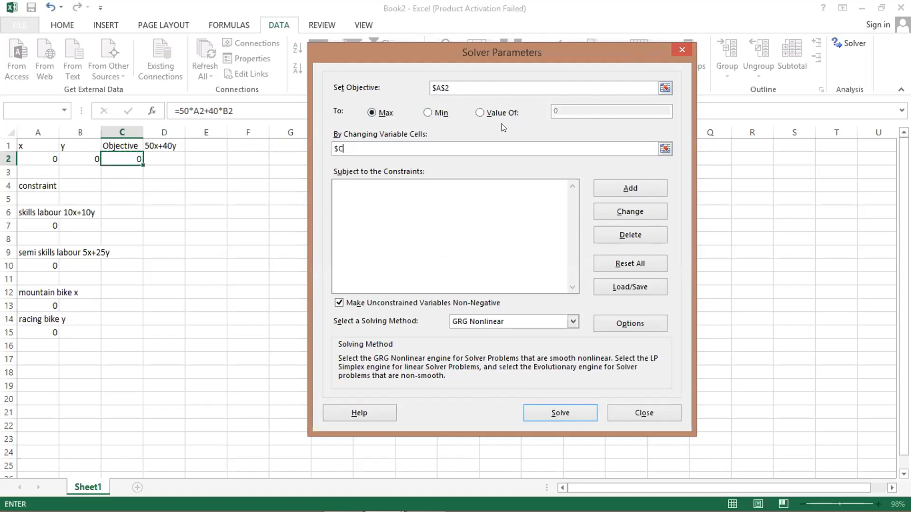
# Step: Set the Solver objective to cell C2 and the changing variable cells to A2:B2 in Book2
pyautogui.click(664, 89)
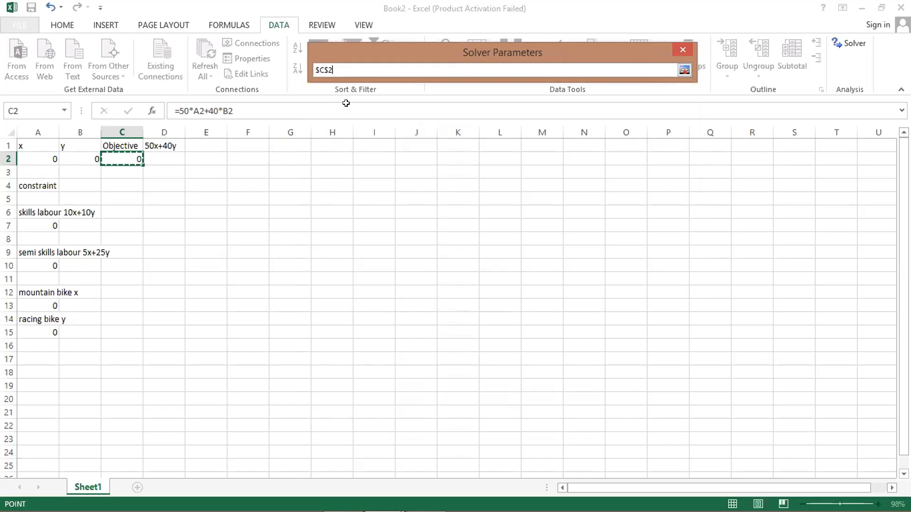
pyautogui.click(684, 70)
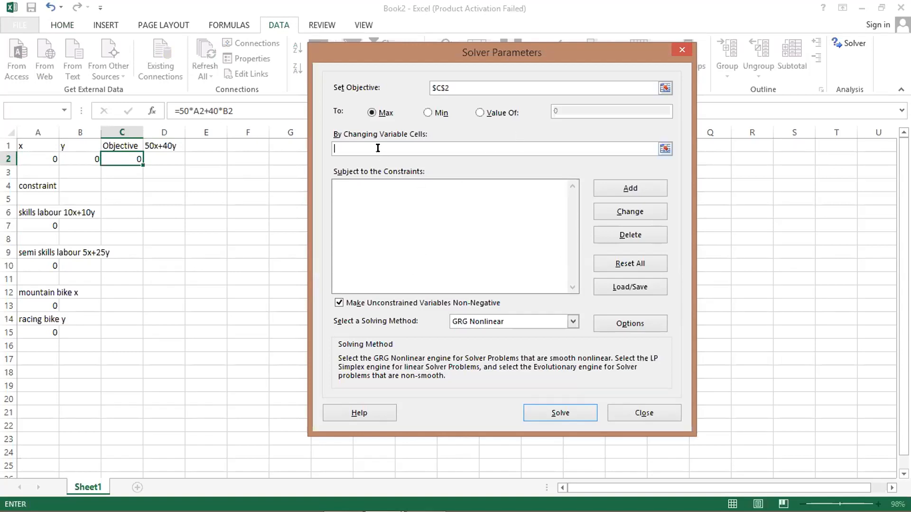
pyautogui.click(665, 148)
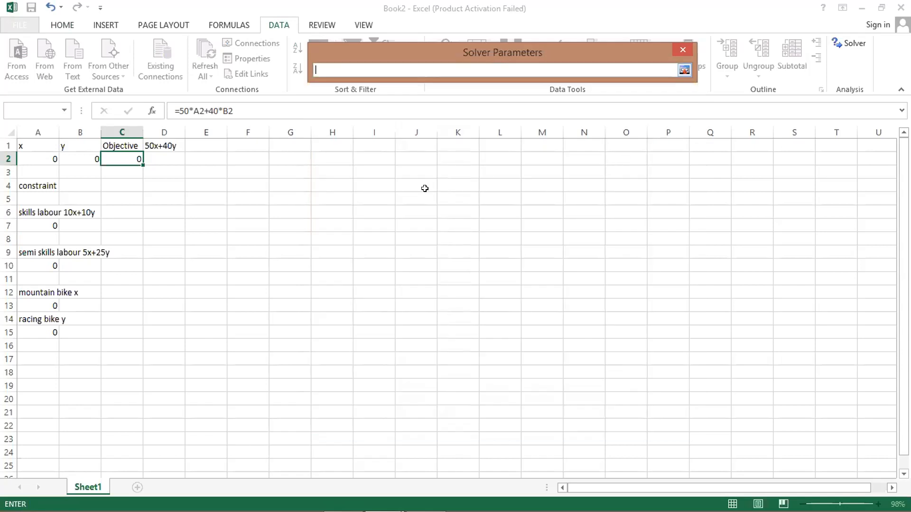
pyautogui.moveTo(40, 158); pyautogui.dragTo(70, 156)
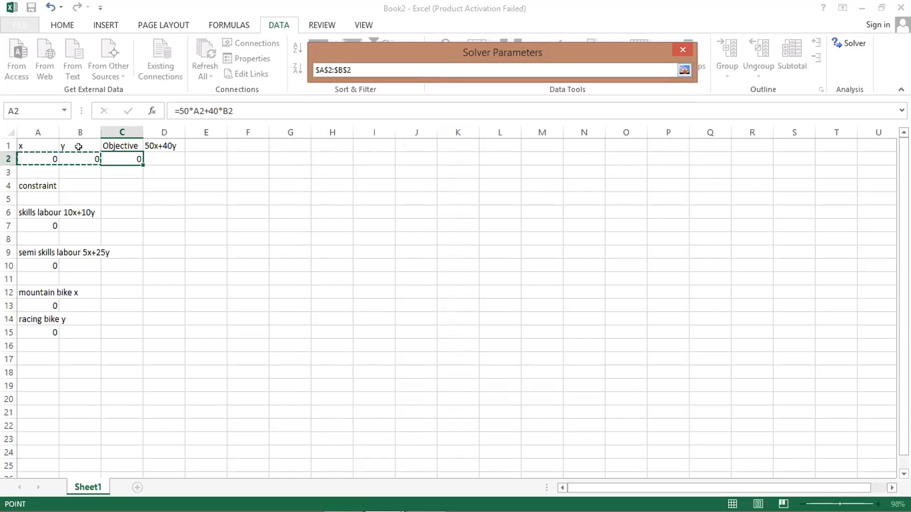
pyautogui.click(685, 70)
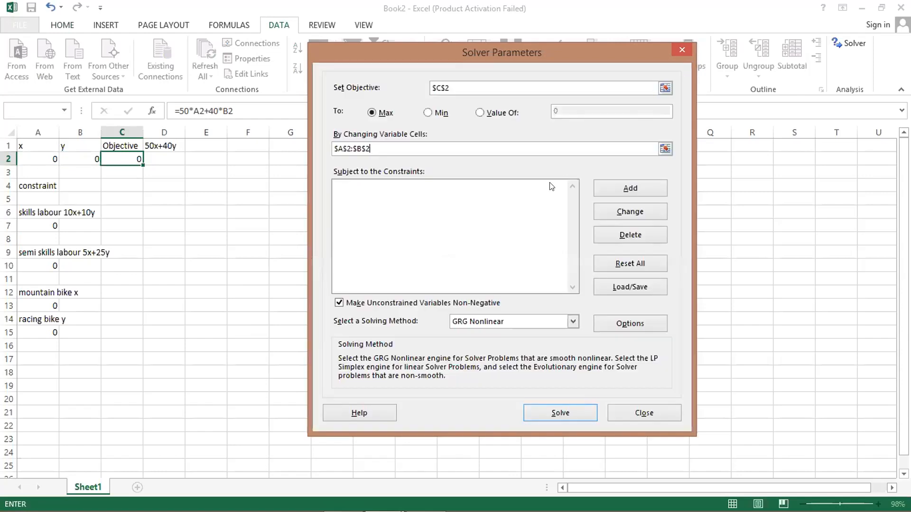
# Step: Start a new Solver constraint on the skilled labour cell A7 and open its comparison operator choices
pyautogui.click(598, 185)
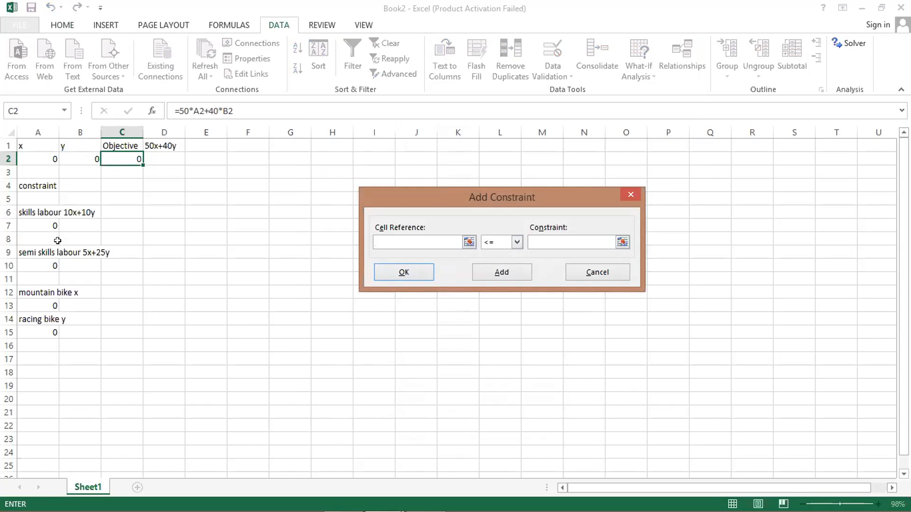
pyautogui.click(40, 224)
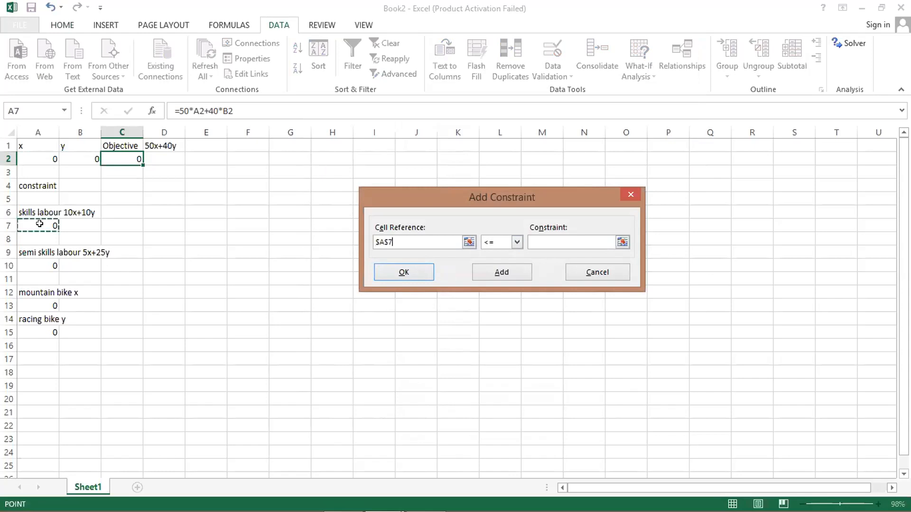
pyautogui.click(517, 243)
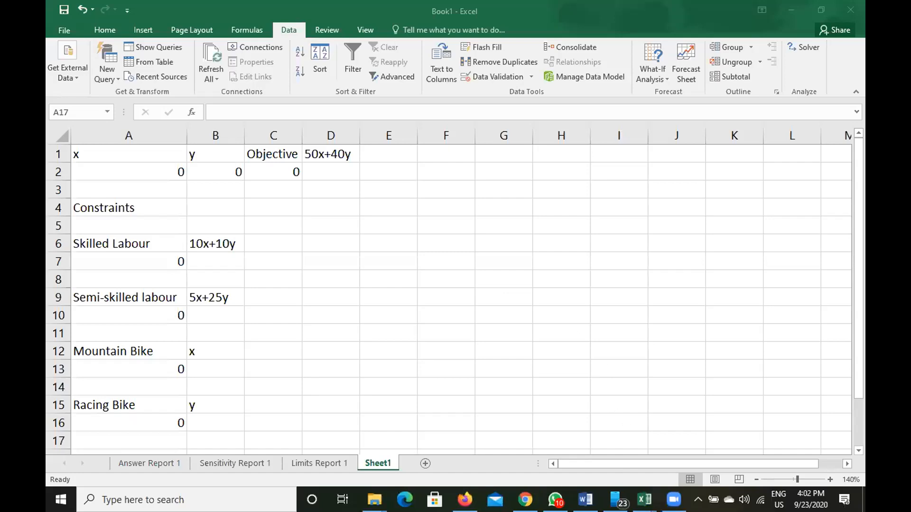
# Step: Switch to Book1, open Solver with C2 selected, and set the objective to cell C2
pyautogui.click(644, 499)
pyautogui.click(574, 442)
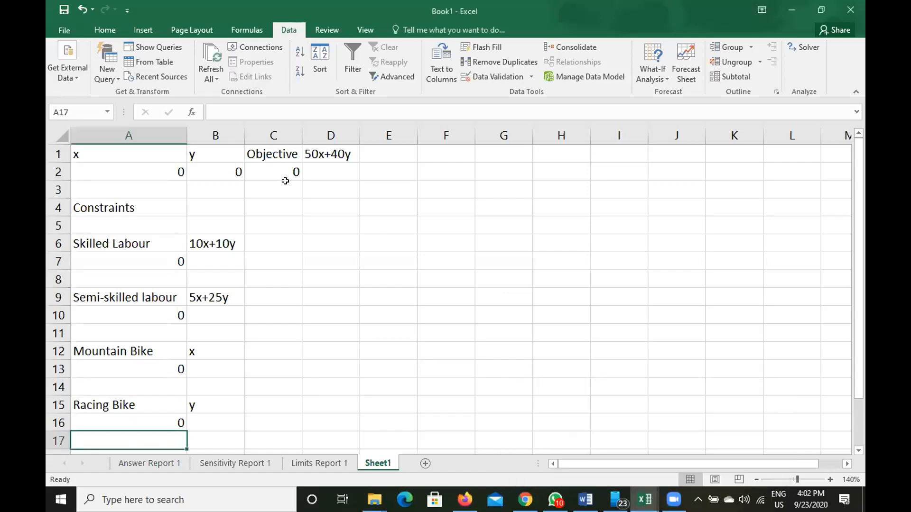
pyautogui.click(276, 168)
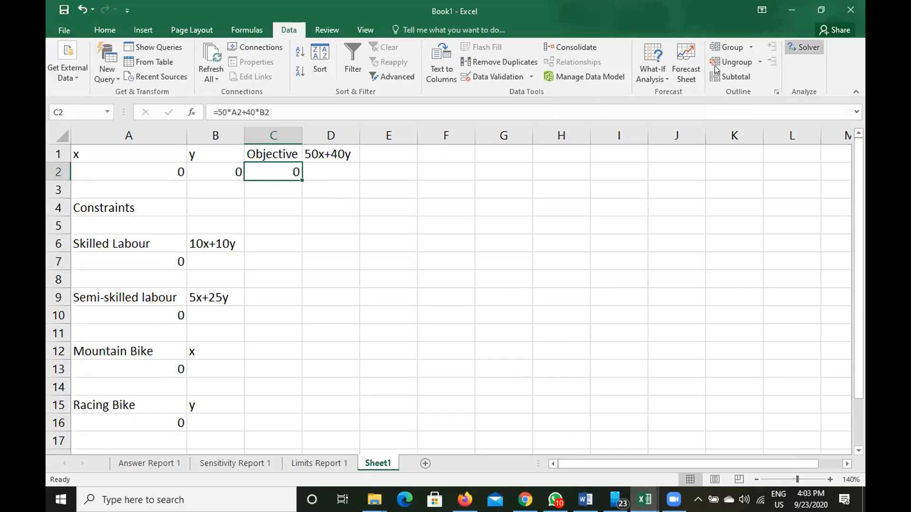
pyautogui.click(804, 47)
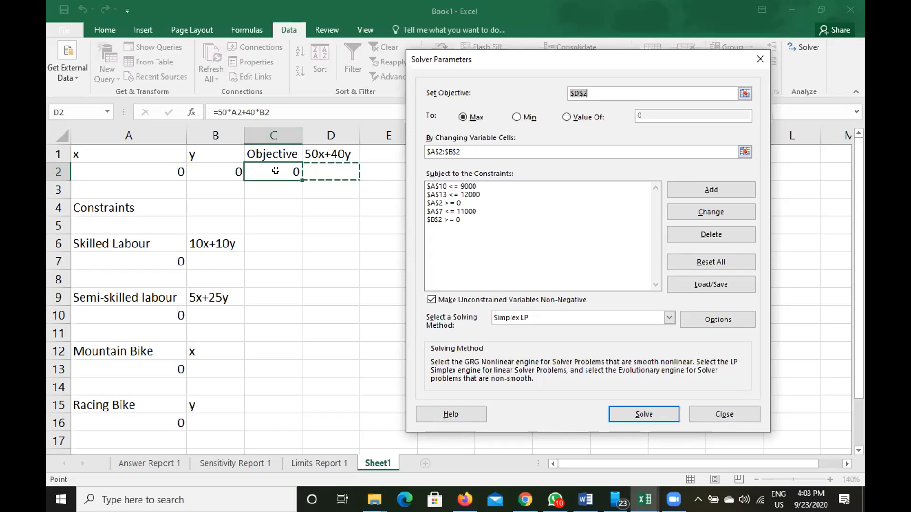
pyautogui.click(744, 94)
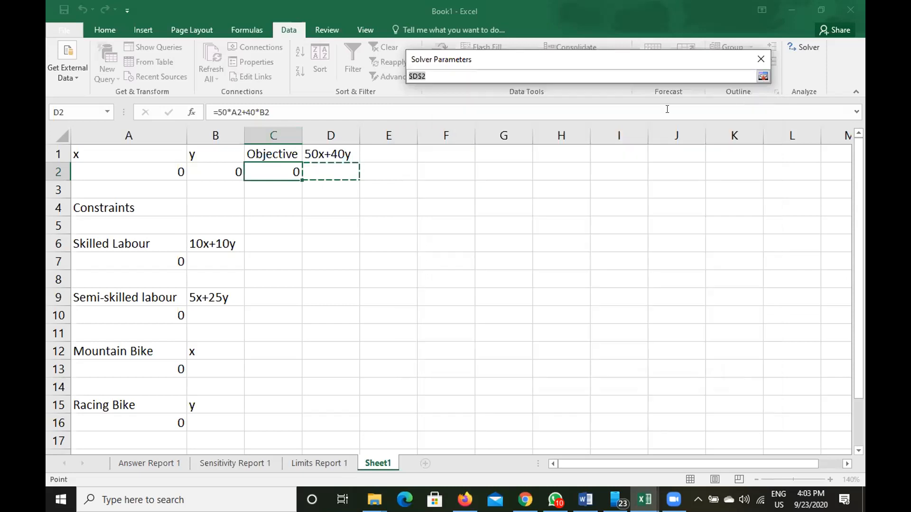
pyautogui.click(269, 167)
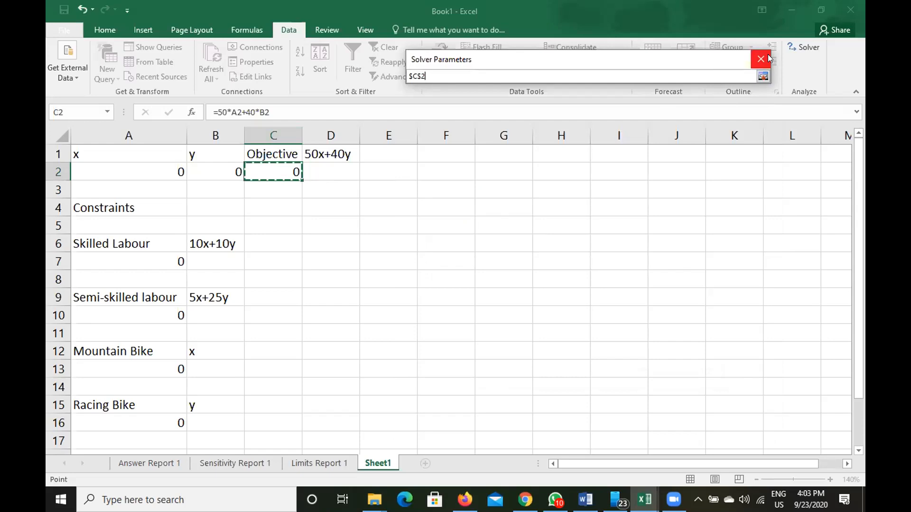
pyautogui.click(763, 76)
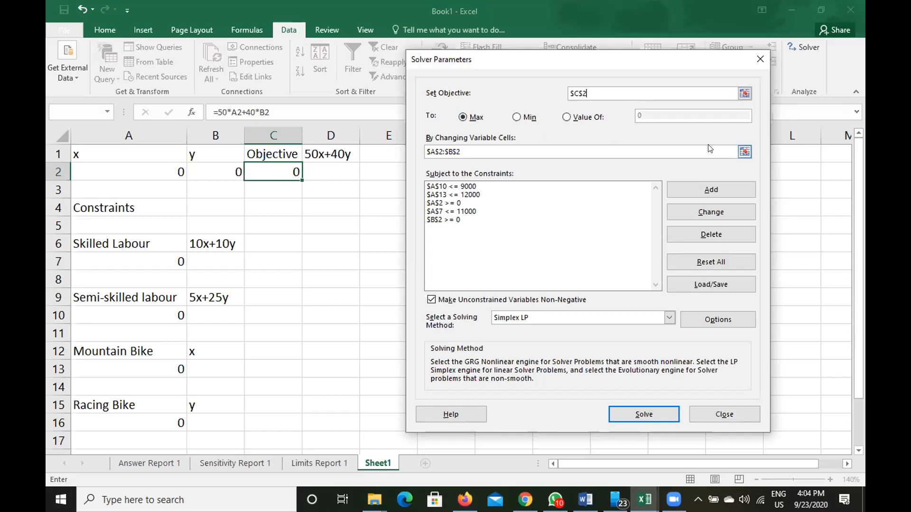
# Step: Reselect A2:B2 as the changing variable cells in Book1's Solver
pyautogui.click(744, 152)
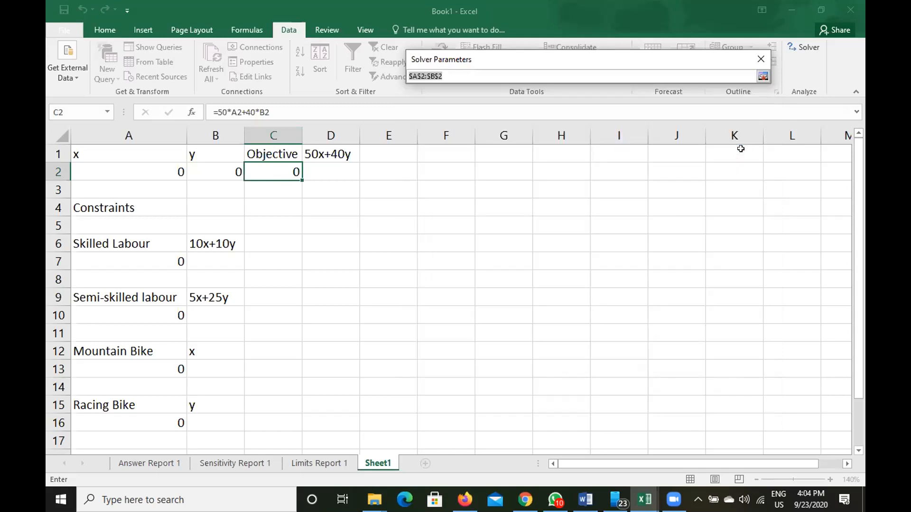
pyautogui.moveTo(95, 171); pyautogui.dragTo(204, 167)
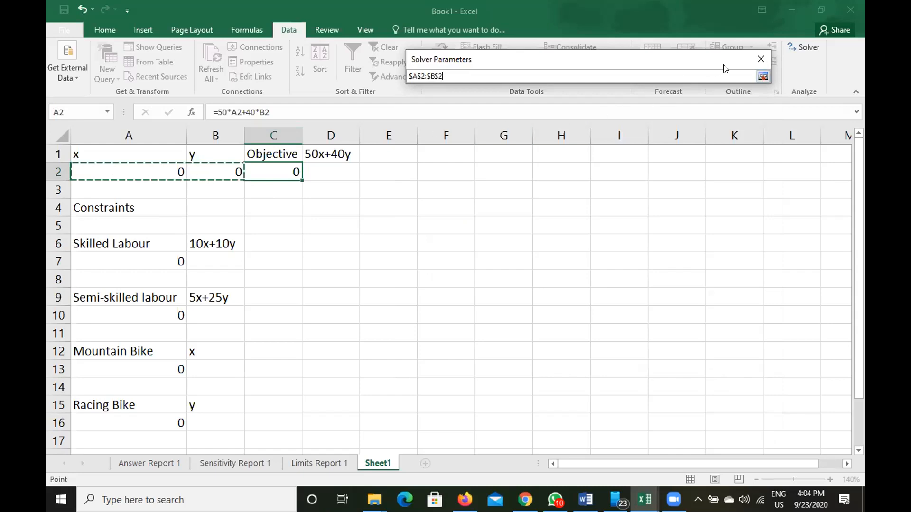
pyautogui.click(762, 77)
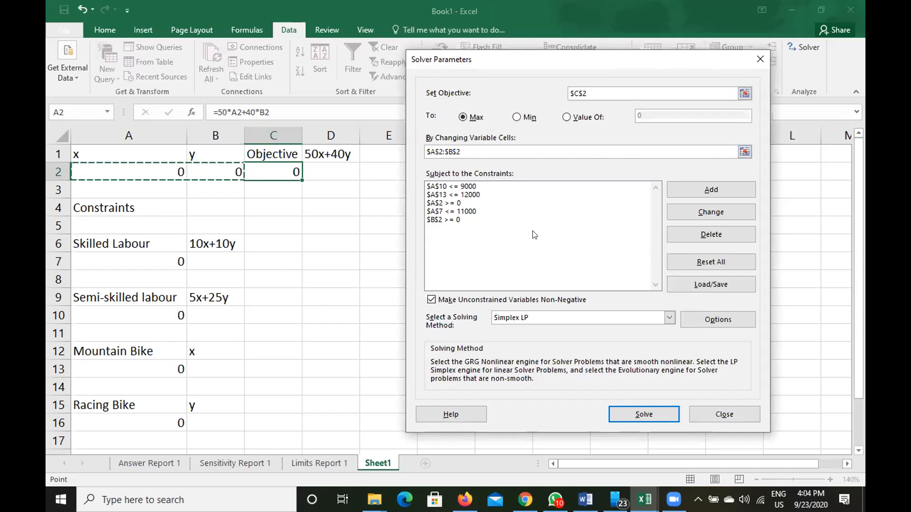
# Step: Delete all the old constraints on A10, A13, A2, A7 and B2 from the Solver model
pyautogui.click(458, 189)
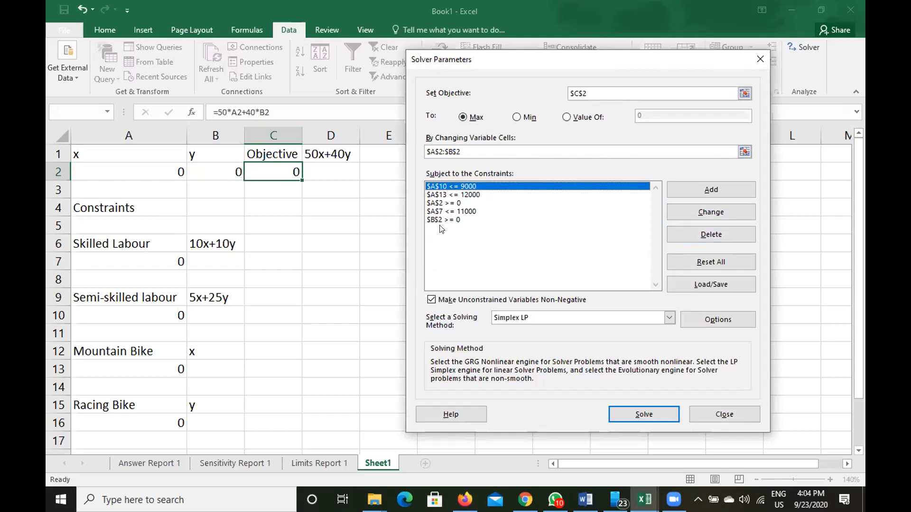
pyautogui.click(680, 228)
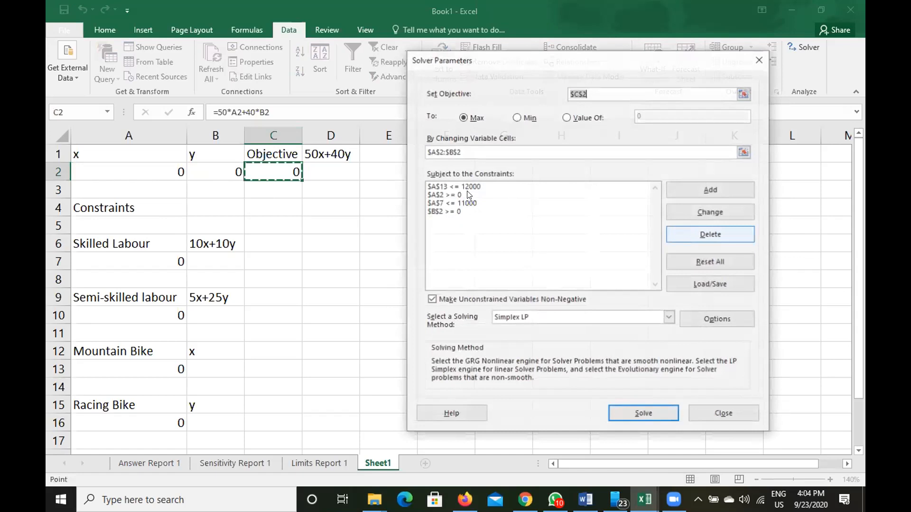
pyautogui.click(697, 232)
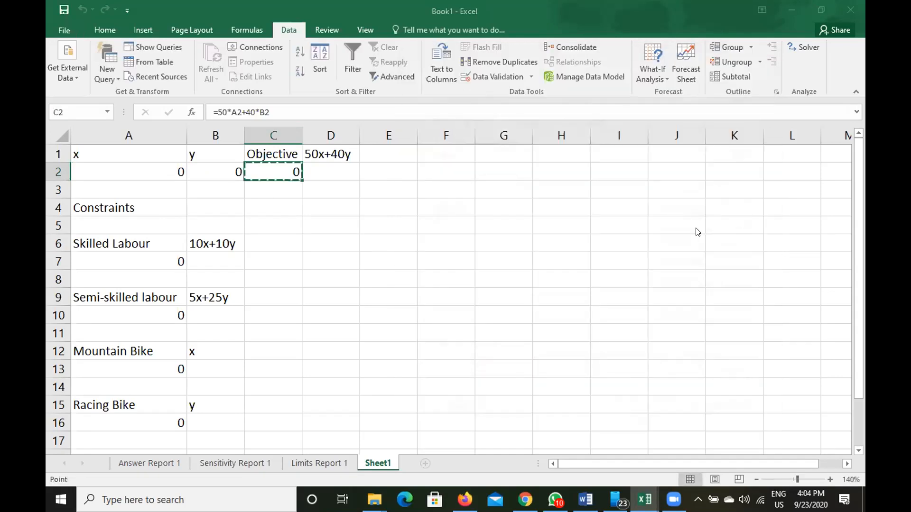
pyautogui.click(451, 186)
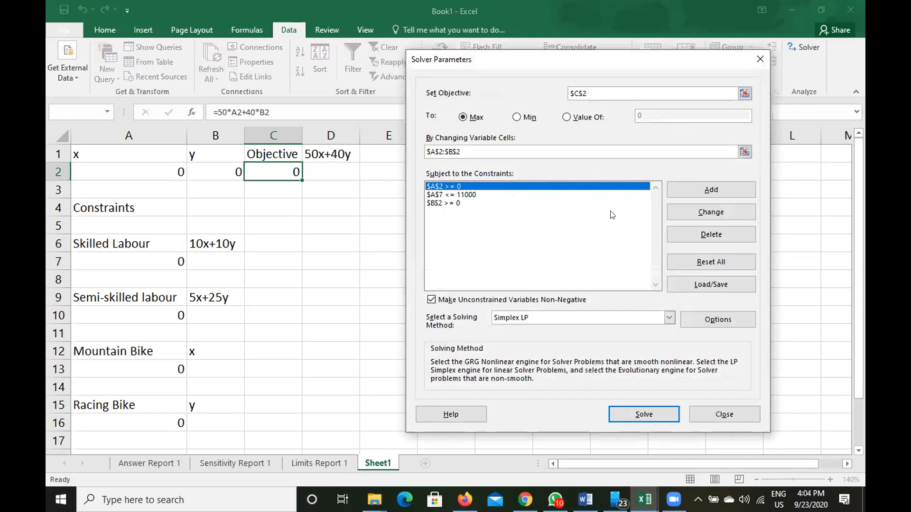
pyautogui.click(683, 226)
pyautogui.click(450, 186)
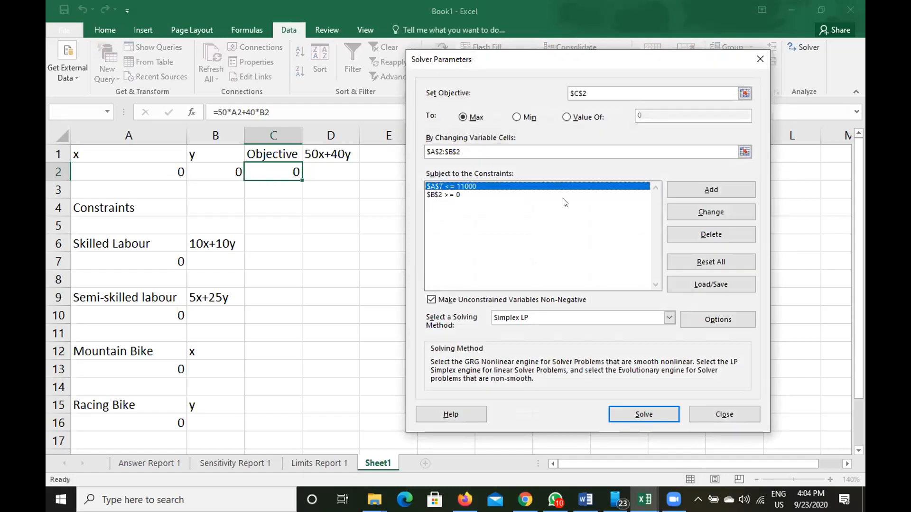
pyautogui.click(682, 233)
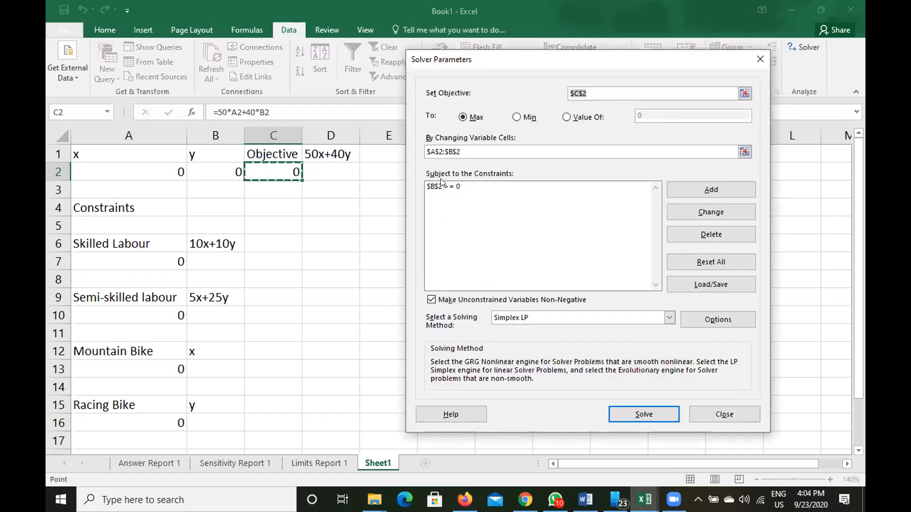
pyautogui.click(710, 235)
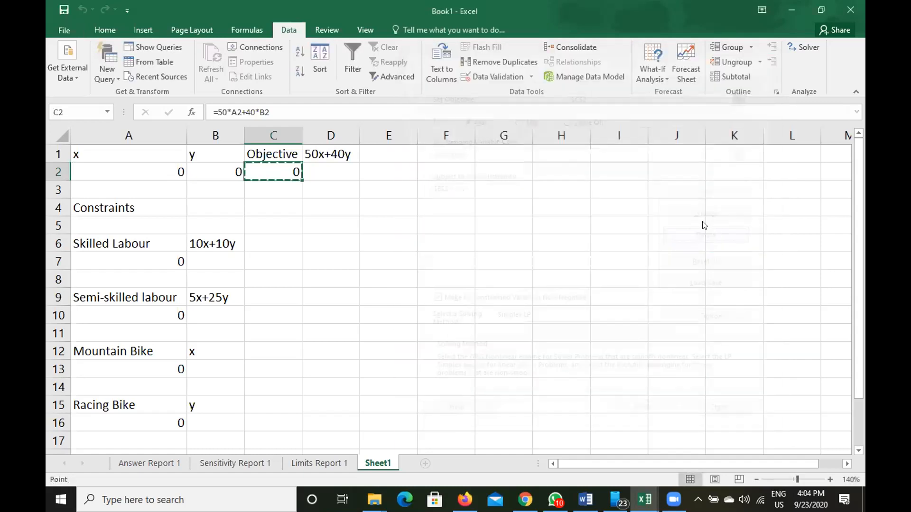
pyautogui.click(460, 186)
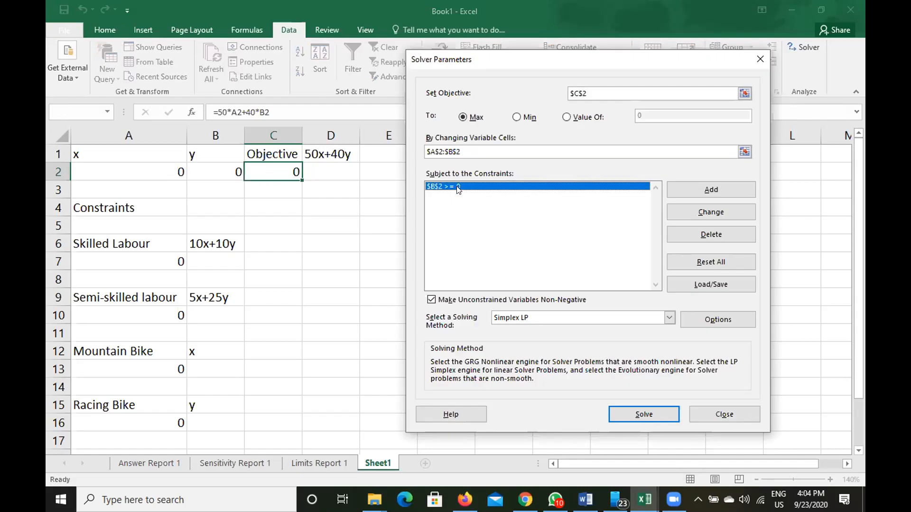
pyautogui.click(722, 237)
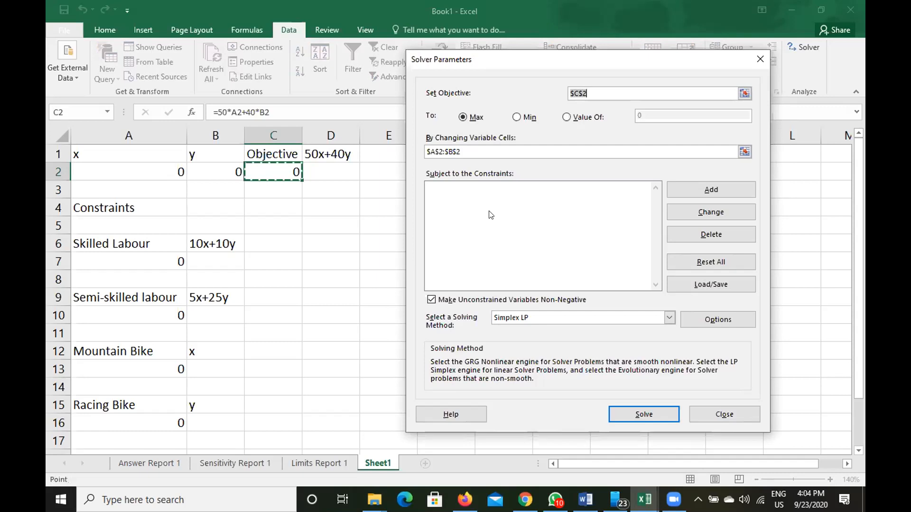
# Step: Check the skilled labour limit in the Word handout and add the Solver constraint A7 <= 2000
pyautogui.click(707, 191)
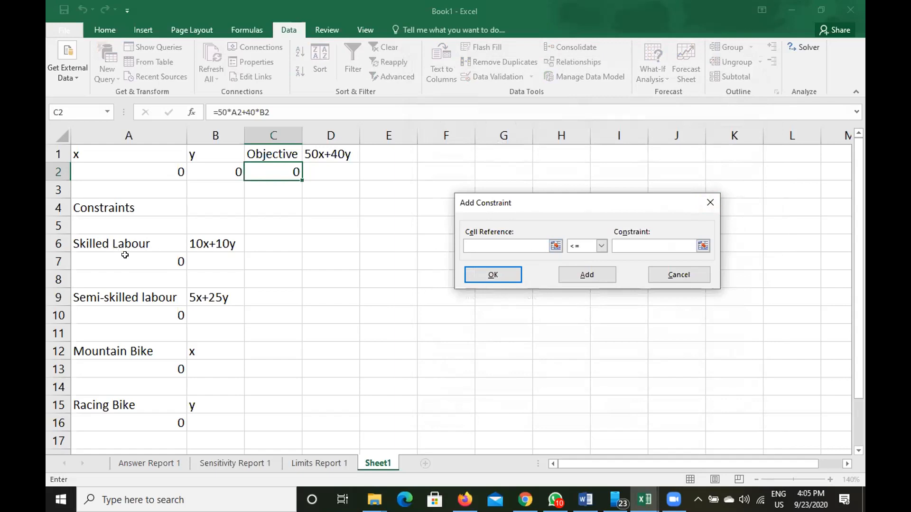
pyautogui.click(153, 261)
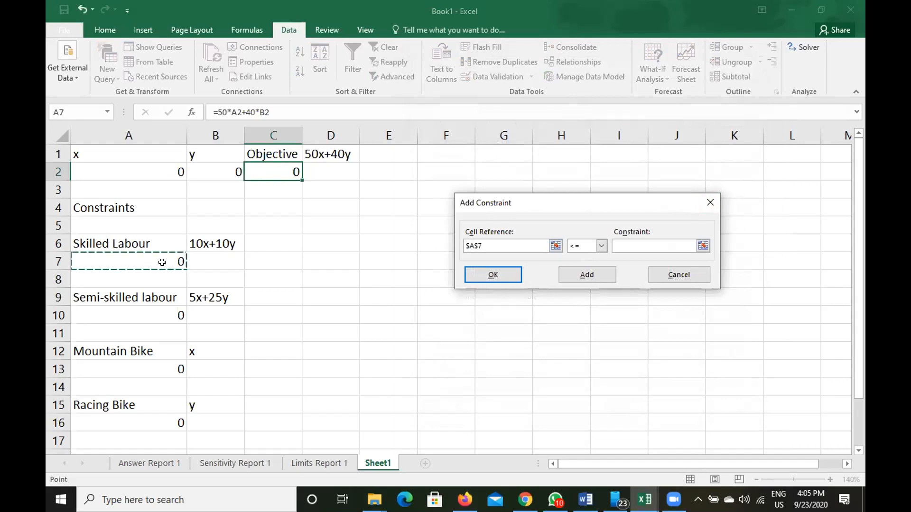
pyautogui.moveTo(586, 500)
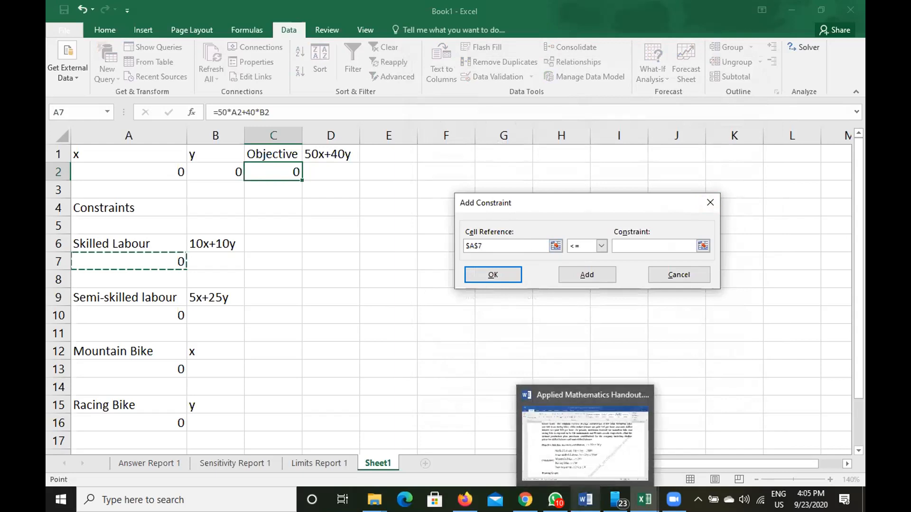
pyautogui.click(585, 443)
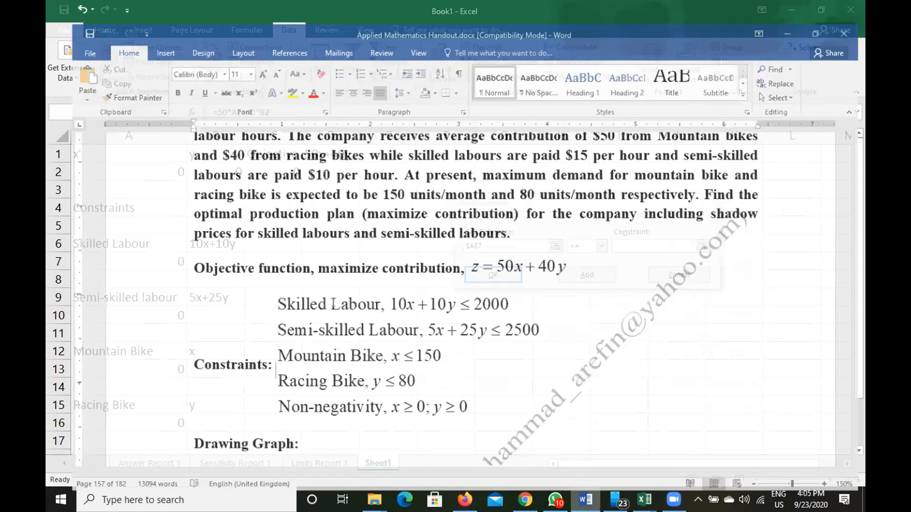
pyautogui.click(307, 294)
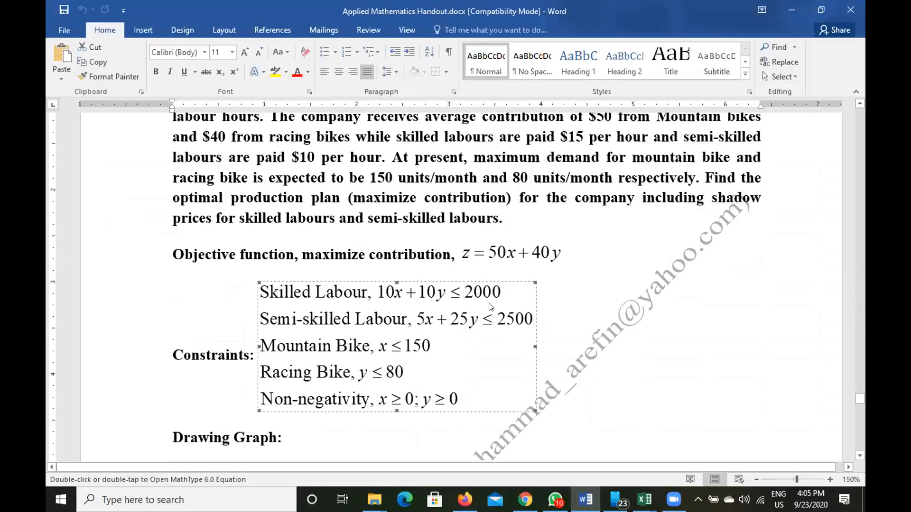
pyautogui.click(587, 499)
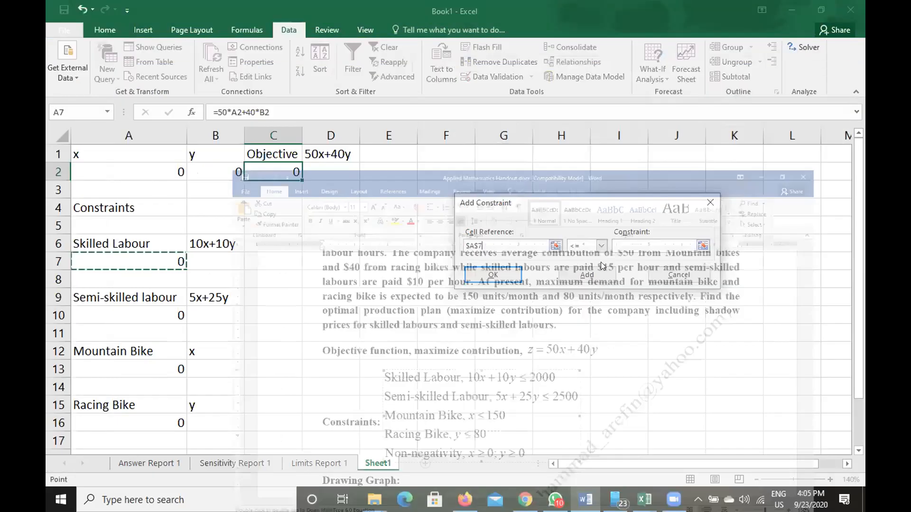
pyautogui.click(616, 245)
pyautogui.write('2000')
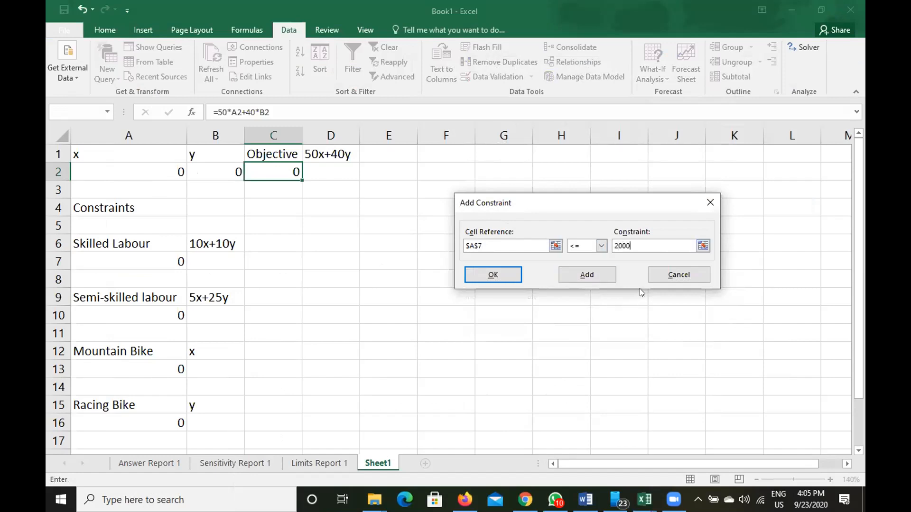
pyautogui.click(600, 276)
# Step: Check the semi-skilled labour limit in the Word handout and add the Solver constraint A10 <= 2500
pyautogui.click(144, 313)
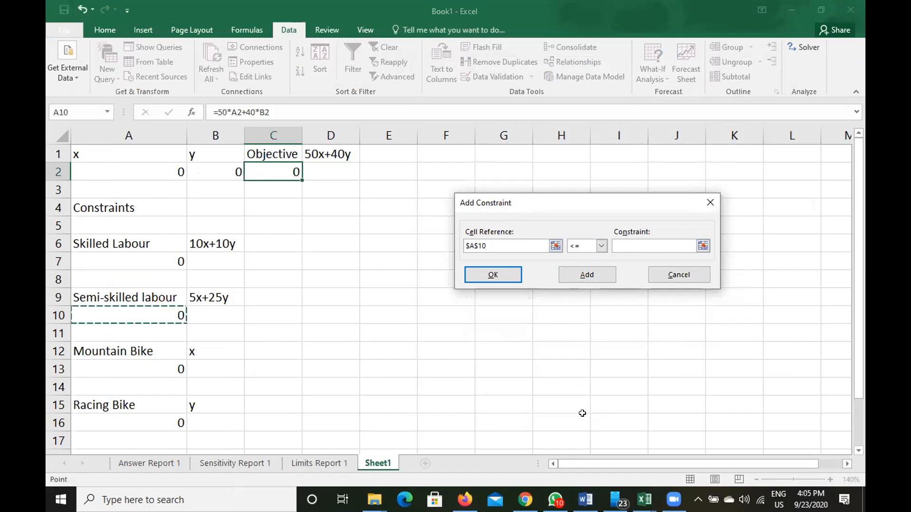
pyautogui.click(585, 500)
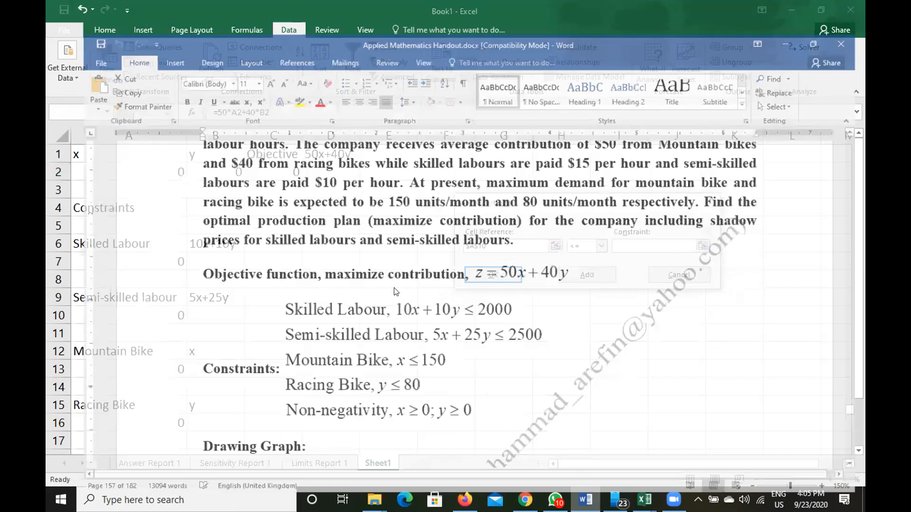
pyautogui.click(507, 320)
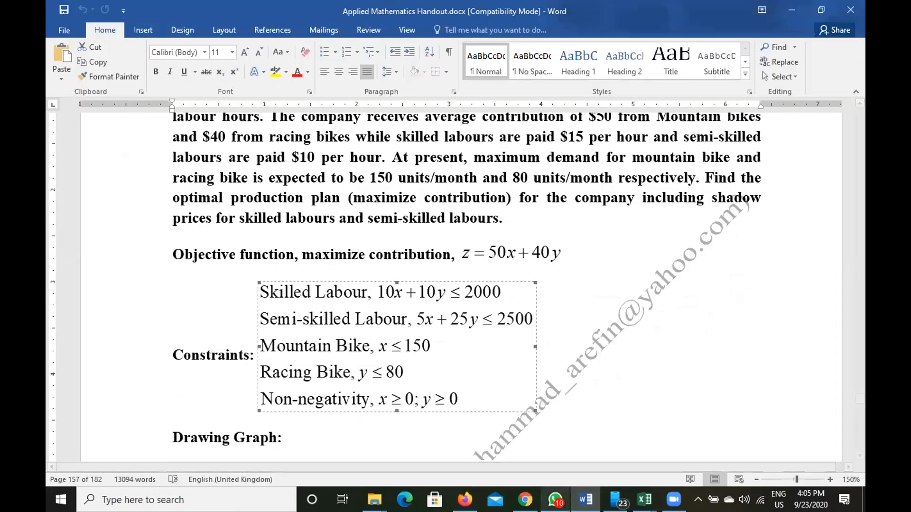
pyautogui.click(585, 499)
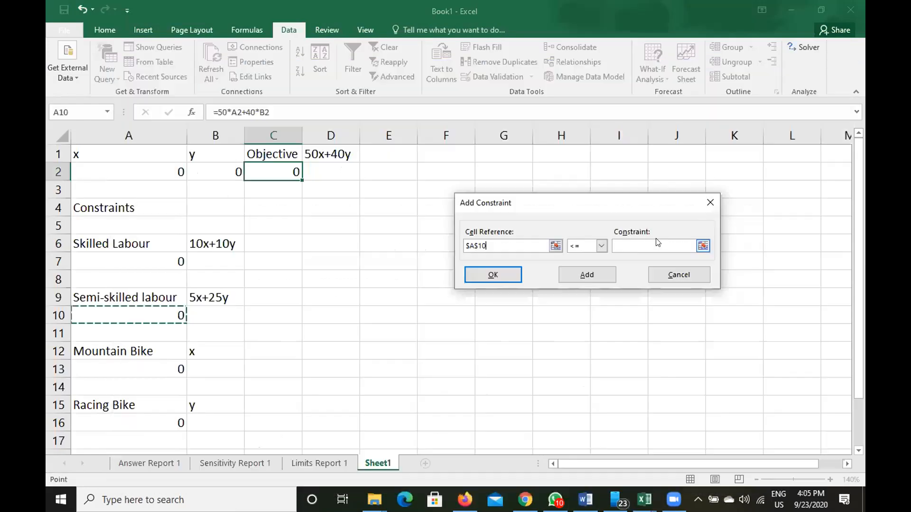
pyautogui.click(655, 241)
pyautogui.write('2')
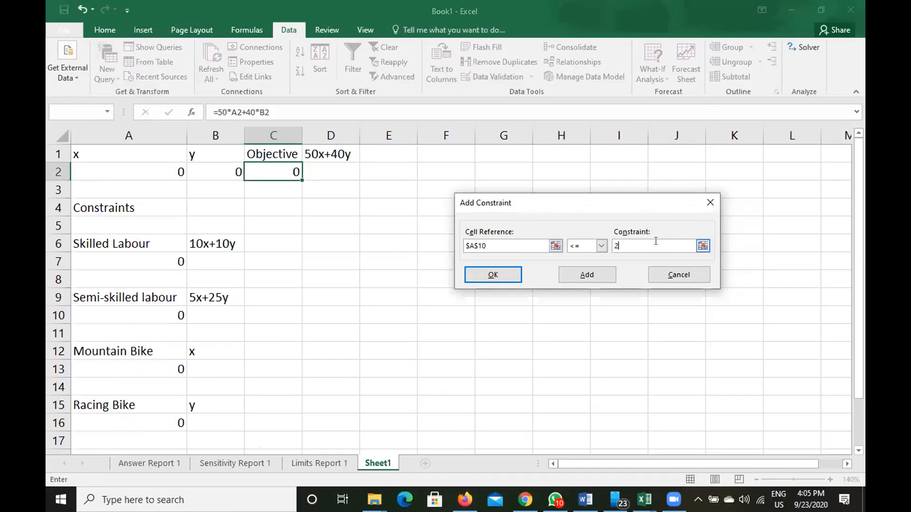
pyautogui.write('500')
pyautogui.click(579, 275)
# Step: Look up the mountain bike limit in the Word handout and add the Solver constraint A13 <= 150 in Book1
pyautogui.click(134, 366)
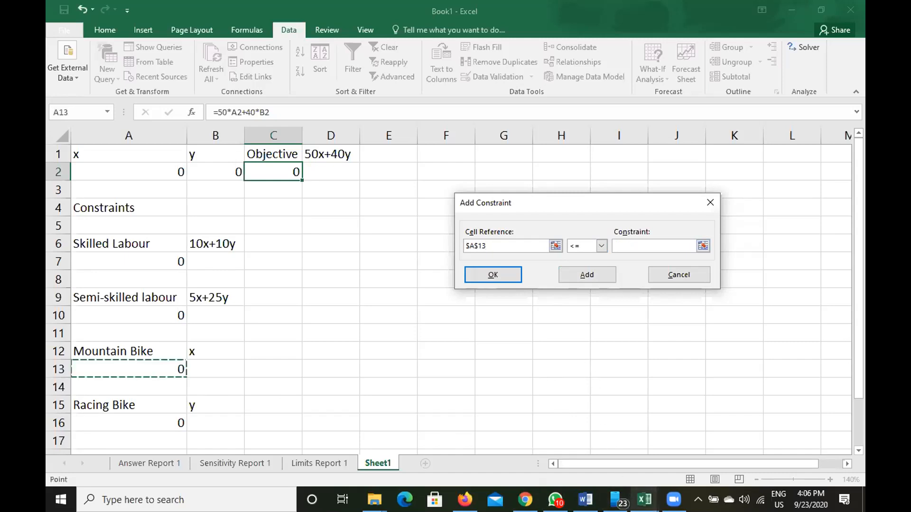
pyautogui.click(644, 499)
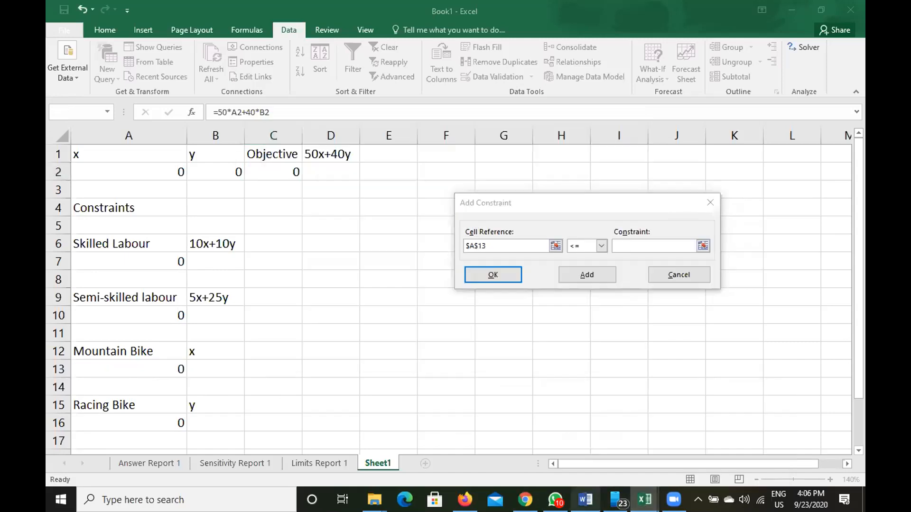
pyautogui.click(585, 500)
pyautogui.click(586, 499)
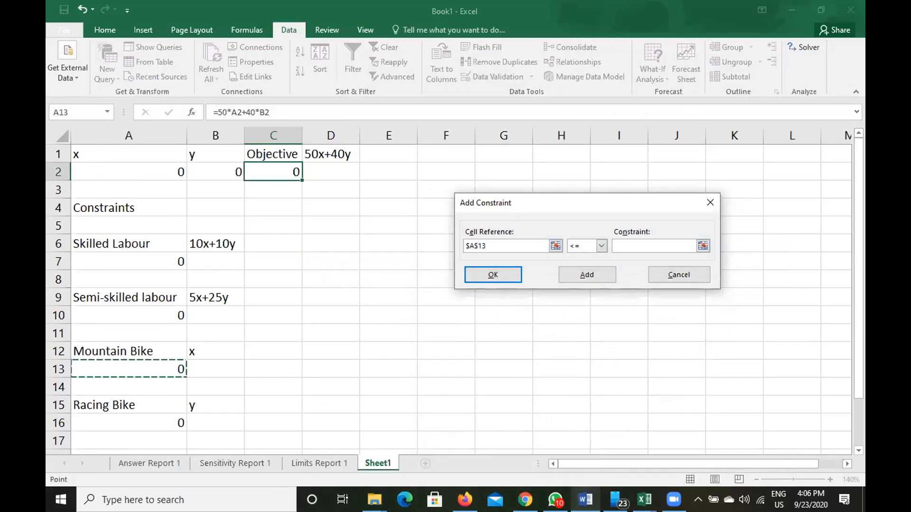
pyautogui.click(586, 500)
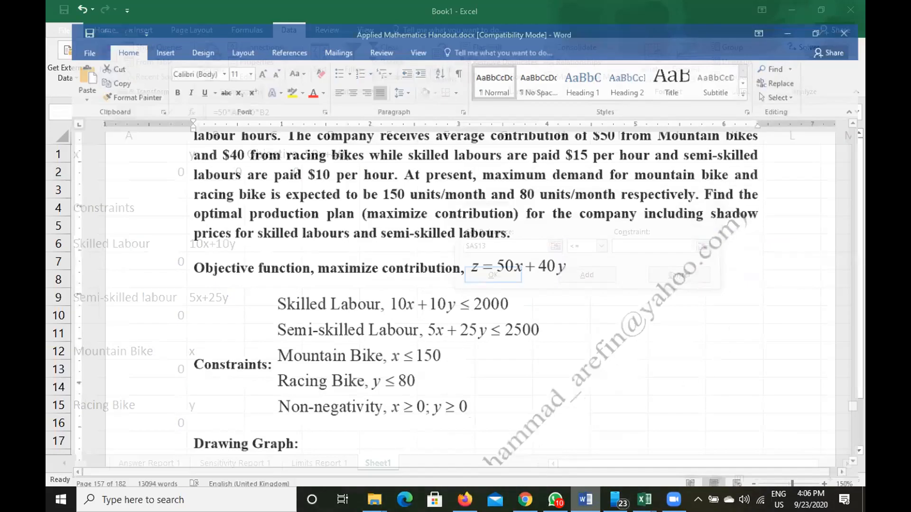
pyautogui.click(644, 499)
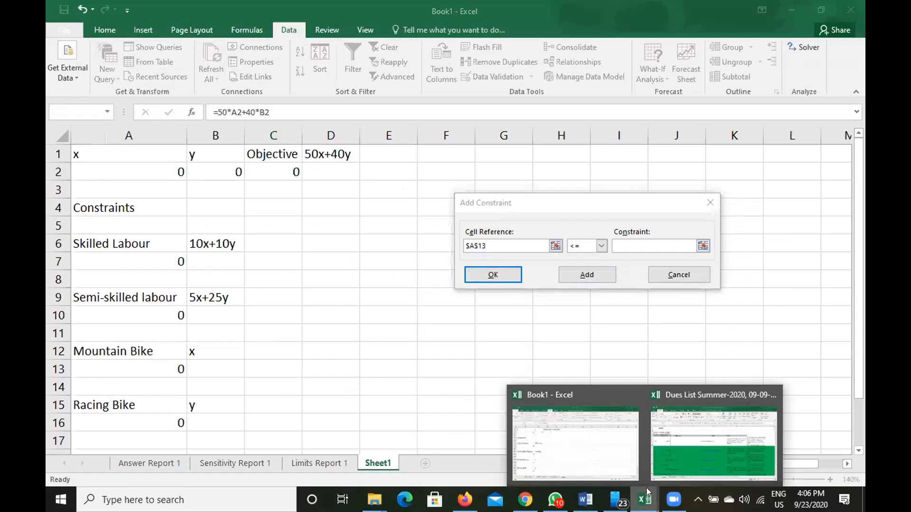
pyautogui.click(586, 499)
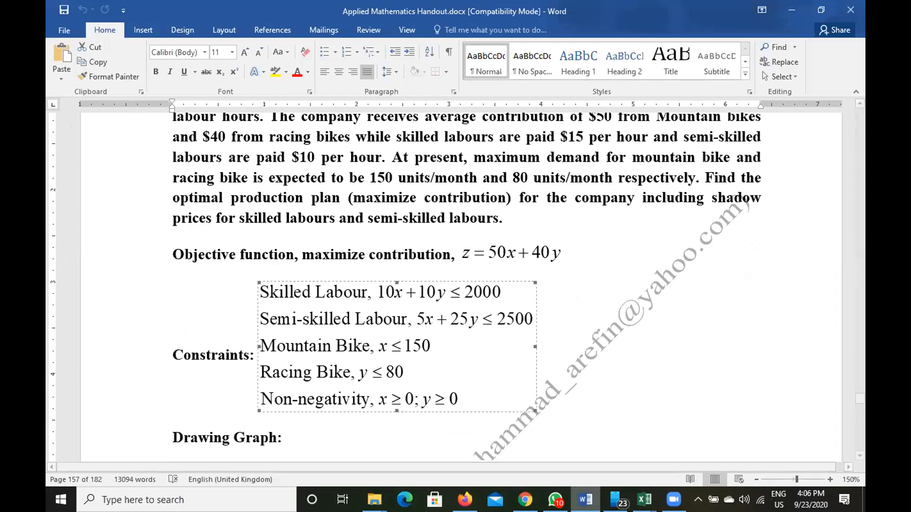
pyautogui.moveTo(644, 499)
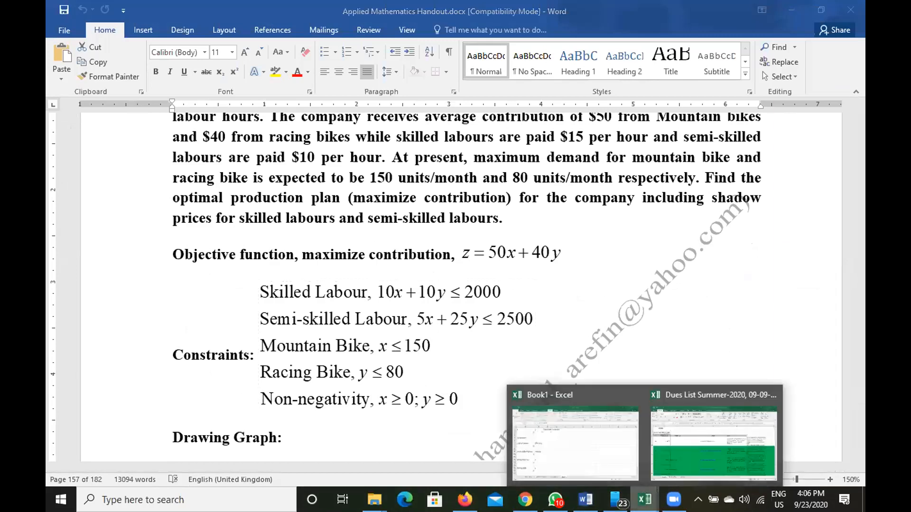
pyautogui.click(612, 456)
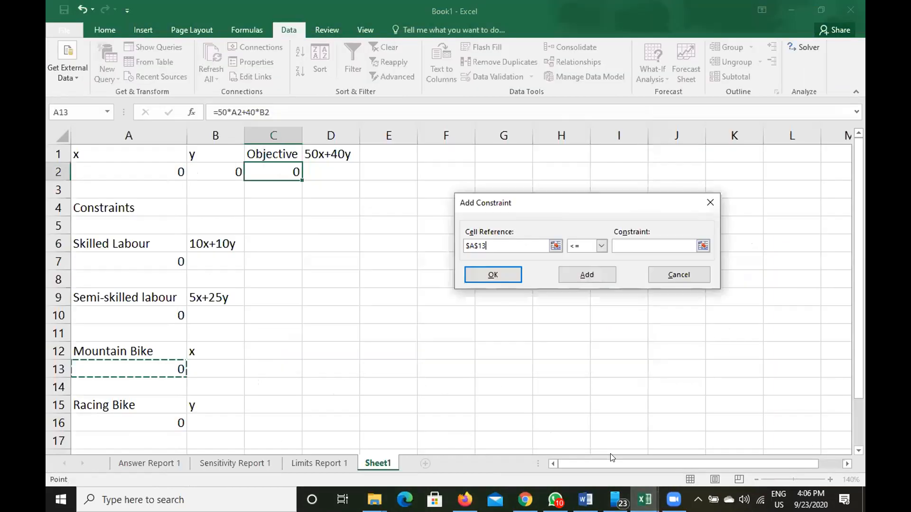
pyautogui.click(640, 245)
pyautogui.write('150')
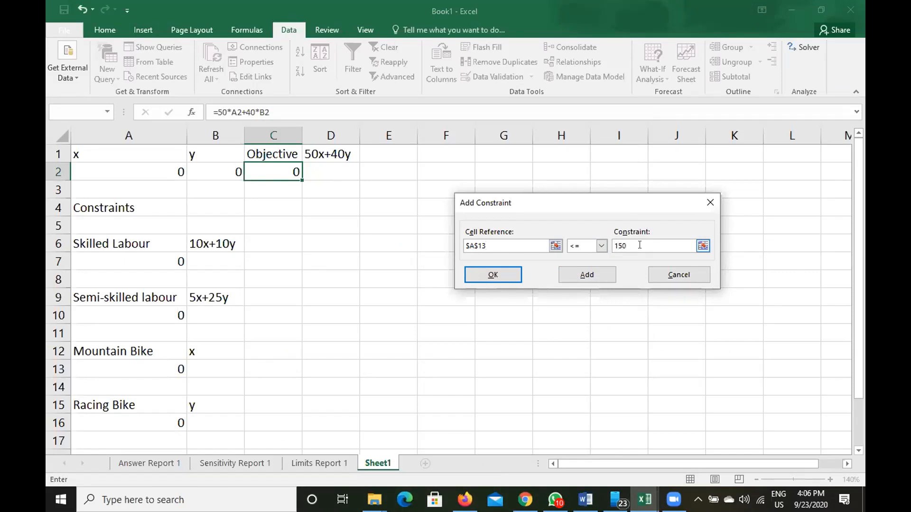
pyautogui.click(612, 274)
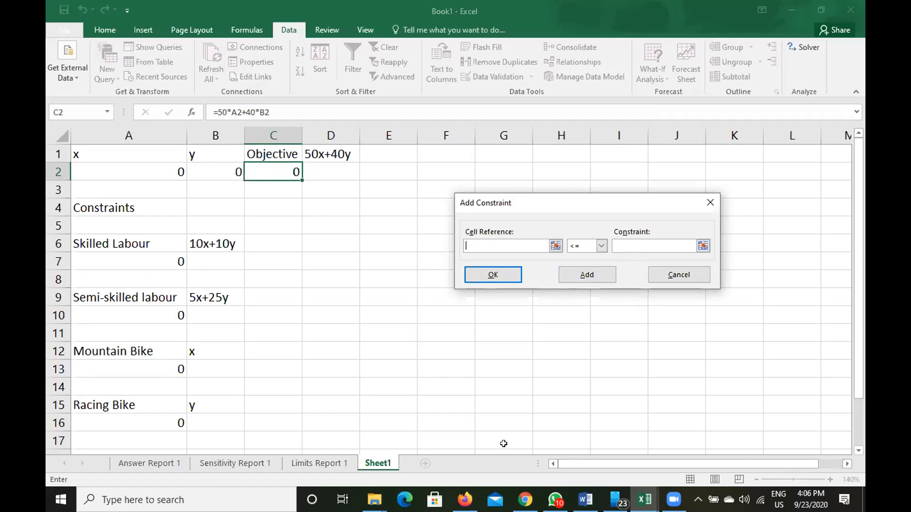
# Step: Check the racing bike limit in the handout and add the Solver constraint A16 <= 80
pyautogui.click(157, 420)
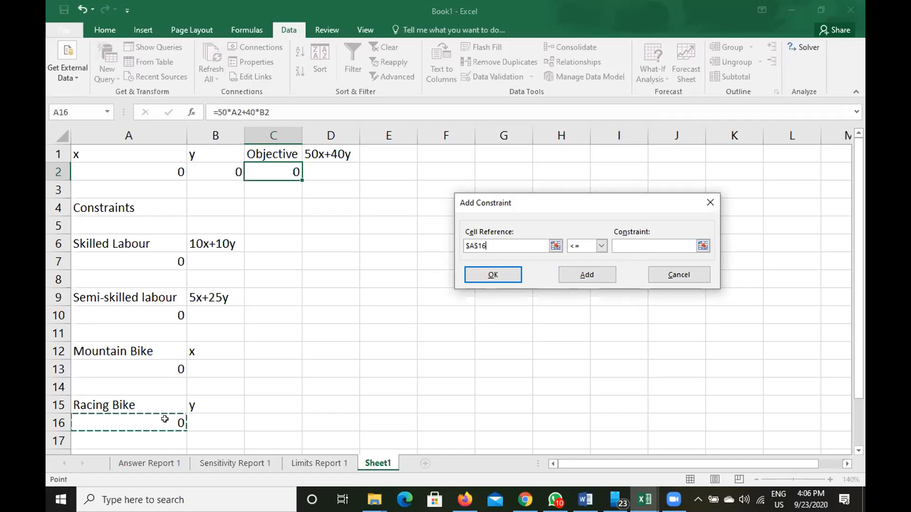
pyautogui.click(586, 500)
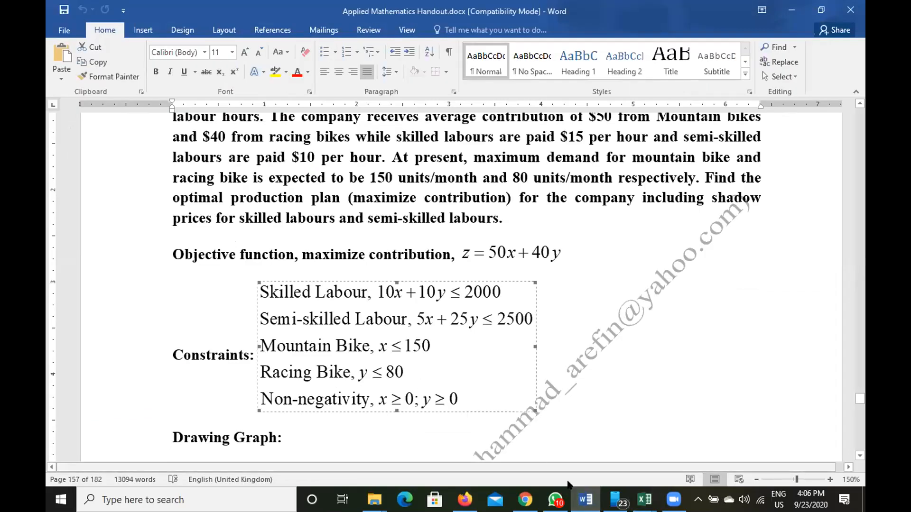
pyautogui.click(585, 499)
pyautogui.click(640, 244)
pyautogui.write('80')
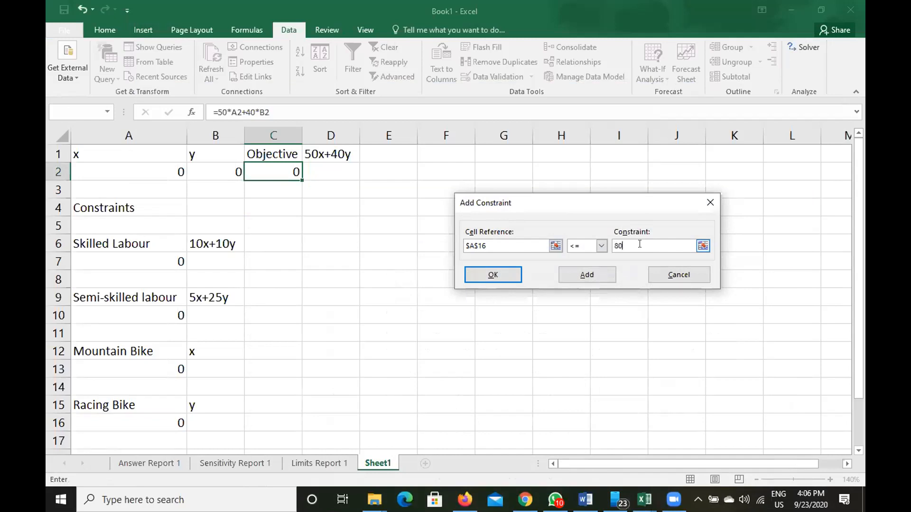
pyautogui.click(603, 276)
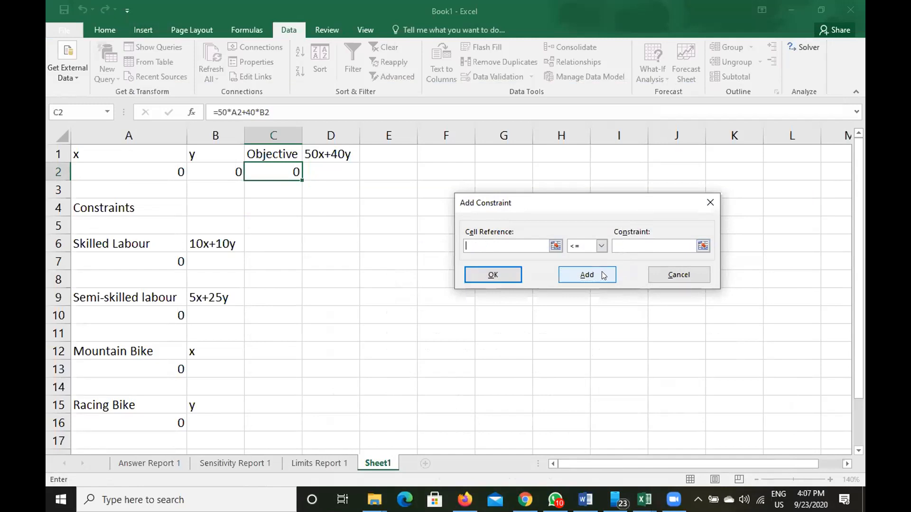
# Step: Check the non-negativity condition in the handout and add the Solver constraint A2 >= 0 for x
pyautogui.click(586, 500)
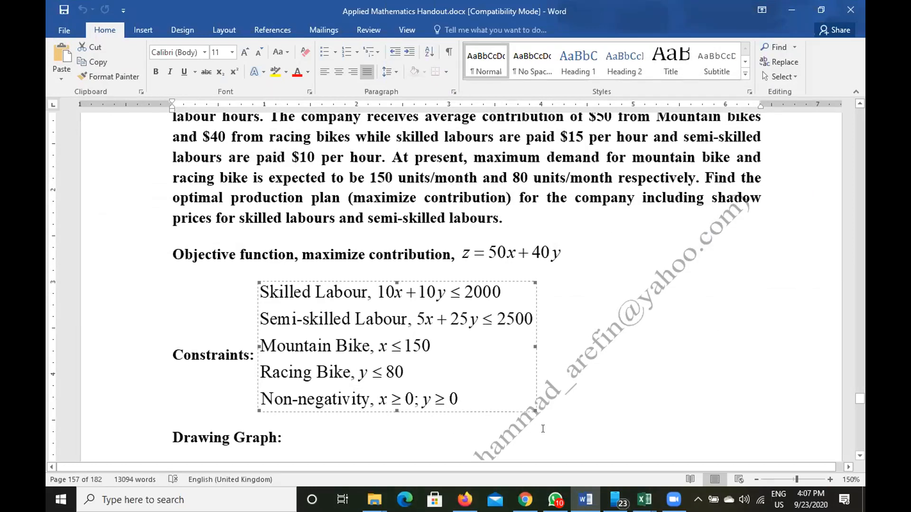
pyautogui.click(585, 499)
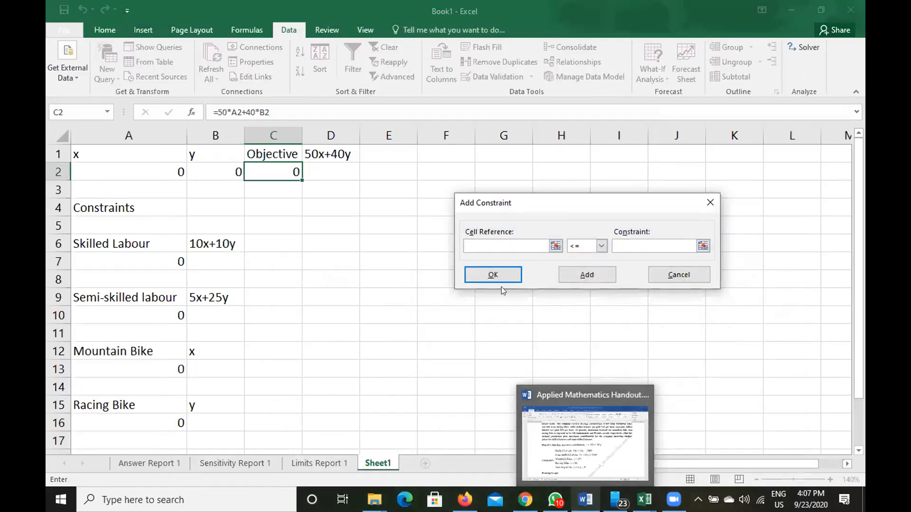
pyautogui.click(161, 169)
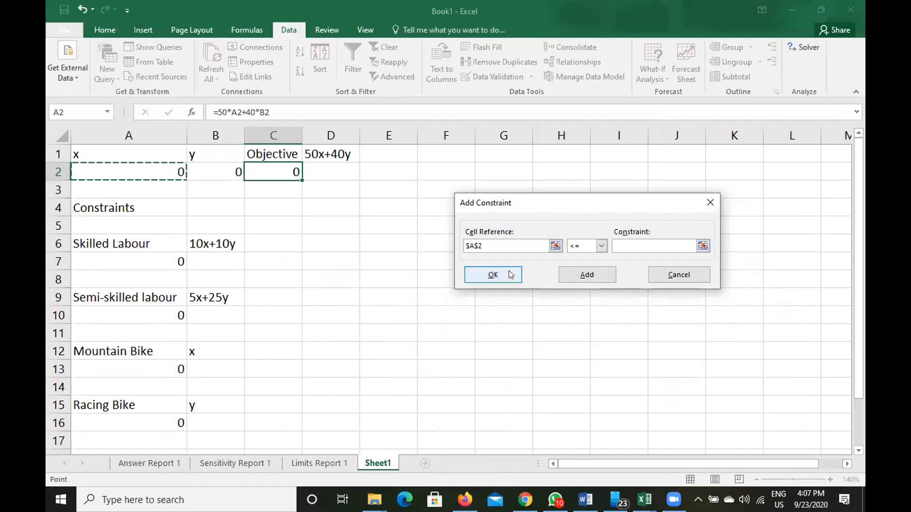
pyautogui.click(600, 247)
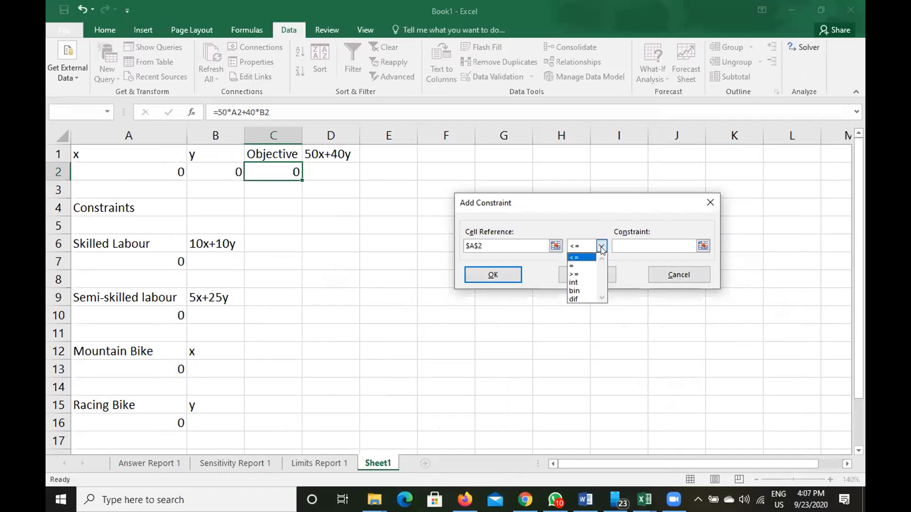
pyautogui.click(580, 273)
pyautogui.click(645, 251)
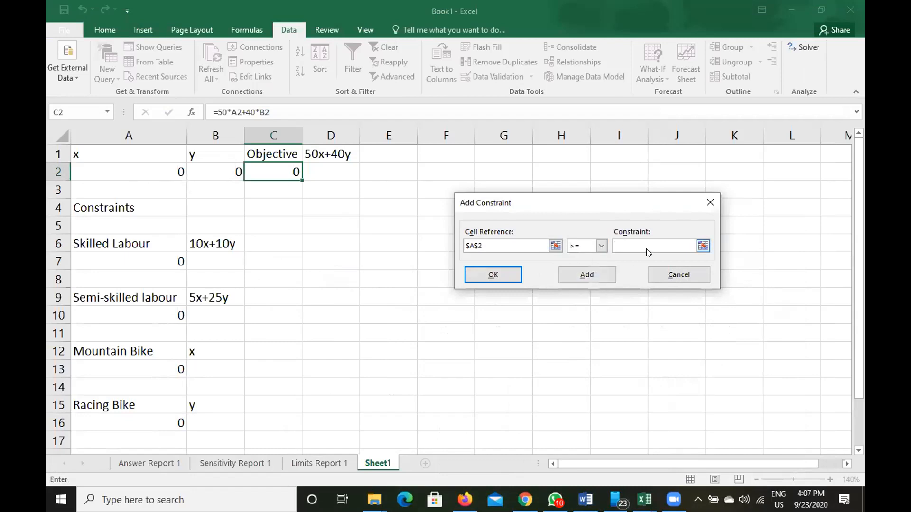
pyautogui.write('0')
pyautogui.click(601, 274)
# Step: Add the non-negativity constraint B2 >= 0 for y and return to the Solver parameters
pyautogui.click(219, 168)
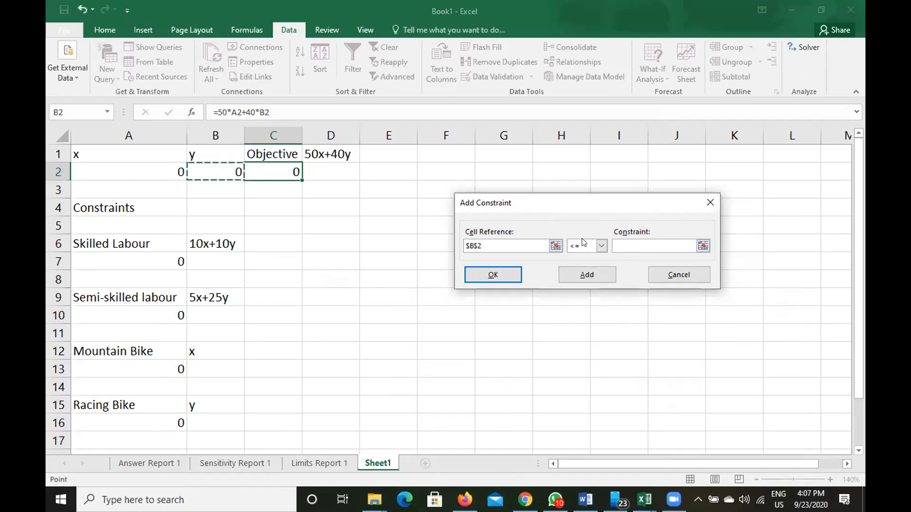
pyautogui.click(592, 248)
pyautogui.click(579, 274)
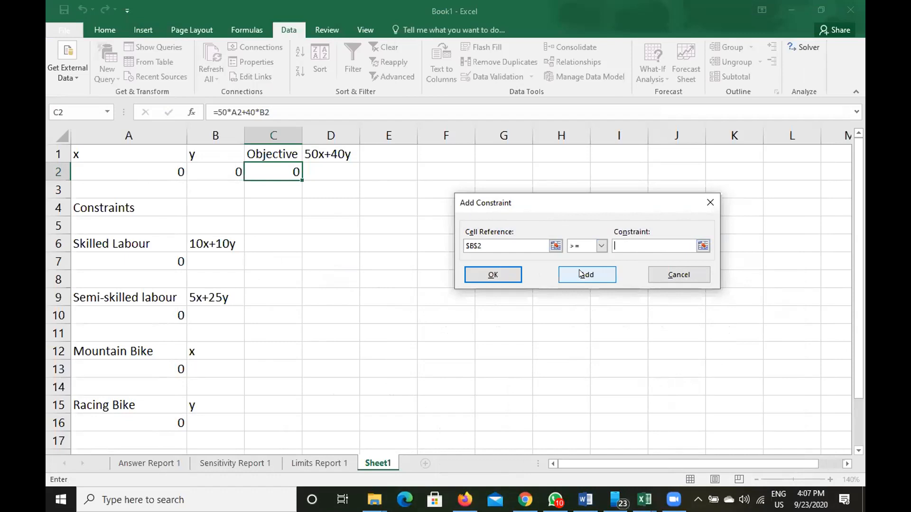
pyautogui.write('0')
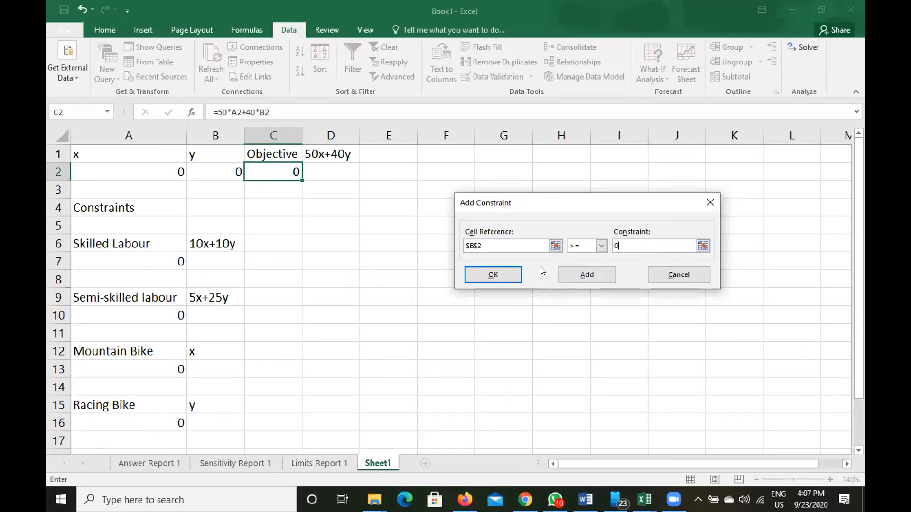
pyautogui.click(499, 275)
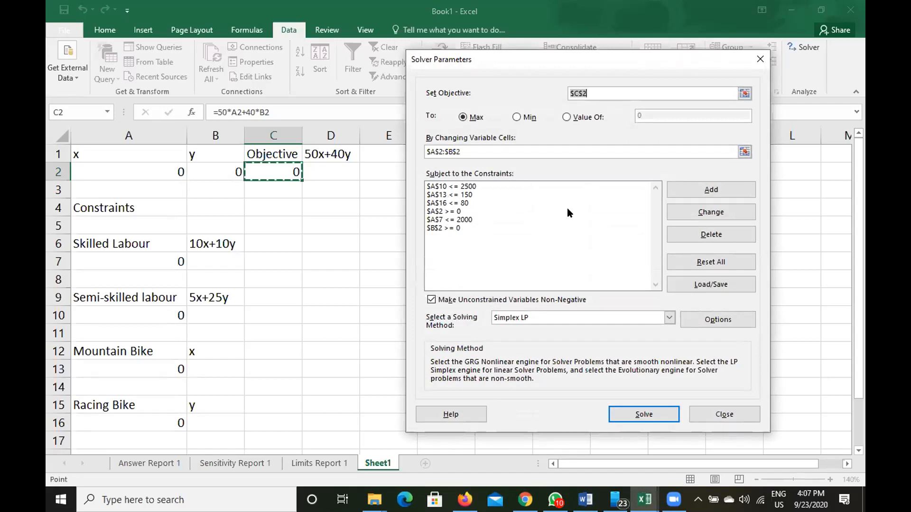
# Step: Choose Simplex LP as the solving method and solve the model
pyautogui.click(535, 320)
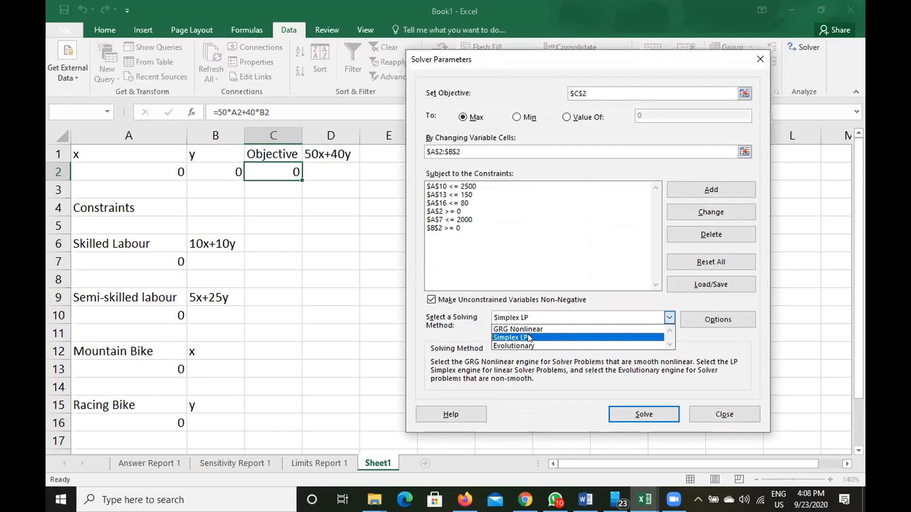
pyautogui.click(528, 336)
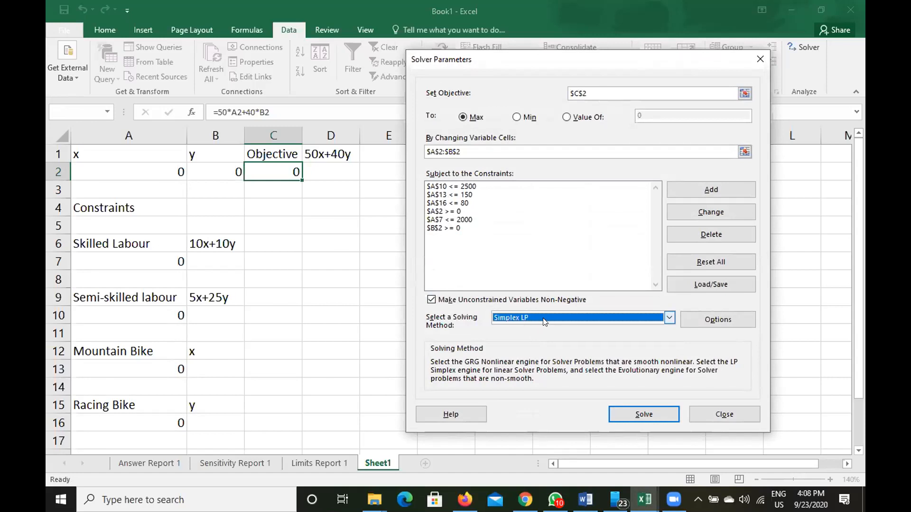
pyautogui.click(544, 322)
pyautogui.click(526, 338)
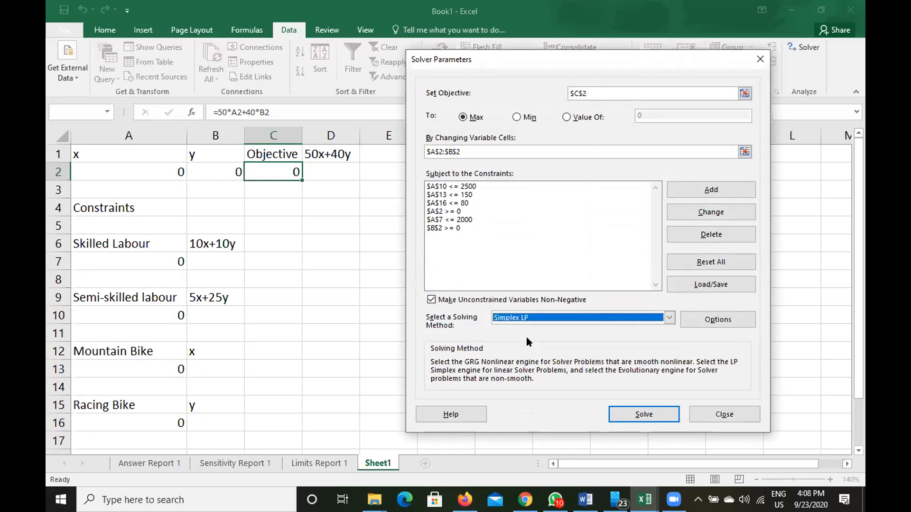
pyautogui.click(637, 415)
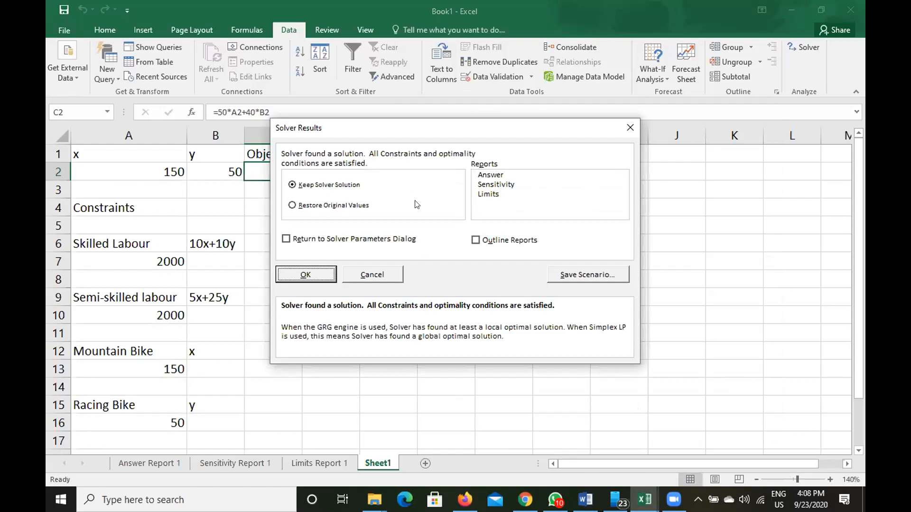
# Step: Keep the Solver solution and generate the Answer, Sensitivity and Limits reports
pyautogui.click(491, 175)
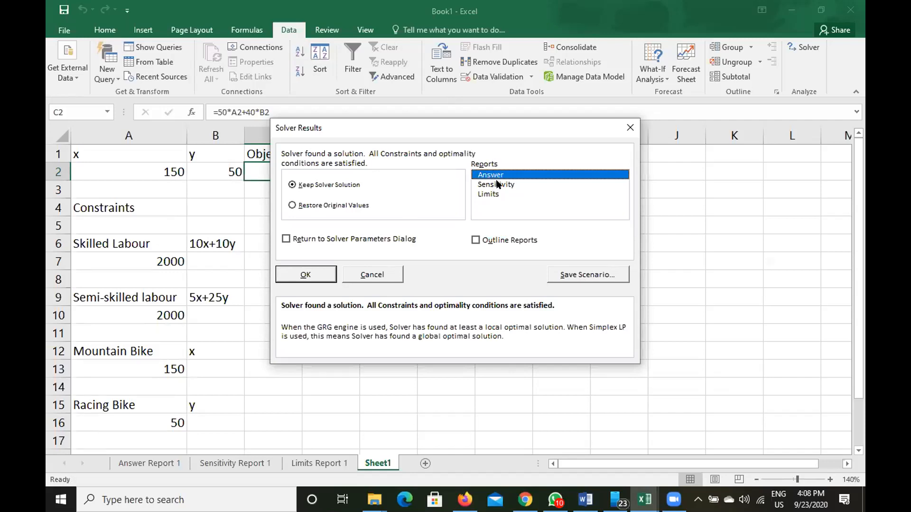
pyautogui.click(497, 184)
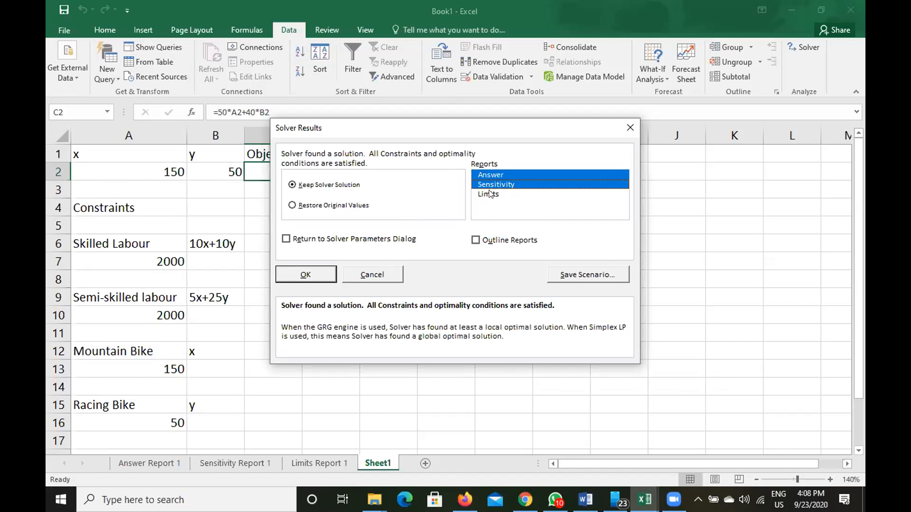
pyautogui.click(491, 193)
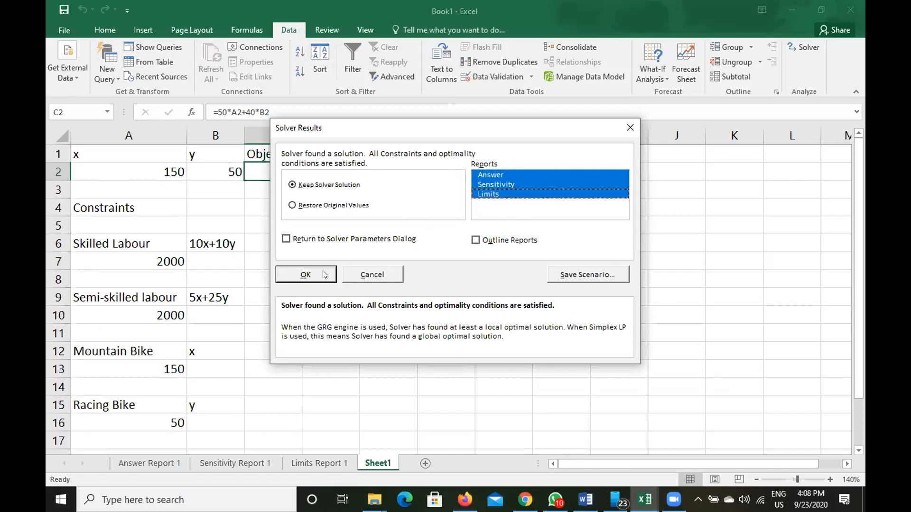
pyautogui.click(305, 274)
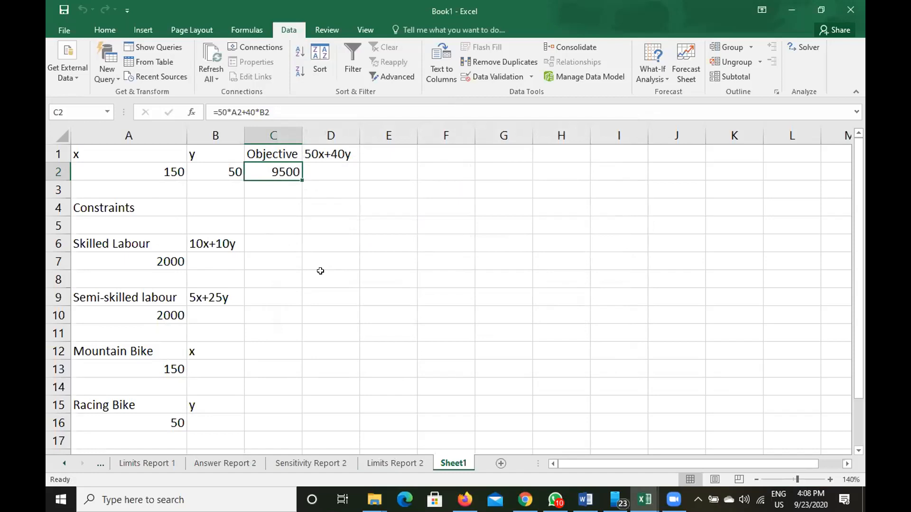
# Step: Open Answer Report 2 and examine the final values of the objective cell and of the variables x and y
pyautogui.click(212, 464)
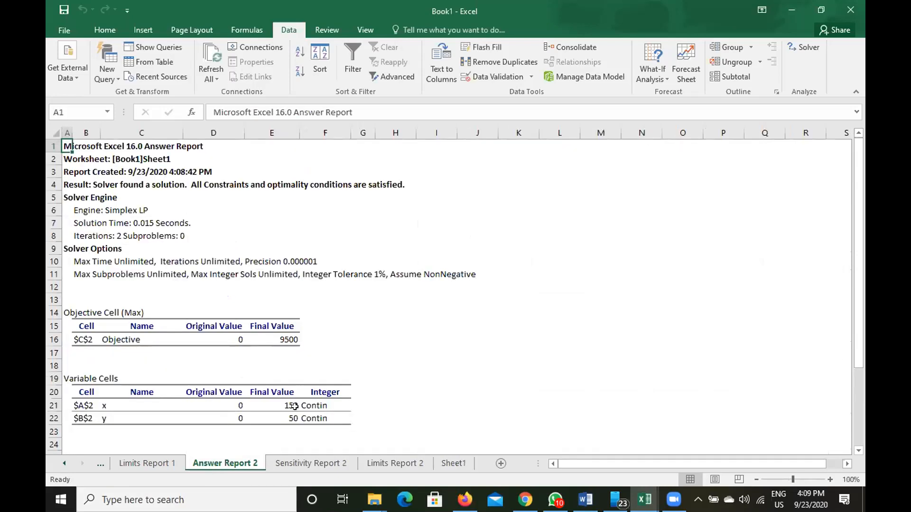
pyautogui.scroll(-1, 458, 343)
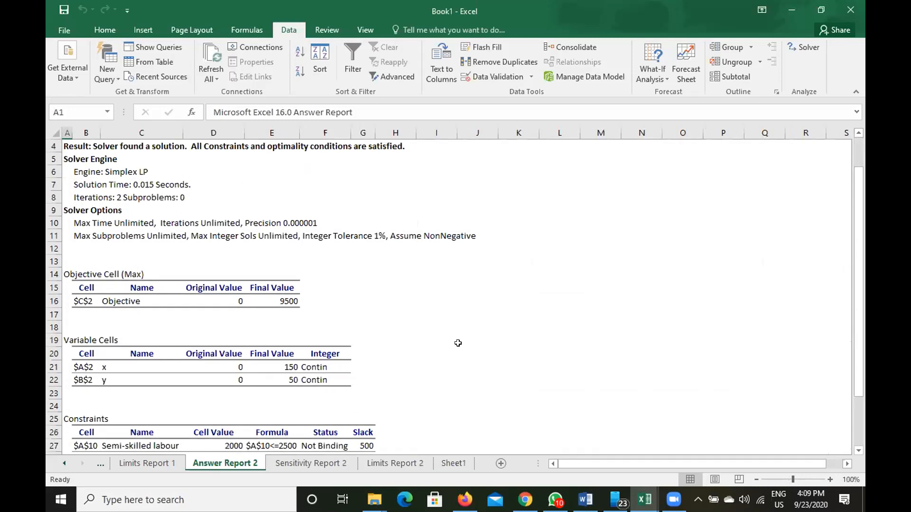
pyautogui.click(281, 340)
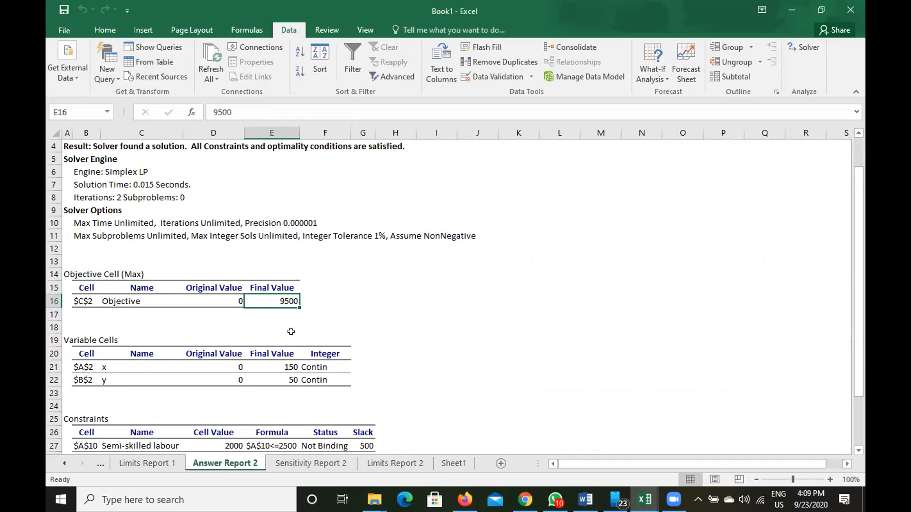
pyautogui.click(286, 364)
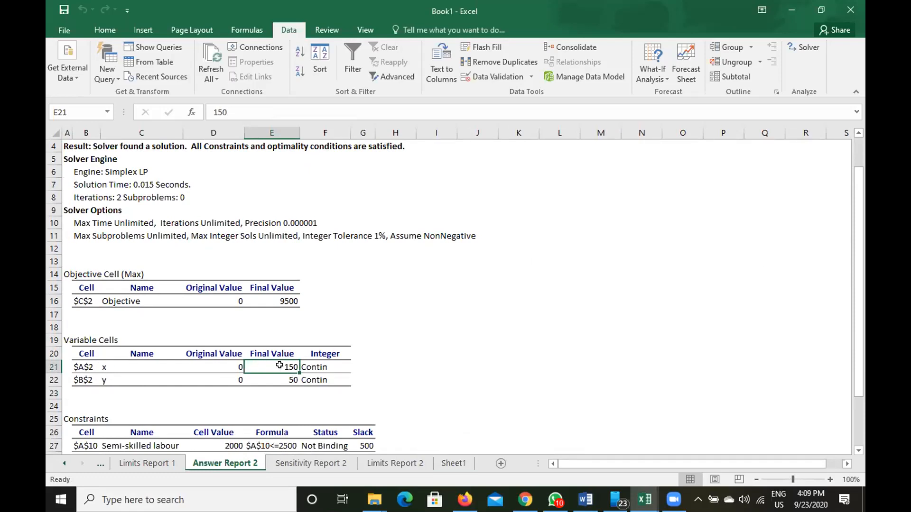
pyautogui.click(288, 378)
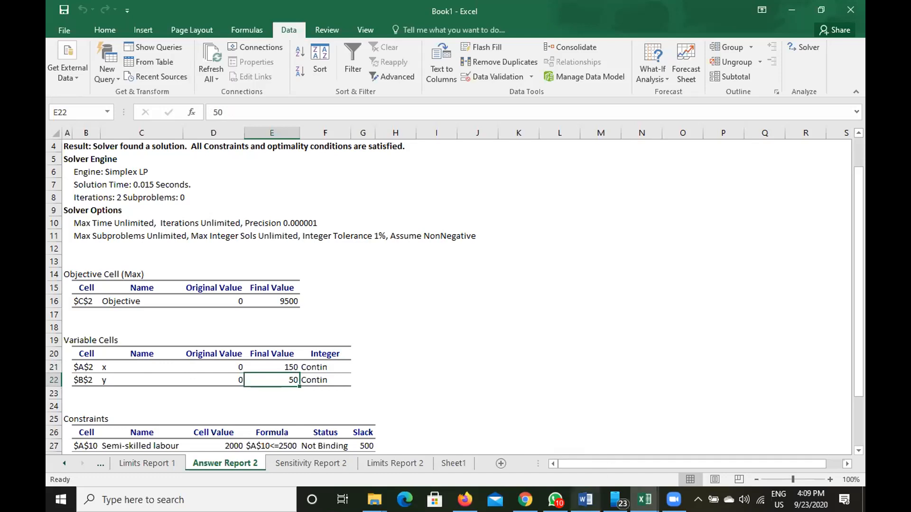
# Step: Reread Question3 in the Word handout and check it against the final x, y and objective values in Excel's Answer Report 2
pyautogui.click(586, 500)
pyautogui.scroll(2, 517, 251)
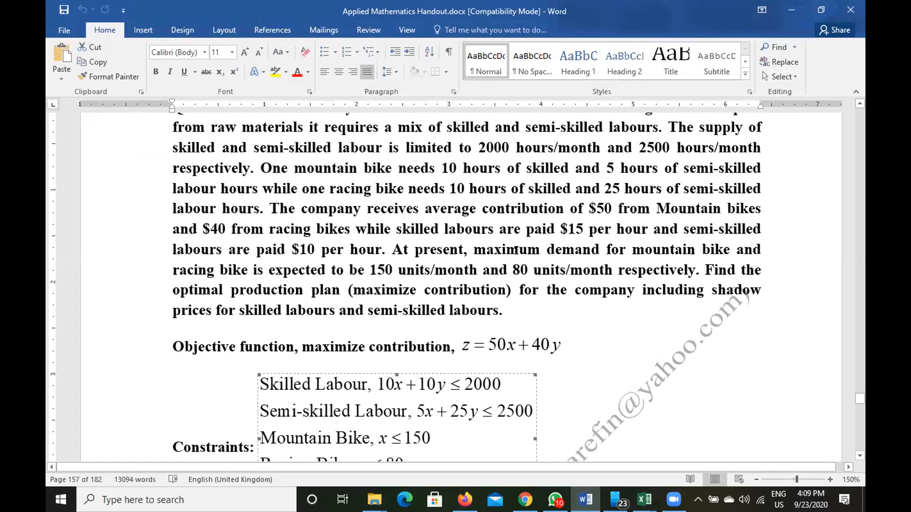
pyautogui.scroll(2, 517, 251)
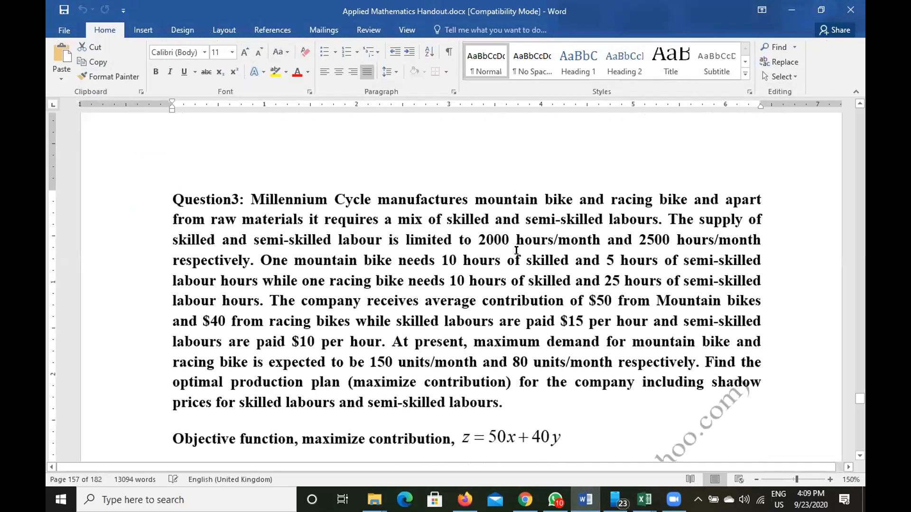
pyautogui.click(644, 499)
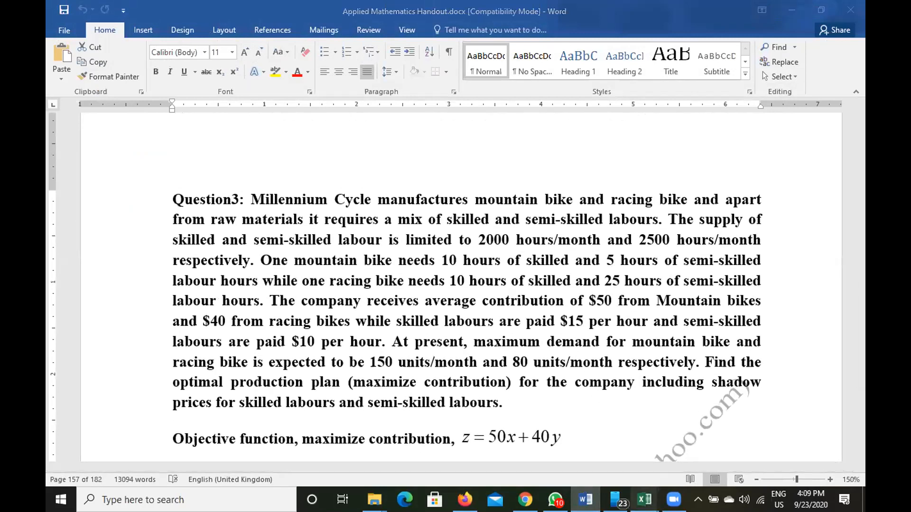
pyautogui.click(584, 439)
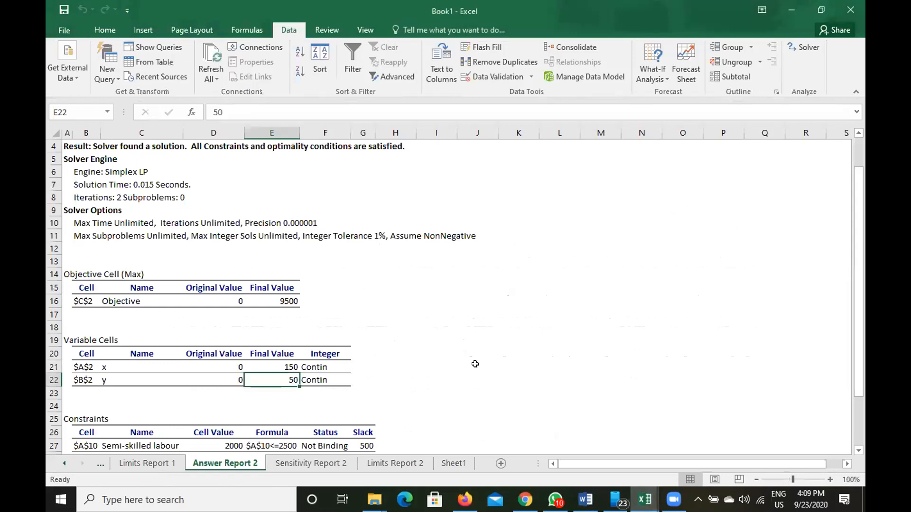
pyautogui.click(287, 366)
pyautogui.click(287, 380)
pyautogui.click(275, 302)
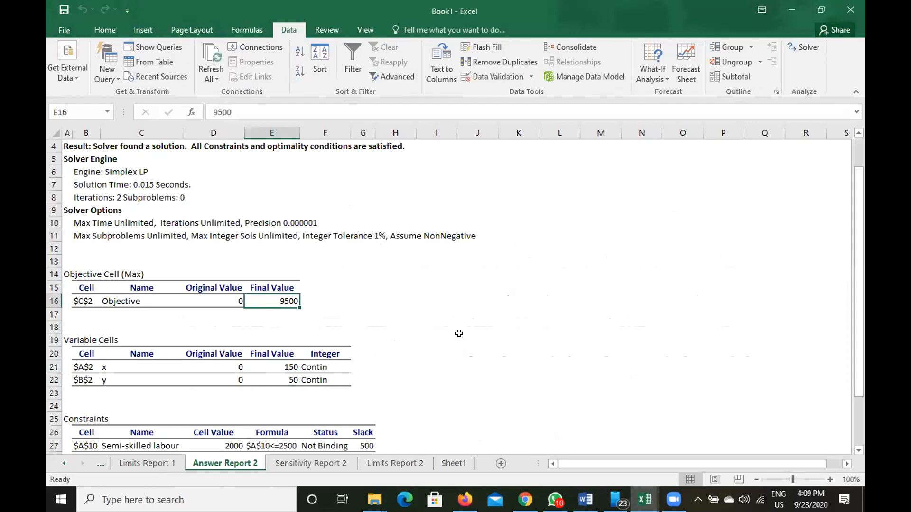
# Step: Examine the semi-skilled labour row of the Constraints table, comparing its status, formula limit, cell value and slack
pyautogui.scroll(-3, 459, 333)
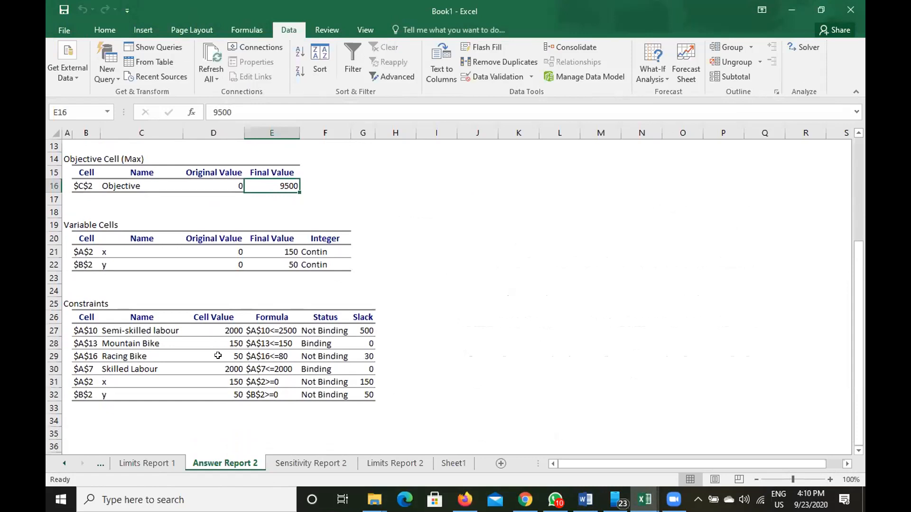
pyautogui.click(162, 331)
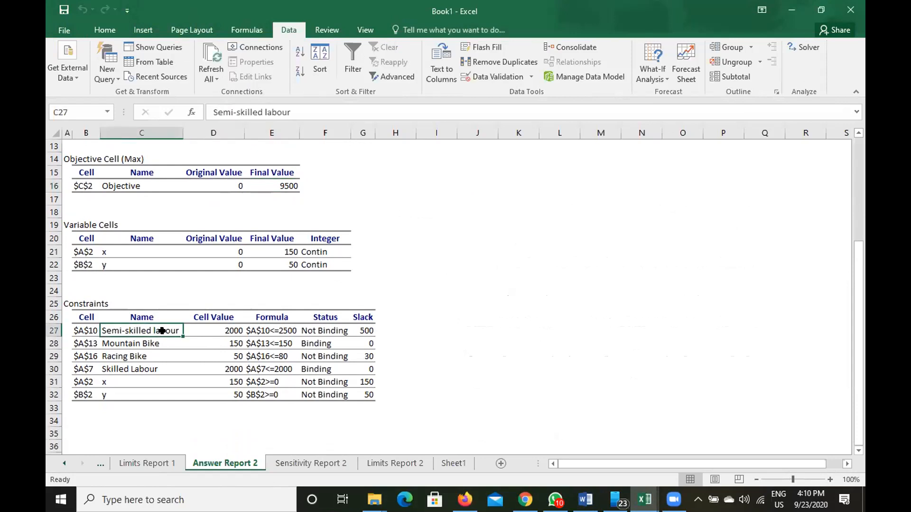
pyautogui.click(318, 327)
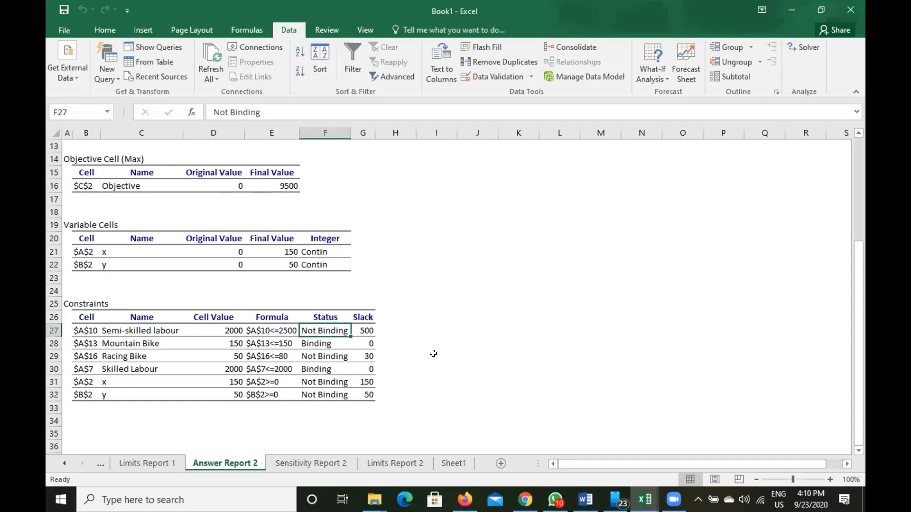
pyautogui.click(363, 327)
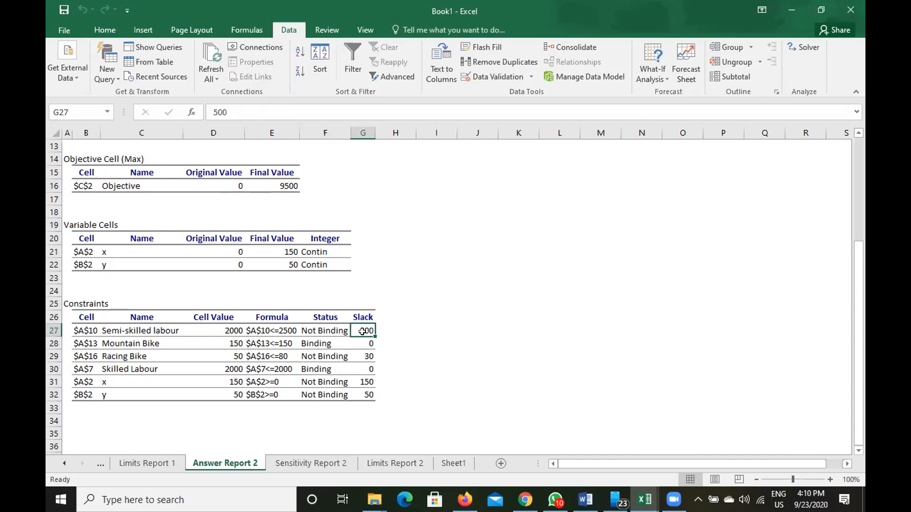
pyautogui.click(290, 327)
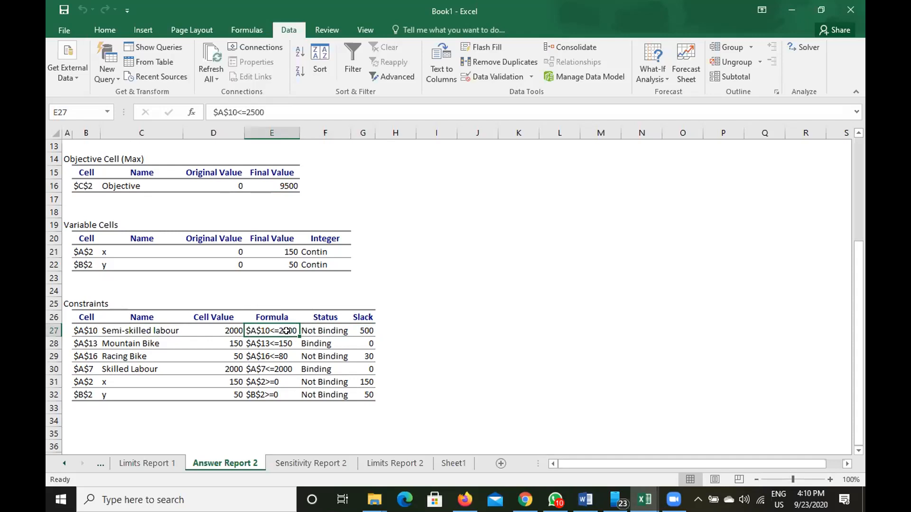
pyautogui.click(233, 328)
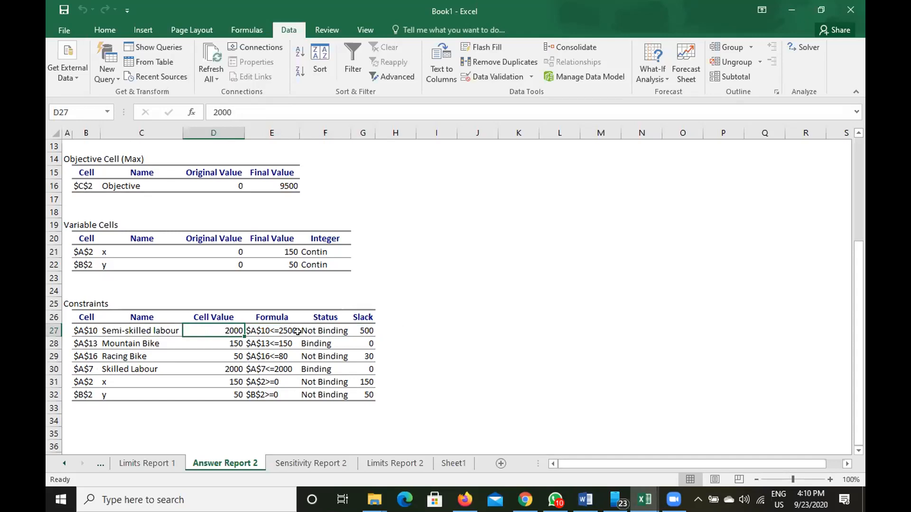
pyautogui.click(279, 325)
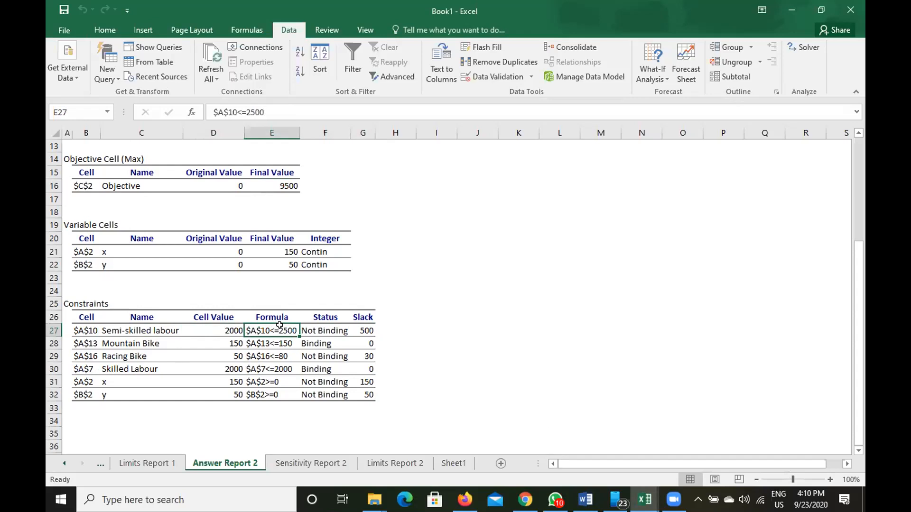
pyautogui.click(233, 327)
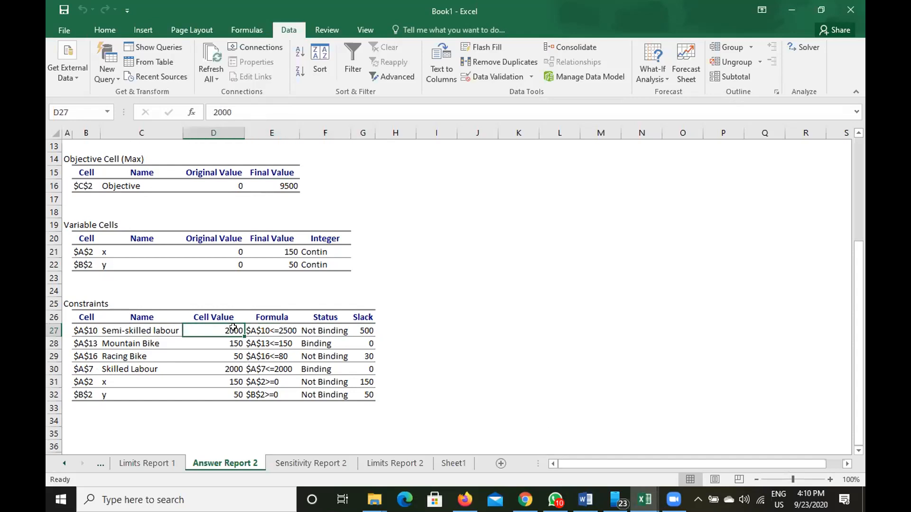
pyautogui.click(362, 326)
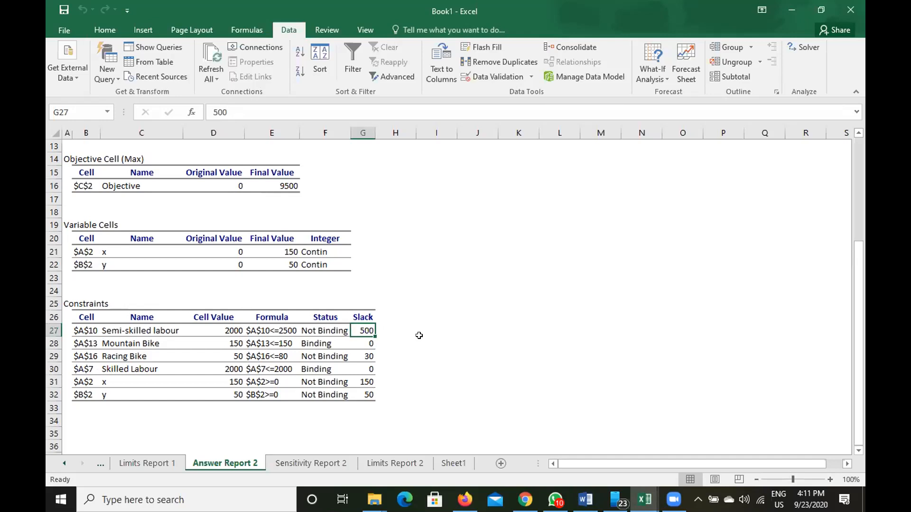
# Step: Review the mountain bike and racing bike slack, and compare the skilled labour constraint's formula limit, cell value and slack
pyautogui.click(367, 344)
pyautogui.click(363, 356)
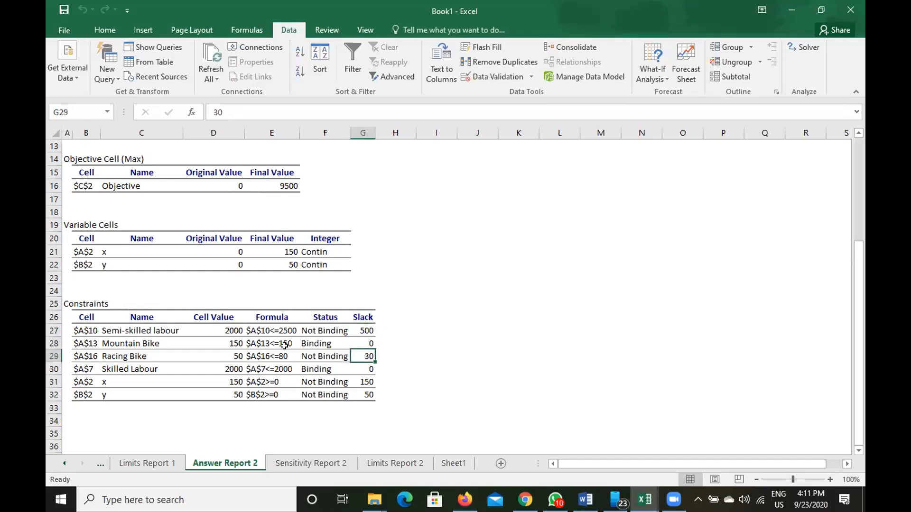
pyautogui.click(368, 371)
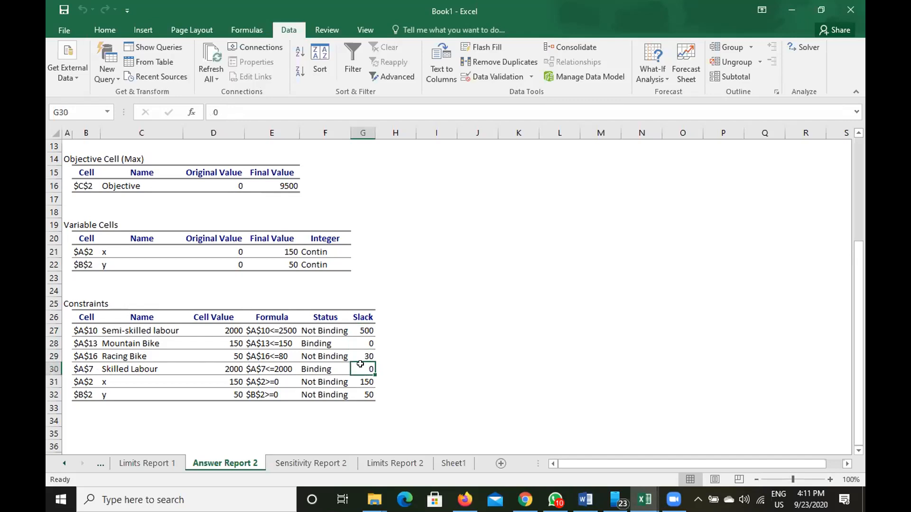
pyautogui.click(113, 366)
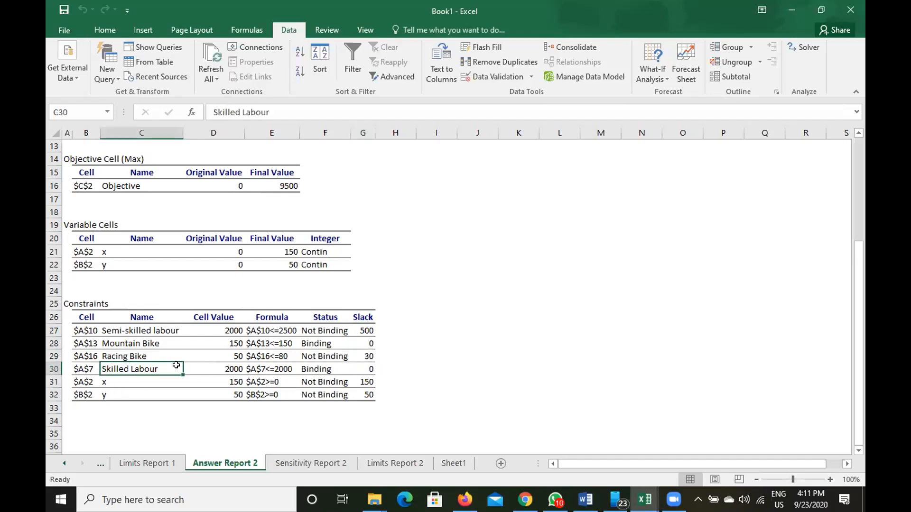
pyautogui.click(358, 364)
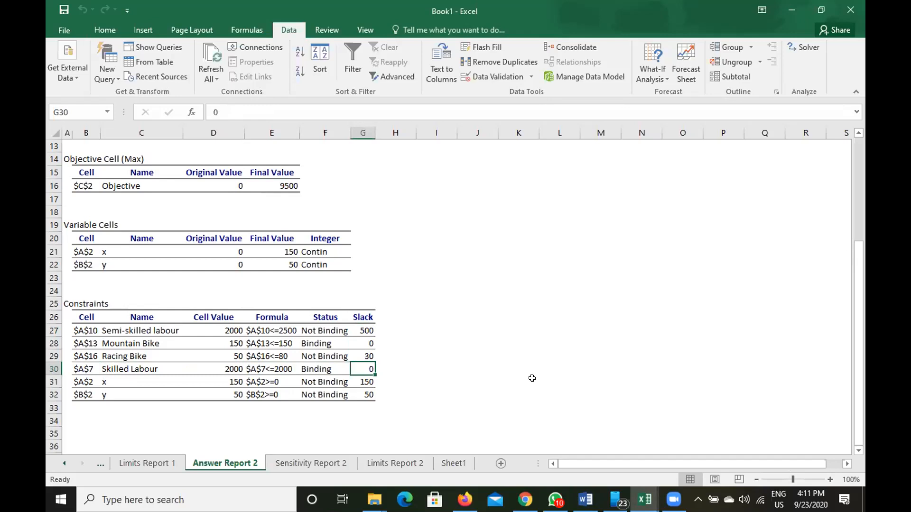
pyautogui.click(279, 365)
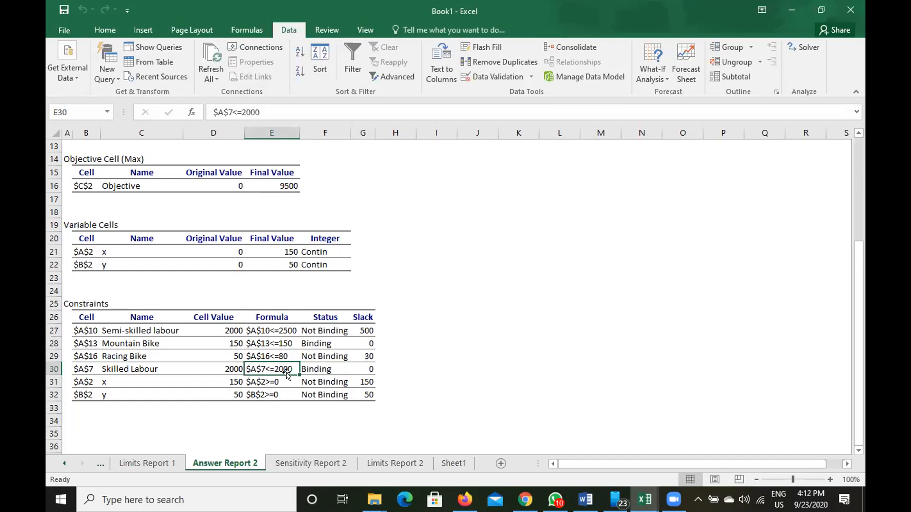
pyautogui.click(225, 364)
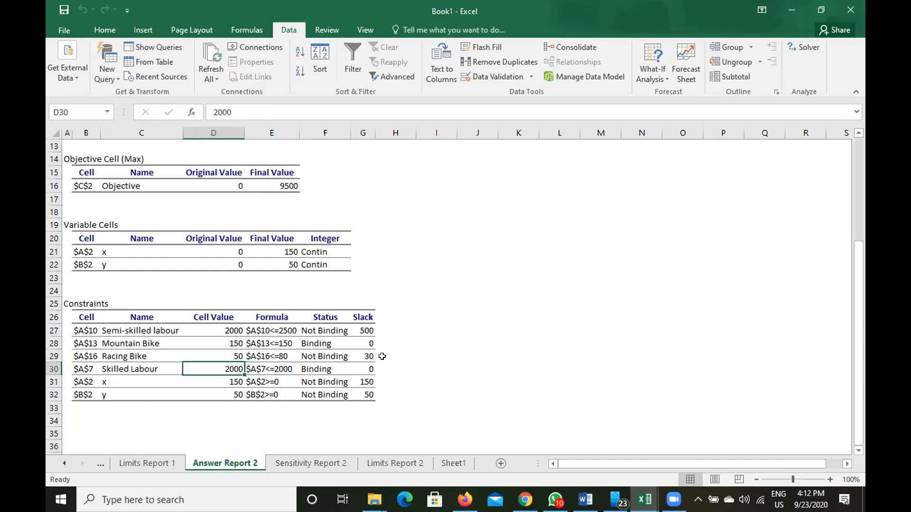
pyautogui.click(368, 367)
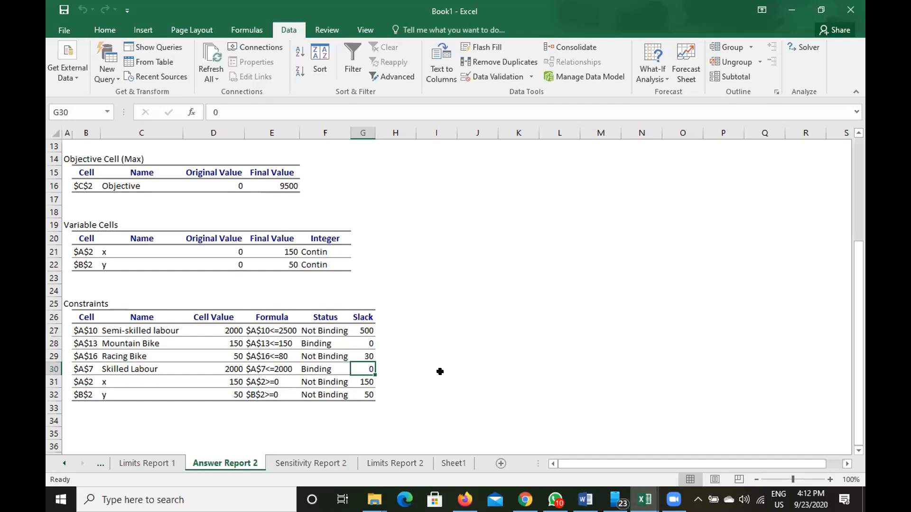
pyautogui.click(266, 366)
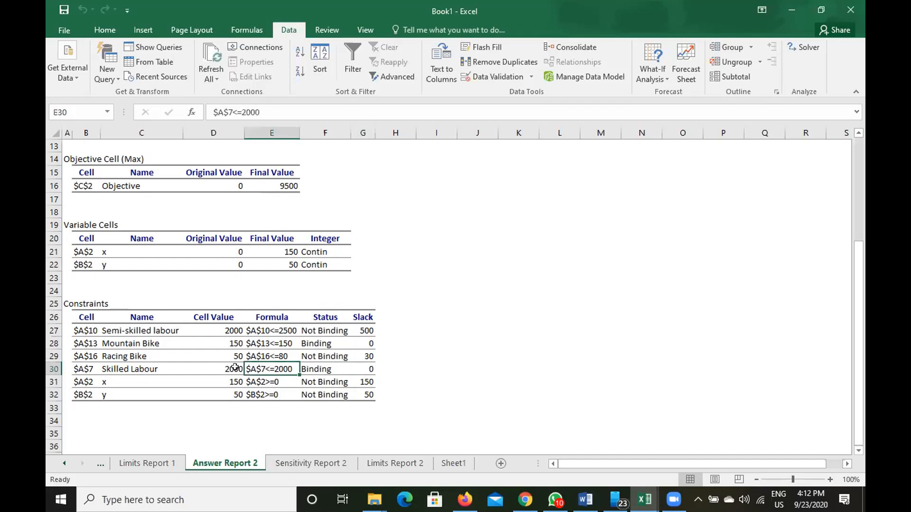
pyautogui.click(235, 367)
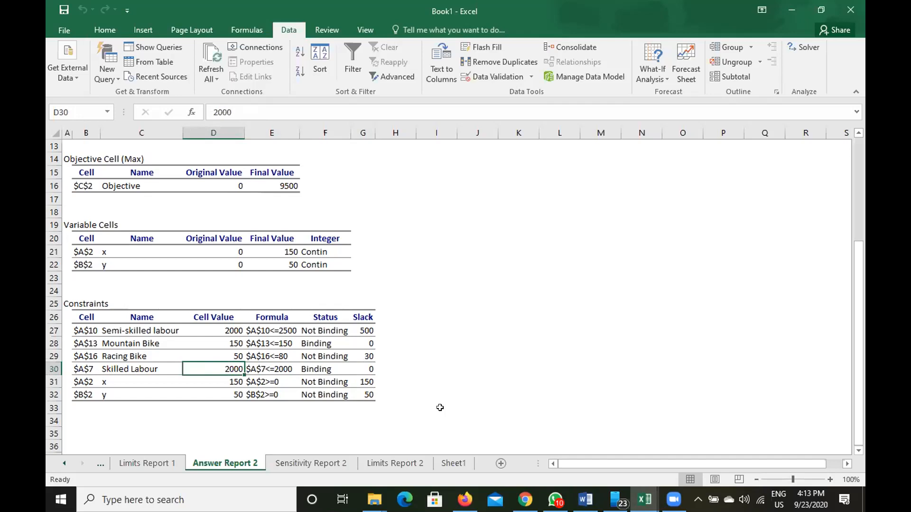
# Step: Compare the slack of the semi-skilled labour, skilled labour and mountain bike constraints
pyautogui.click(362, 326)
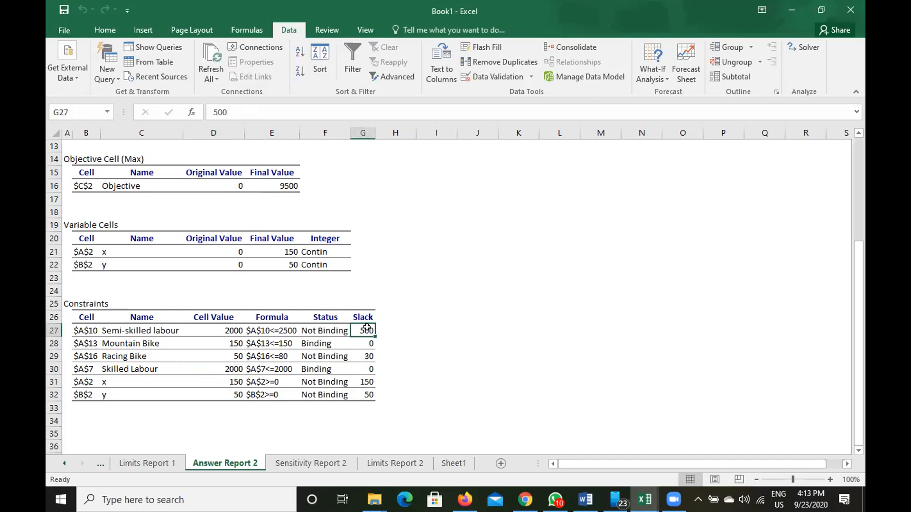
pyautogui.click(367, 367)
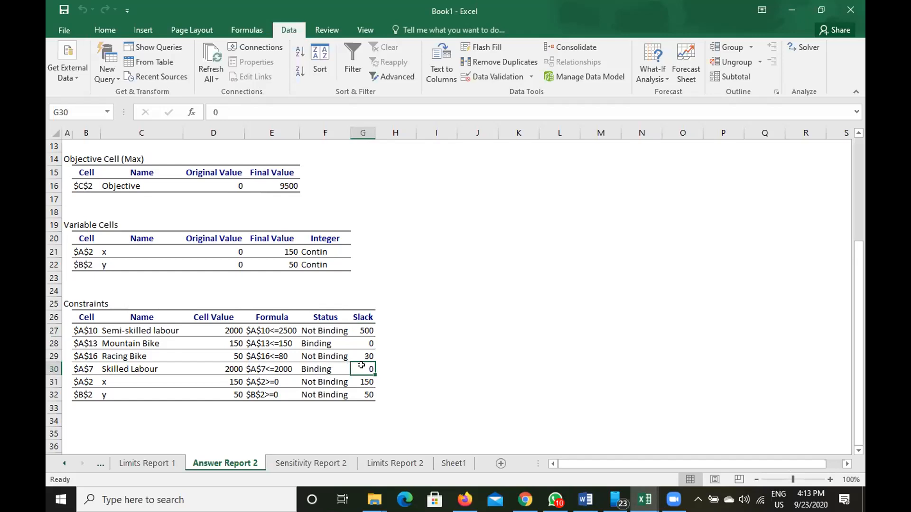
pyautogui.click(364, 343)
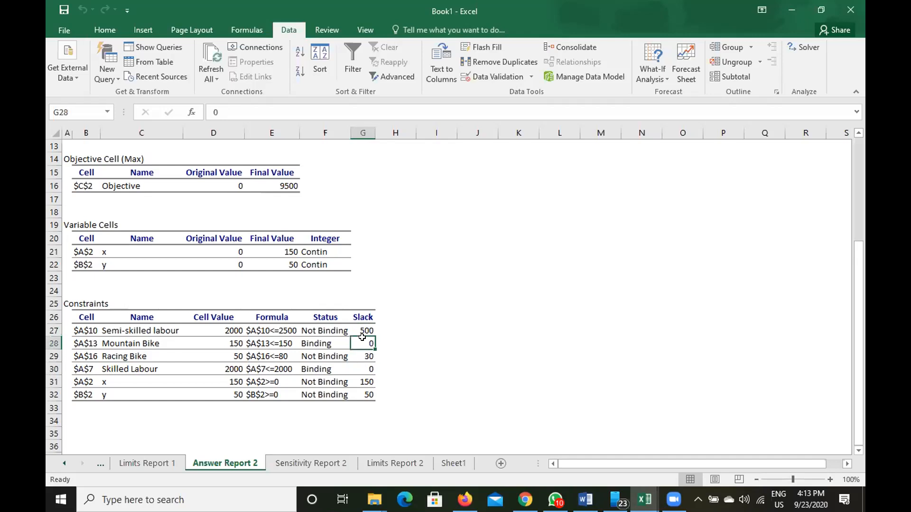
# Step: Check the mountain bike and racing bike cell values in Answer Report 2 against the constraints in the Word handout
pyautogui.click(226, 337)
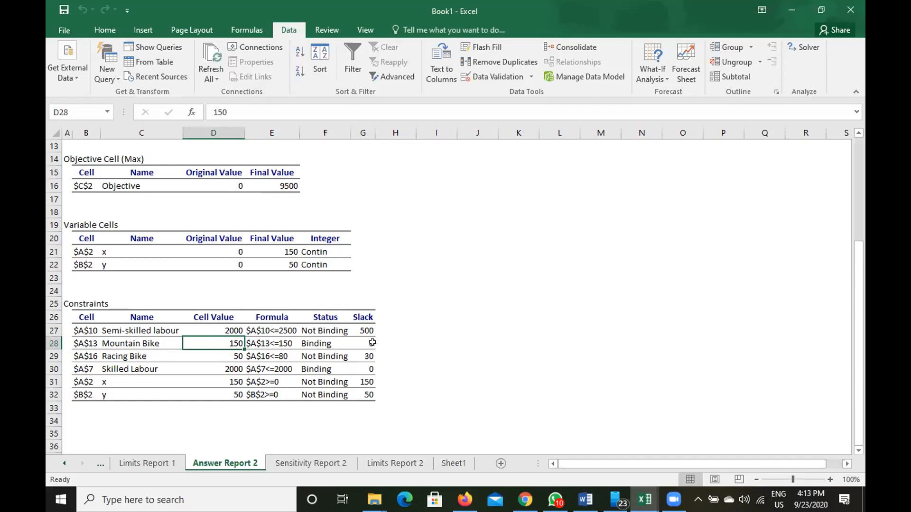
pyautogui.click(234, 356)
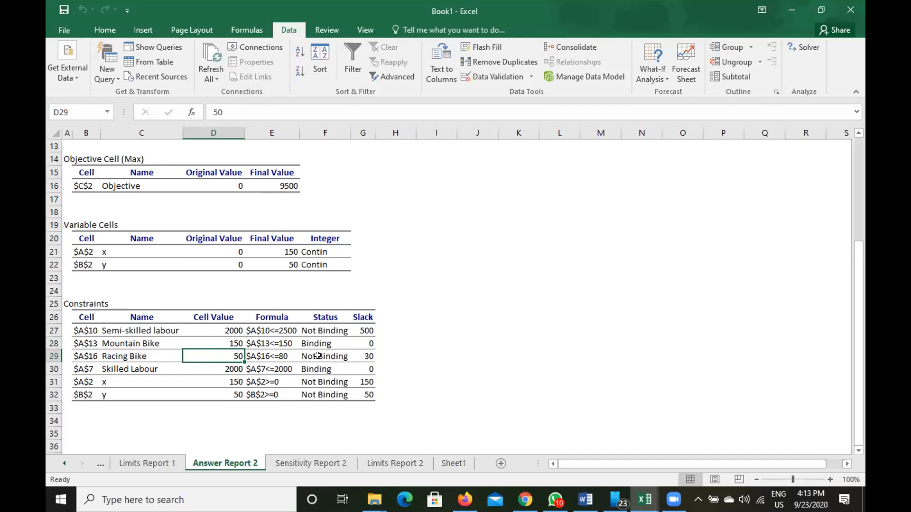
pyautogui.click(585, 498)
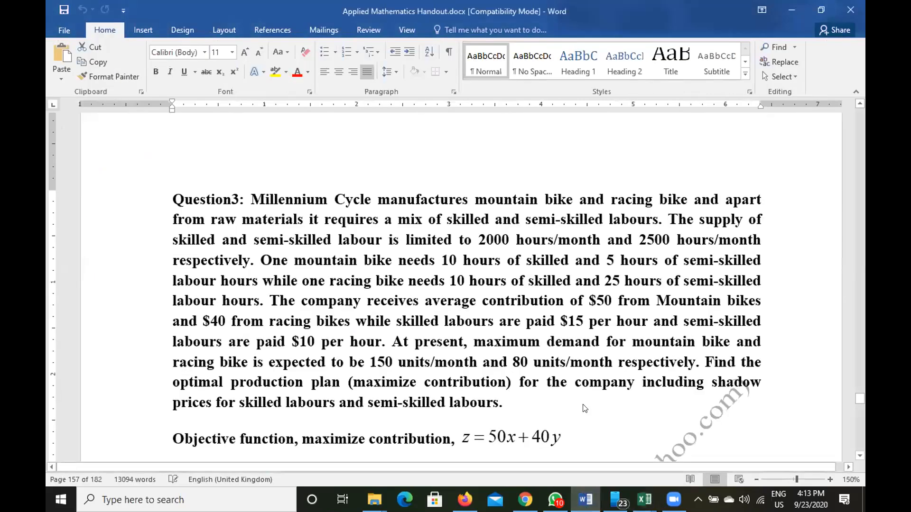
pyautogui.scroll(-10, 584, 403)
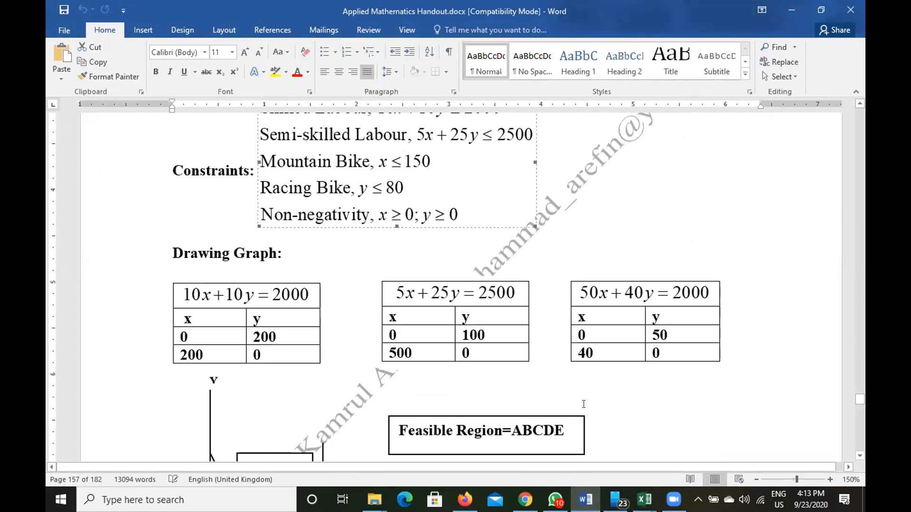
pyautogui.scroll(2, 584, 404)
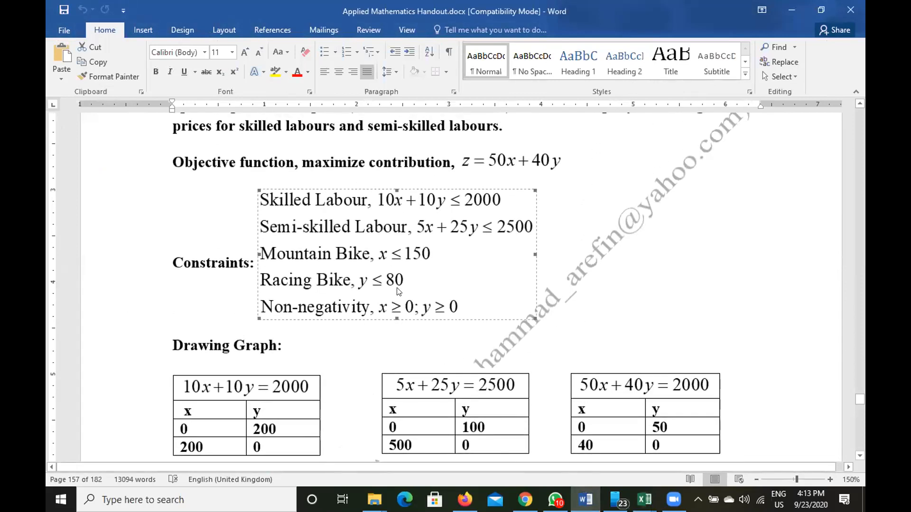
# Step: Switch back to Book1 in Excel and review the final values of x and y in Answer Report 2
pyautogui.click(644, 499)
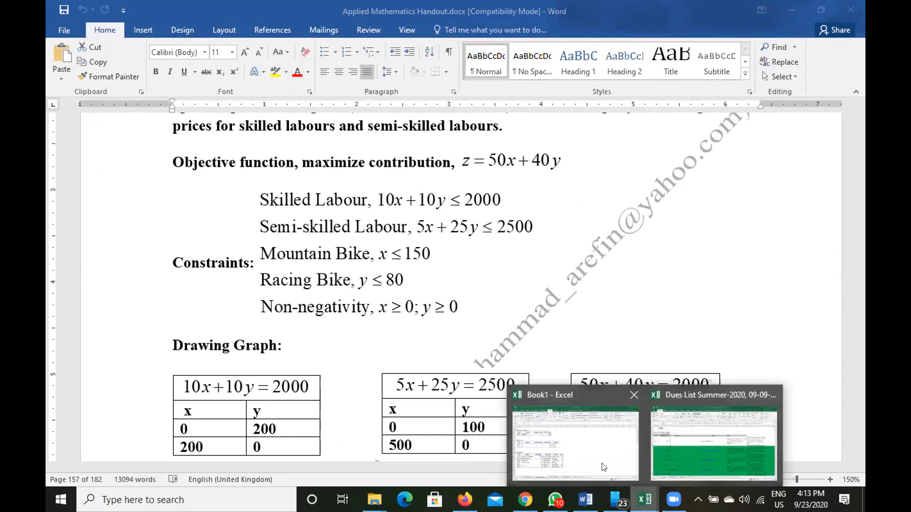
pyautogui.click(603, 467)
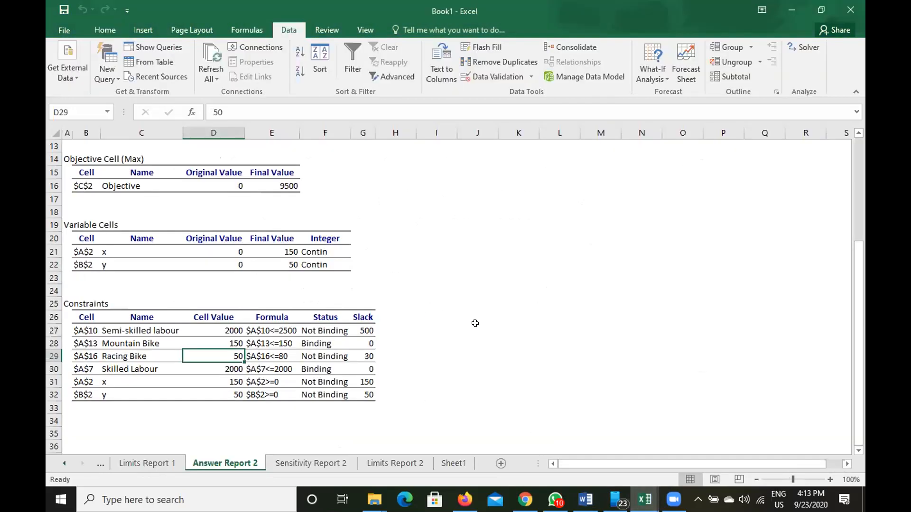
pyautogui.scroll(3, 475, 323)
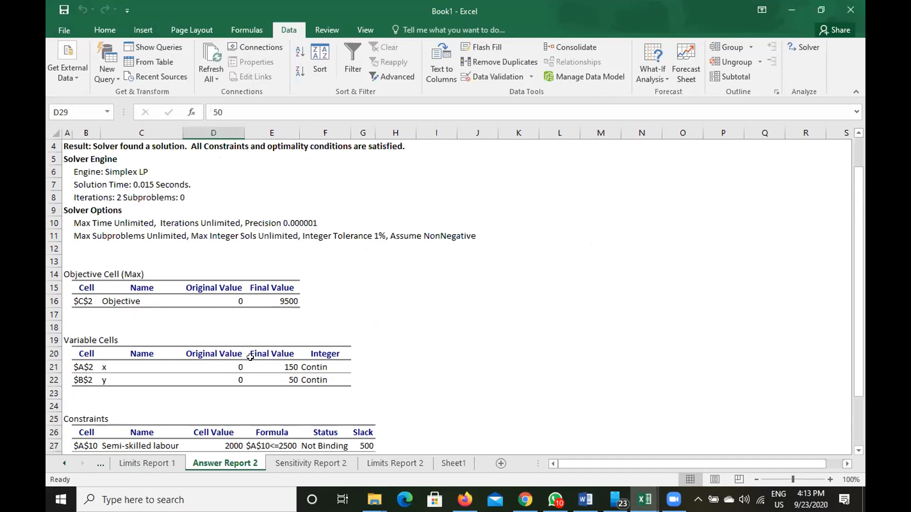
pyautogui.click(287, 366)
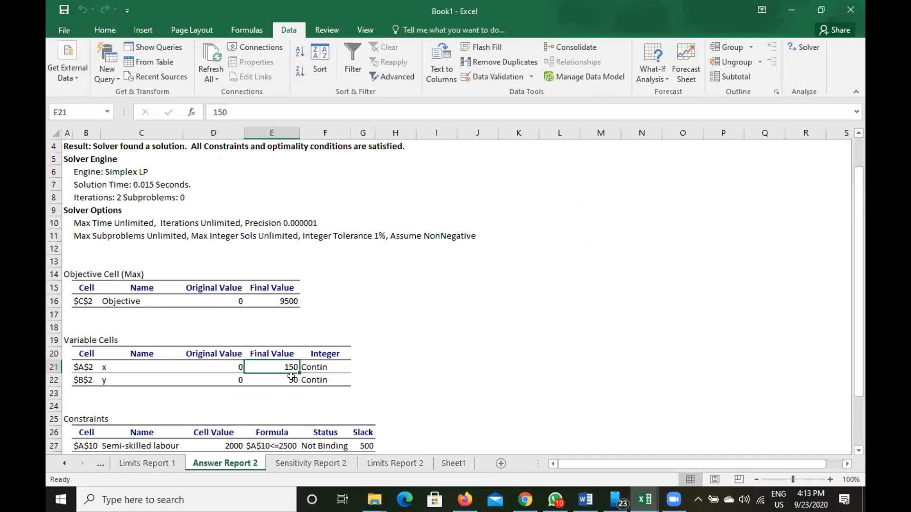
pyautogui.click(291, 375)
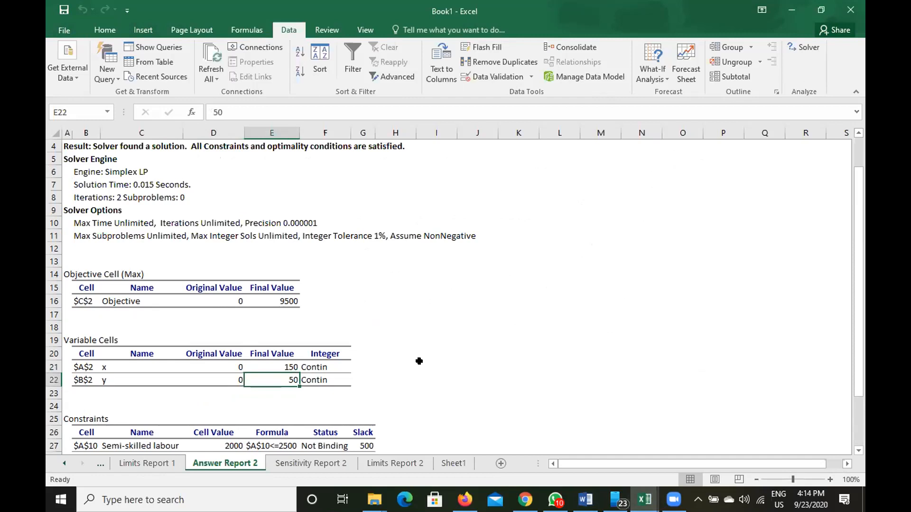
pyautogui.scroll(-3, 418, 362)
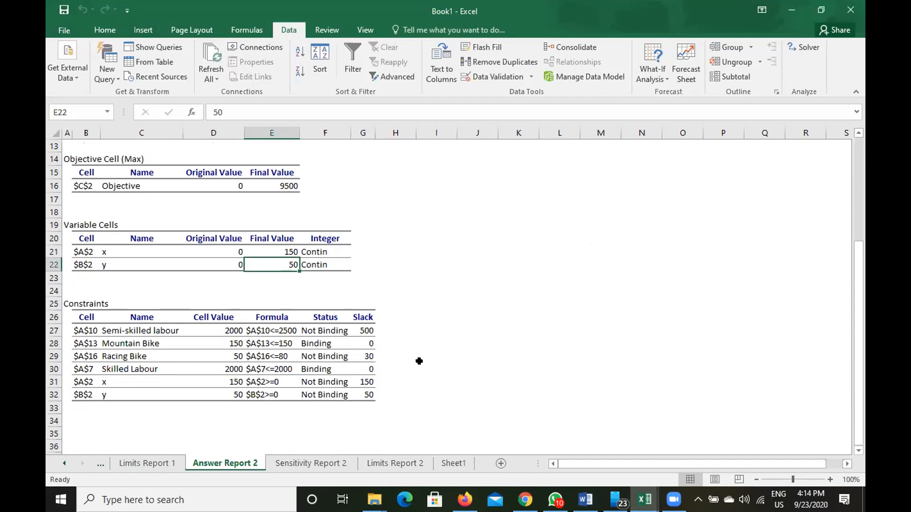
# Step: Compare the mountain bike and racing bike cell values, and examine the racing bike constraint's formula limit and slack
pyautogui.click(225, 343)
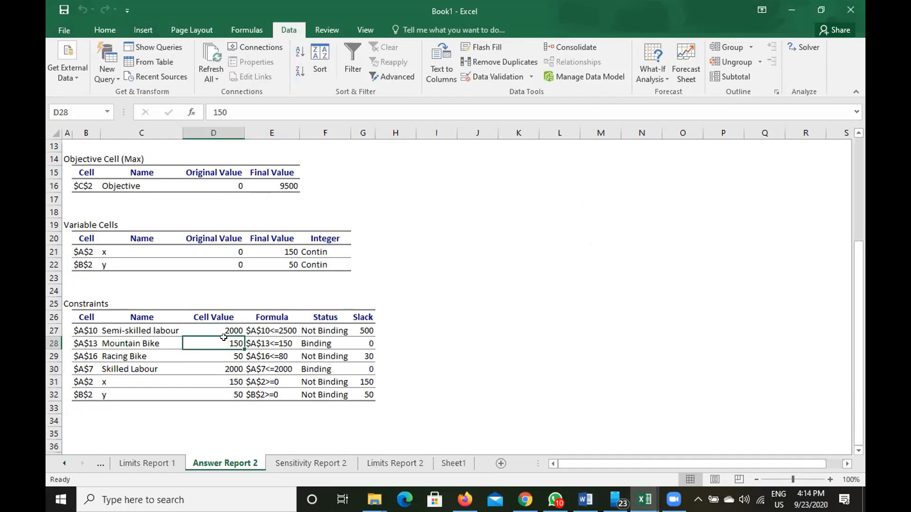
pyautogui.click(233, 355)
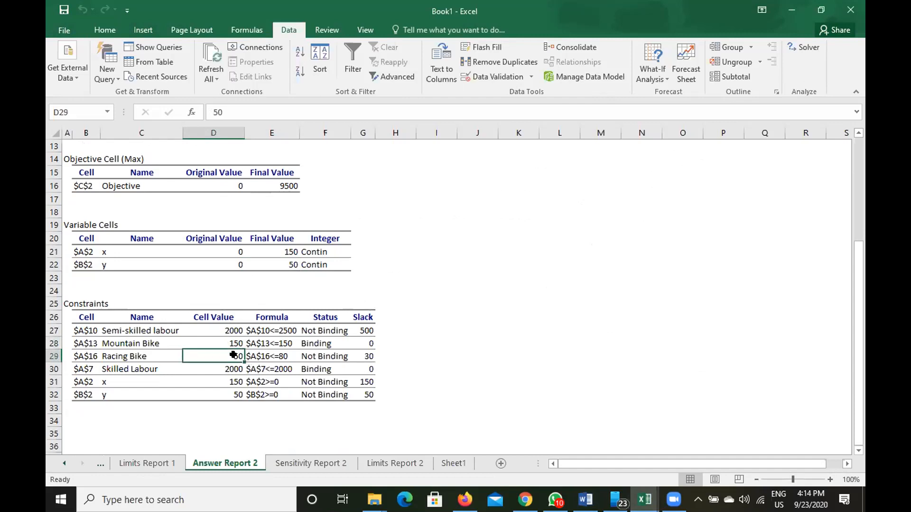
pyautogui.click(280, 354)
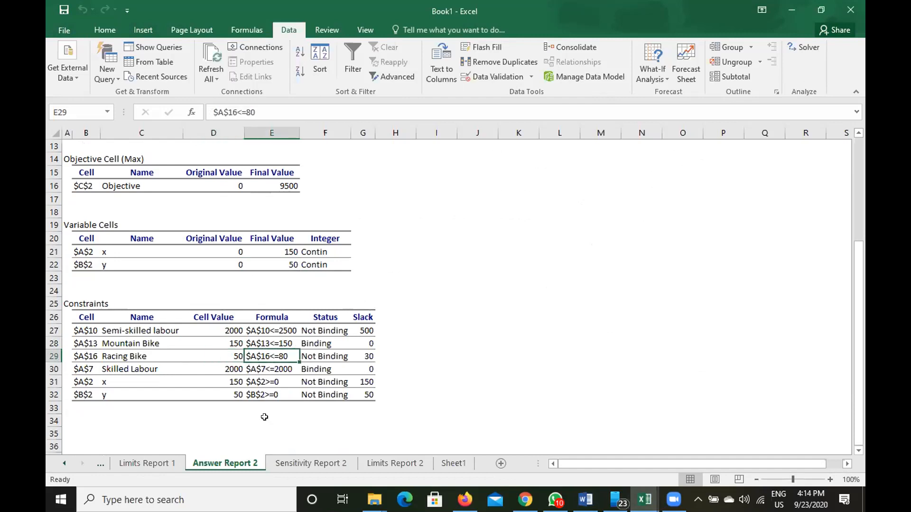
pyautogui.click(238, 356)
pyautogui.click(368, 358)
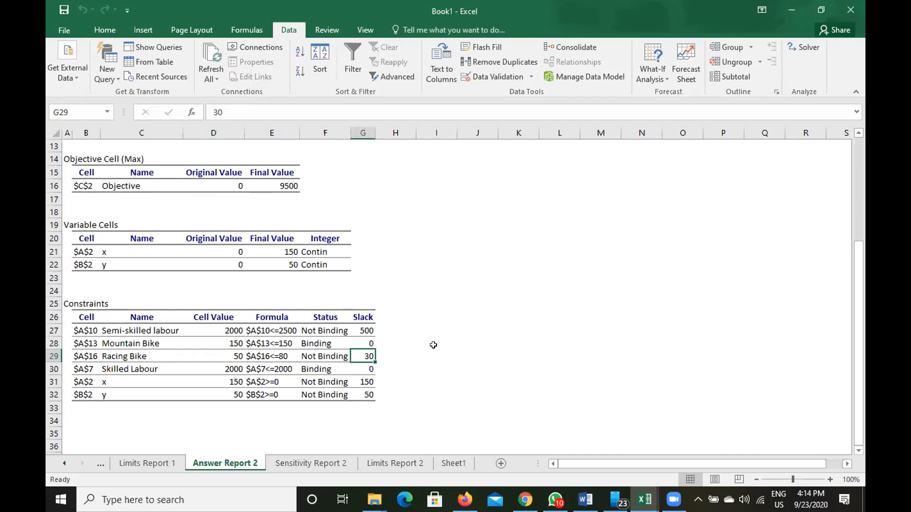
pyautogui.scroll(-4, 434, 345)
pyautogui.scroll(2, 433, 345)
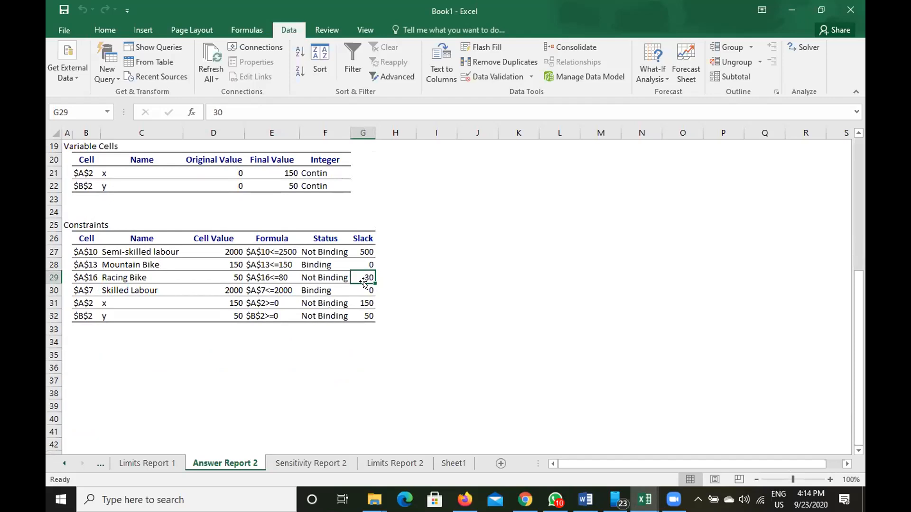
pyautogui.click(234, 276)
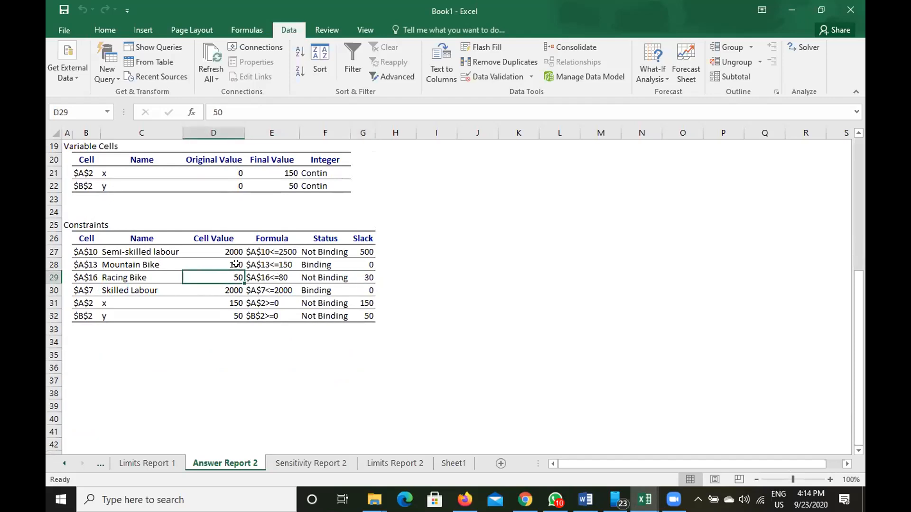
pyautogui.click(236, 260)
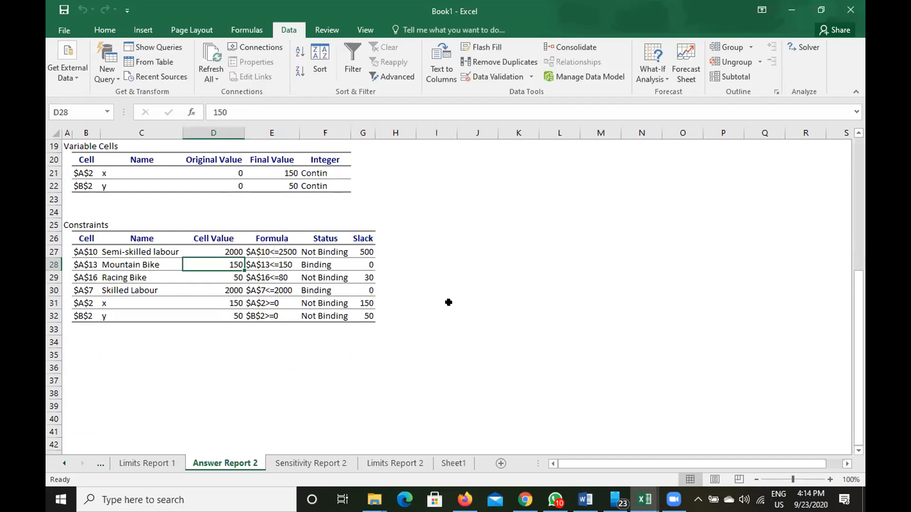
# Step: Compare the semi-skilled labour constraint's cell value and slack in Answer Report 2 with its shadow price in Sensitivity Report 2
pyautogui.click(309, 463)
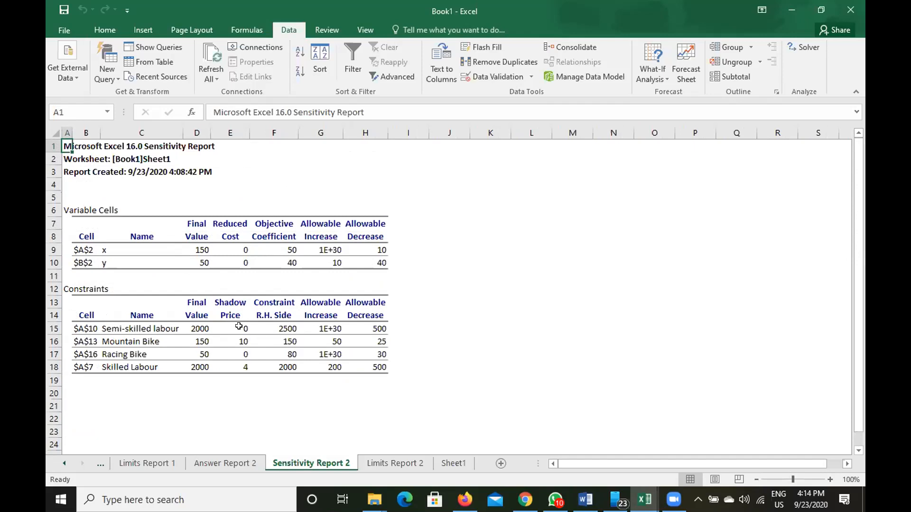
pyautogui.click(231, 464)
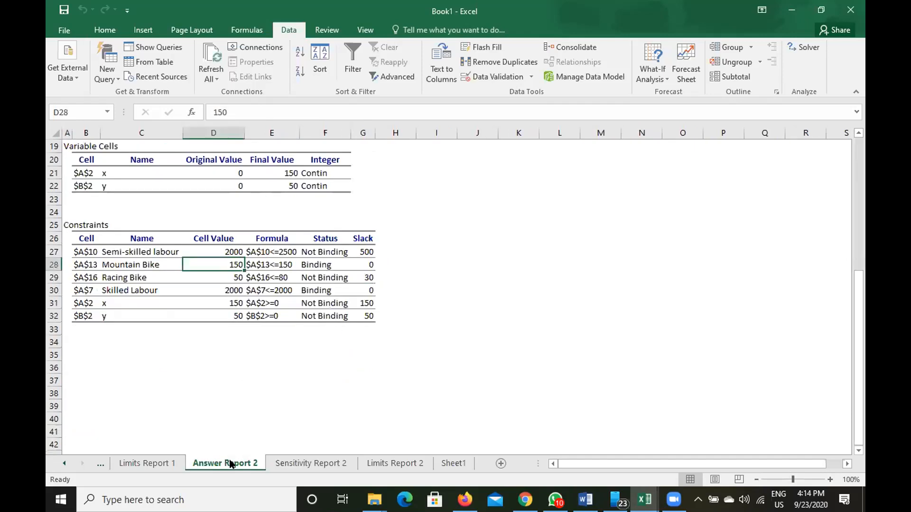
pyautogui.click(193, 251)
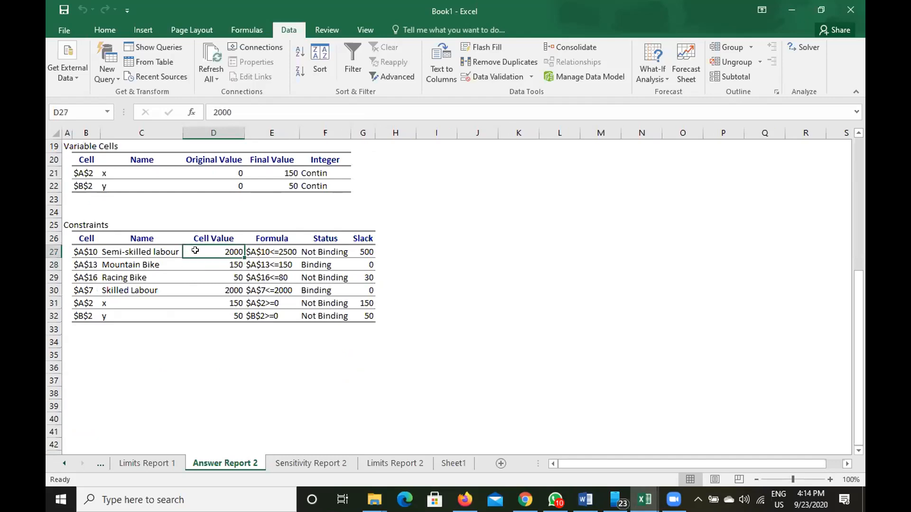
pyautogui.click(366, 246)
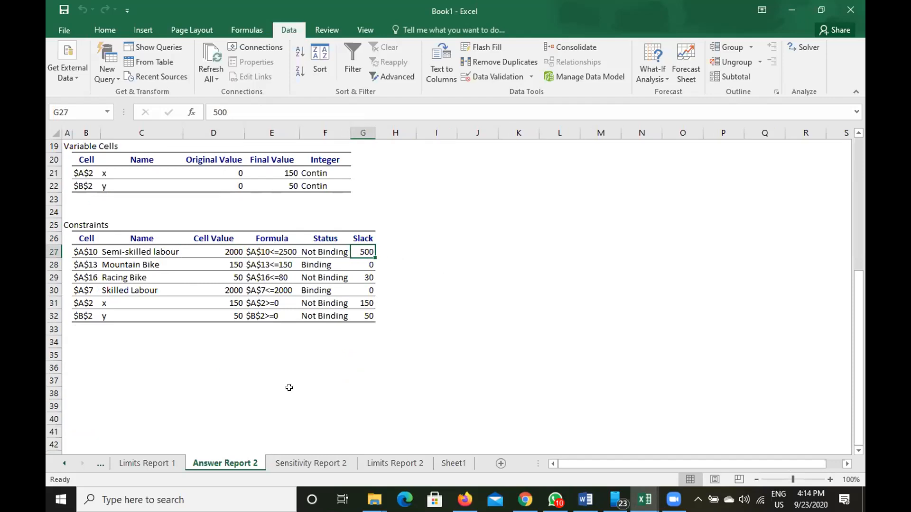
pyautogui.click(291, 464)
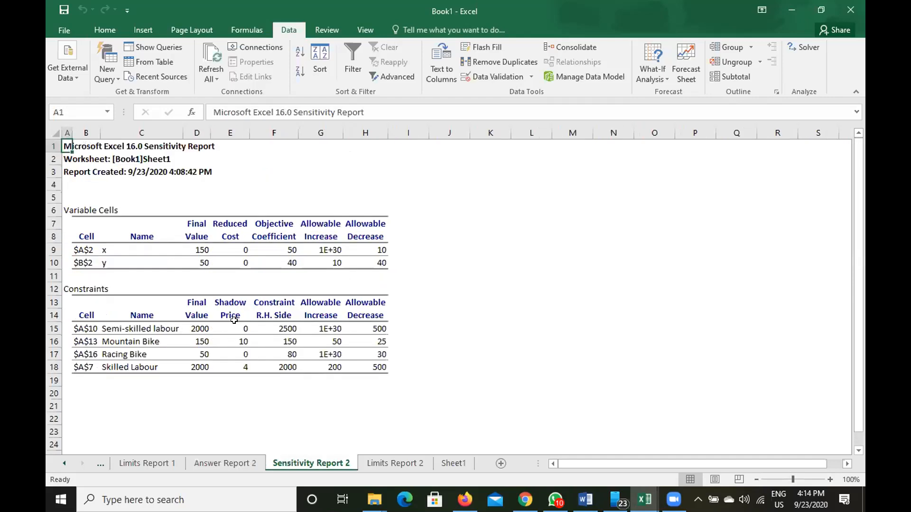
pyautogui.click(233, 327)
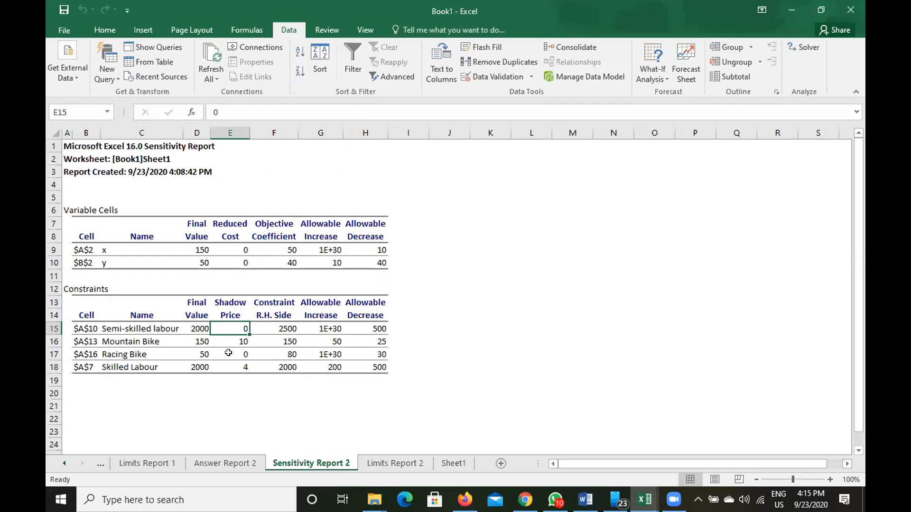
# Step: Return to Answer Report 2 and examine the skilled labour constraint's slack, cell value and formula limit
pyautogui.click(231, 462)
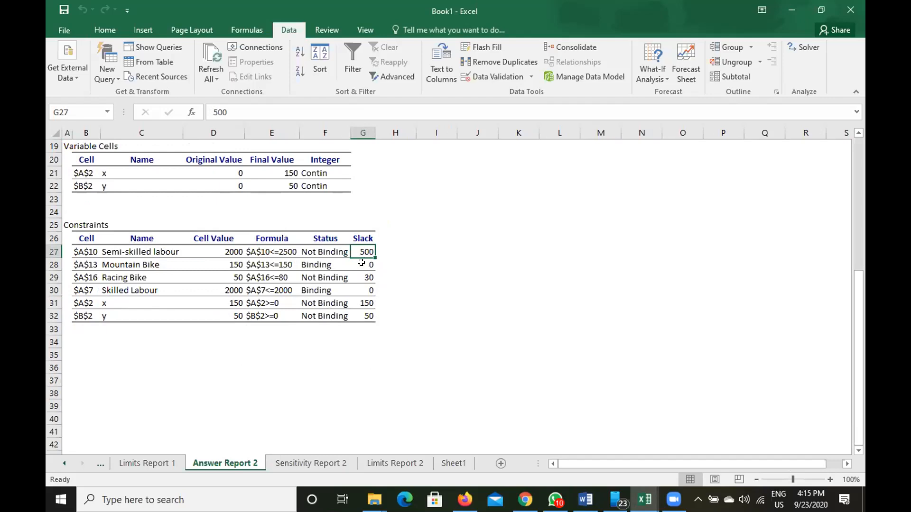
pyautogui.click(362, 290)
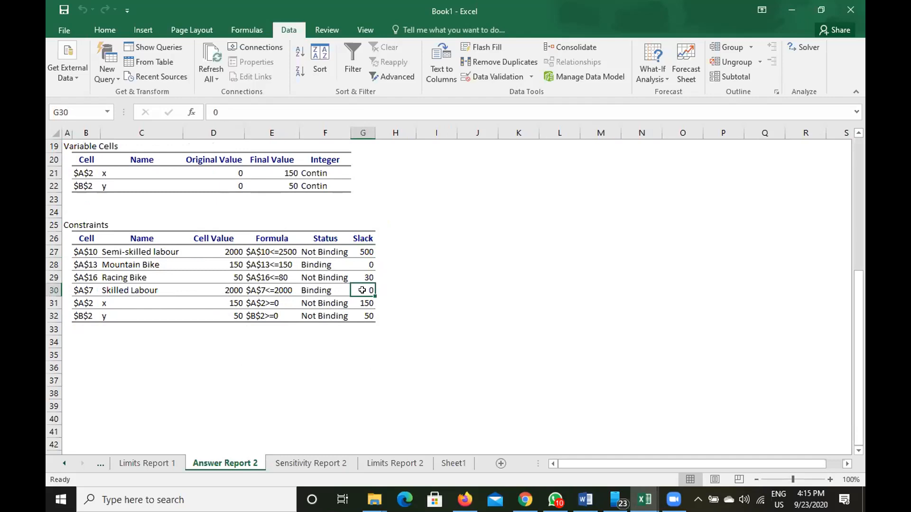
pyautogui.click(236, 286)
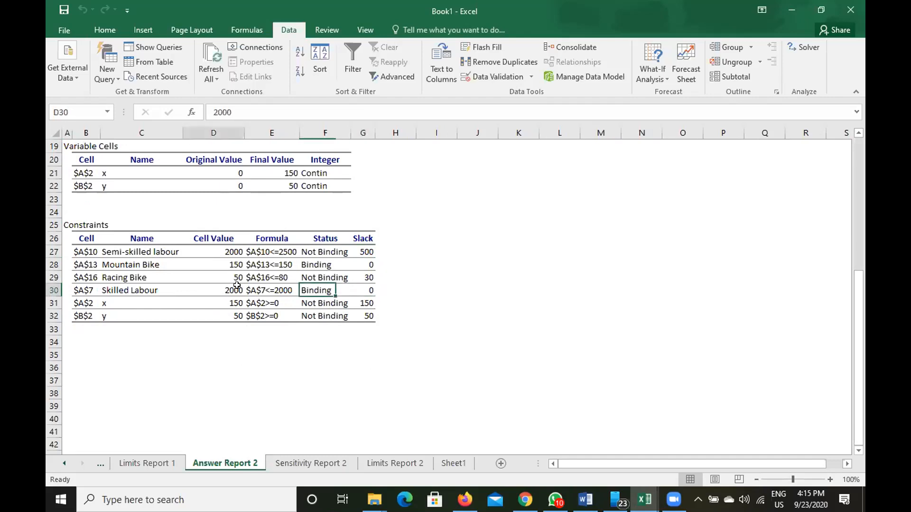
pyautogui.click(276, 285)
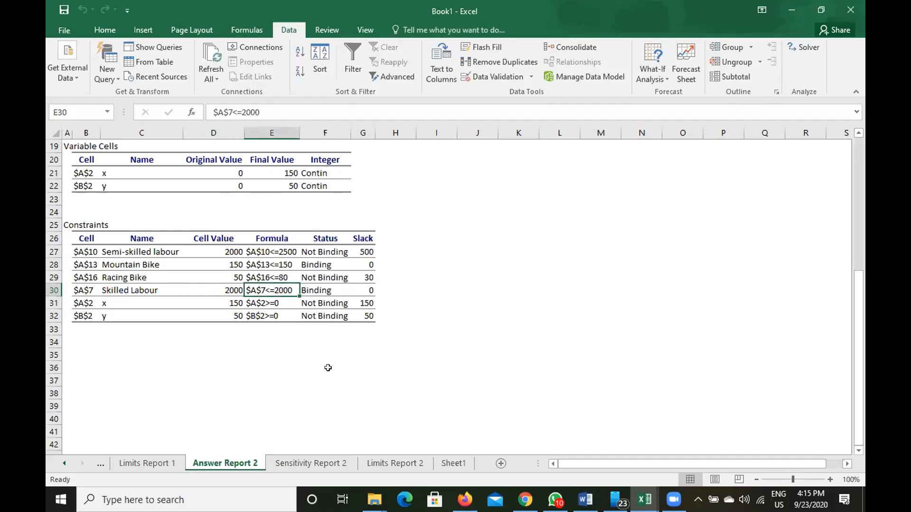
pyautogui.click(224, 283)
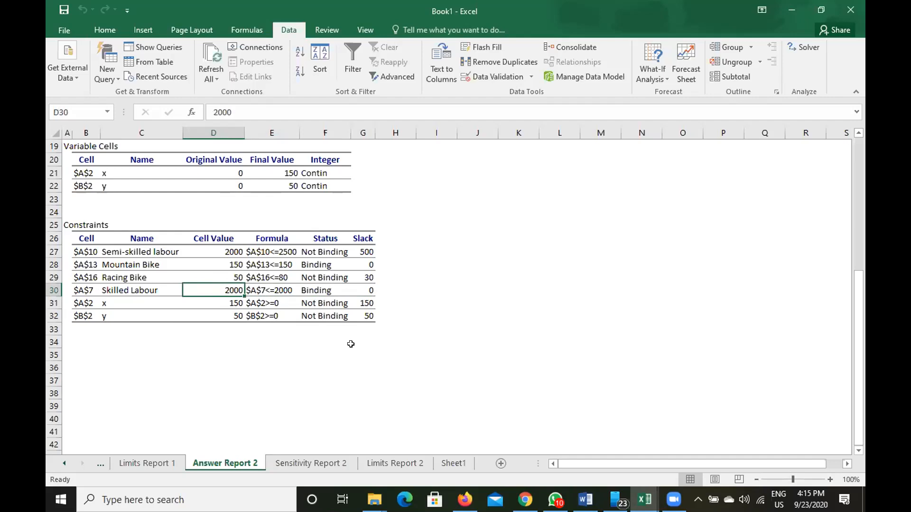
# Step: Open Sensitivity Report 2 and examine the skilled labour constraint's shadow price alongside its final value
pyautogui.click(289, 463)
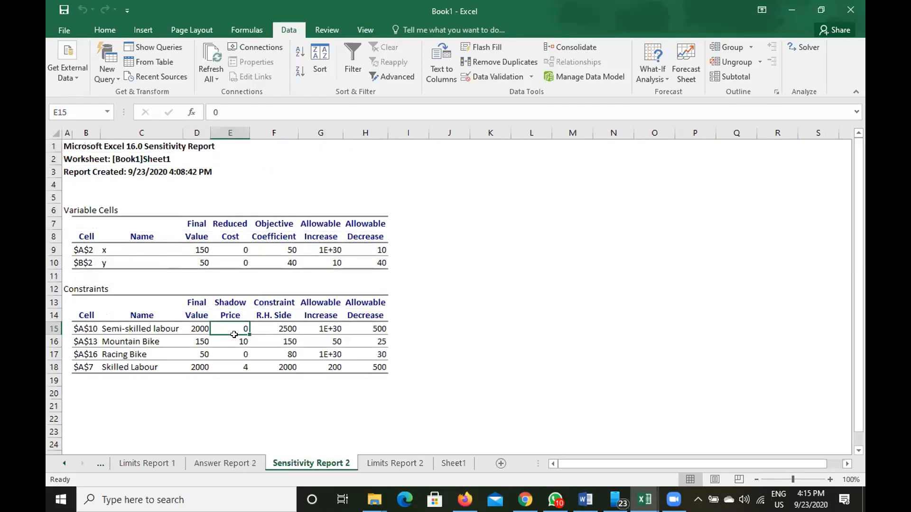
pyautogui.click(237, 379)
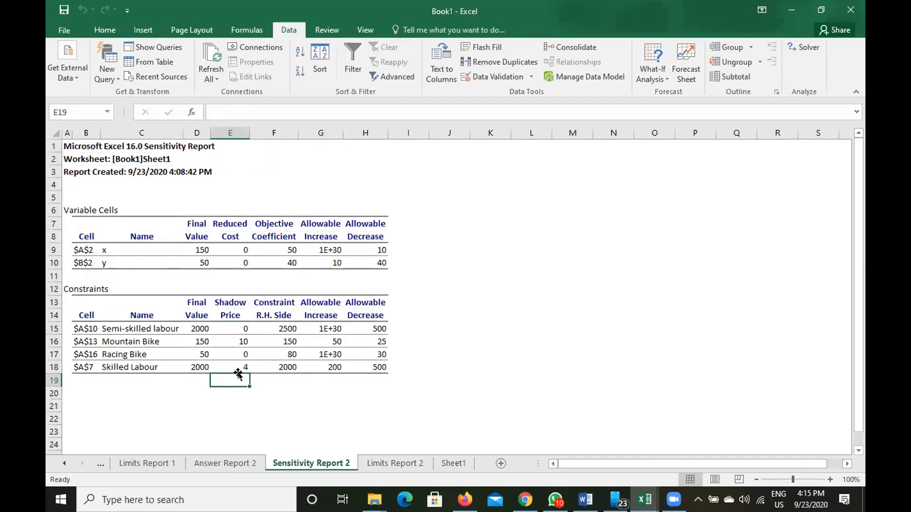
pyautogui.click(244, 364)
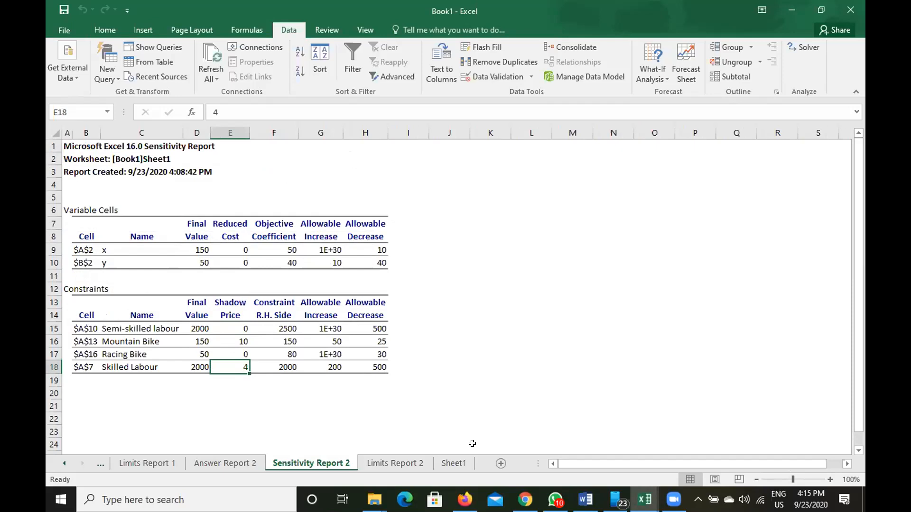
pyautogui.click(195, 365)
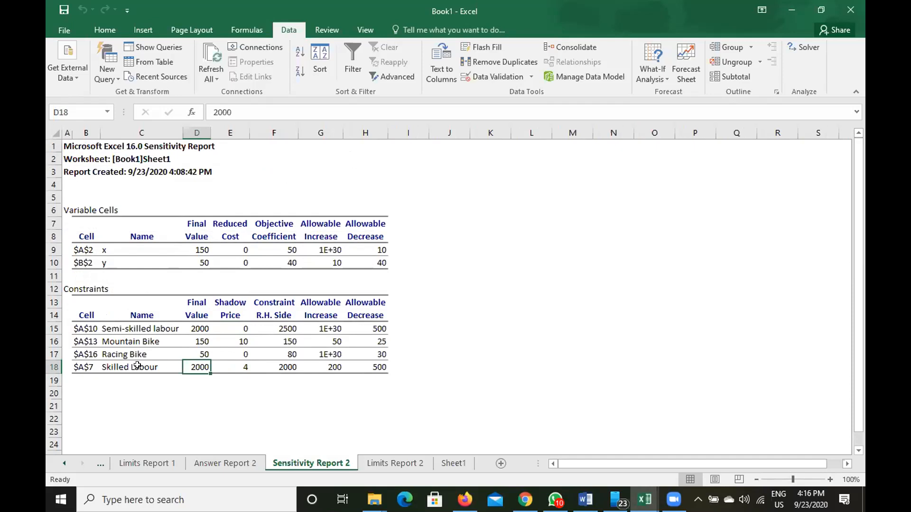
pyautogui.click(239, 365)
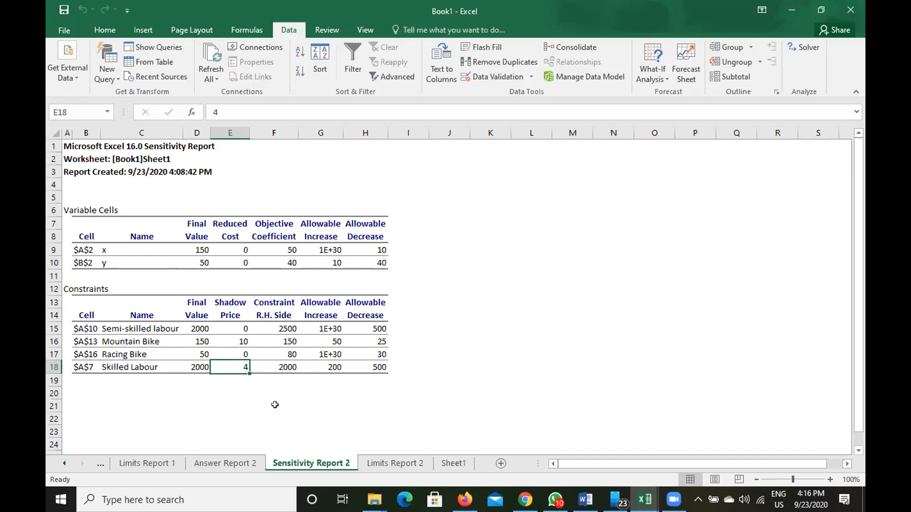
# Step: Open Limits Report 2 and compare the objective value with the lower-limit objective results for x and y
pyautogui.click(376, 465)
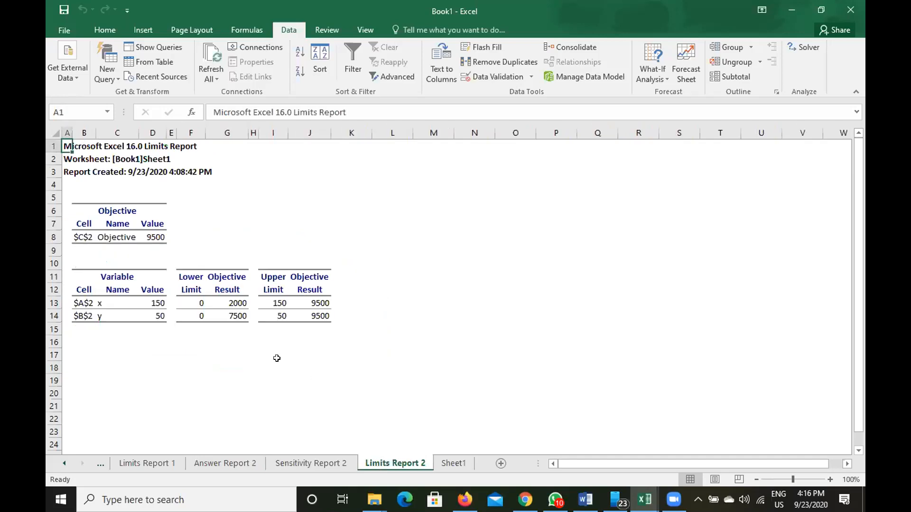
pyautogui.click(155, 235)
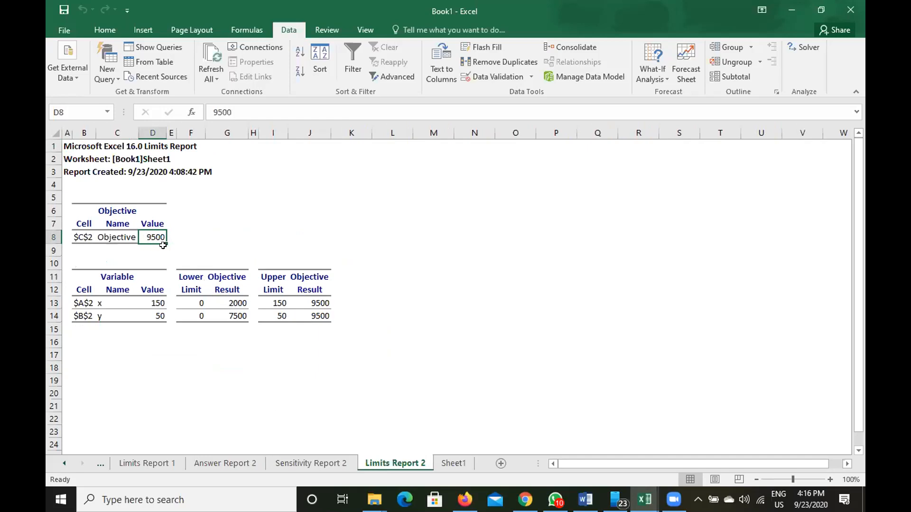
pyautogui.click(230, 304)
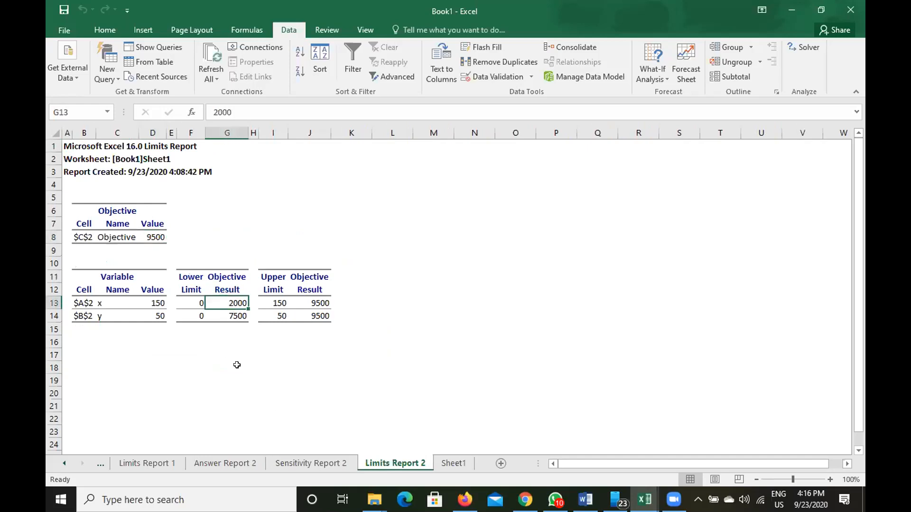
pyautogui.click(236, 313)
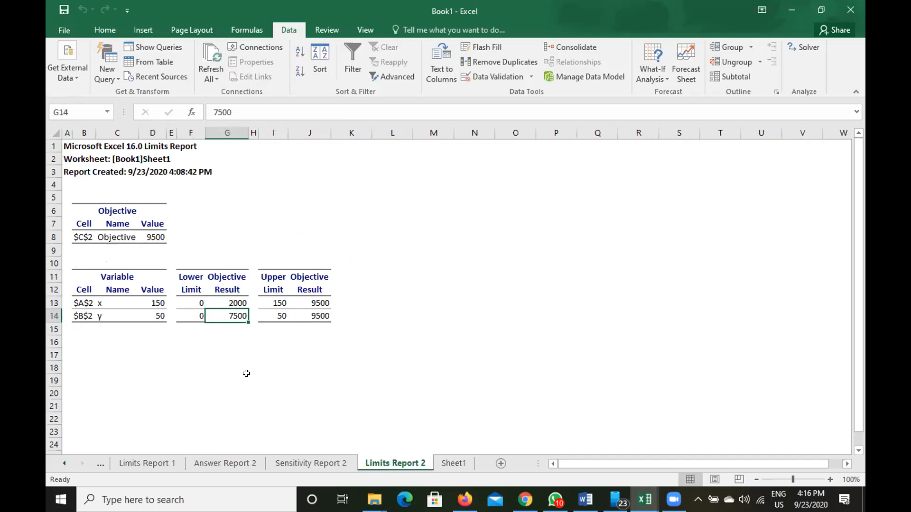
pyautogui.click(238, 303)
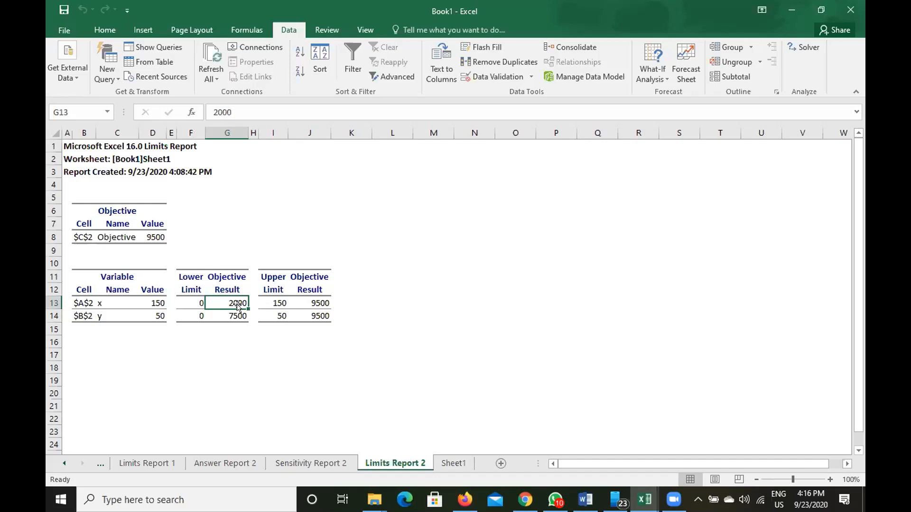
pyautogui.click(160, 238)
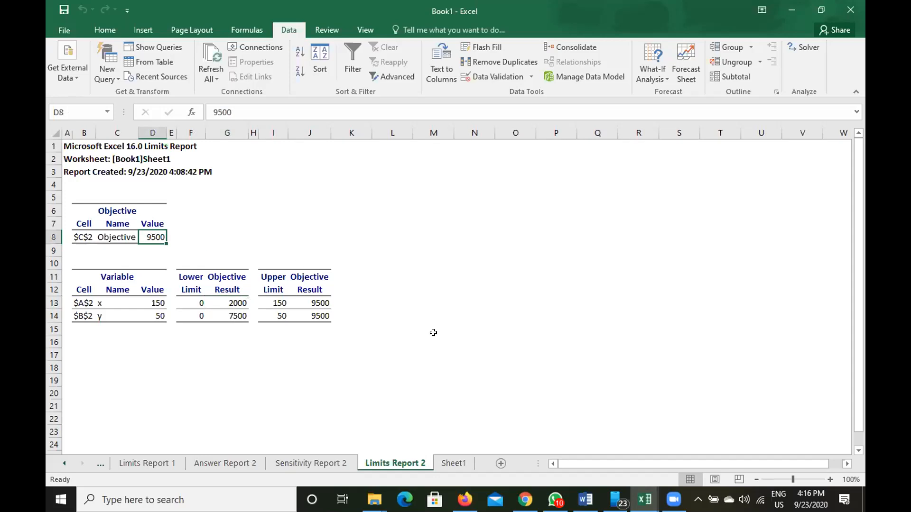